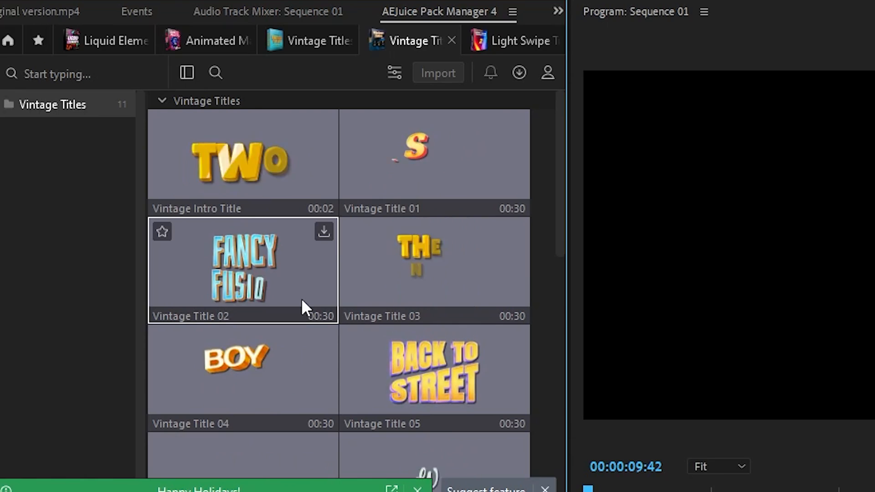
# Step: Browse the Vintage Titles pack and the title packs in the AEJuice library
pyautogui.click(315, 44)
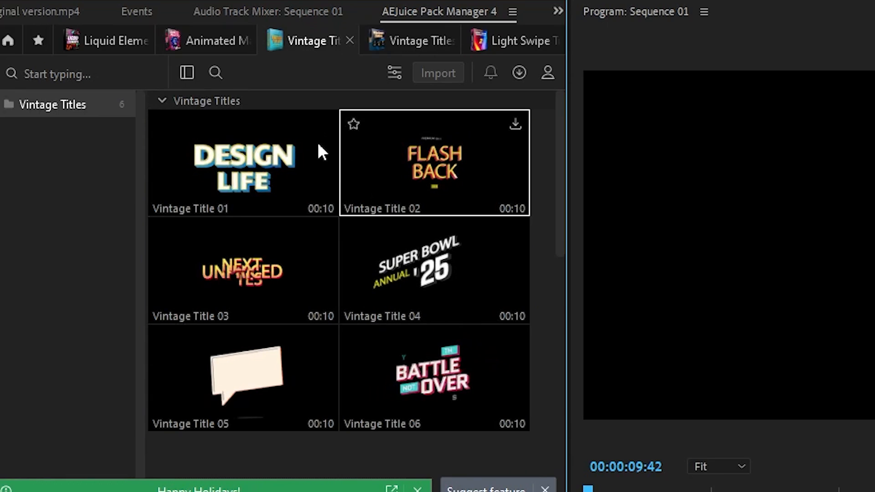
pyautogui.click(219, 39)
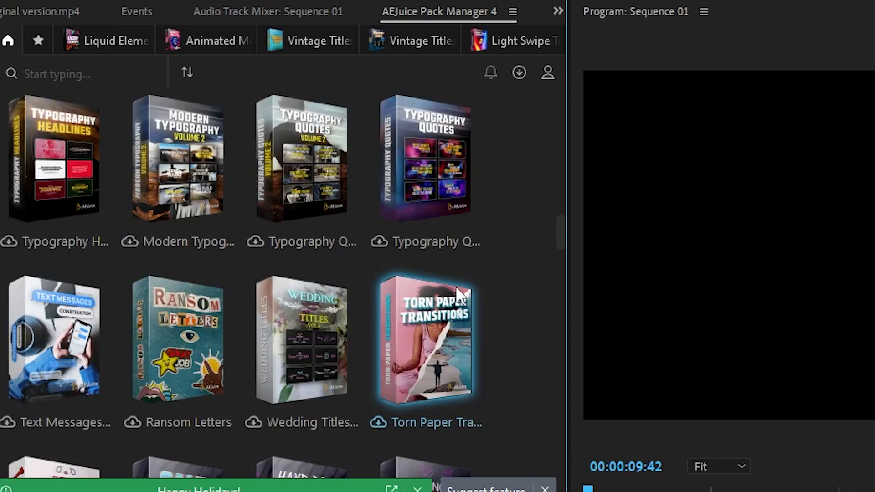
pyautogui.scroll(1, 455, 285)
pyautogui.scroll(-2, 455, 285)
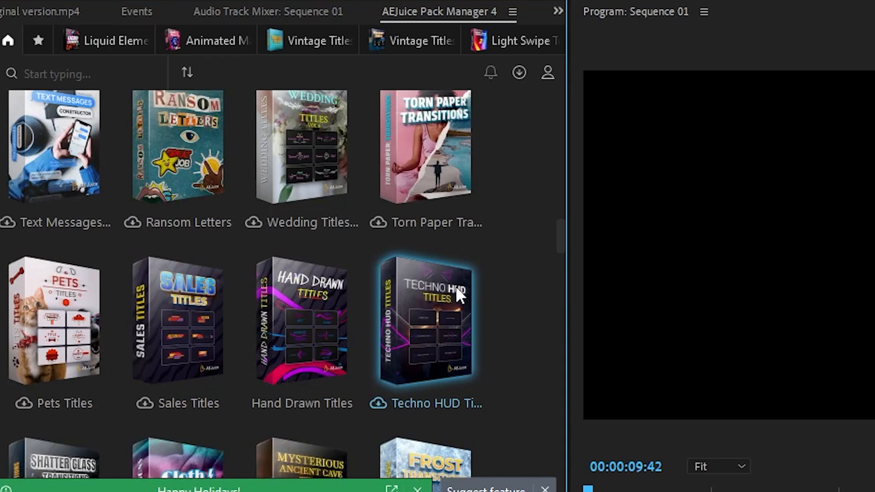
pyautogui.scroll(-1, 455, 285)
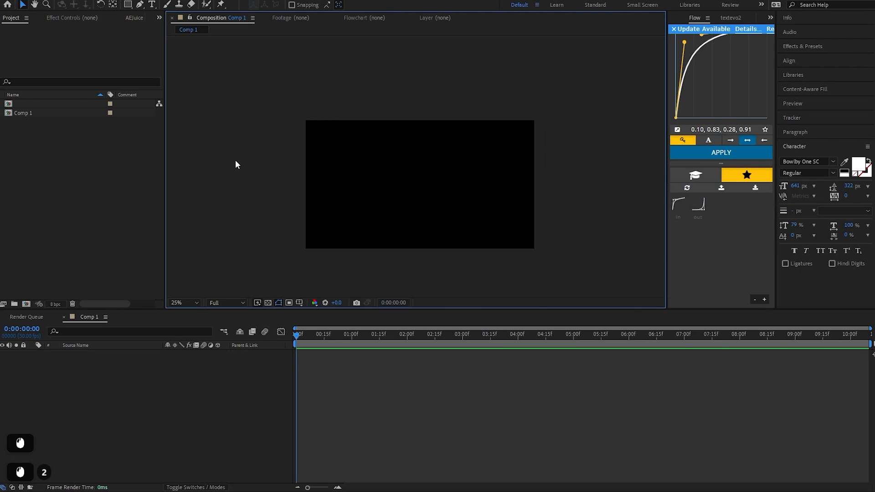
# Step: Switch to After Effects and review the composition settings of Comp 1 without changing them
pyautogui.rightClick(236, 160)
pyautogui.click(266, 180)
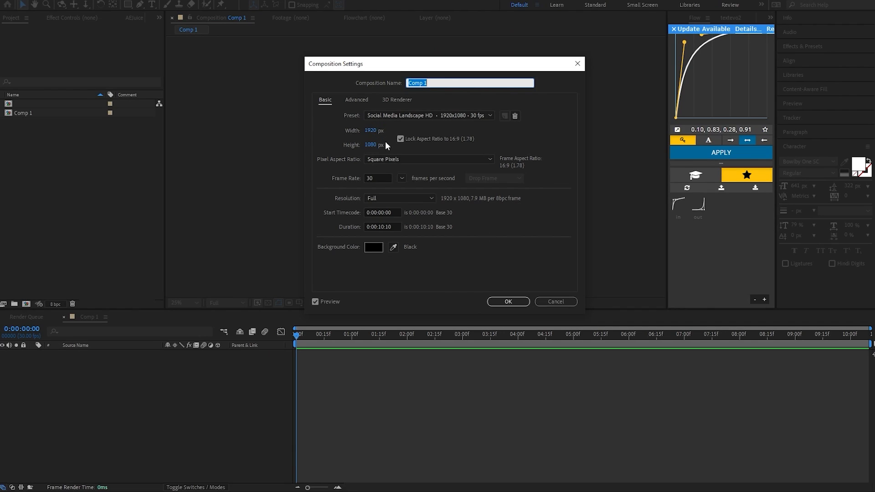
pyautogui.click(508, 302)
pyautogui.hotkey('ctrl', 'z')
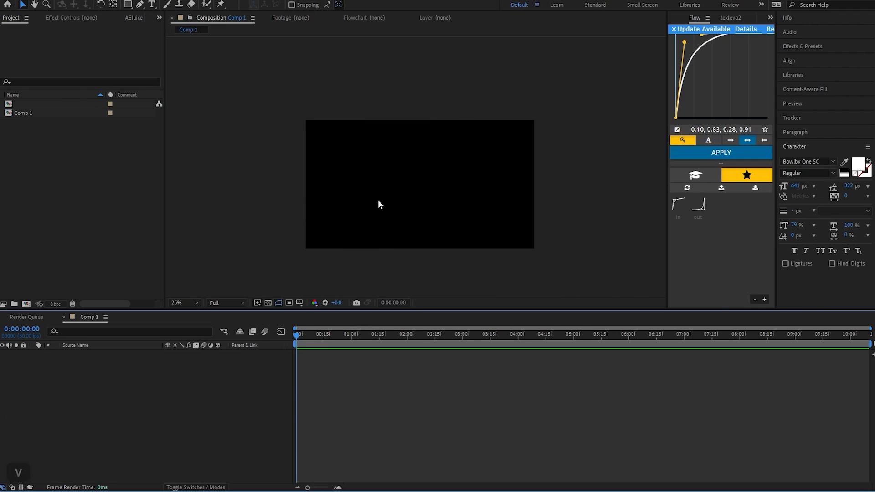
# Step: Create a text layer reading "text" in the composition with the Type tool
pyautogui.hotkey('ctrl', 't')
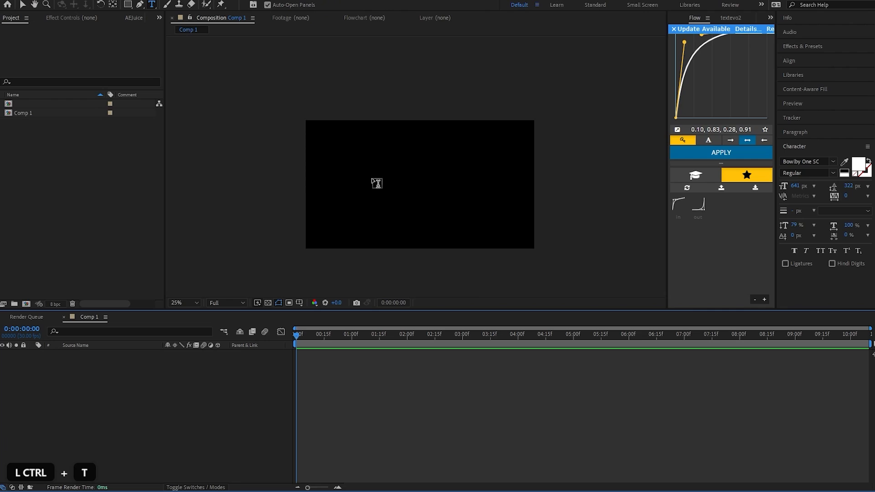
pyautogui.press('v')
pyautogui.click(154, 5)
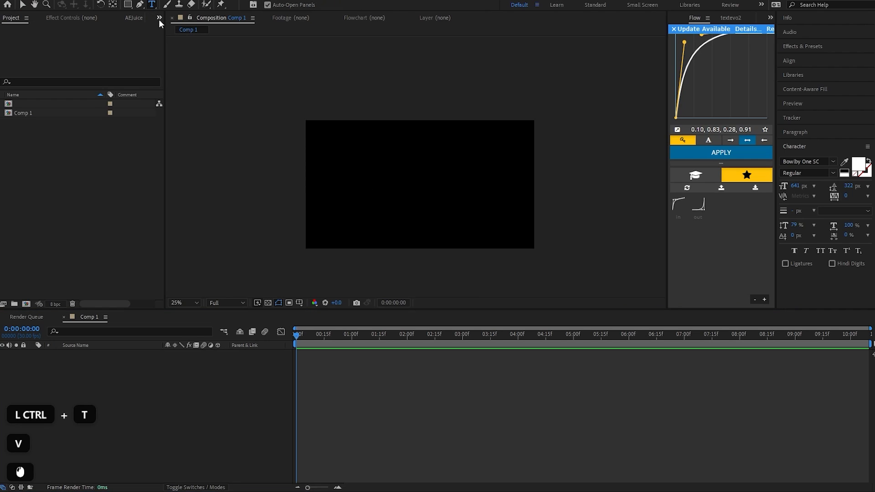
pyautogui.click(399, 177)
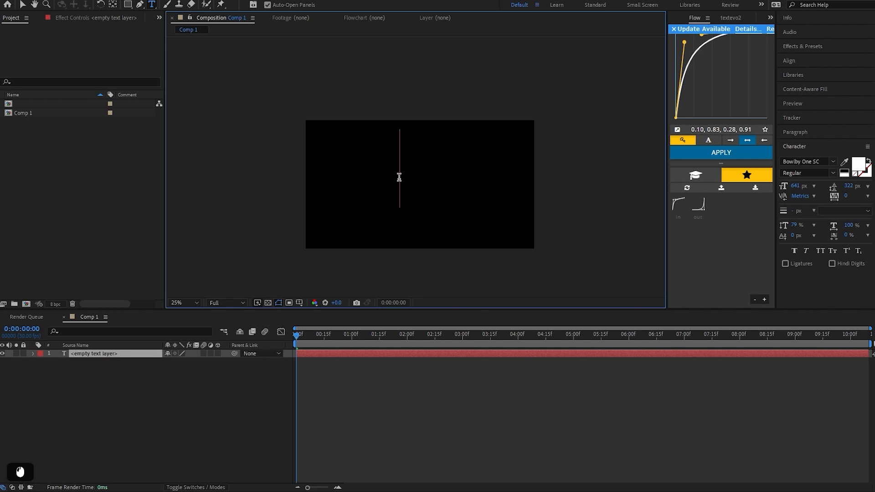
pyautogui.write('text')
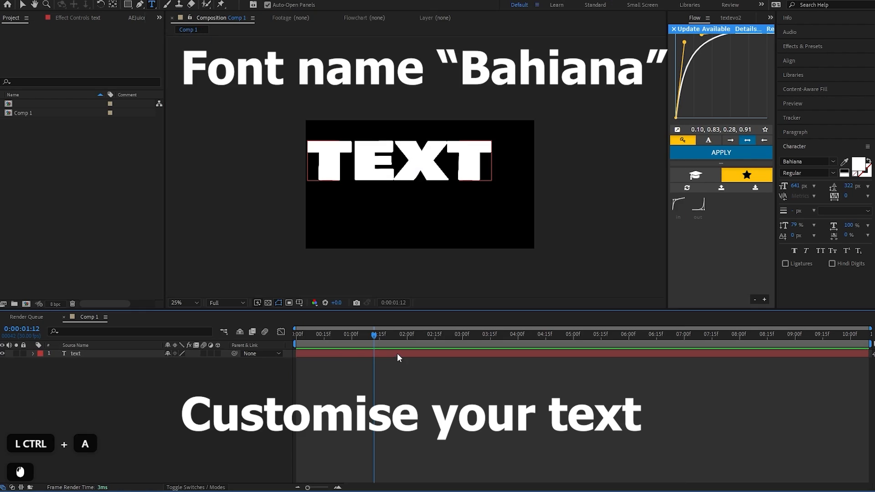
# Step: Change the font of the whole text to Bahiana
pyautogui.click(463, 168)
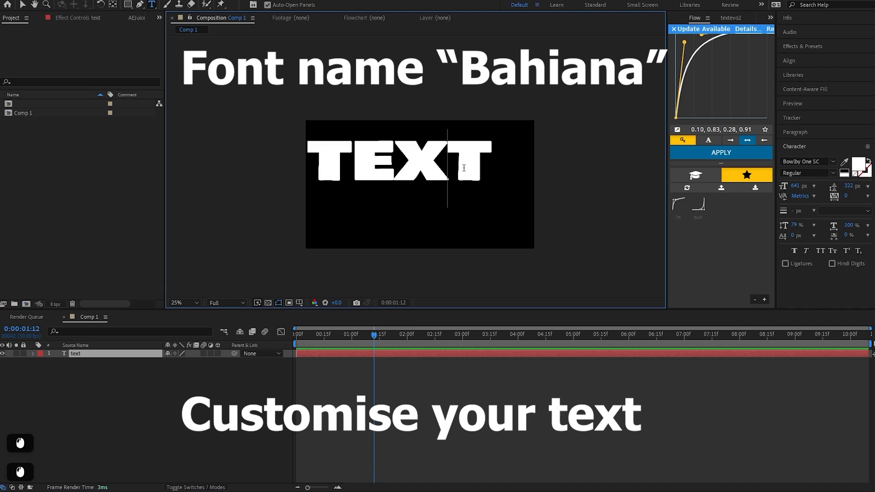
pyautogui.hotkey('ctrl', 'a')
pyautogui.click(804, 161)
pyautogui.write('bahi')
pyautogui.press('Return')
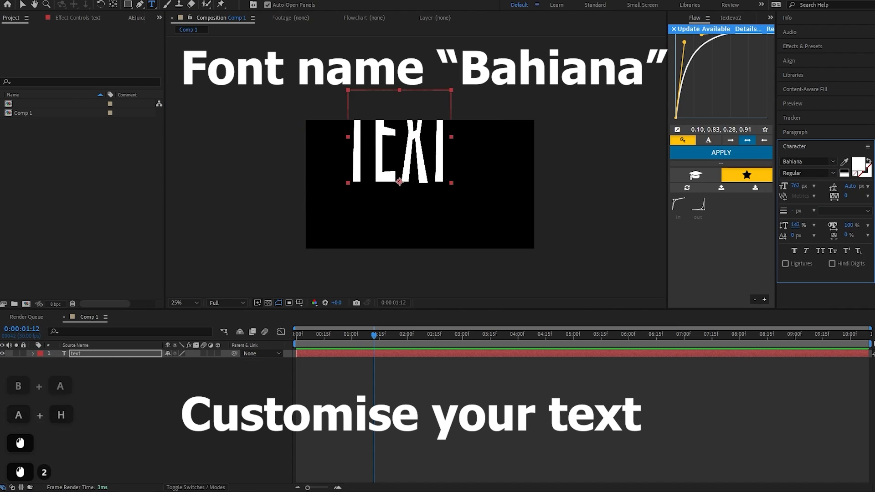
# Step: Set the text's vertical scale to 100% and its font size to 865 px
pyautogui.click(814, 186)
pyautogui.click(807, 223)
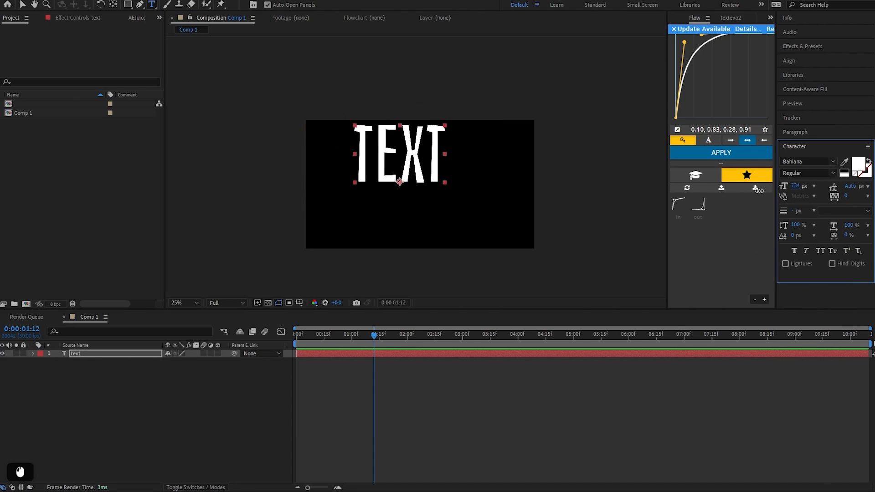
pyautogui.moveTo(795, 186); pyautogui.dragTo(846, 197)
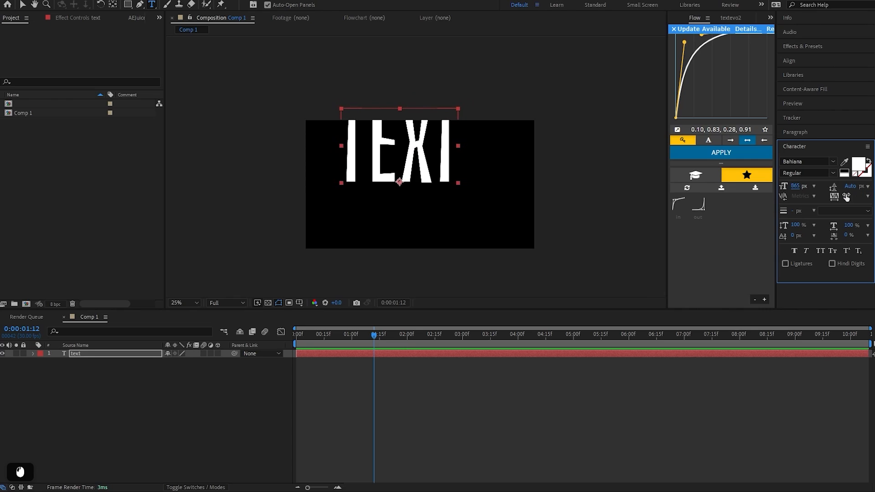
pyautogui.click(430, 353)
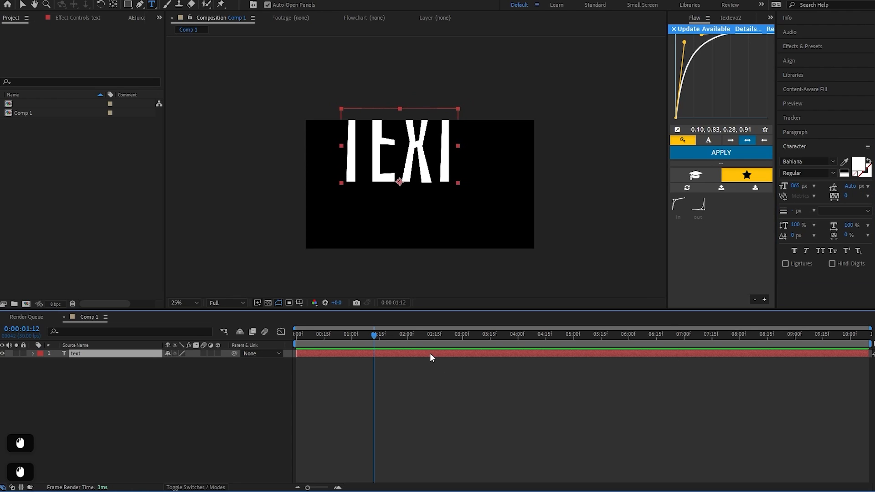
# Step: Try to reposition the text layer's anchor point by adjusting its Anchor Point values
pyautogui.click(416, 144)
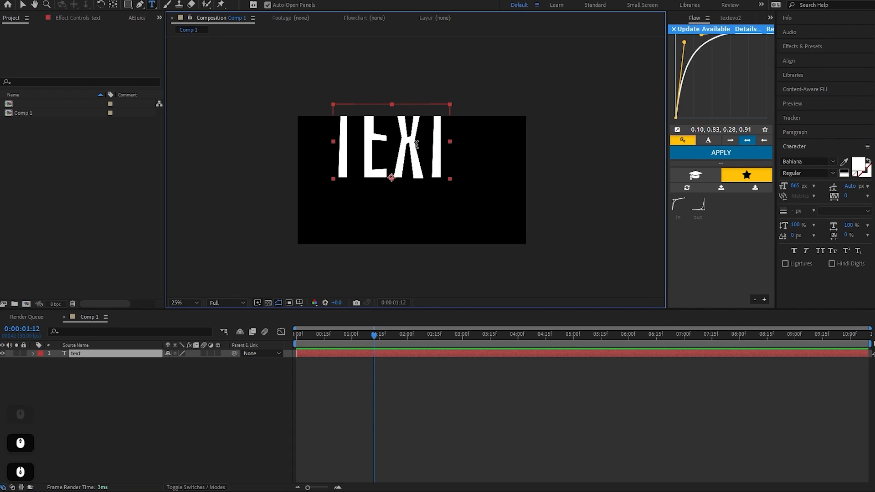
pyautogui.scroll(2, 376, 160)
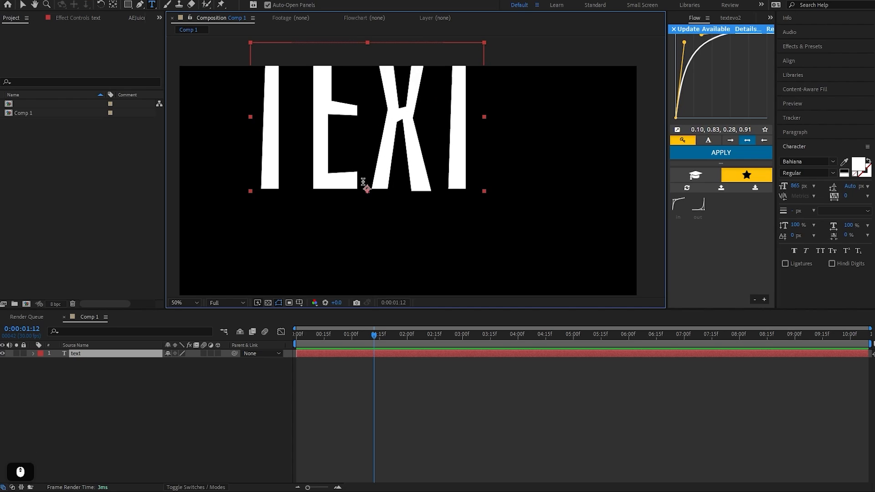
pyautogui.scroll(2, 395, 177)
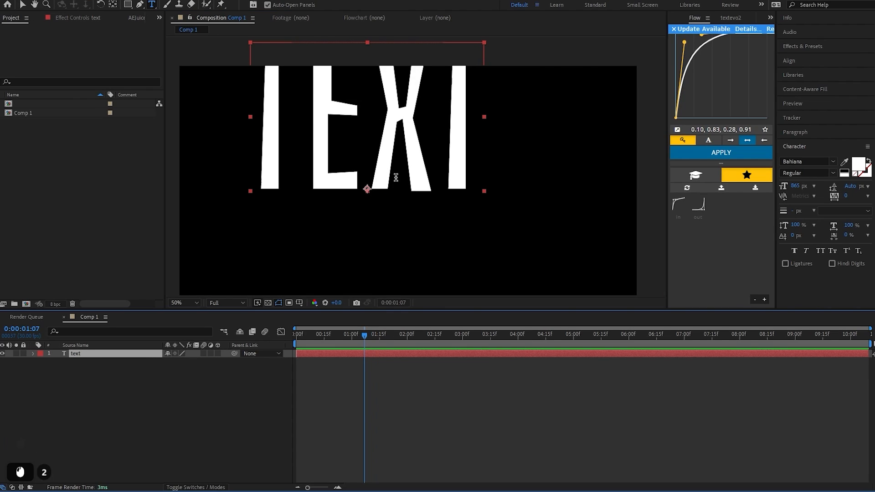
pyautogui.click(124, 354)
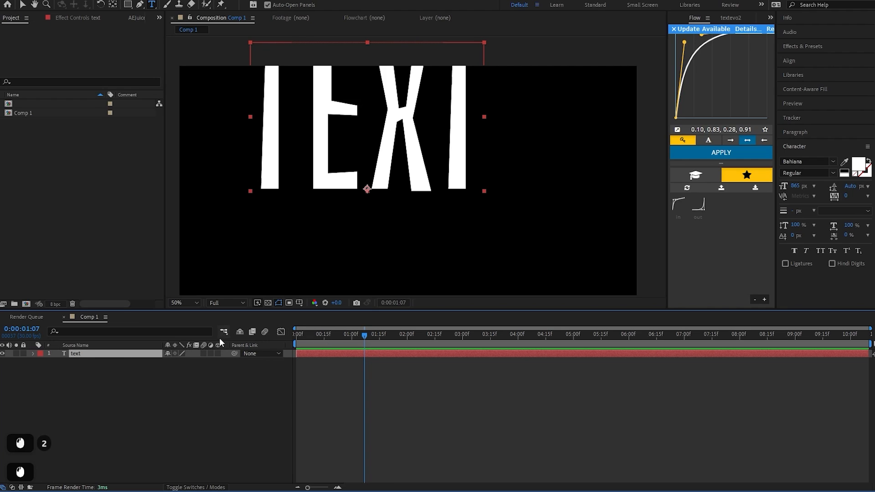
pyautogui.press('a')
pyautogui.moveTo(181, 362); pyautogui.dragTo(310, 183)
pyautogui.hotkey('ctrl', 'z')
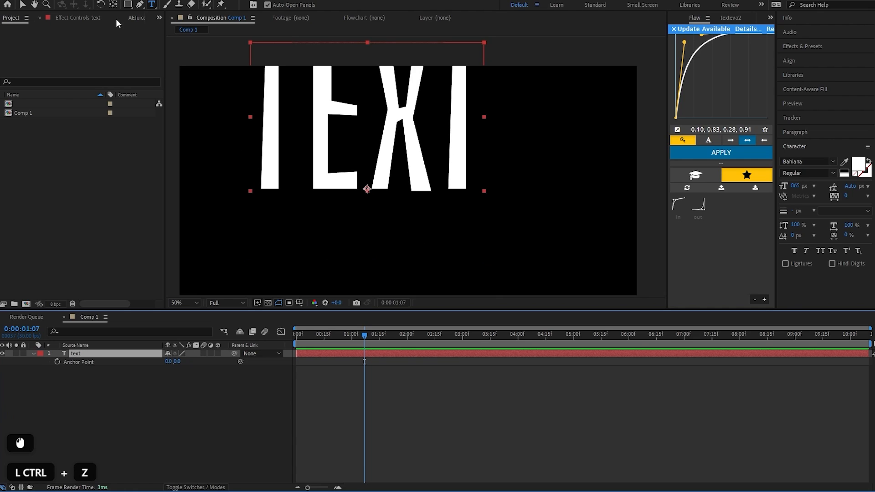
# Step: Centre the text layer's anchor point on the text using the AEJuice Pack Manager anchor point tool
pyautogui.click(136, 17)
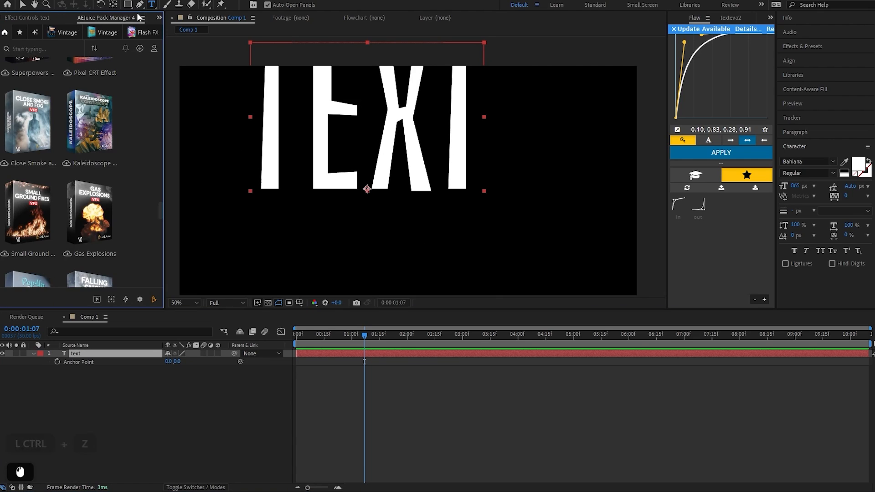
pyautogui.click(111, 299)
pyautogui.click(110, 266)
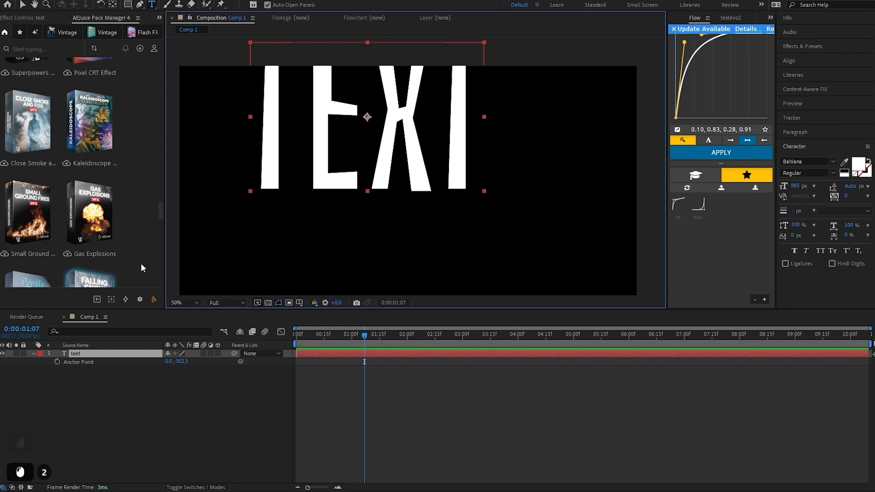
pyautogui.click(111, 301)
pyautogui.click(349, 335)
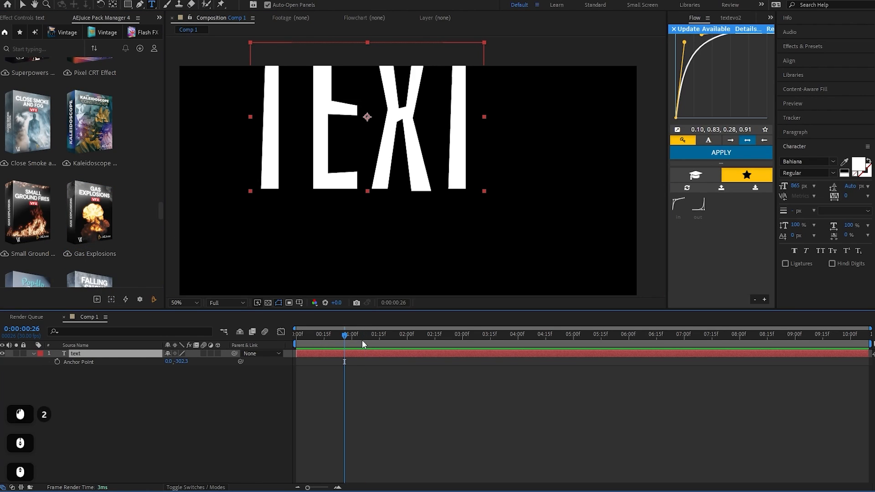
pyautogui.click(365, 338)
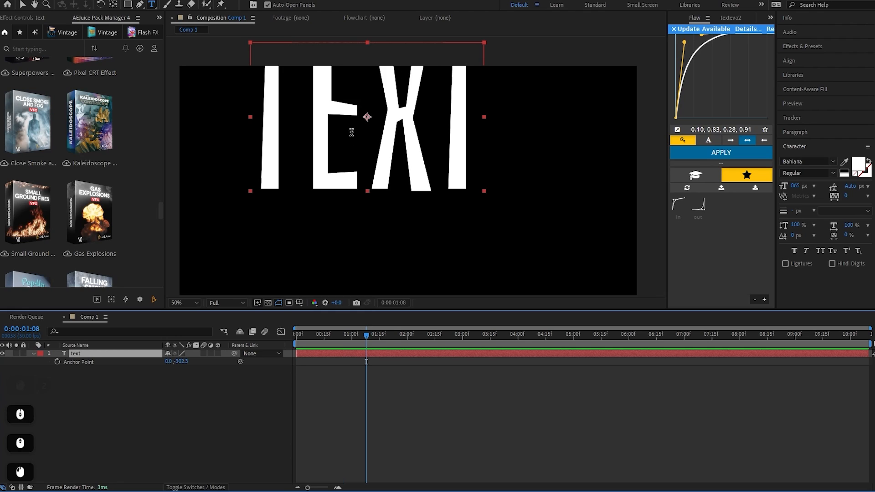
pyautogui.scroll(-1, 379, 139)
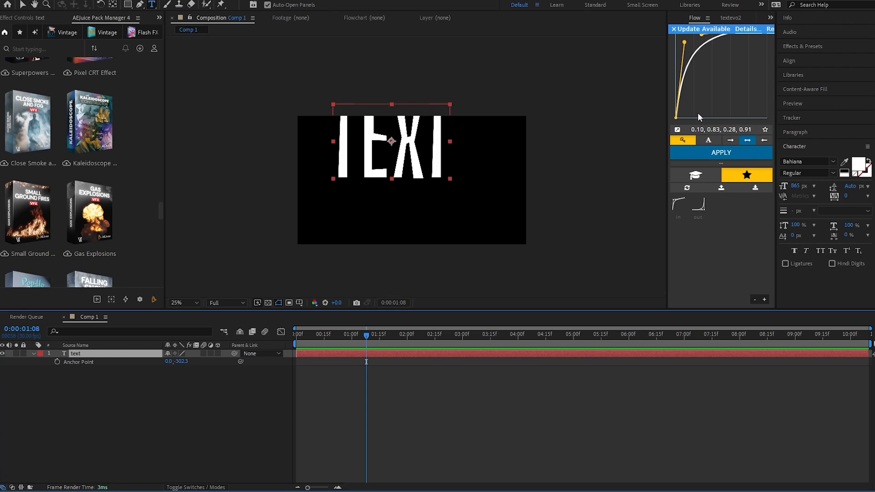
# Step: Expand the Align panel and remove it from the workspace
pyautogui.click(796, 59)
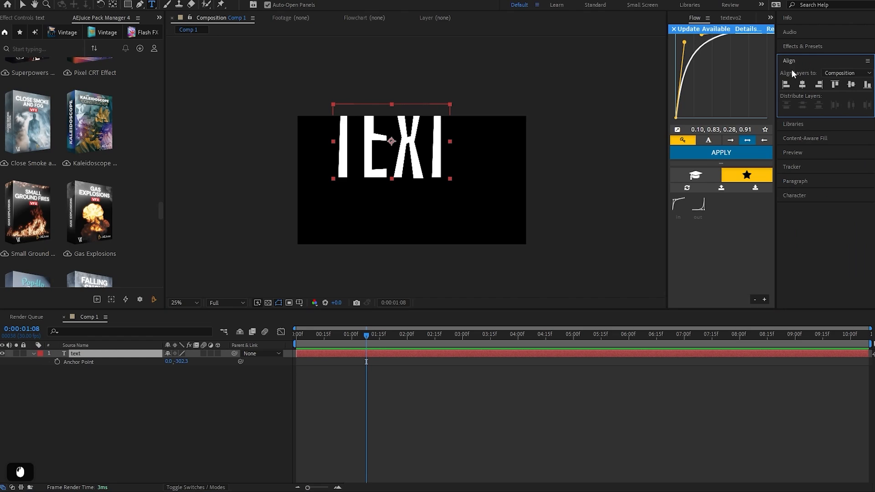
pyautogui.click(174, 6)
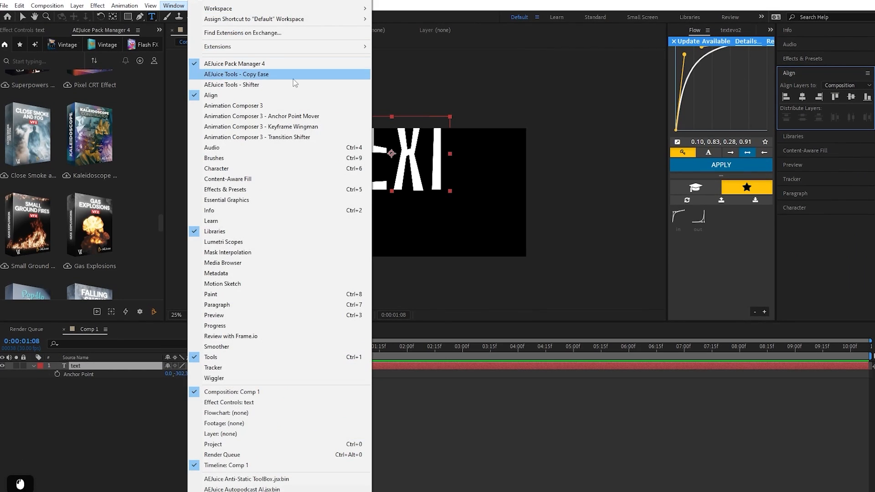
pyautogui.click(238, 95)
pyautogui.click(802, 73)
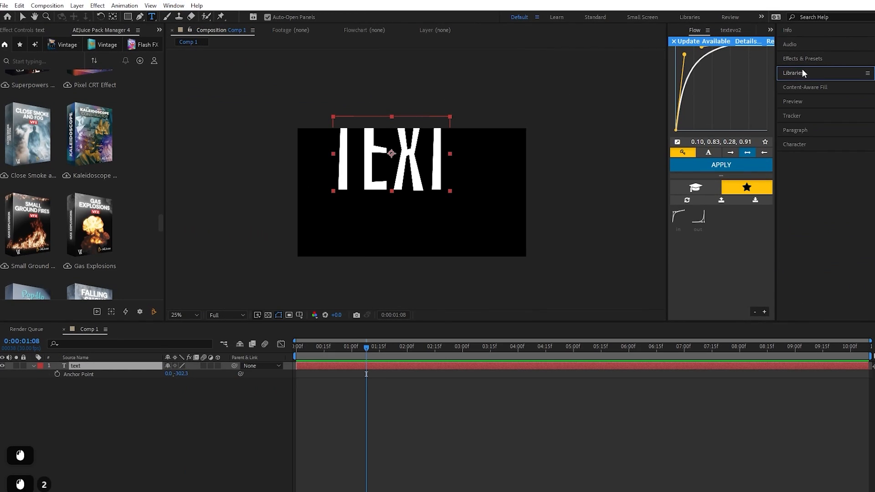
# Step: Show the Align panel in the workspace
pyautogui.click(174, 5)
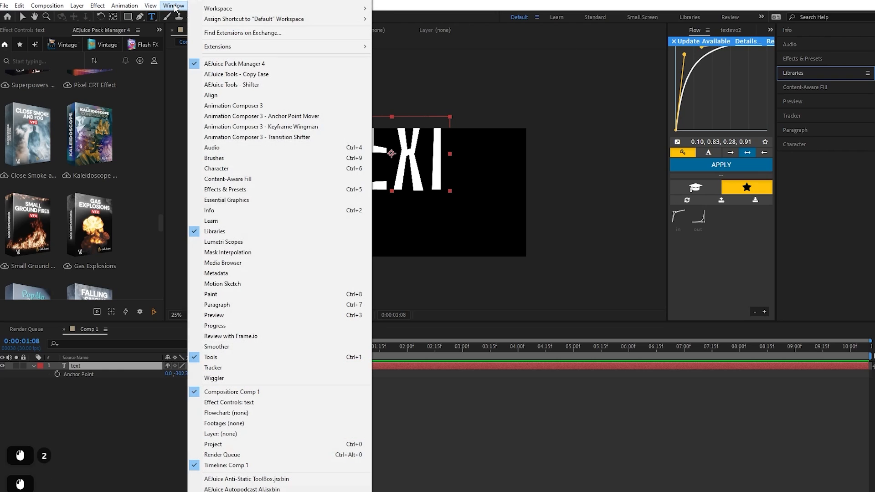
pyautogui.click(237, 95)
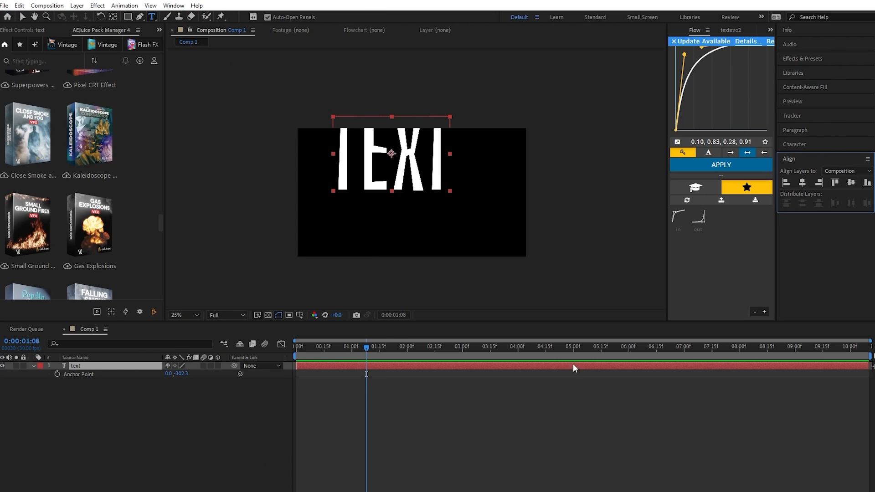
pyautogui.click(174, 6)
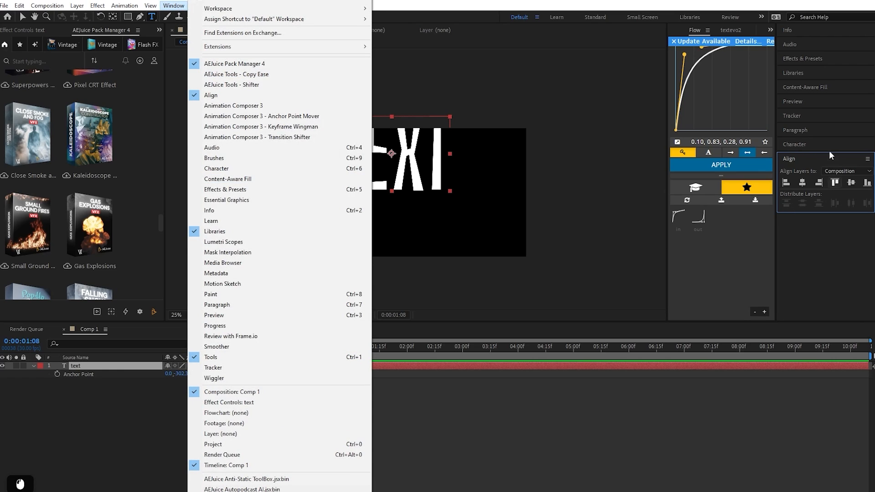
pyautogui.click(802, 157)
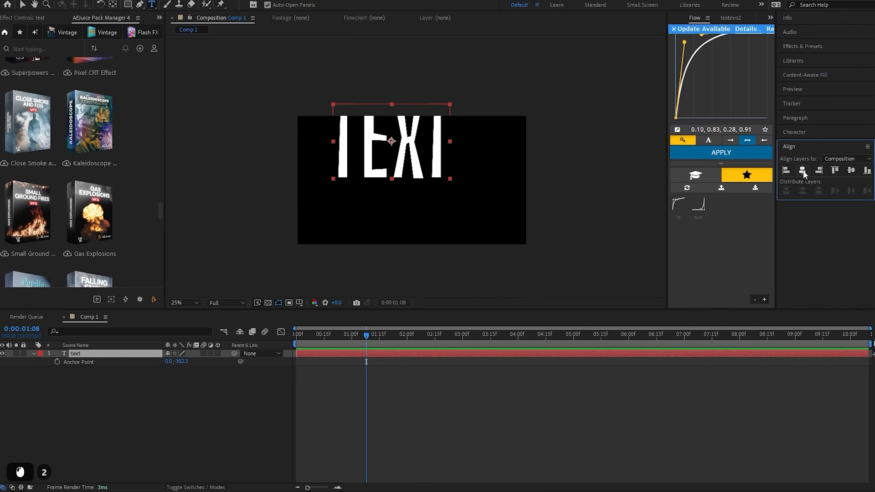
# Step: Centre the text layer horizontally and vertically in the composition
pyautogui.click(803, 171)
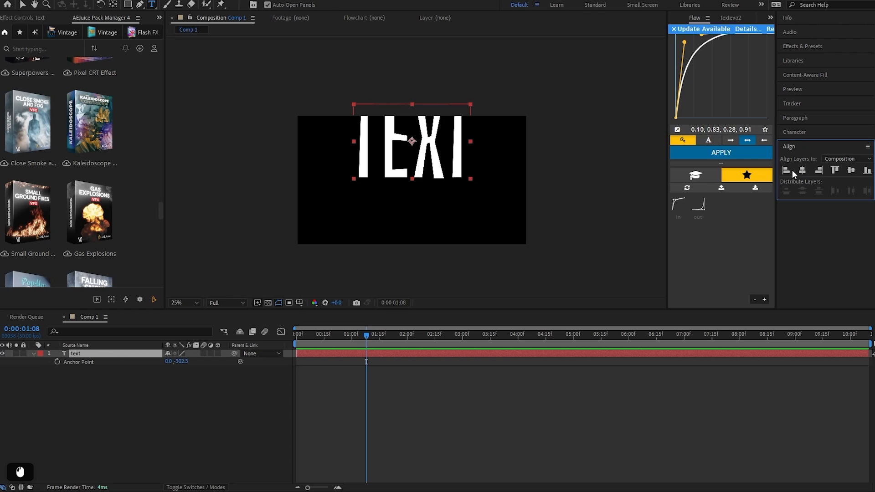
pyautogui.click(851, 171)
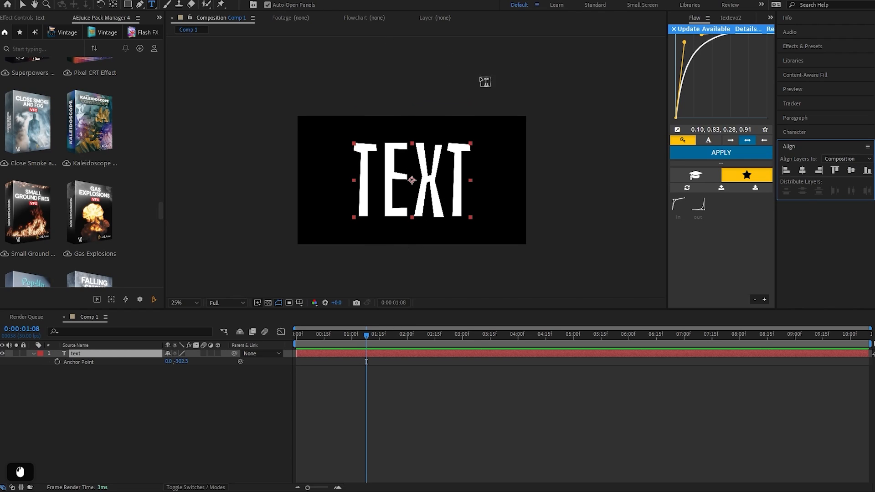
pyautogui.click(367, 370)
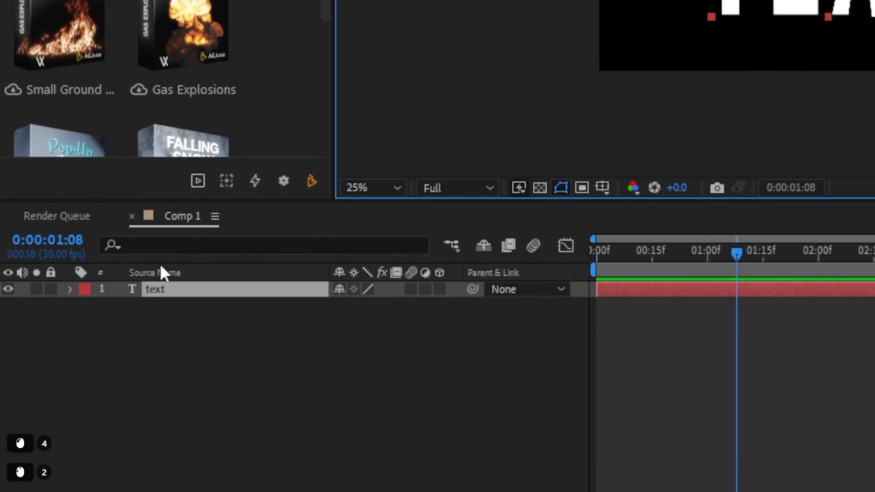
# Step: Expand the text layer's Text properties and add an Opacity animator to the layer
pyautogui.click(33, 353)
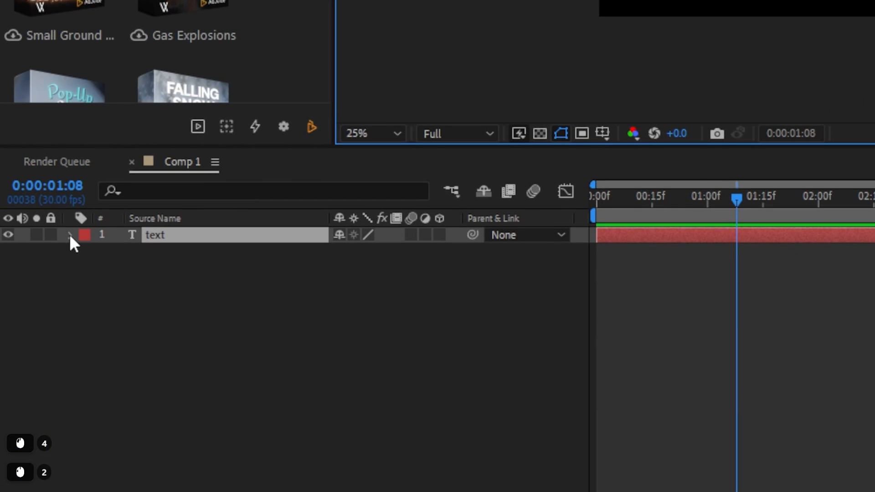
pyautogui.click(70, 234)
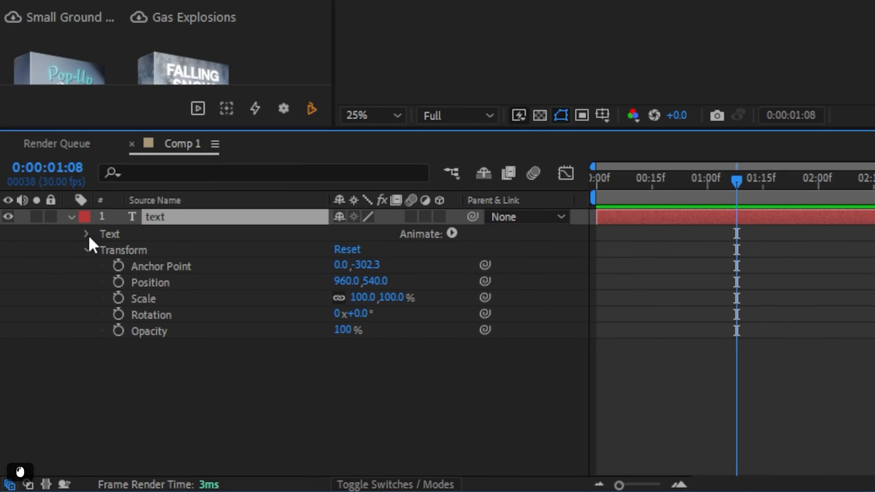
pyautogui.click(86, 234)
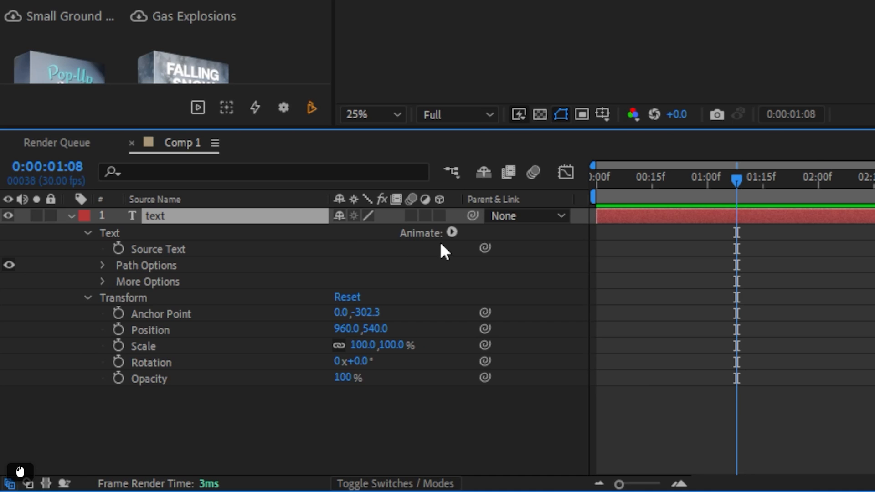
pyautogui.click(451, 236)
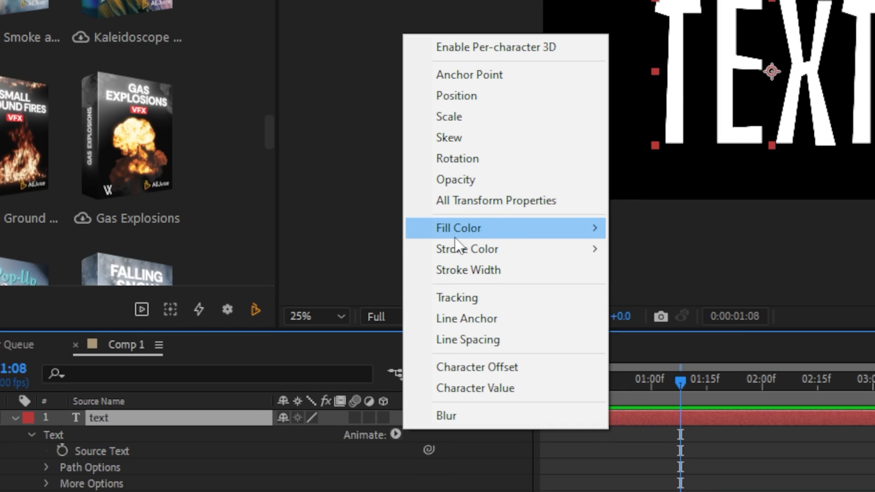
pyautogui.moveTo(512, 39)
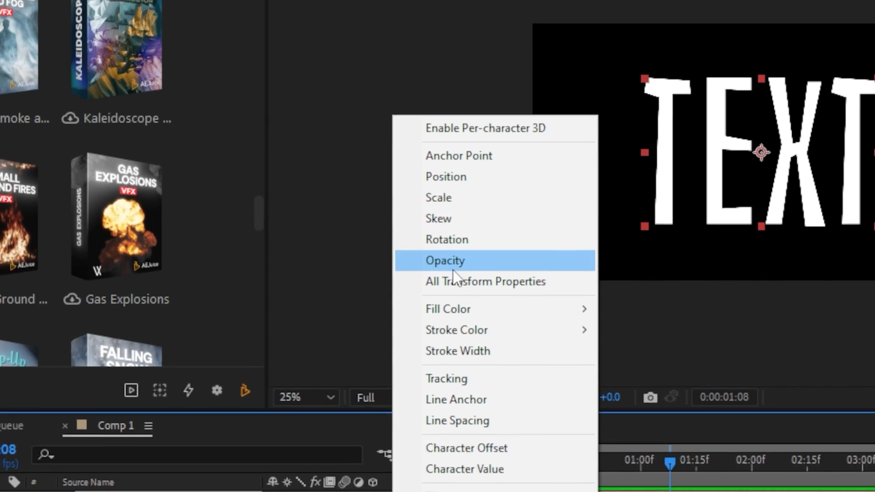
pyautogui.click(455, 316)
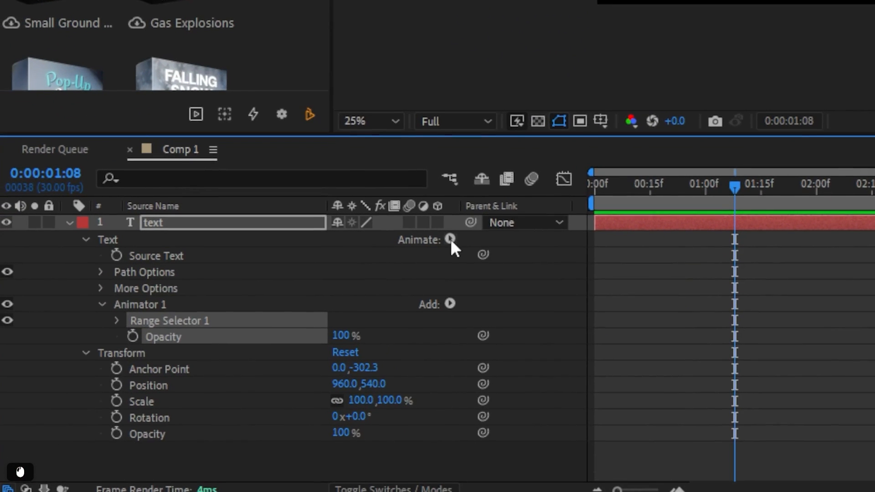
# Step: Add the Rotation, Scale and Position properties to the text layer's animator
pyautogui.click(386, 485)
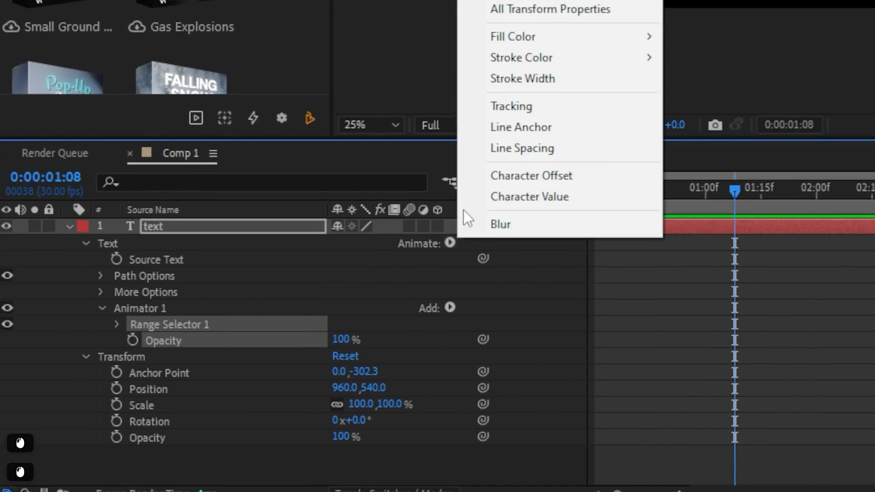
pyautogui.click(459, 167)
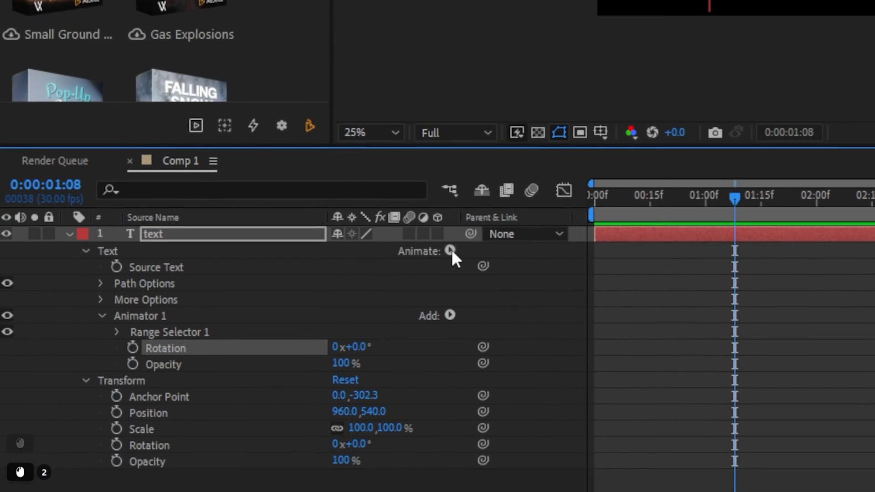
pyautogui.click(410, 442)
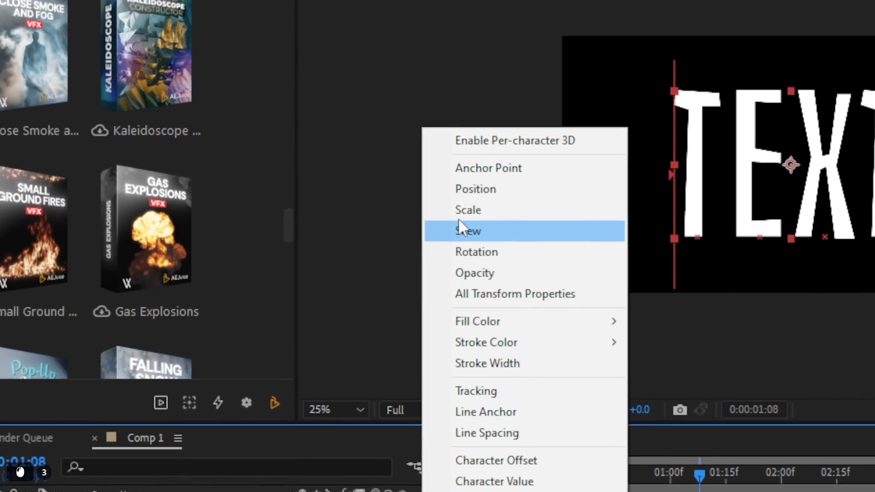
pyautogui.click(469, 89)
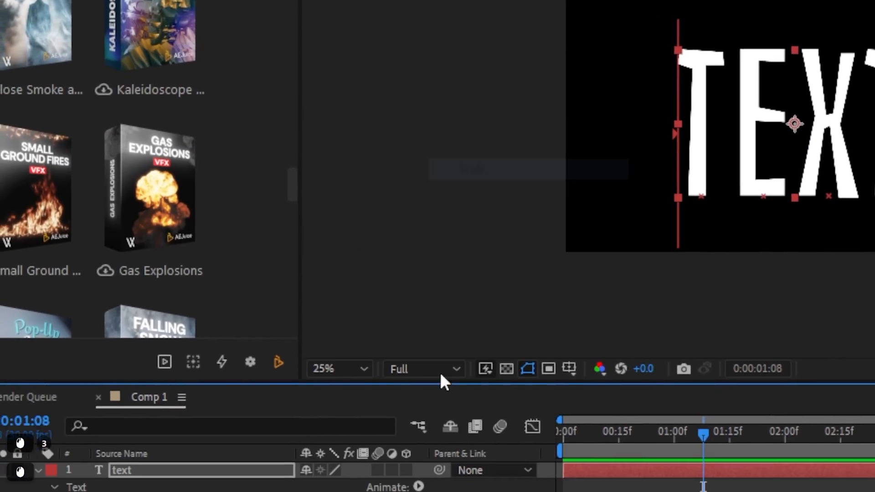
pyautogui.click(446, 262)
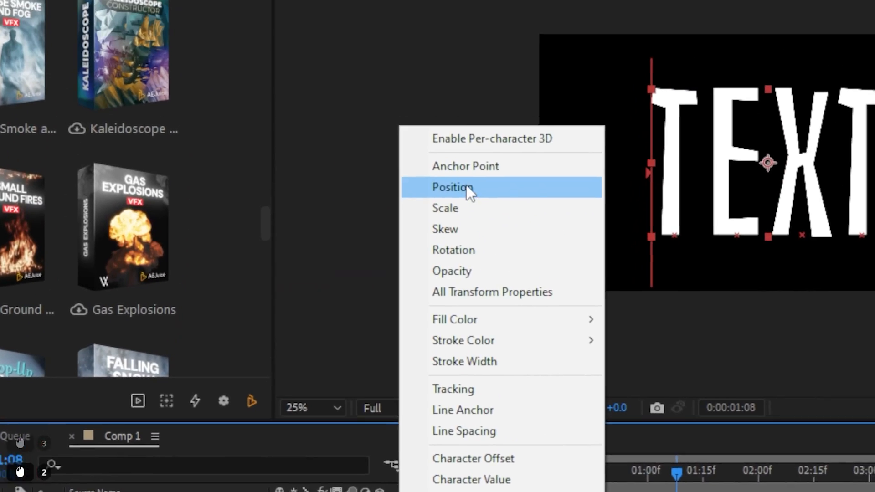
pyautogui.click(464, 190)
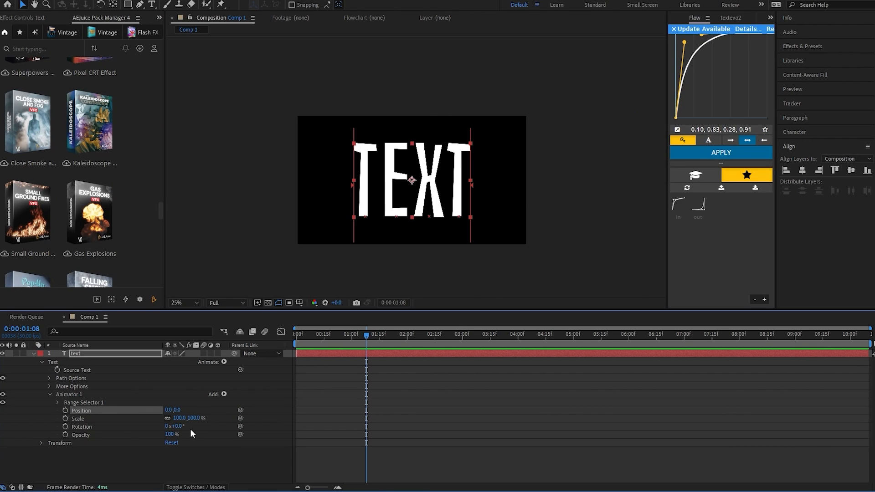
# Step: Set the text animator's Position to 0, 10
pyautogui.hotkey('ctrl', 'shift', 'z')
pyautogui.hotkey('ctrl', 'shift', 'z')
pyautogui.click(130, 400)
pyautogui.click(124, 410)
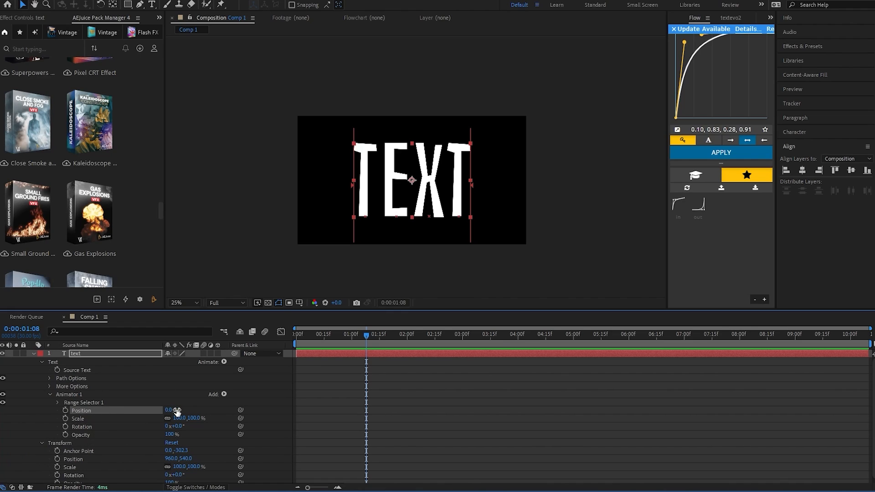
pyautogui.moveTo(178, 412); pyautogui.dragTo(180, 410)
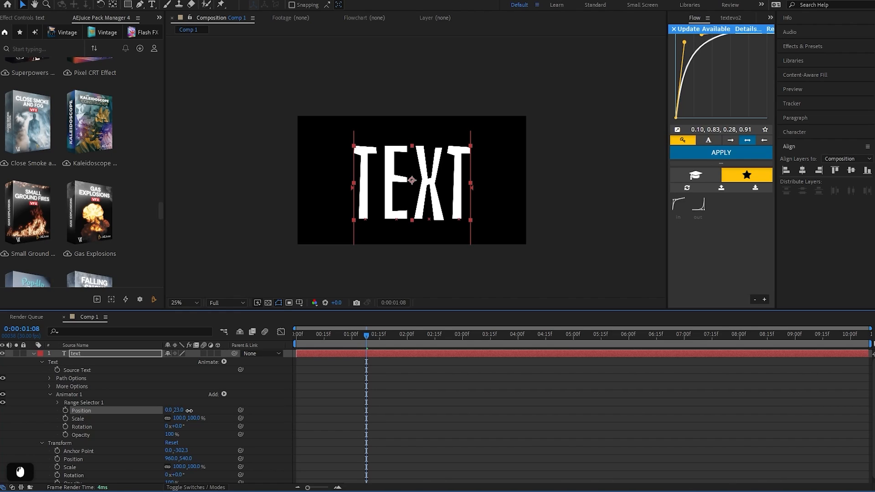
pyautogui.click(181, 409)
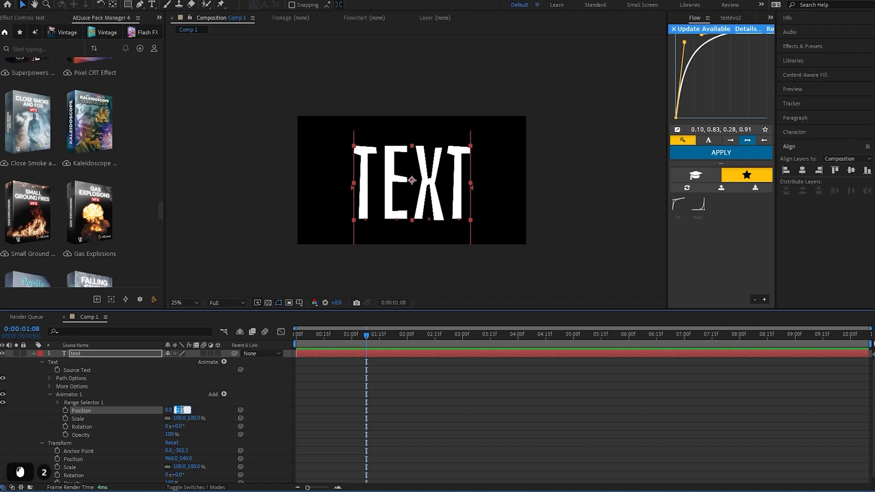
pyautogui.write('100')
pyautogui.press('Return')
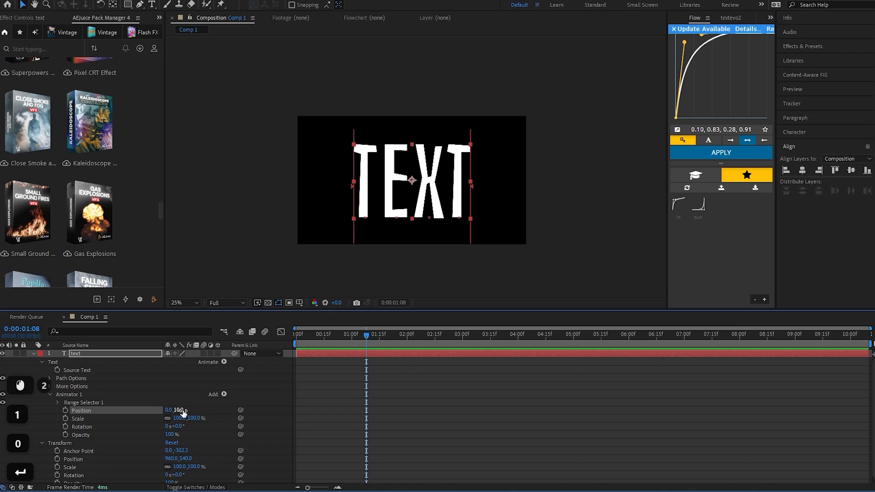
# Step: Set the text animator's Scale to 50%
pyautogui.click(109, 418)
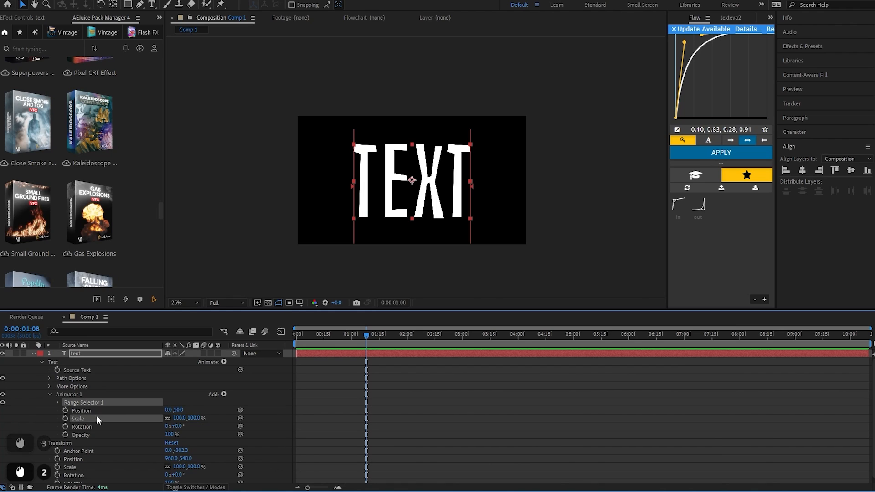
pyautogui.moveTo(195, 419); pyautogui.dragTo(180, 419)
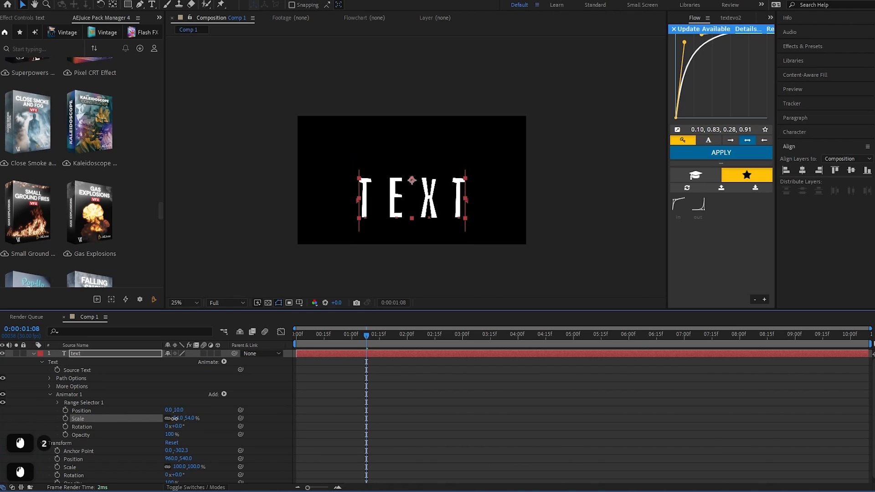
pyautogui.click(192, 418)
pyautogui.write('50')
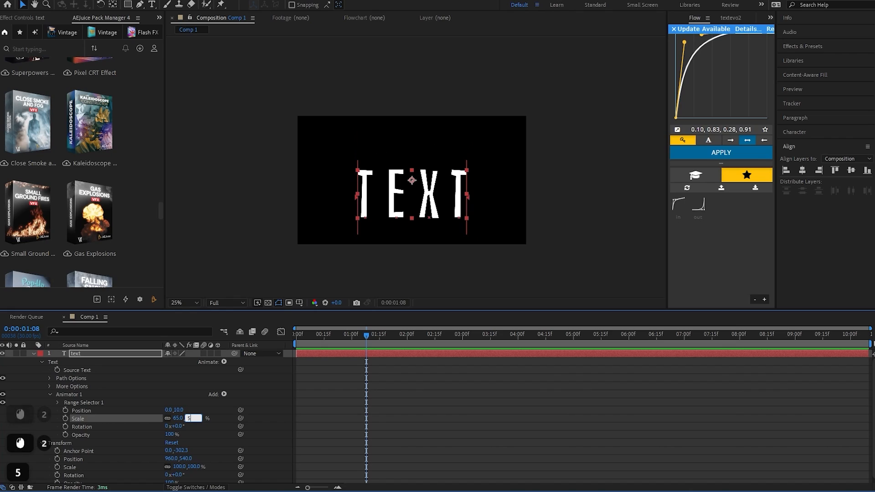
pyautogui.press('Return')
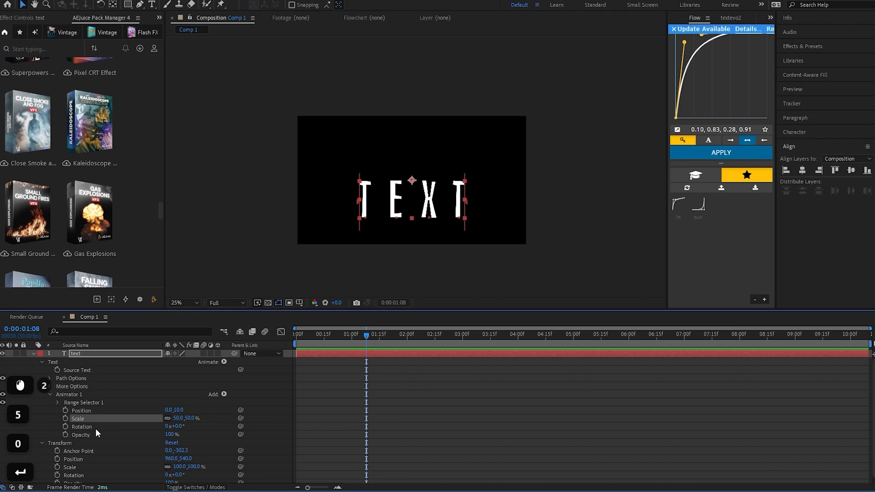
# Step: Set the text animator's Rotation to 15° and Opacity to 0%, and move the current time to 0:00:03:04
pyautogui.click(95, 428)
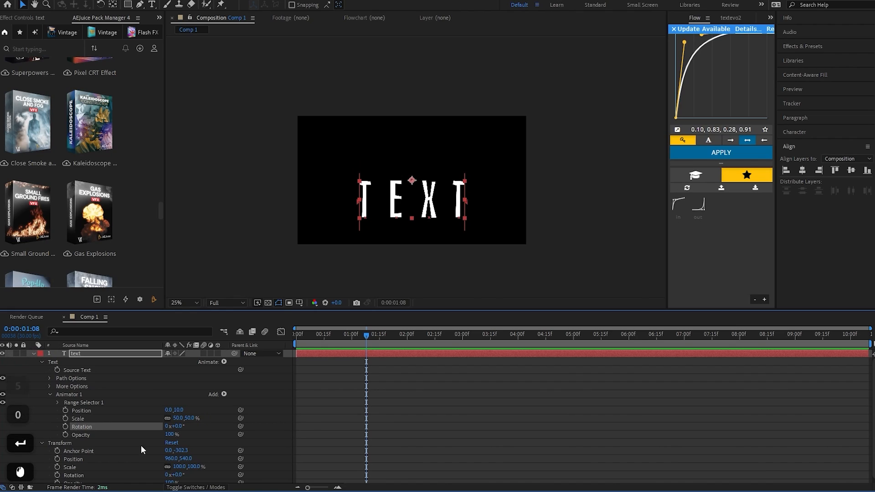
pyautogui.click(177, 426)
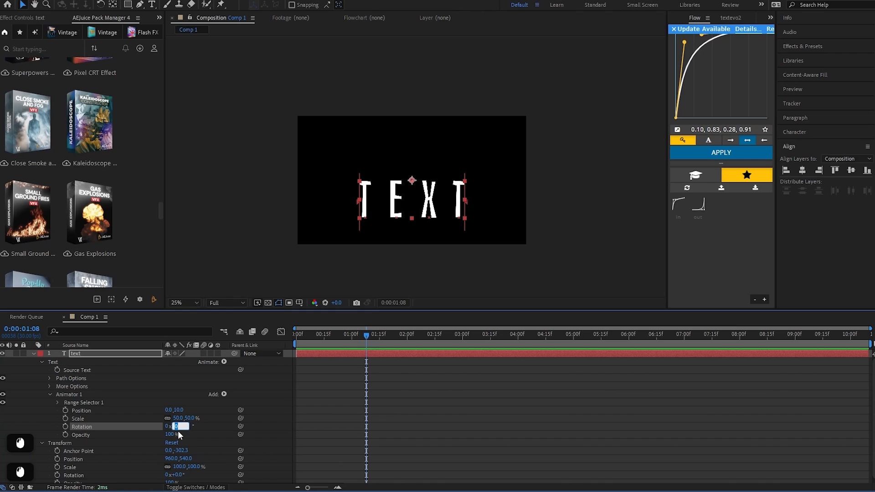
pyautogui.write('15')
pyautogui.press('Return')
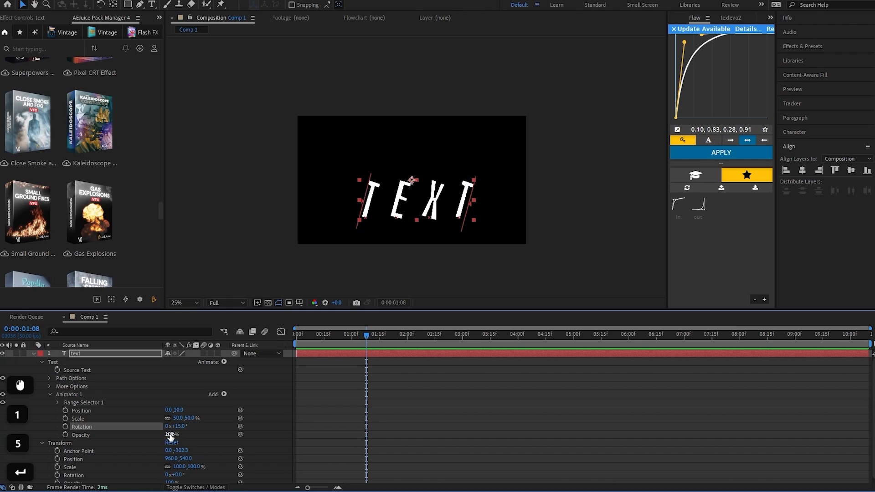
pyautogui.moveTo(169, 434); pyautogui.dragTo(114, 434)
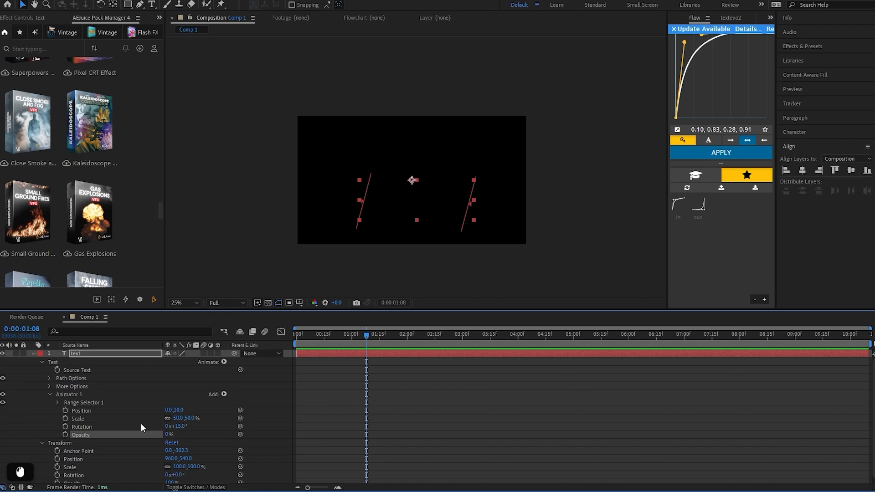
pyautogui.moveTo(339, 337); pyautogui.dragTo(469, 335)
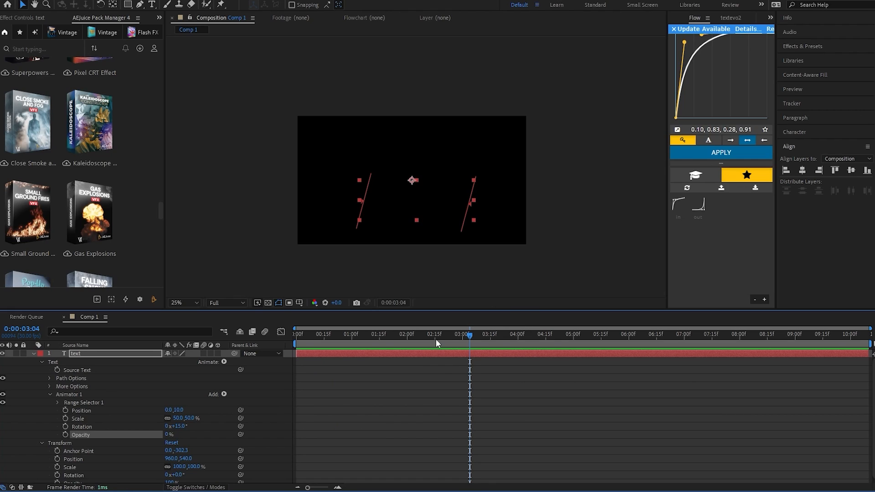
# Step: Review the AEJuice per-character bounce expression in Doc Doc.txt in Notepad and return to After Effects
pyautogui.click(81, 411)
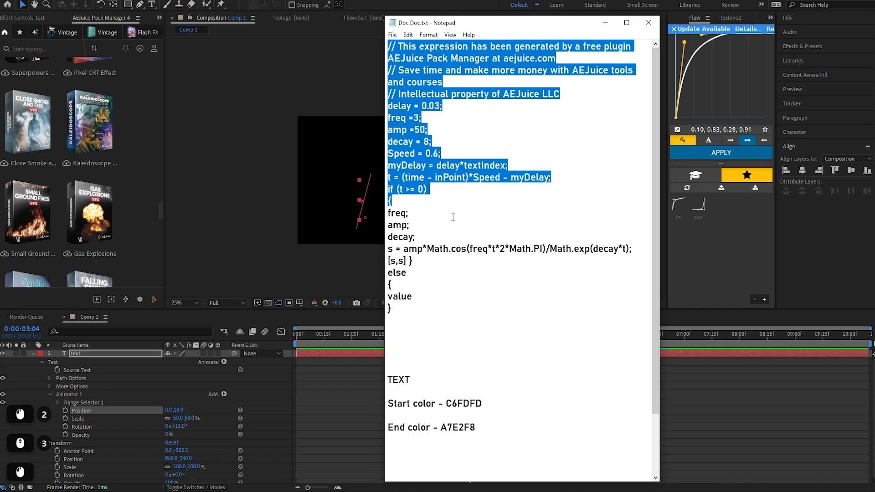
pyautogui.moveTo(453, 218); pyautogui.dragTo(486, 307)
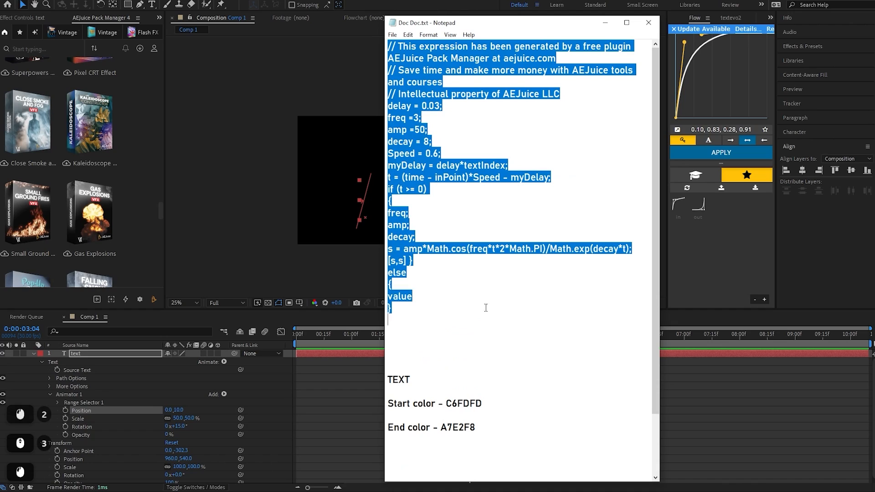
pyautogui.click(496, 300)
pyautogui.moveTo(469, 19); pyautogui.dragTo(448, 18)
pyautogui.moveTo(511, 31); pyautogui.dragTo(507, 27)
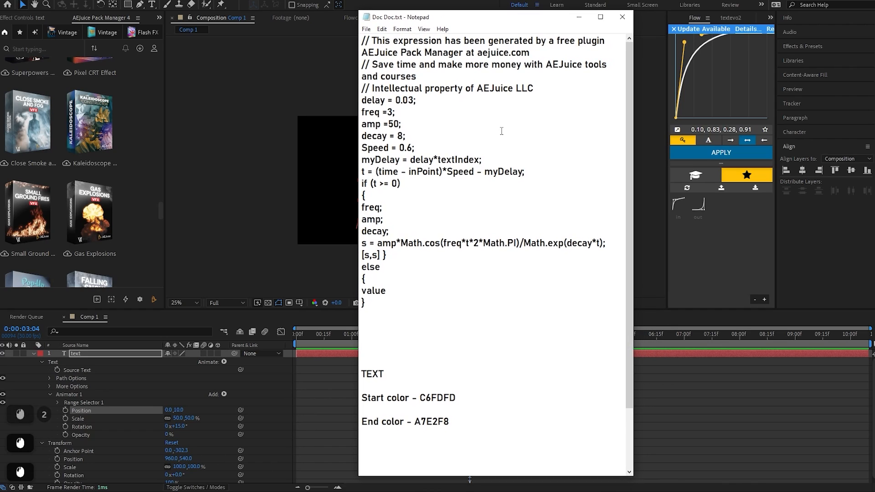
pyautogui.click(268, 248)
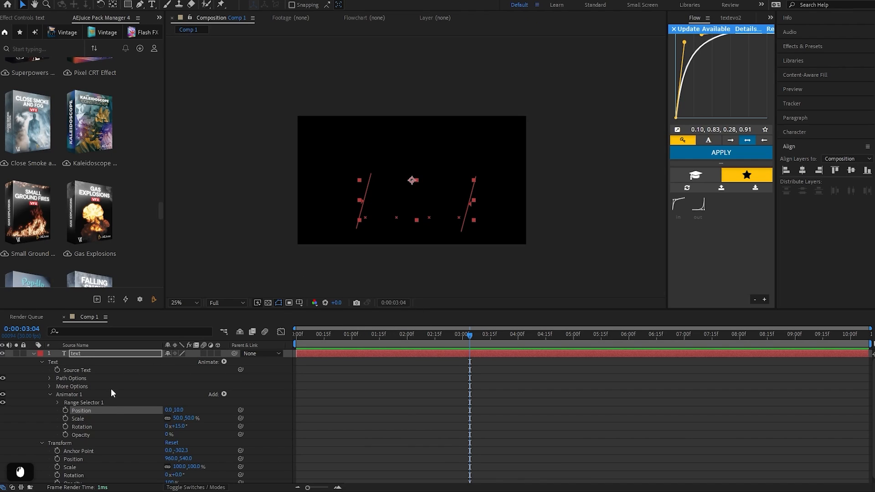
# Step: Add an Expression selector to Animator 1 of the text layer
pyautogui.click(110, 403)
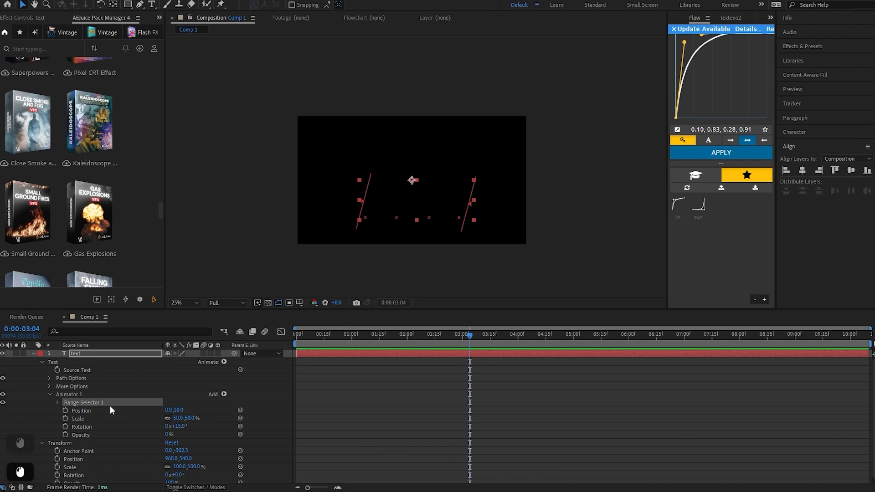
pyautogui.click(224, 395)
pyautogui.moveTo(264, 409)
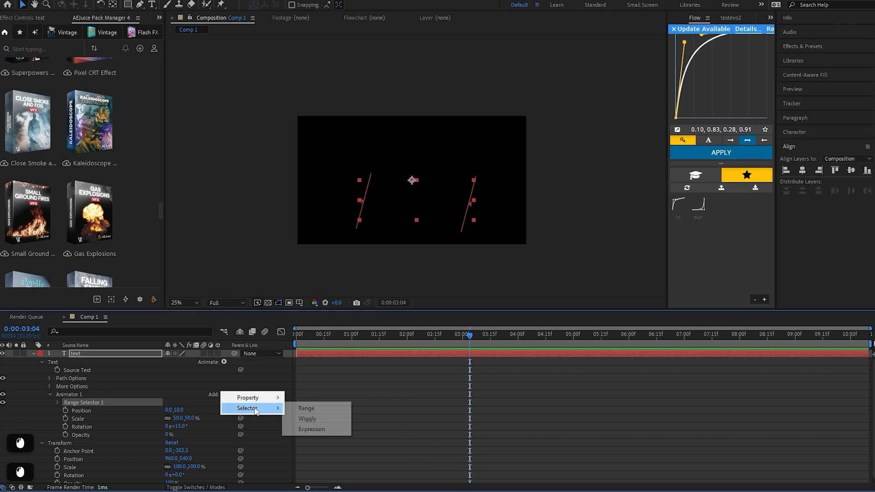
pyautogui.click(321, 429)
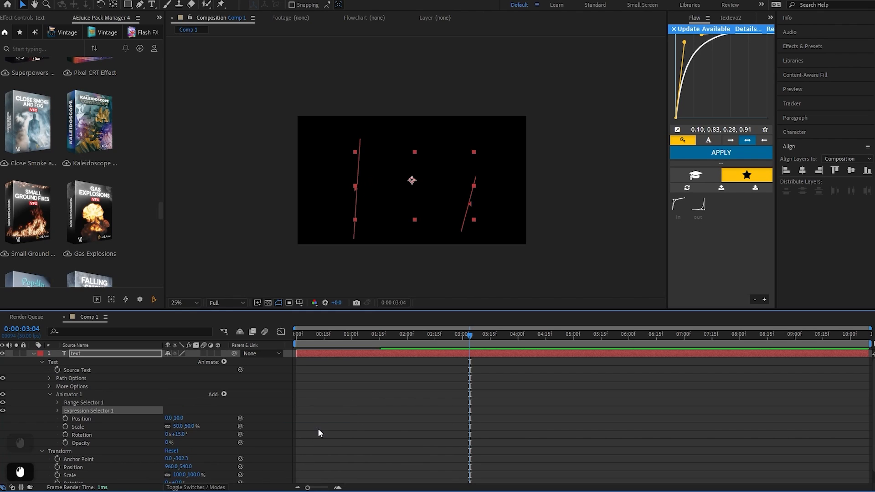
# Step: Reveal Expression Selector 1's Amount expression in Animator 1 and open it for editing
pyautogui.click(58, 410)
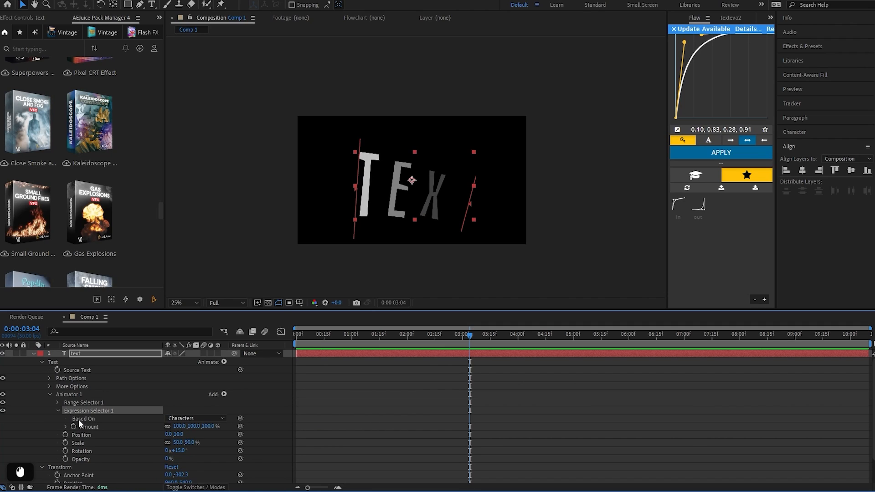
pyautogui.click(65, 426)
pyautogui.click(65, 426)
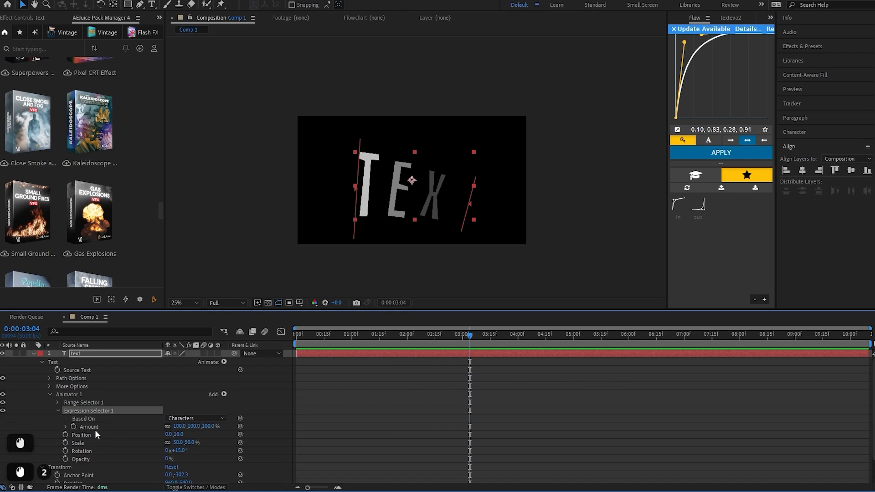
pyautogui.click(65, 427)
pyautogui.click(65, 427)
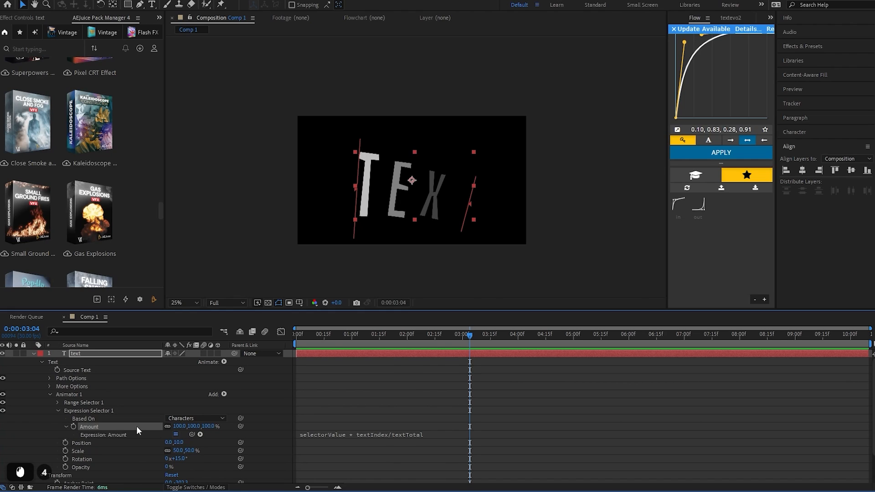
pyautogui.click(334, 435)
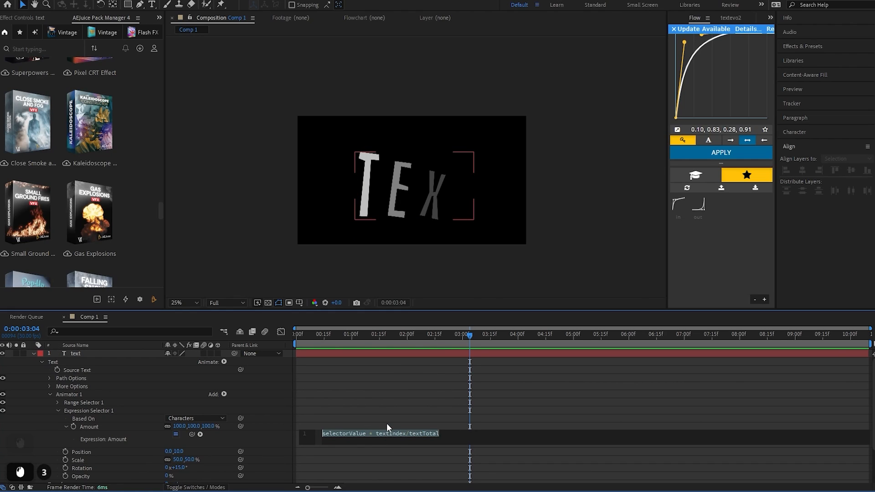
# Step: Switch to Doc Doc.txt in Notepad, copy the full AEJuice bounce expression from its comment lines to the last closing brace, and return to After Effects
pyautogui.click(578, 290)
pyautogui.click(453, 108)
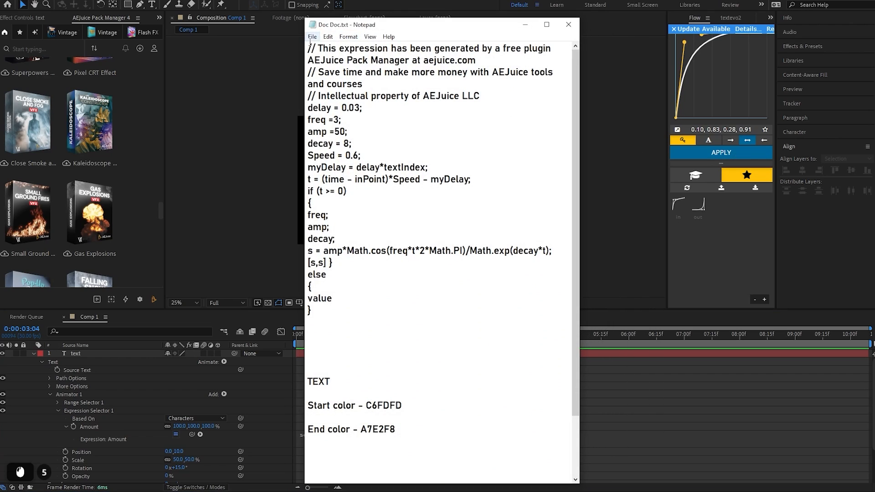
pyautogui.moveTo(308, 49); pyautogui.dragTo(361, 313)
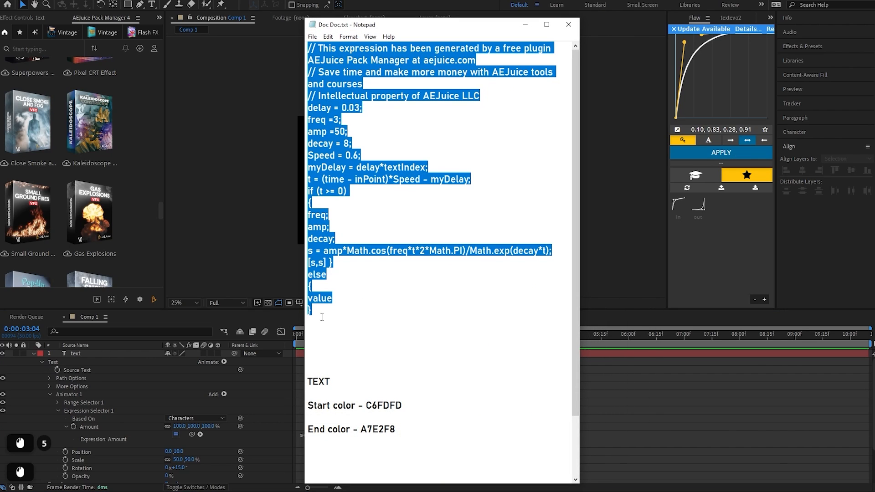
pyautogui.hotkey('ctrl', 'c')
pyautogui.click(345, 306)
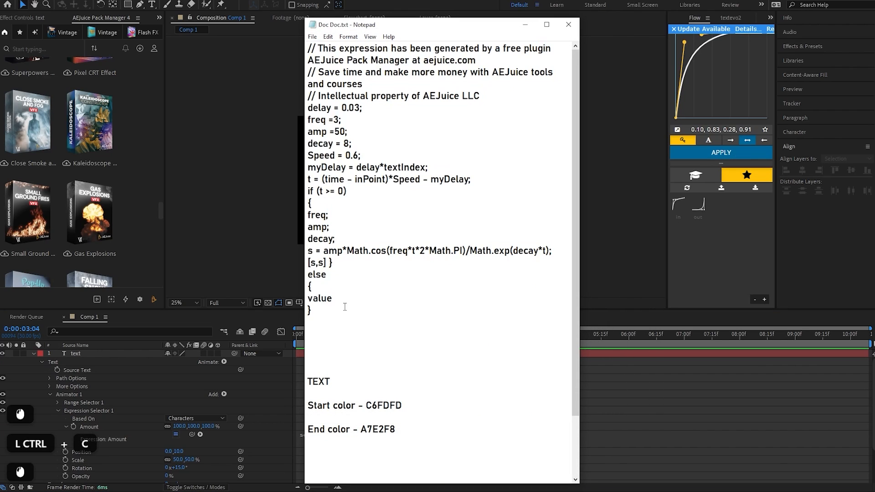
pyautogui.moveTo(308, 381); pyautogui.dragTo(412, 438)
pyautogui.click(365, 369)
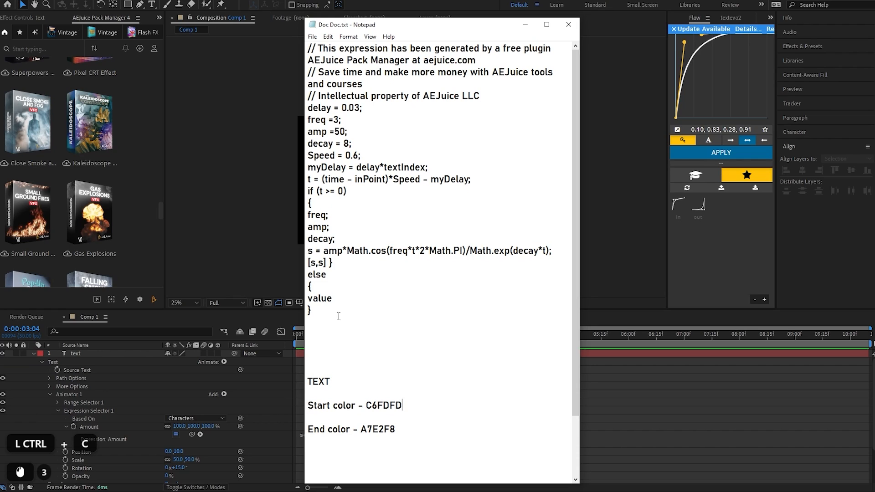
pyautogui.moveTo(310, 47); pyautogui.dragTo(381, 307)
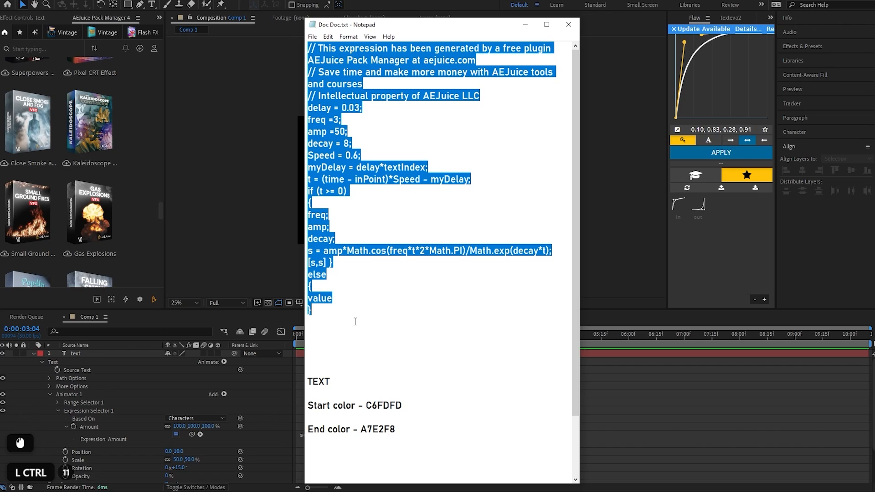
pyautogui.hotkey('ctrl', 'c')
pyautogui.hotkey('ctrl', 'c')
pyautogui.click(525, 24)
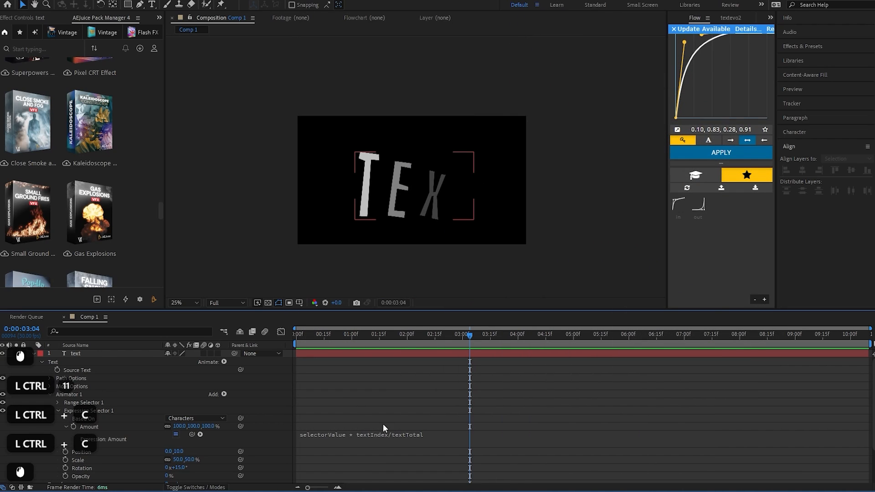
# Step: Replace Expression Selector 1's Amount expression with the copied bounce expression and preview the text animation from the start
pyautogui.click(343, 431)
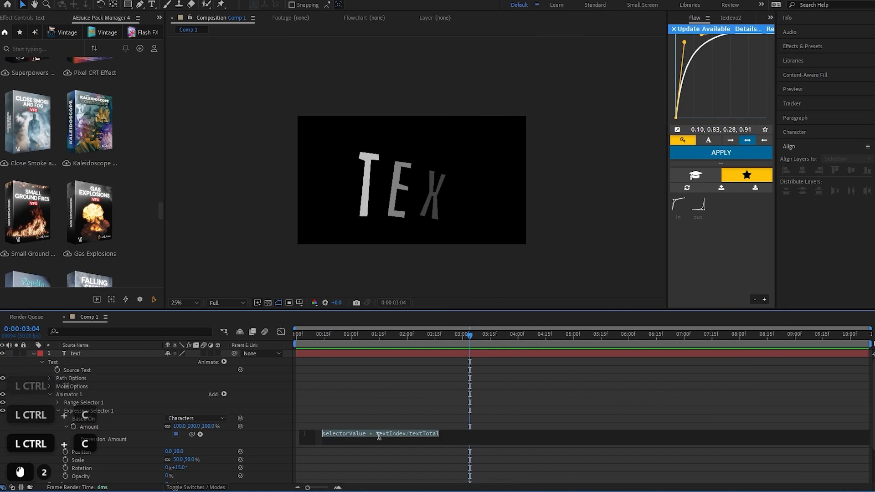
pyautogui.hotkey('ctrl', 'v')
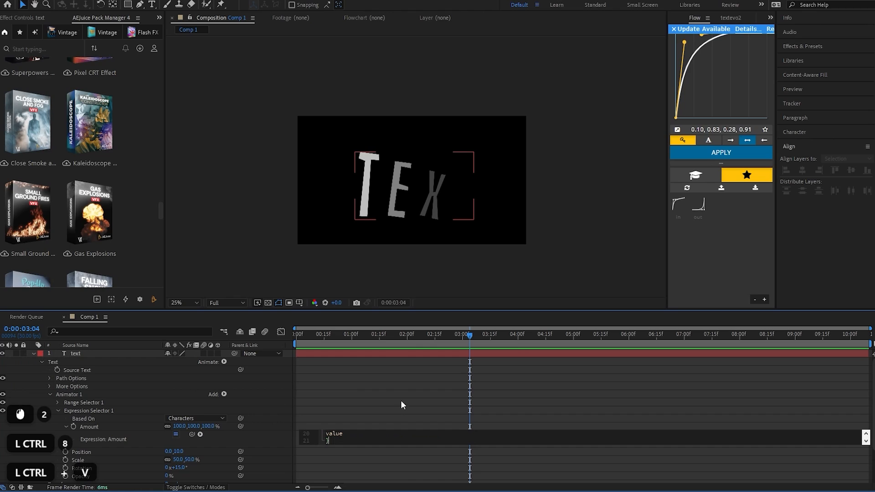
pyautogui.click(400, 400)
pyautogui.moveTo(472, 336); pyautogui.dragTo(260, 370)
pyautogui.press('space')
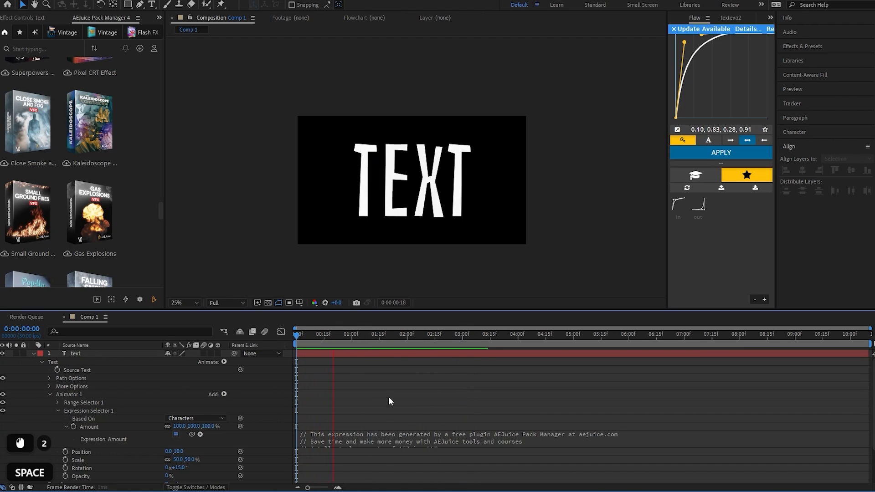
pyautogui.press('space')
pyautogui.press('space')
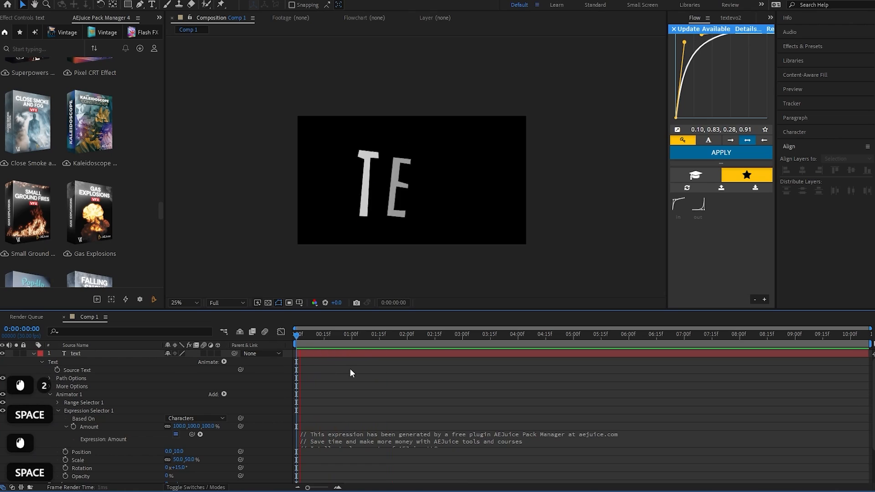
pyautogui.click(152, 359)
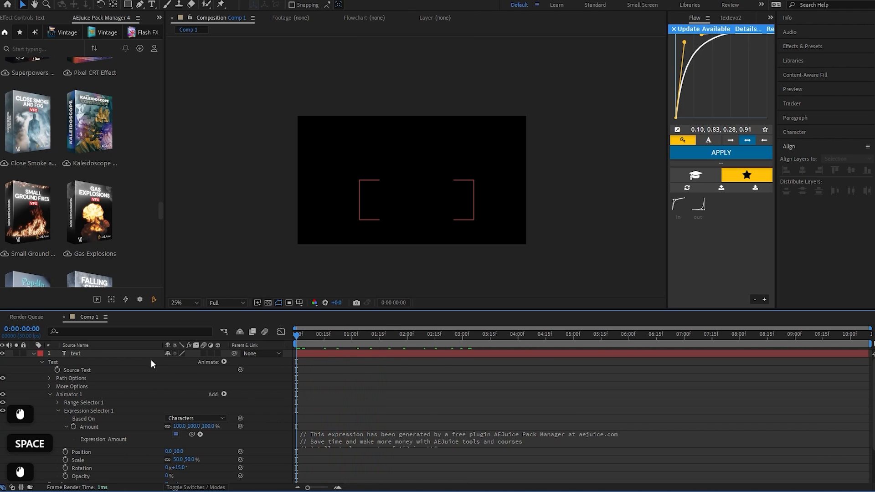
pyautogui.press('space')
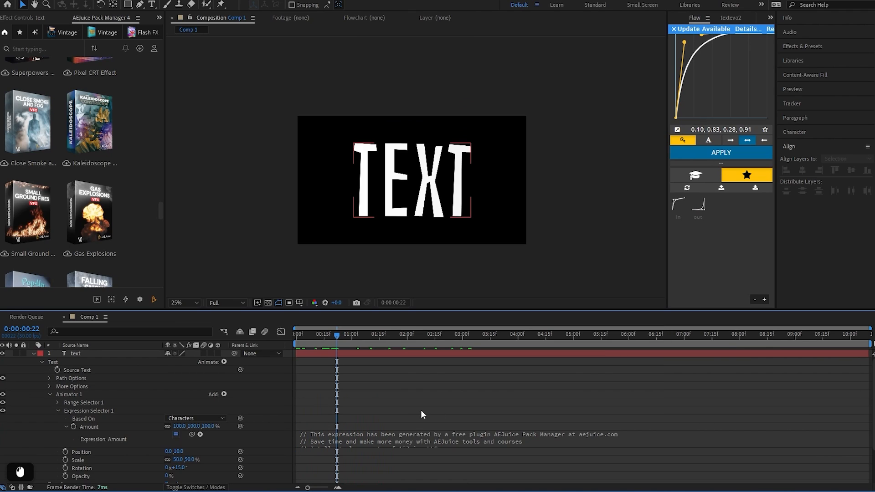
# Step: Set Expression Selector 1's Based On to Characters Excluding Spaces and play back the bounce animation
pyautogui.click(186, 420)
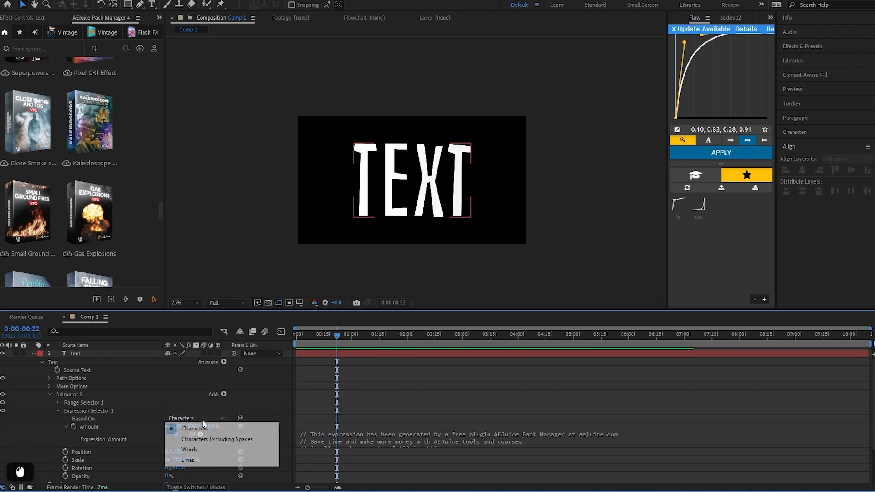
pyautogui.click(220, 440)
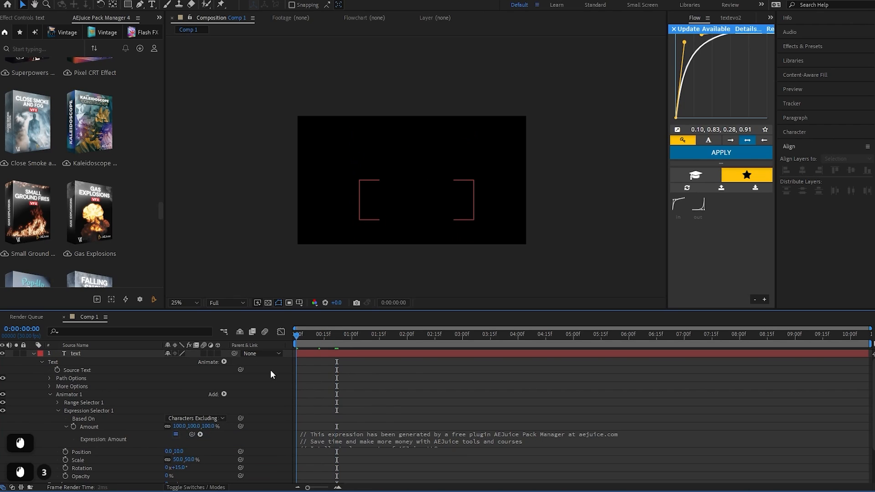
pyautogui.press('space')
pyautogui.click(360, 362)
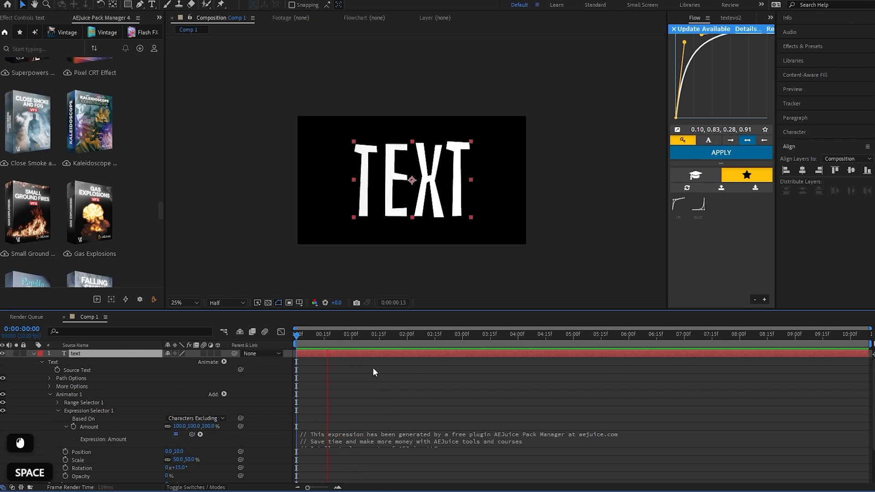
pyautogui.press('space')
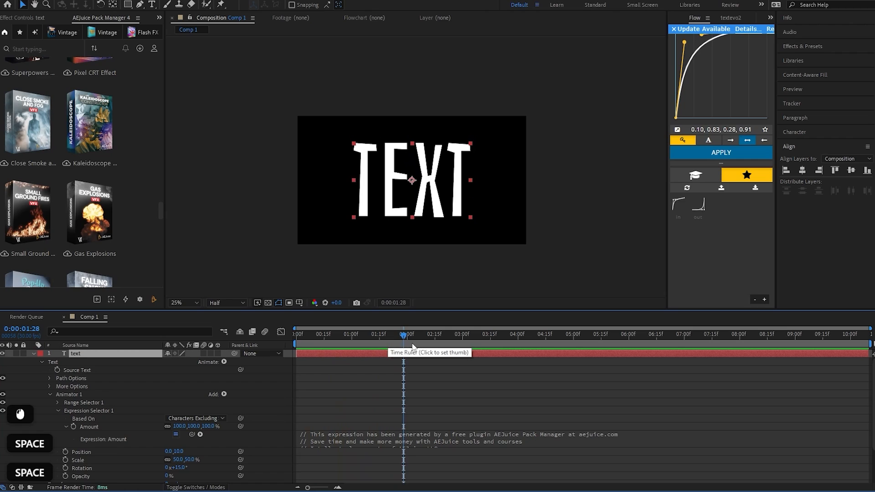
pyautogui.press('space')
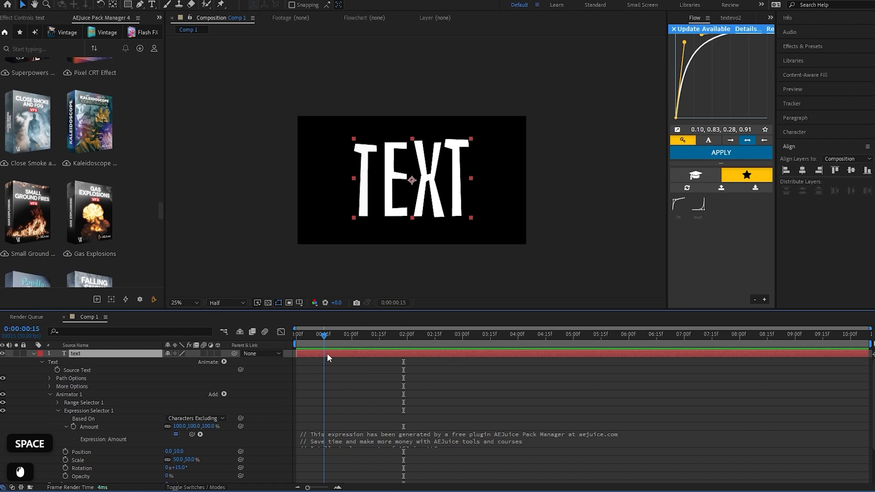
pyautogui.press('space')
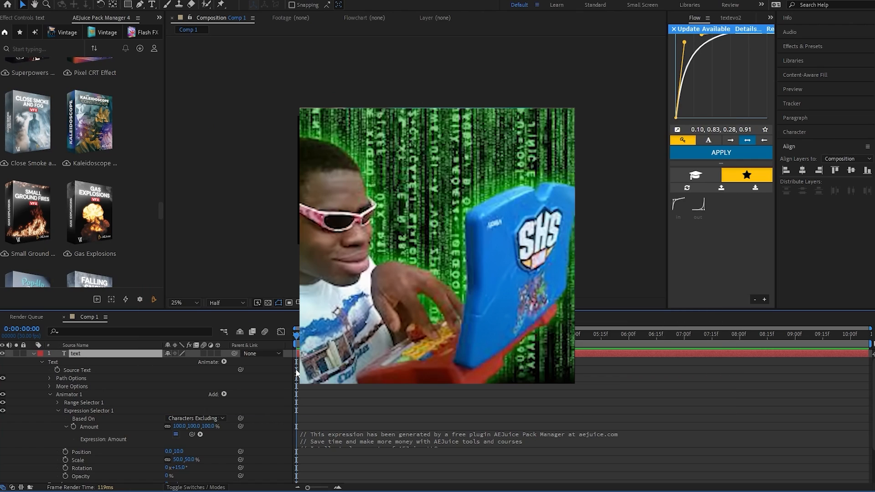
pyautogui.press('space')
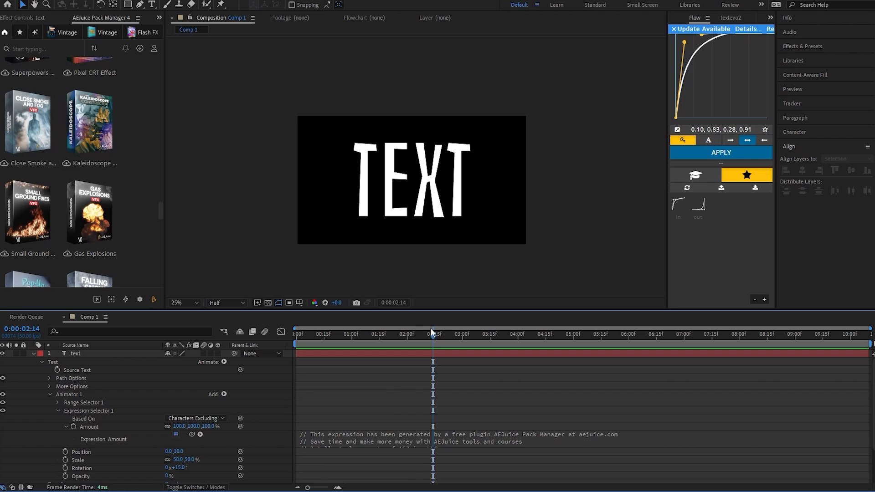
# Step: Collapse Animator 1 and add a second text animator with the Position property to the text layer
pyautogui.click(58, 410)
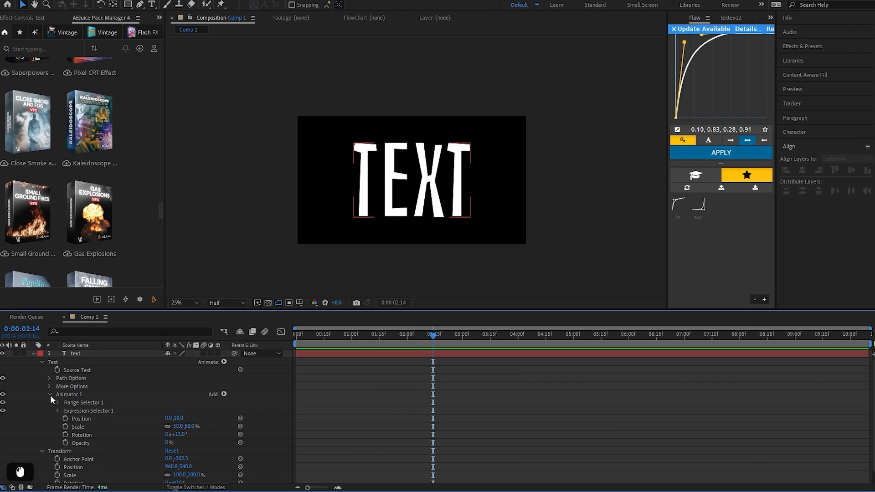
pyautogui.click(51, 394)
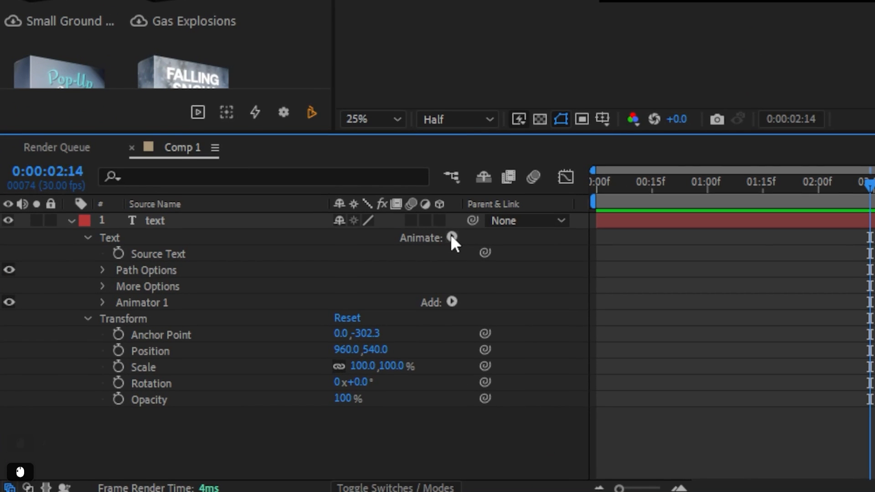
pyautogui.click(223, 362)
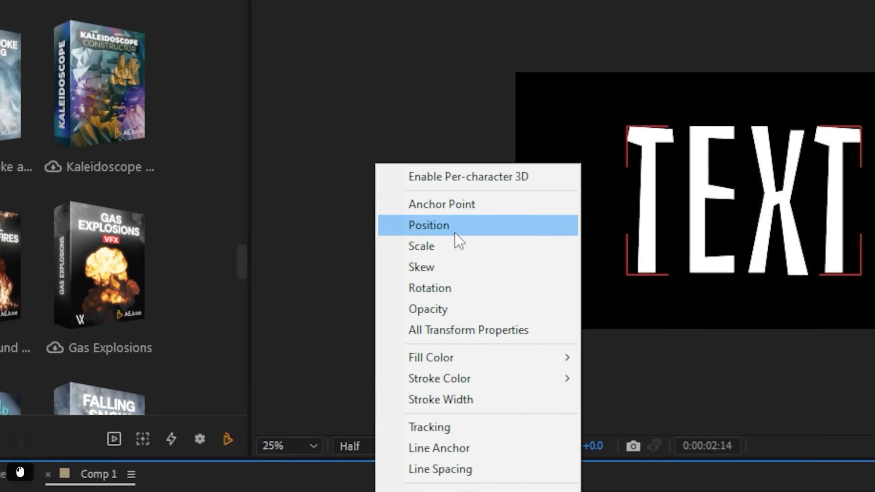
pyautogui.click(455, 233)
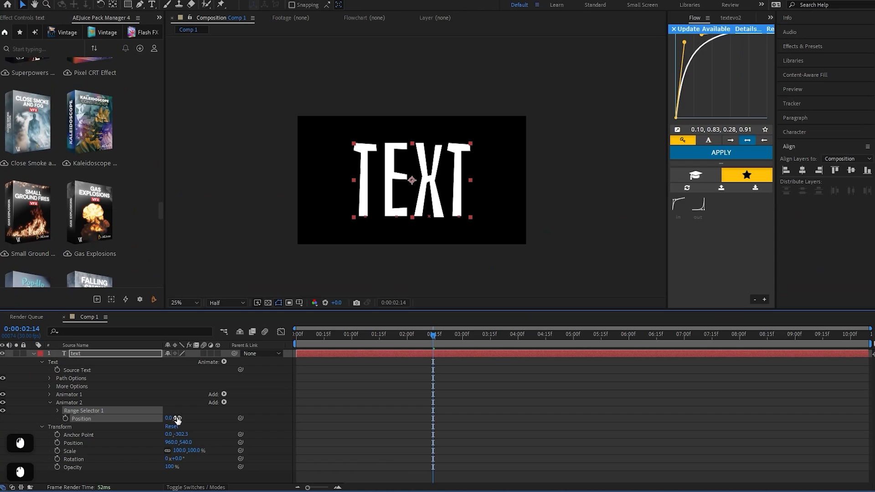
# Step: Set Animator 2's Position to 3, 1 and preview the text
pyautogui.click(153, 417)
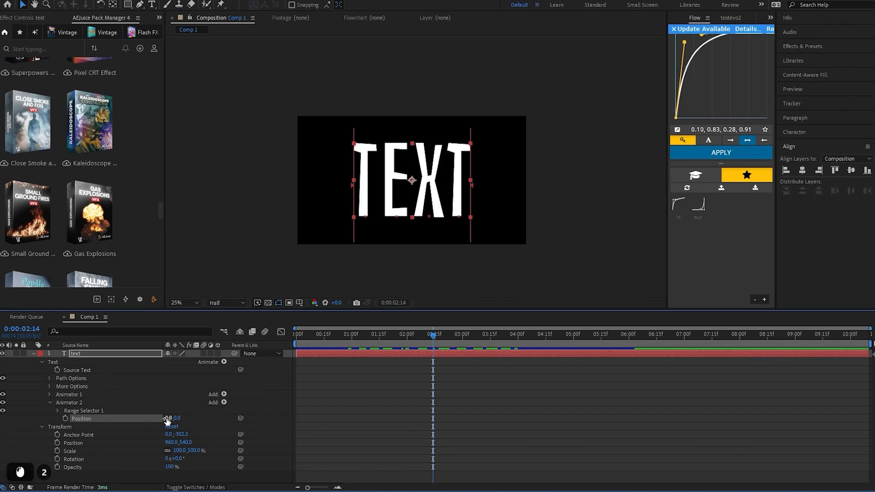
pyautogui.doubleClick(167, 418)
pyautogui.write('3')
pyautogui.click(160, 400)
pyautogui.click(182, 417)
pyautogui.write('1')
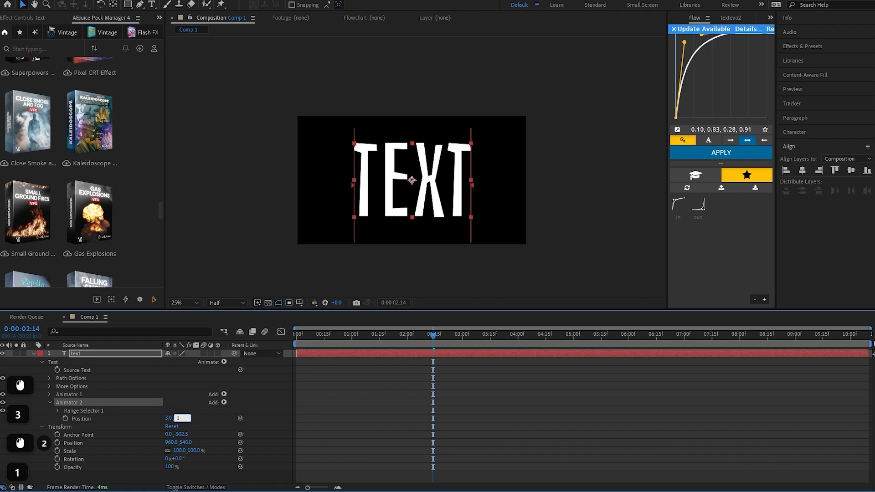
pyautogui.click(183, 400)
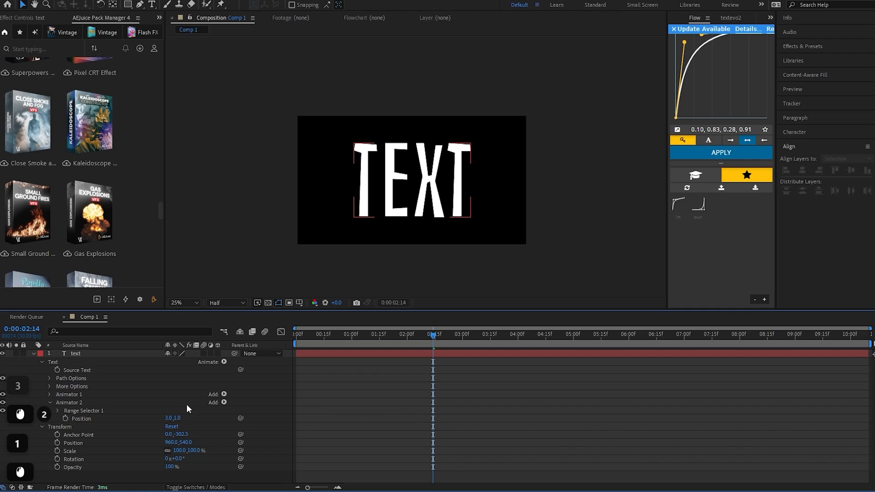
pyautogui.click(62, 404)
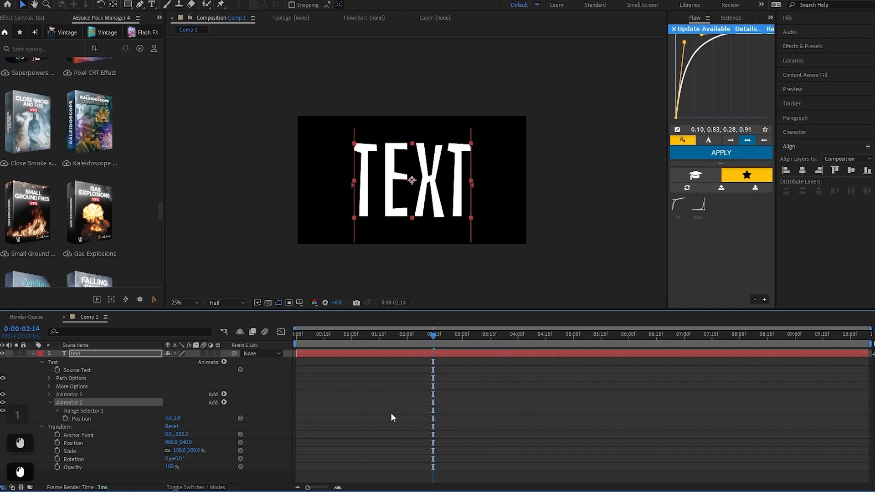
pyautogui.press('space')
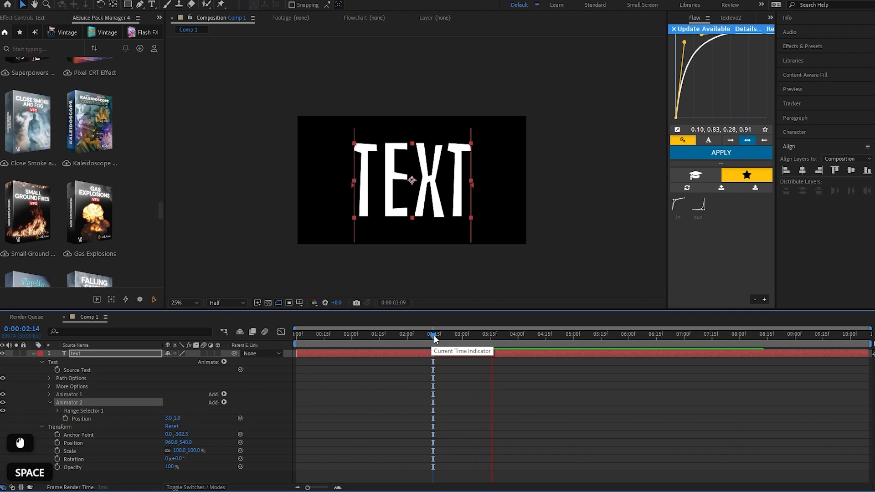
pyautogui.click(434, 335)
pyautogui.click(343, 420)
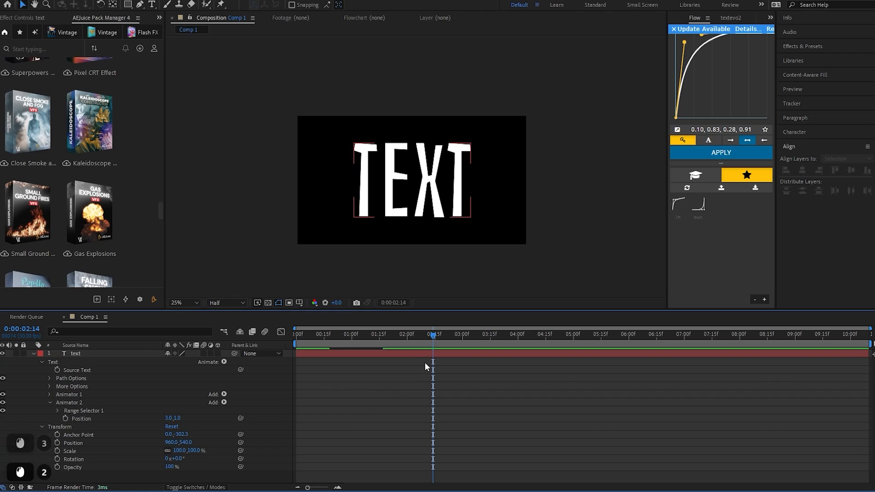
# Step: Add a Wiggly selector to Animator 2 and preview the text's wiggle motion
pyautogui.click(102, 410)
pyautogui.doubleClick(102, 412)
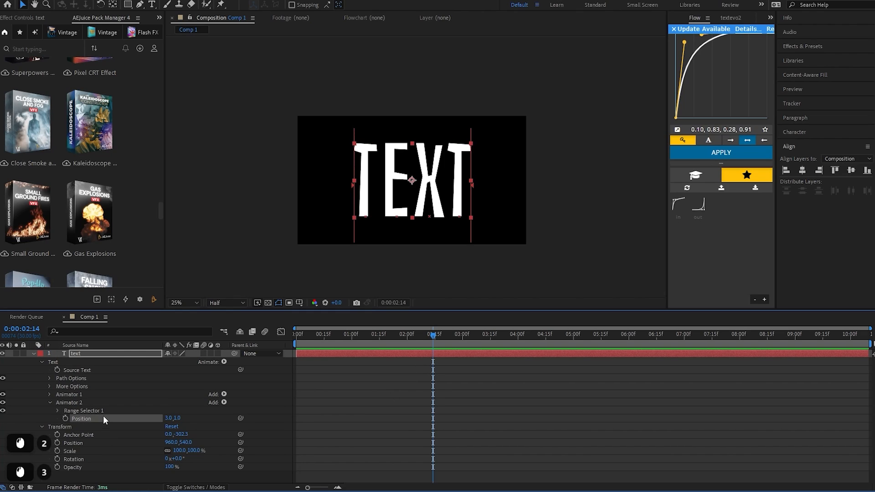
pyautogui.doubleClick(81, 403)
pyautogui.click(224, 403)
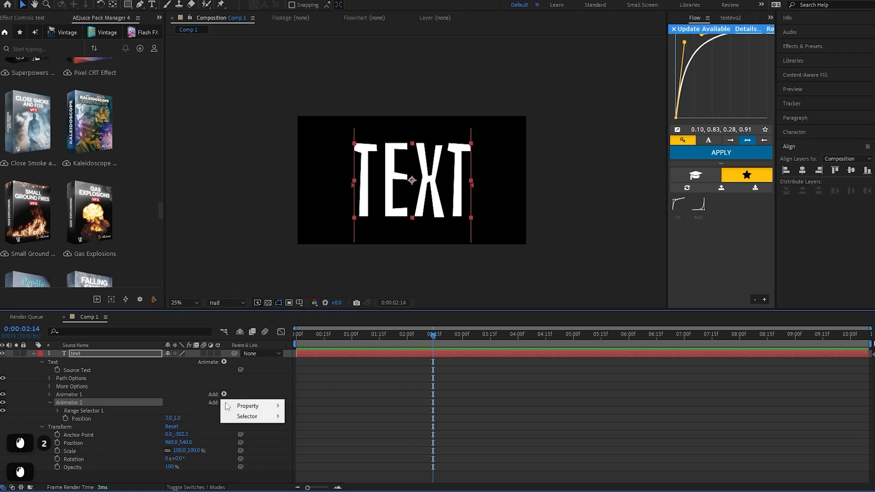
pyautogui.click(255, 417)
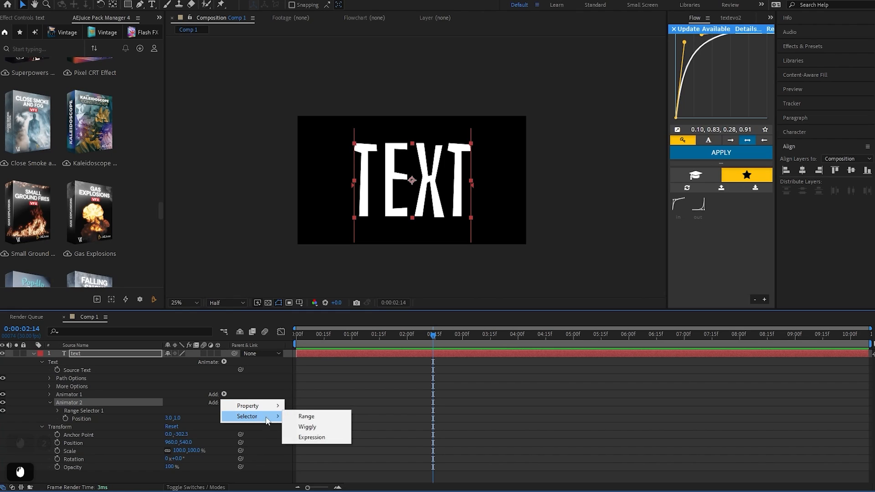
pyautogui.click(314, 428)
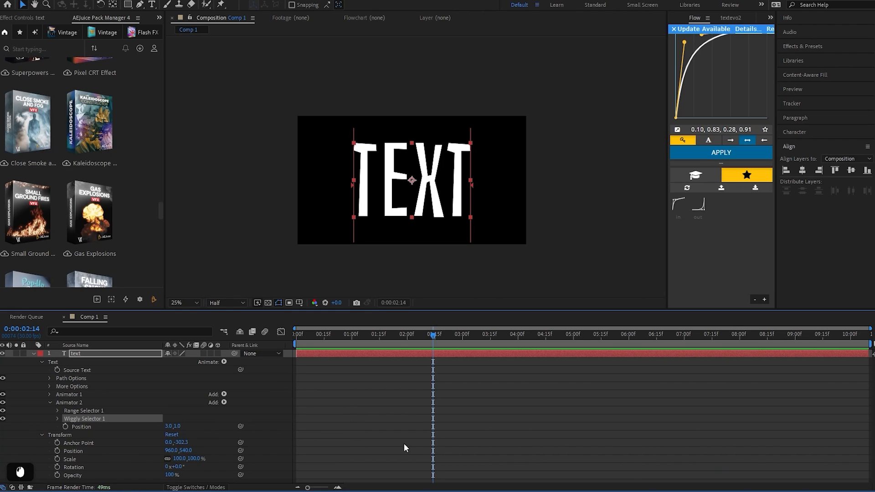
pyautogui.press('space')
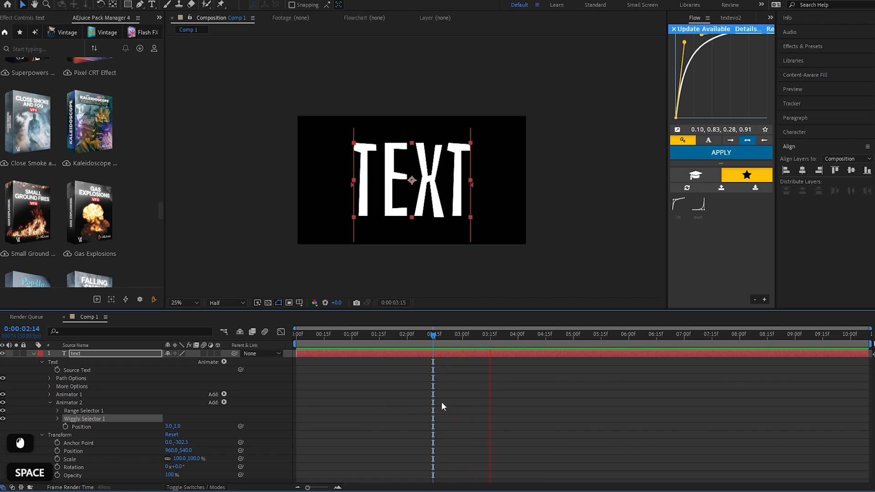
pyautogui.click(449, 401)
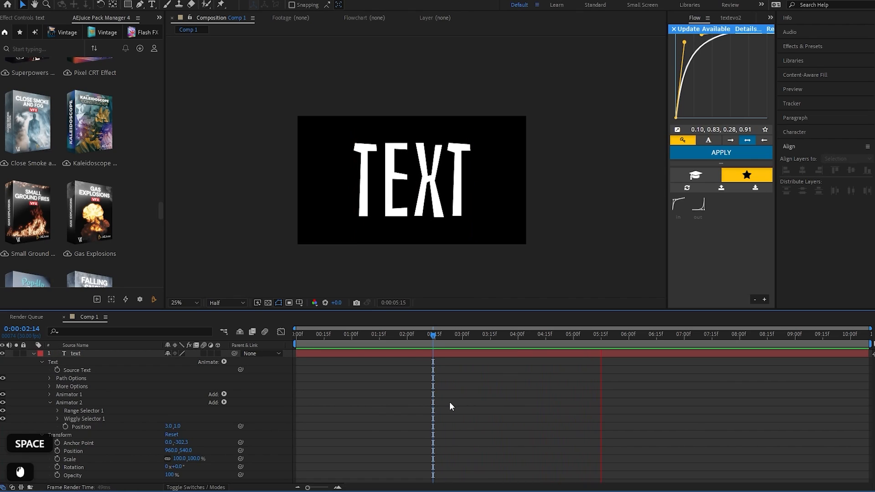
pyautogui.click(433, 341)
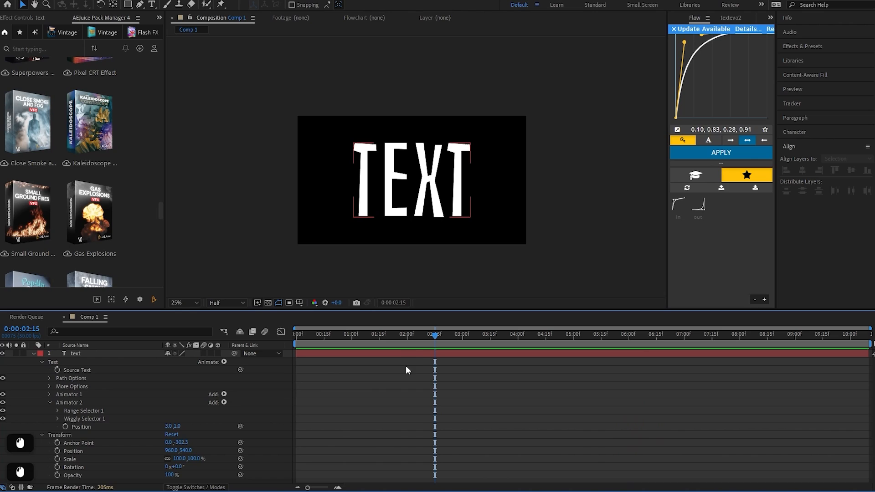
# Step: Try Animator 2's Position at 17, 15 and play back the wiggle
pyautogui.click(409, 355)
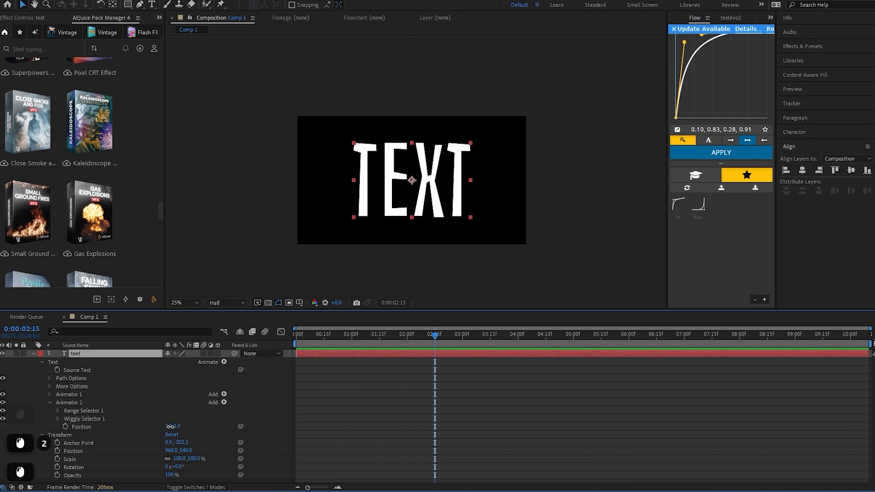
pyautogui.moveTo(168, 426); pyautogui.dragTo(211, 430)
pyautogui.click(406, 447)
pyautogui.press('space')
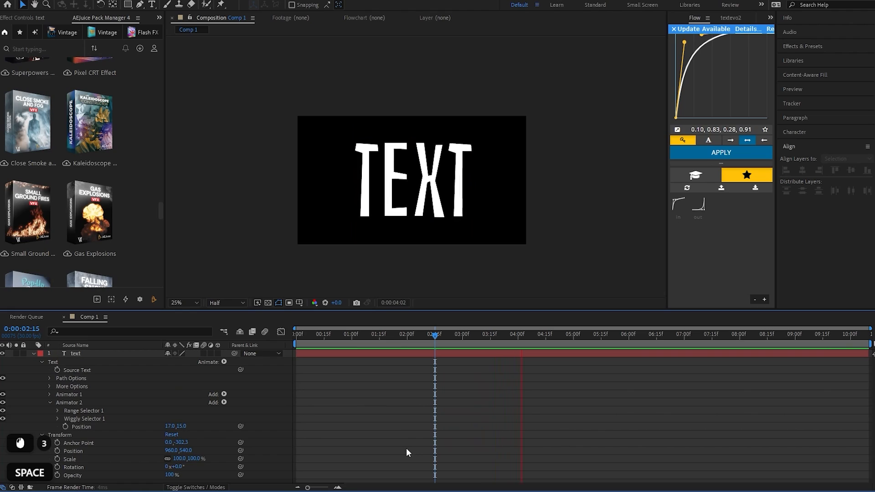
pyautogui.press('space')
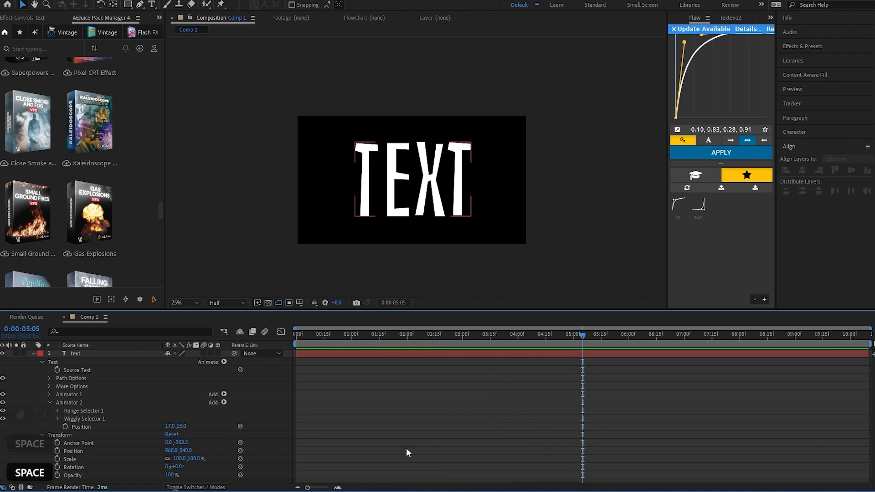
# Step: Undo the Position change, set Animator 2's horizontal Position to 3 and preview the wiggle
pyautogui.hotkey('ctrl', 'z')
pyautogui.hotkey('ctrl', 'z')
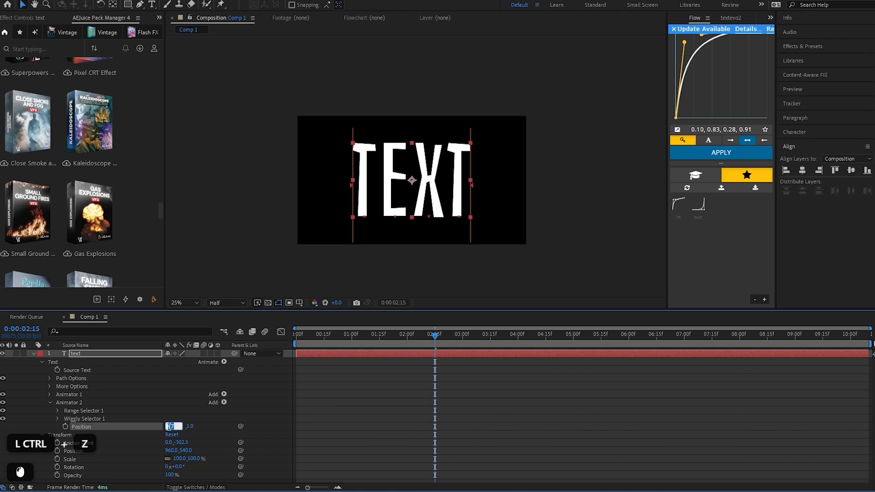
pyautogui.write('3')
pyautogui.click(182, 425)
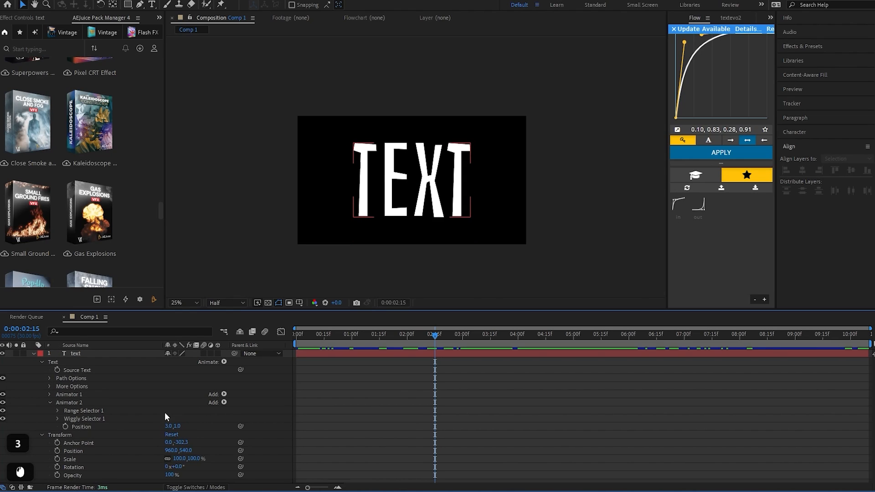
pyautogui.press('space')
pyautogui.press('space')
pyautogui.click(96, 418)
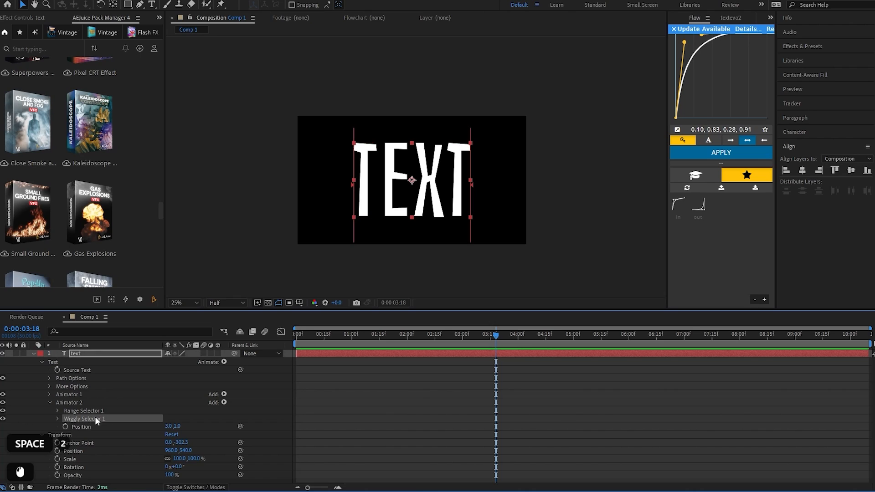
# Step: Try Animator 1 with Scale 6%, Rotation 97° and Position 0, 182, and preview the entrance animation
pyautogui.doubleClick(61, 393)
pyautogui.click(343, 336)
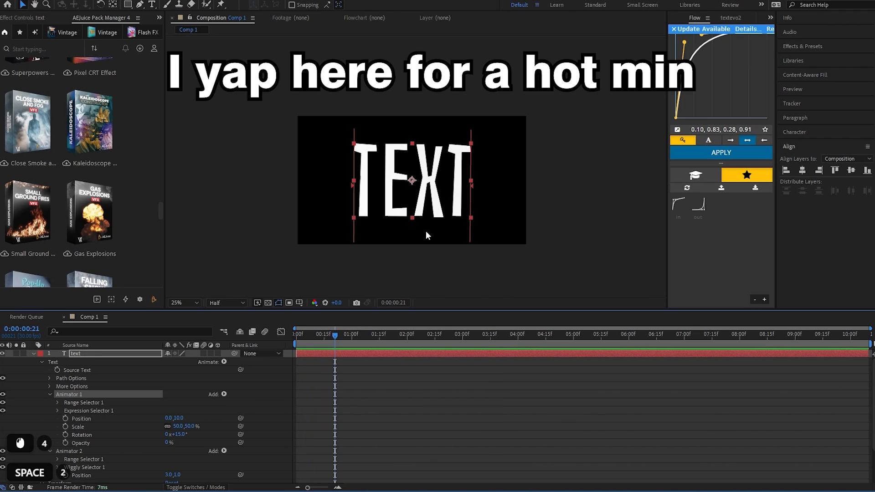
pyautogui.click(186, 426)
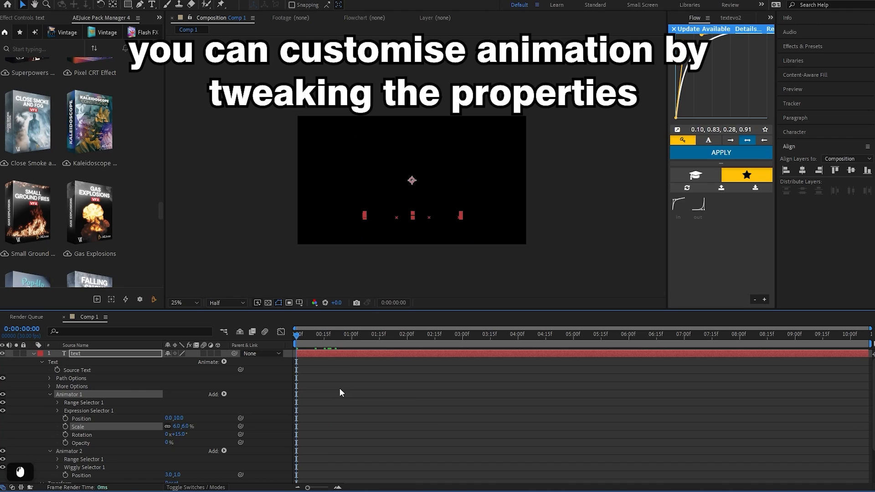
pyautogui.press('space')
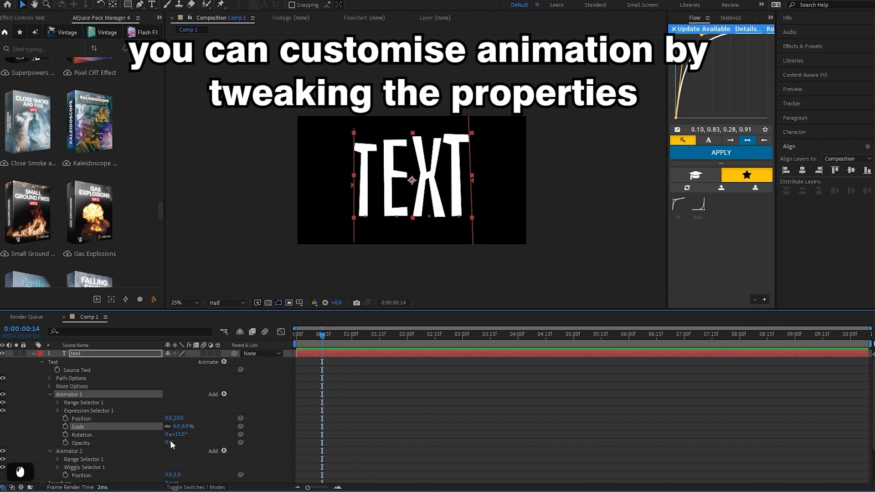
pyautogui.press('space')
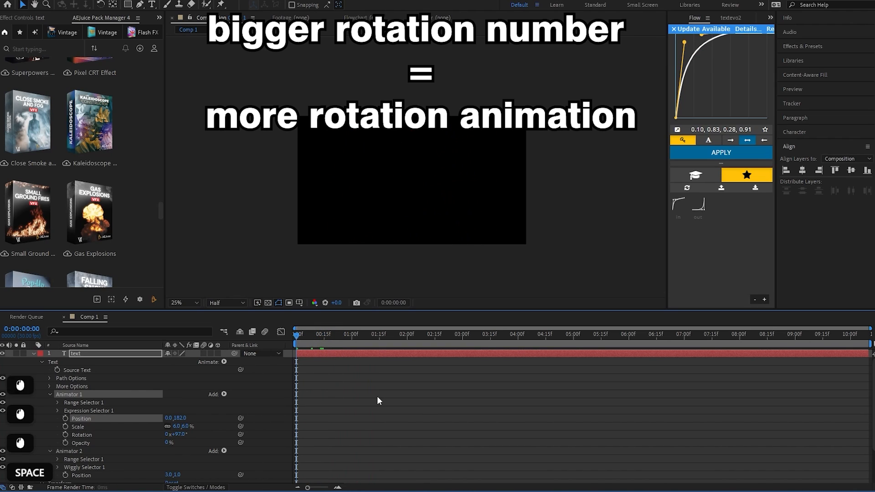
pyautogui.press('space')
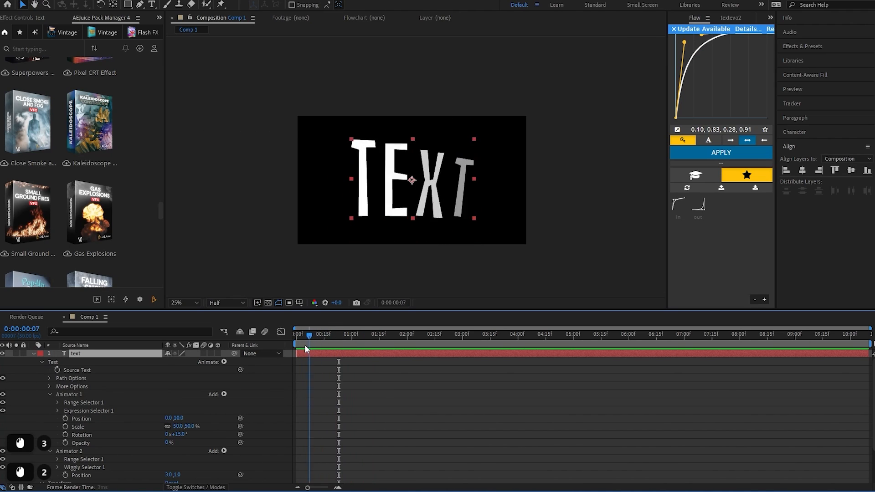
pyautogui.press('space')
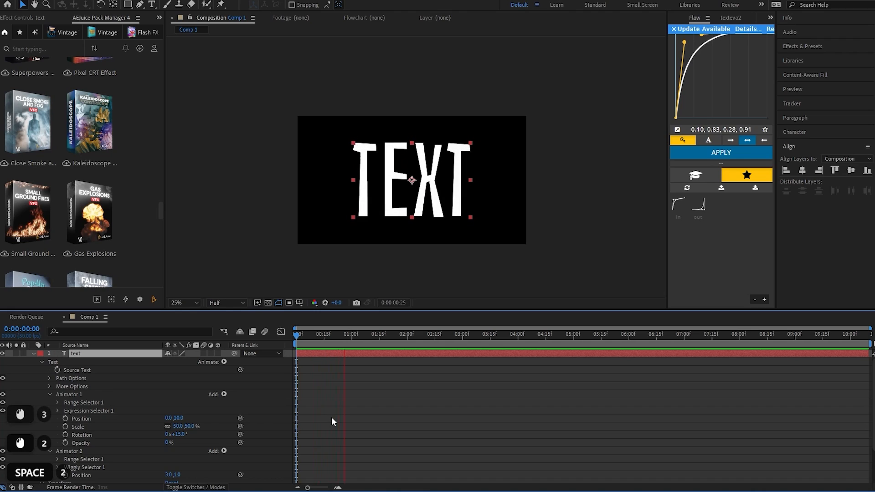
# Step: Pre-compose the text layer as text Comp 1, moving all attributes into the new composition
pyautogui.click(382, 339)
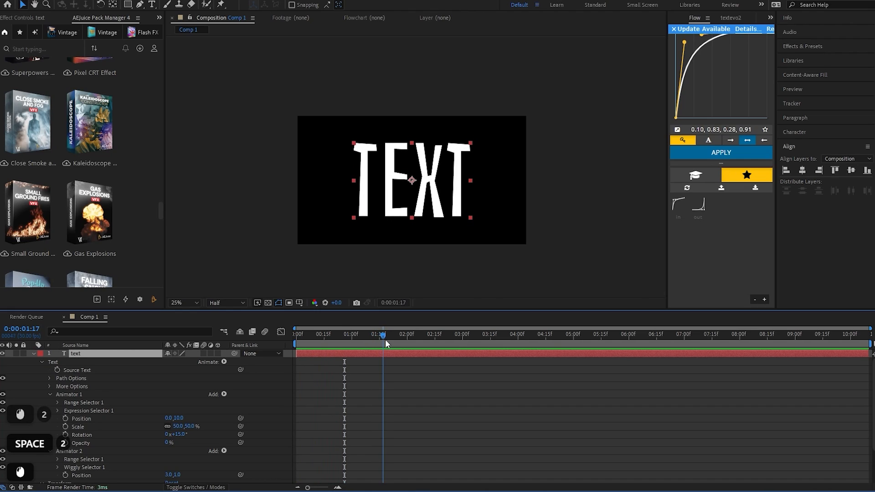
pyautogui.click(341, 335)
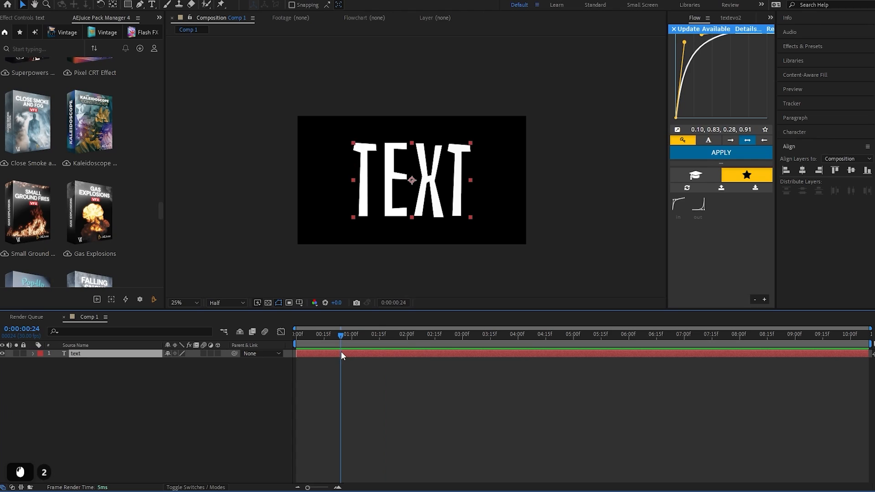
pyautogui.hotkey('ctrl', 'shift', 'c')
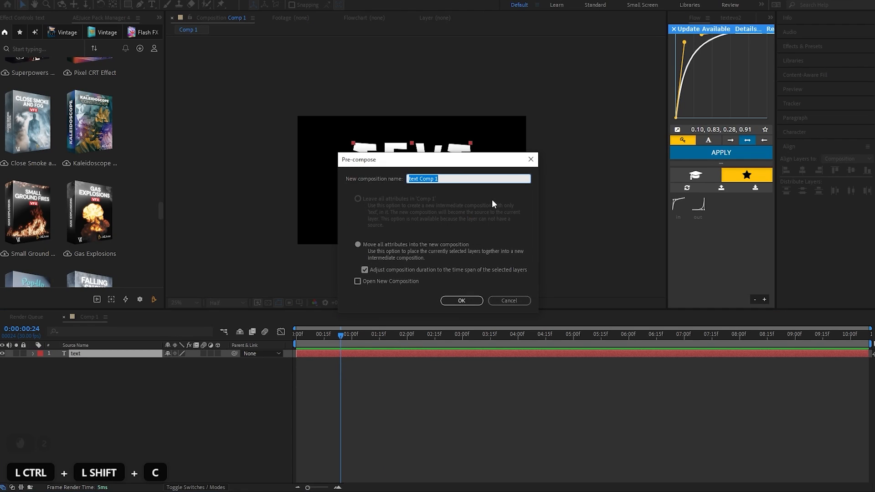
pyautogui.click(358, 245)
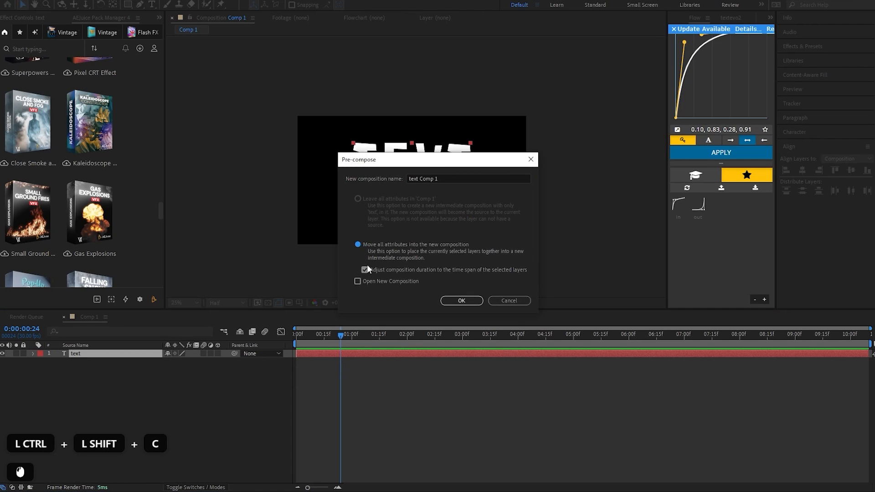
pyautogui.click(460, 301)
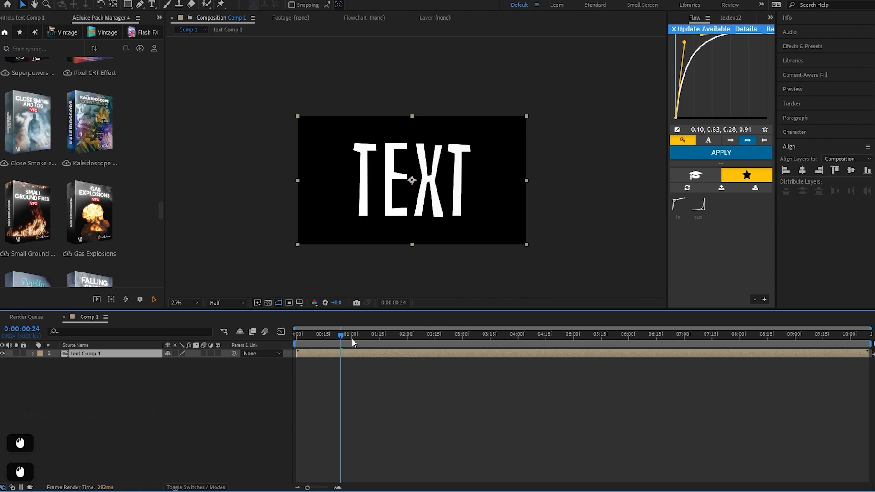
# Step: Preview the pre-composed text from the start and enable Collapse Transformations on the text Comp 1 layer
pyautogui.press('space')
pyautogui.press('space')
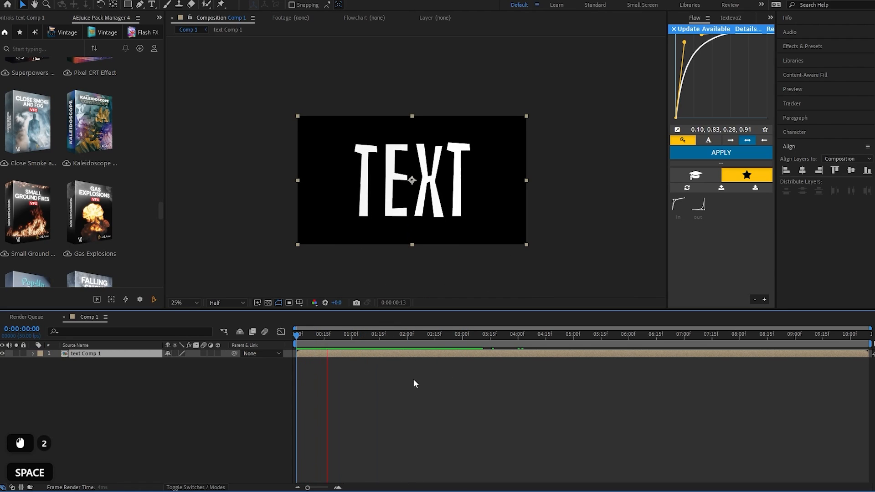
pyautogui.moveTo(330, 336); pyautogui.dragTo(334, 384)
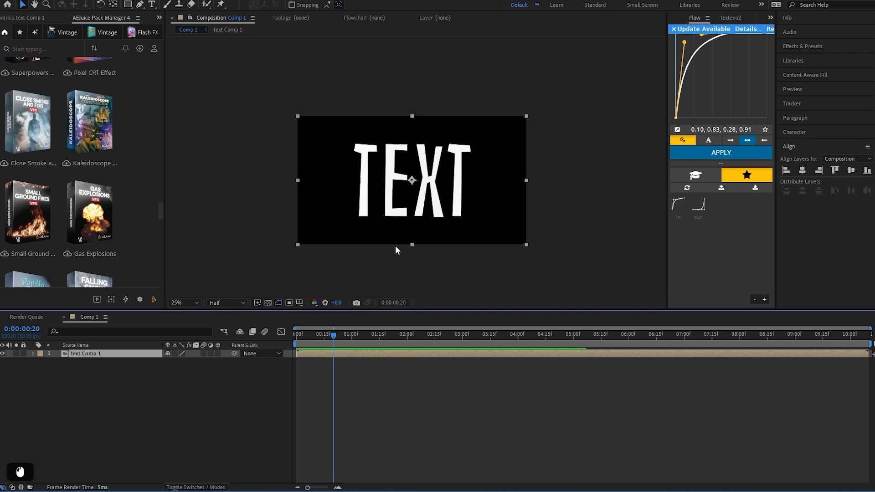
pyautogui.click(175, 353)
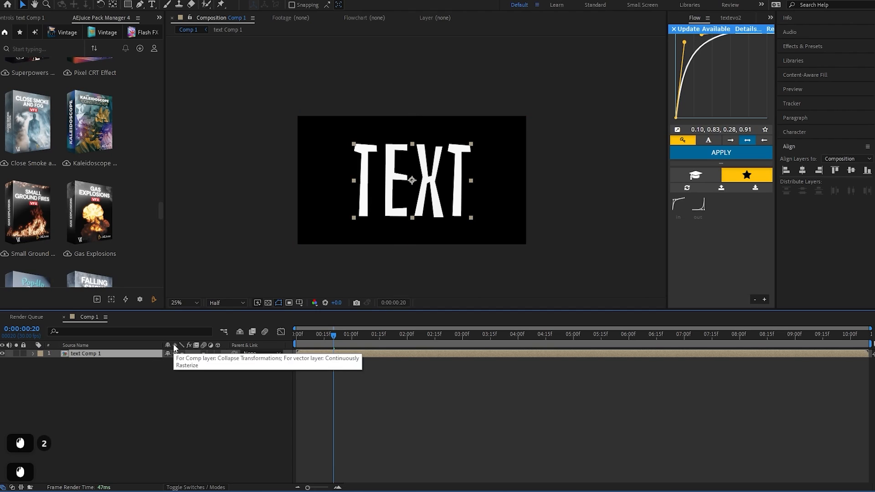
pyautogui.moveTo(333, 337); pyautogui.dragTo(326, 337)
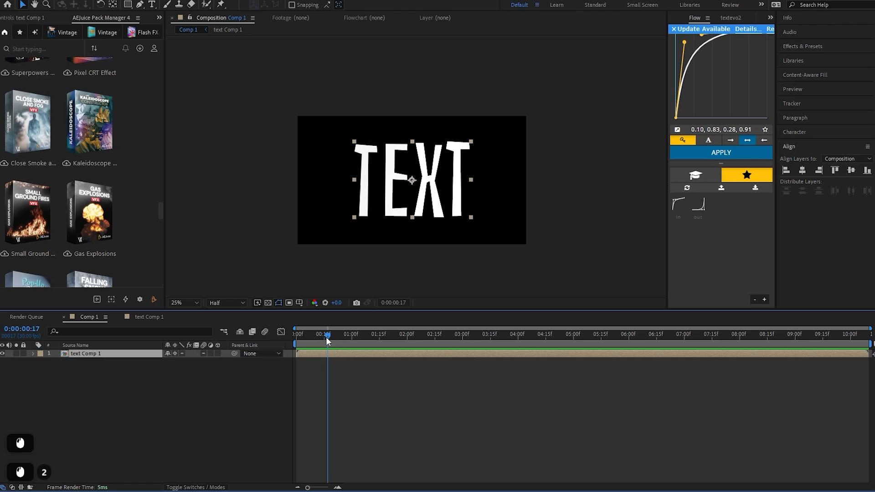
# Step: Duplicate the text Comp 1 layer and rename the upper copy as overlay
pyautogui.hotkey('ctrl', 'd')
pyautogui.click(378, 408)
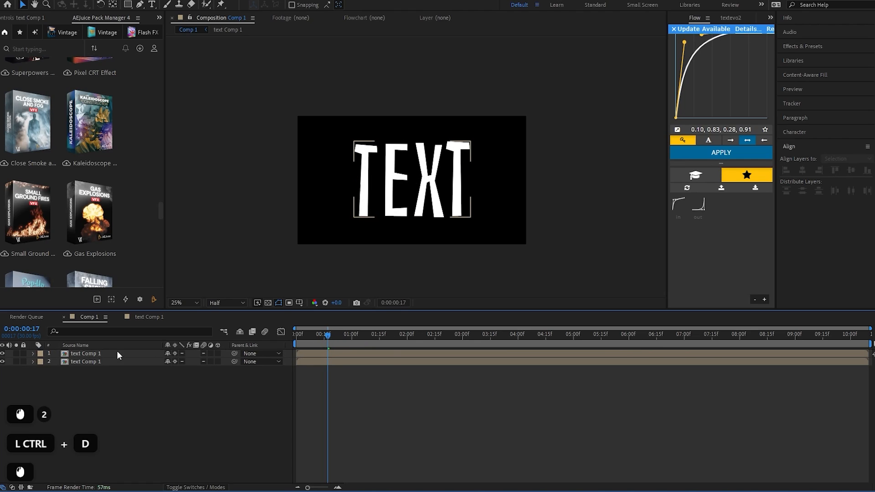
pyautogui.click(92, 353)
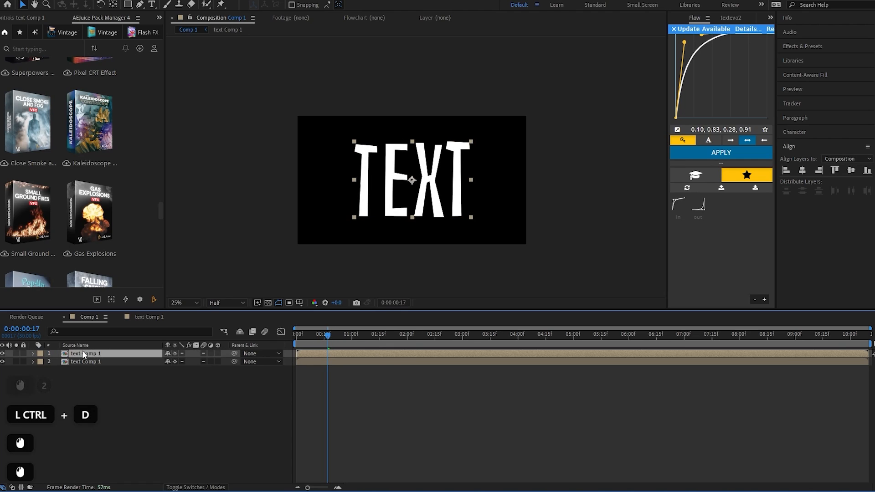
pyautogui.rightClick(96, 354)
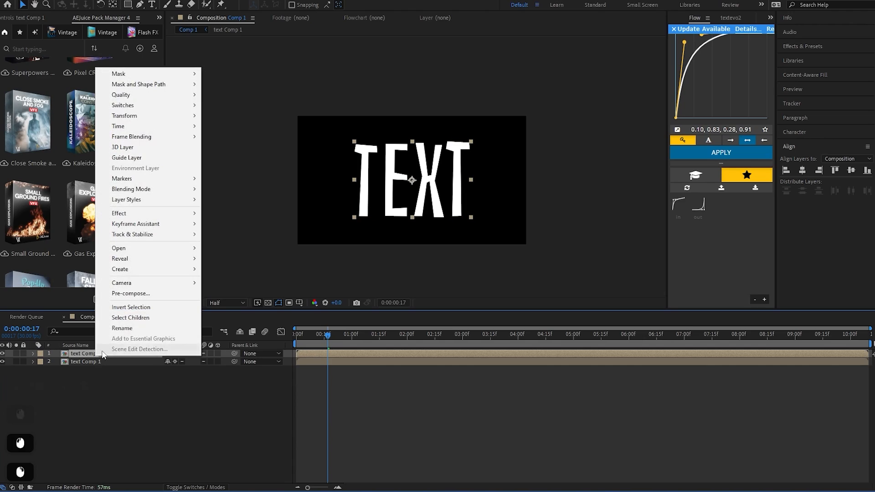
pyautogui.click(121, 328)
pyautogui.write('overlay')
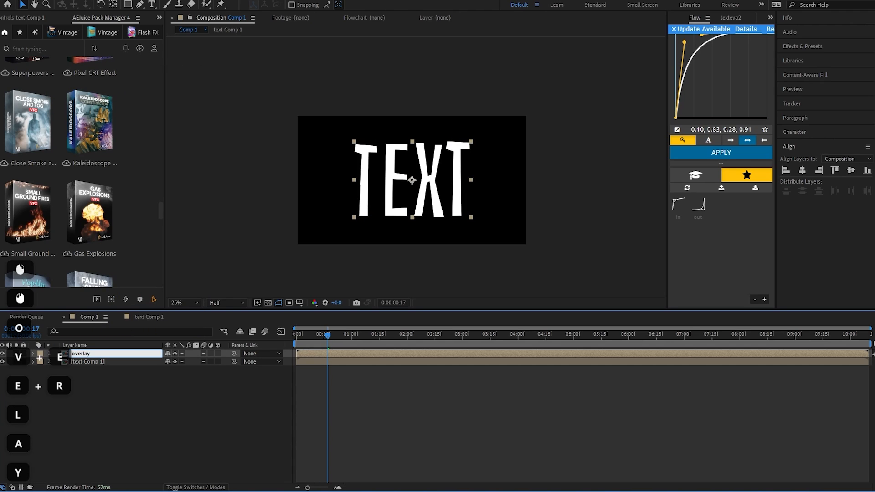
# Step: Rename the lower text Comp 1 layer as base, and select the overlay layer
pyautogui.click(103, 361)
pyautogui.rightClick(100, 361)
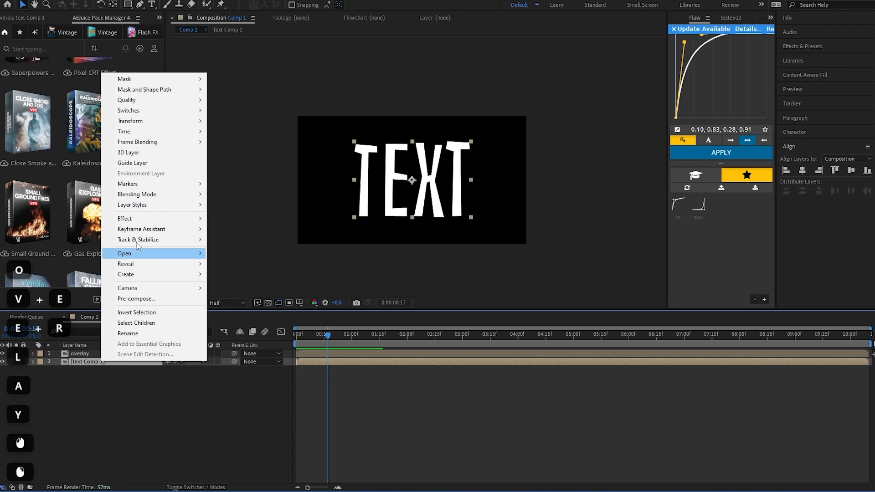
pyautogui.click(135, 333)
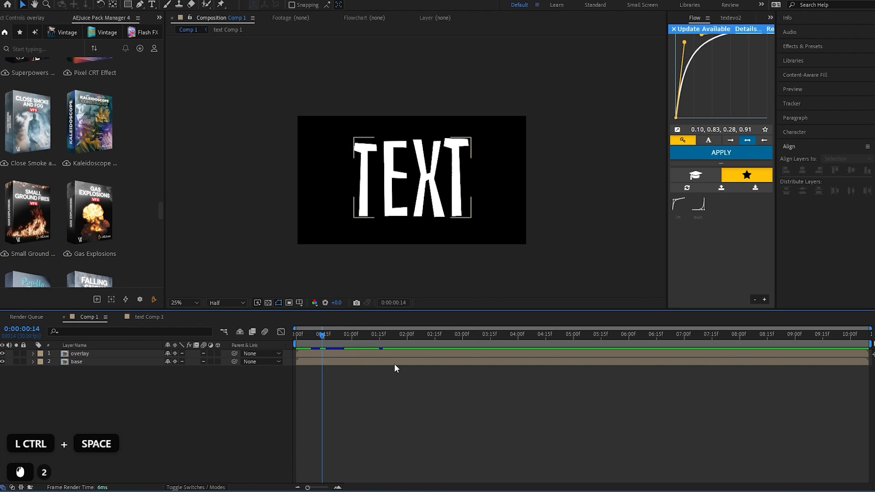
pyautogui.click(337, 354)
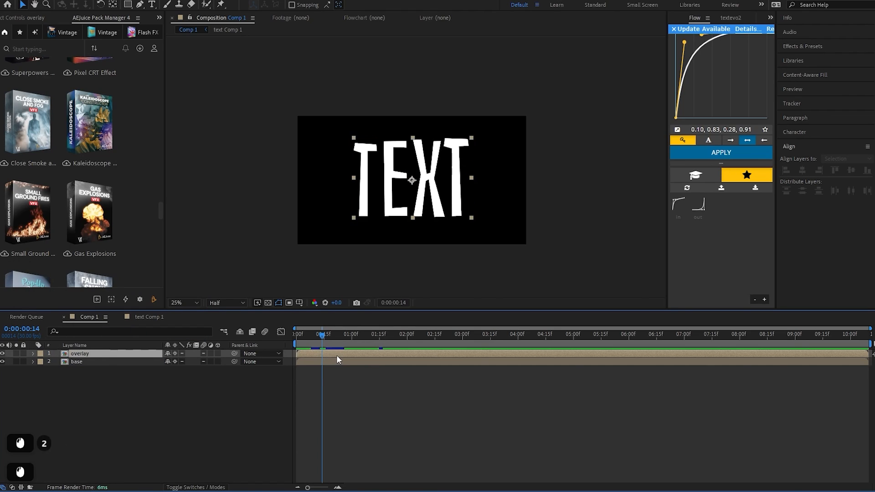
# Step: Apply the Gradient Ramp effect to the overlay layer and set its ramp shape to Radial Ramp
pyautogui.hotkey('ctrl', 'space')
pyautogui.write('g')
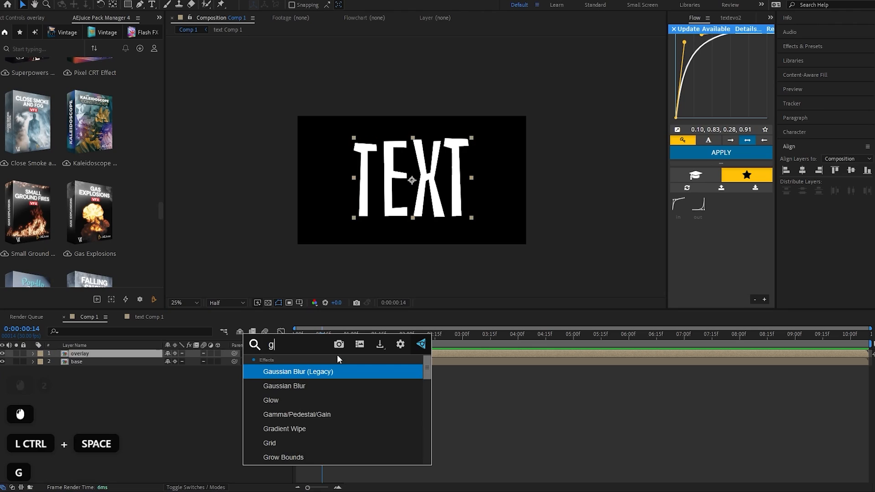
pyautogui.write('rad')
pyautogui.press('Down')
pyautogui.press('Return')
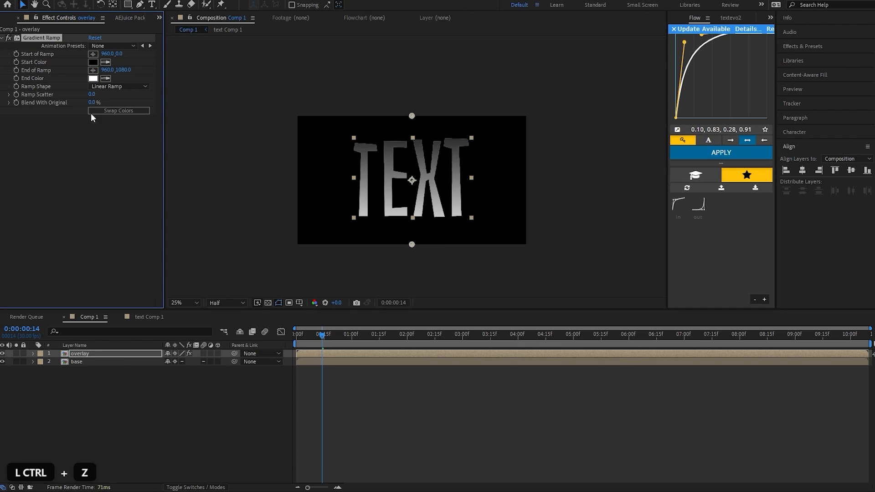
pyautogui.click(110, 89)
pyautogui.click(115, 107)
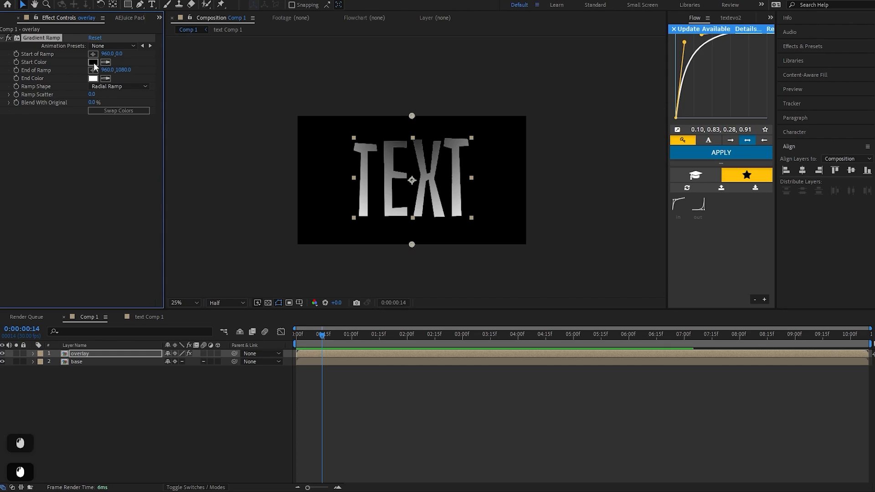
# Step: Set the ramp's start color to C6FDFD at about 940, 556 and its end color to A7E2F8 at about 1004, 892
pyautogui.click(382, 334)
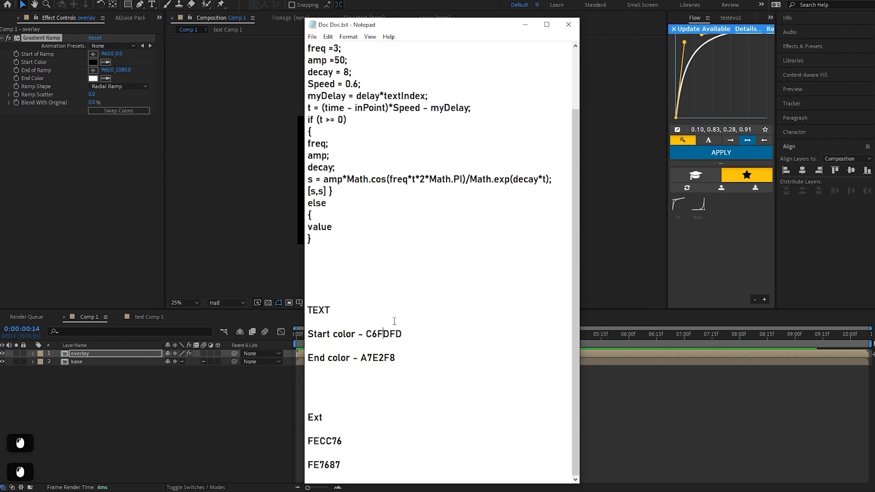
pyautogui.doubleClick(368, 331)
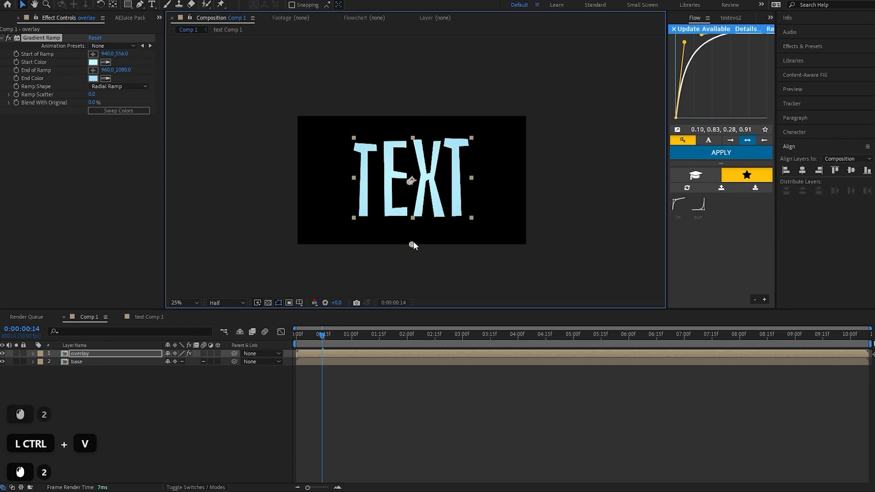
pyautogui.moveTo(413, 245); pyautogui.dragTo(416, 221)
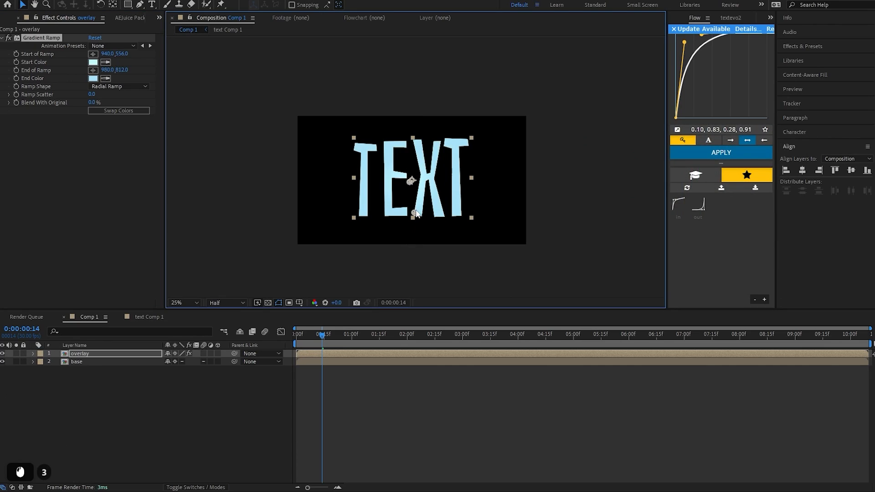
pyautogui.click(359, 368)
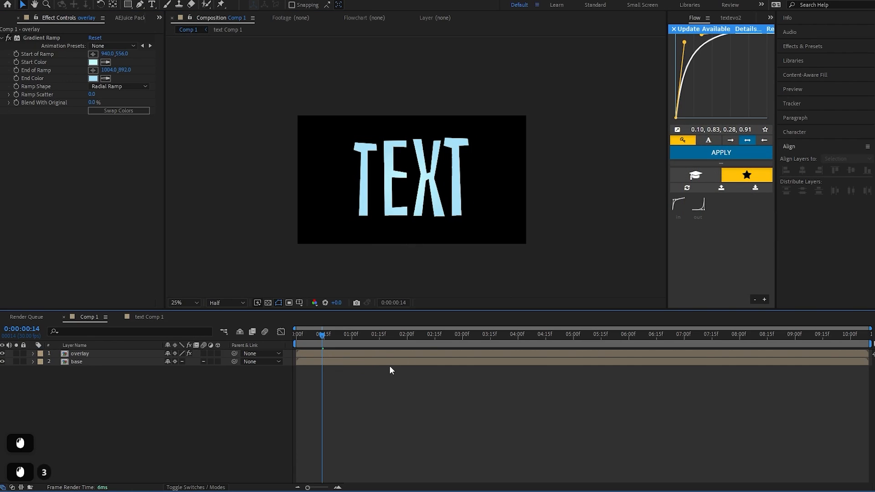
# Step: Copy the Gradient Ramp effect from the overlay layer to the base layer and compare the layers by toggling visibility
pyautogui.click(41, 37)
pyautogui.hotkey('ctrl', 'c')
pyautogui.click(105, 362)
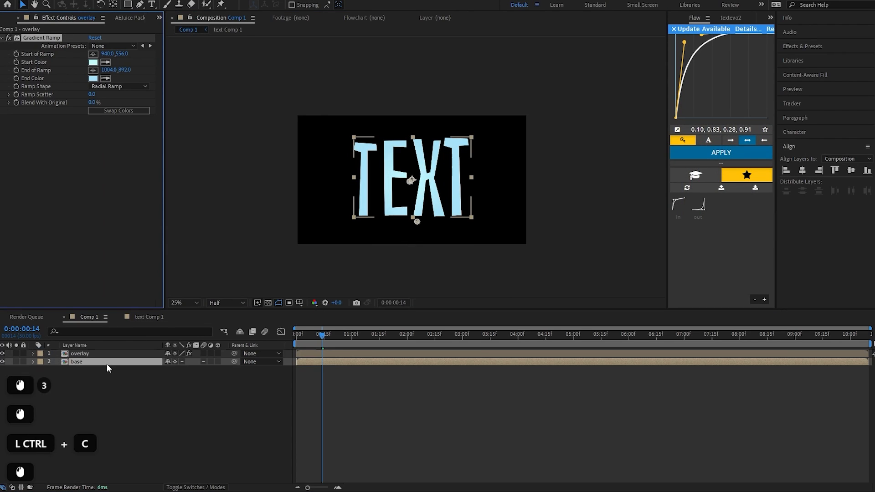
pyautogui.hotkey('ctrl', 'v')
pyautogui.click(2, 360)
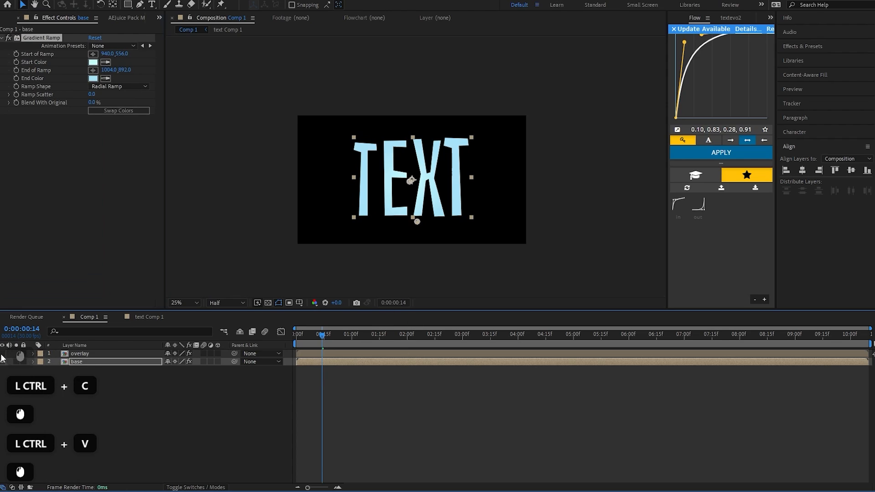
pyautogui.click(2, 360)
pyautogui.click(3, 361)
pyautogui.click(2, 360)
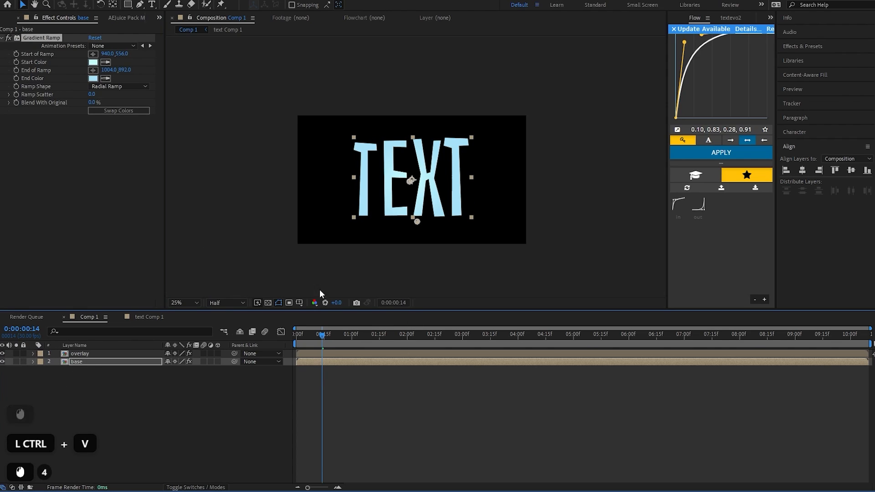
pyautogui.click(384, 384)
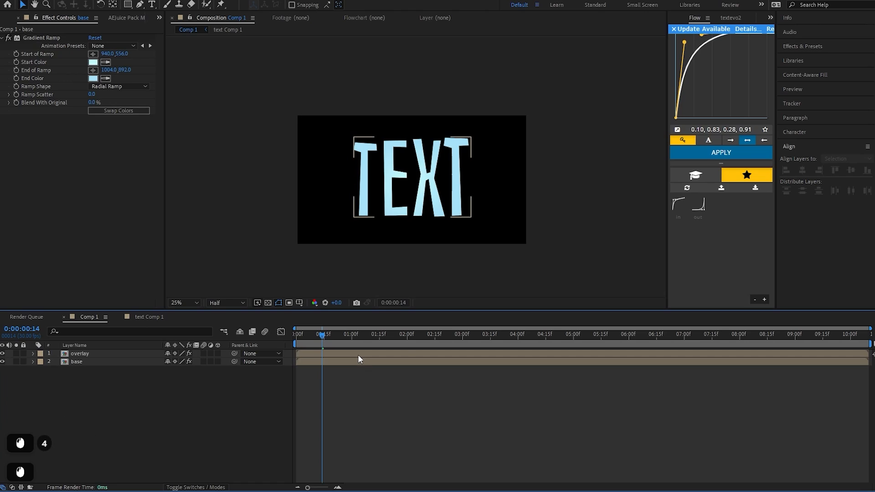
pyautogui.click(357, 354)
pyautogui.click(364, 391)
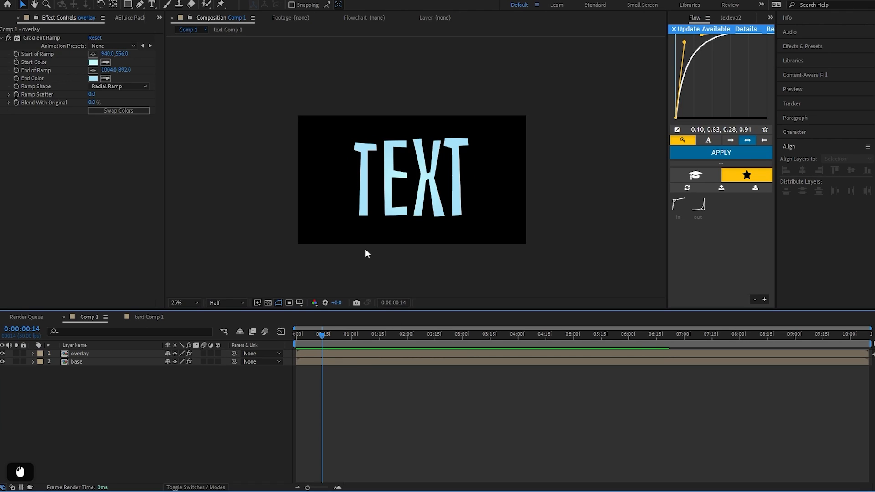
pyautogui.click(410, 158)
pyautogui.click(273, 255)
# Step: Move the current time to 0:00:01:00 and add an Inner Shadow layer style to the overlay layer
pyautogui.click(94, 352)
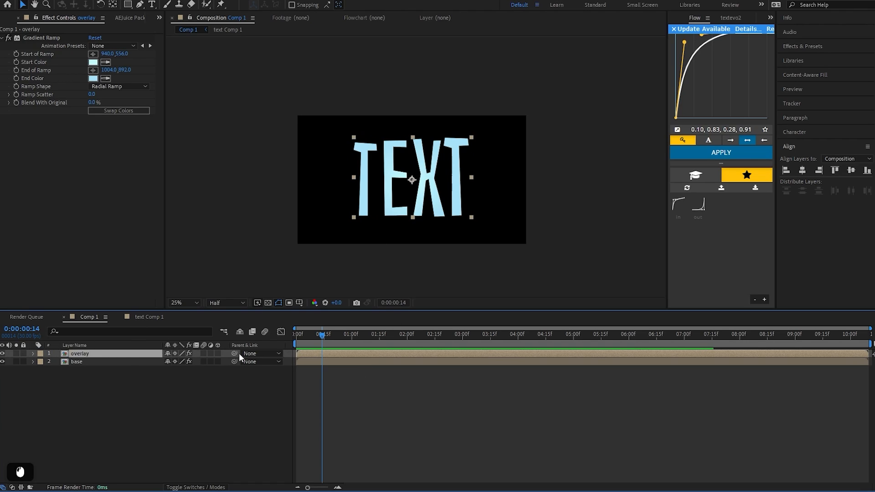
pyautogui.click(334, 354)
pyautogui.click(354, 335)
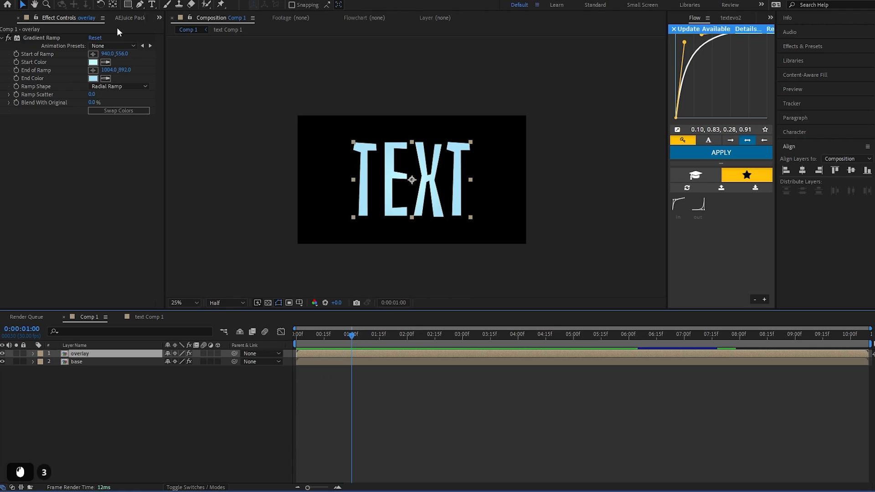
pyautogui.click(77, 9)
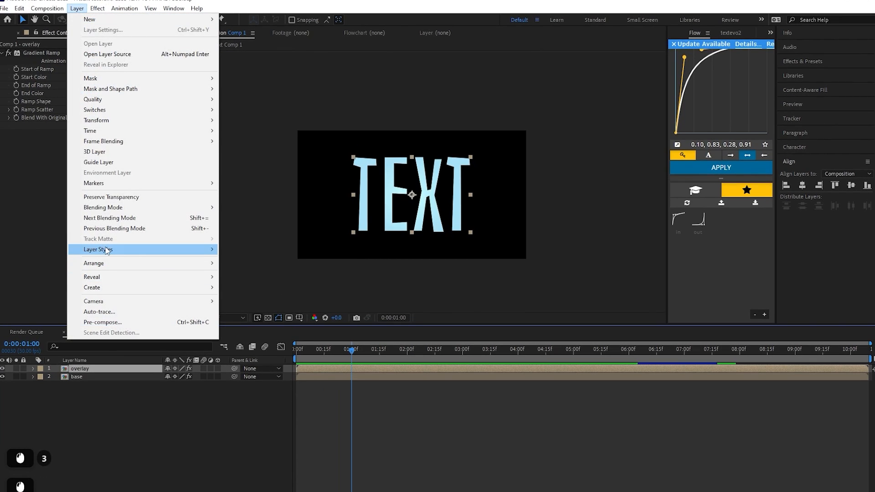
pyautogui.moveTo(135, 251)
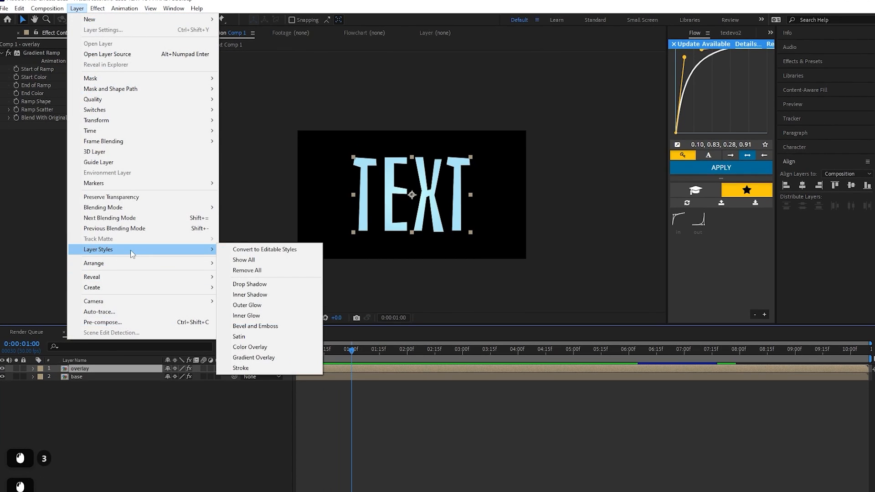
pyautogui.click(249, 295)
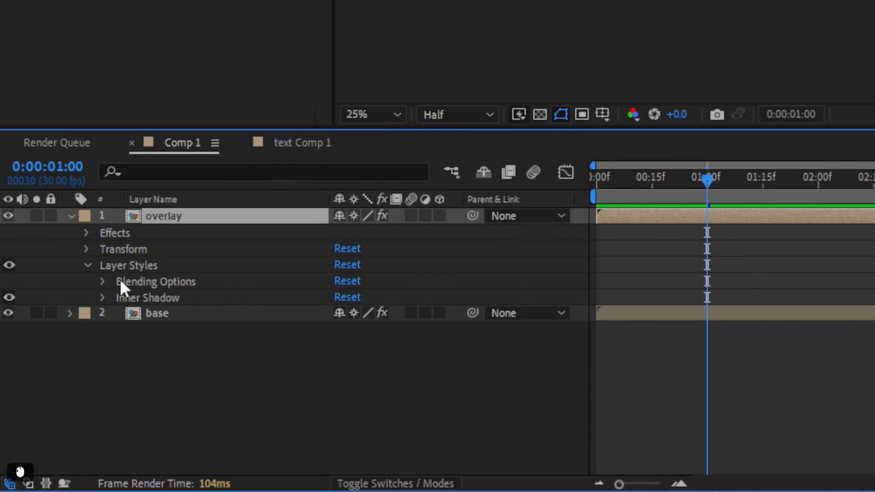
# Step: Set the blend mode of the overlay layer's Inner Shadow to Color Burn
pyautogui.click(104, 297)
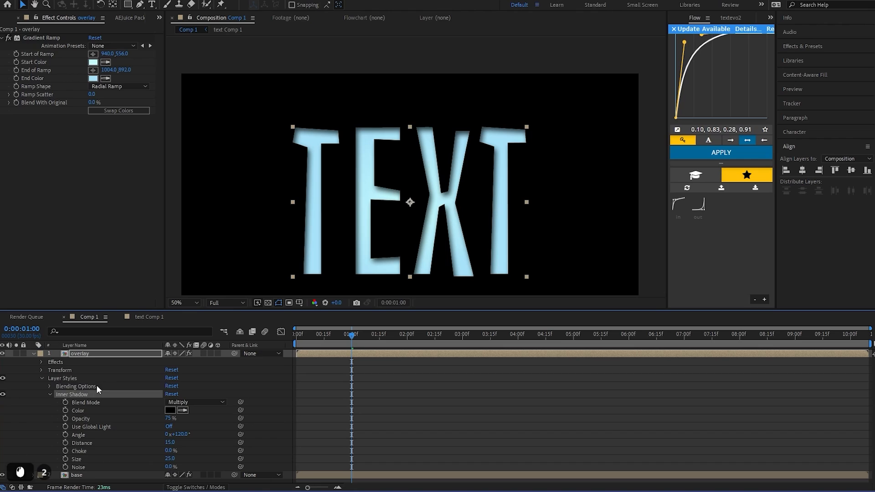
pyautogui.click(217, 419)
pyautogui.click(191, 402)
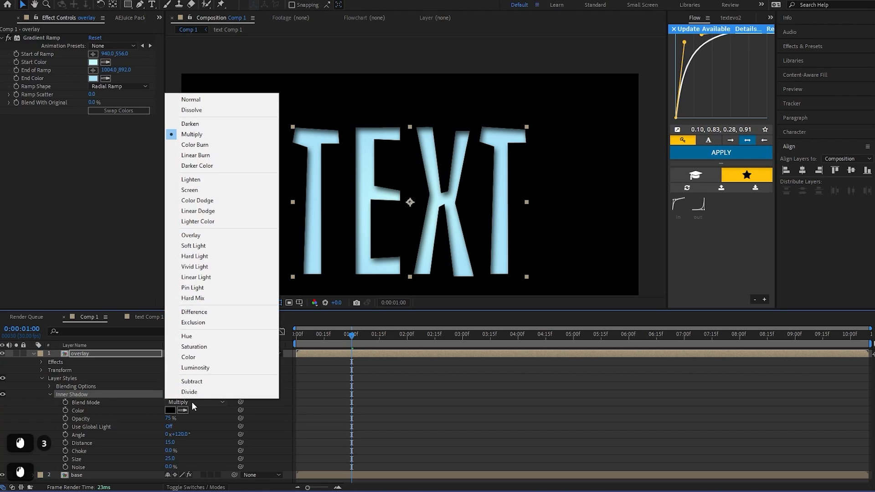
pyautogui.click(208, 145)
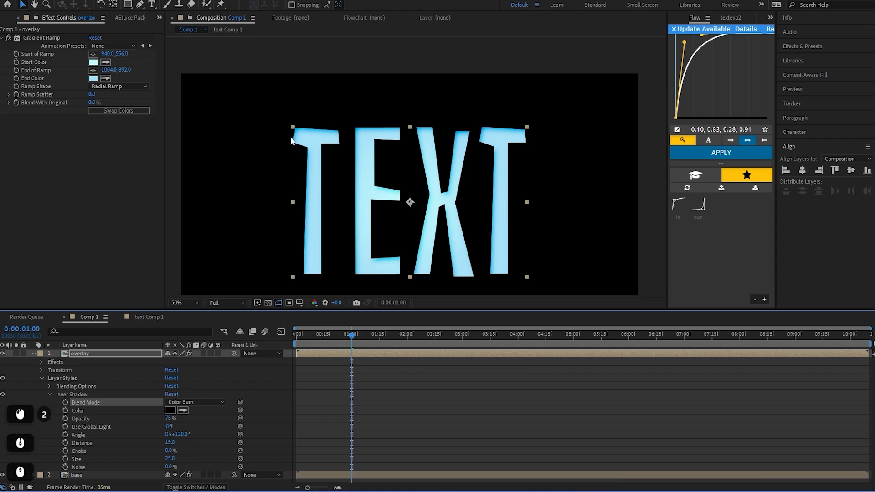
pyautogui.scroll(-2, 384, 170)
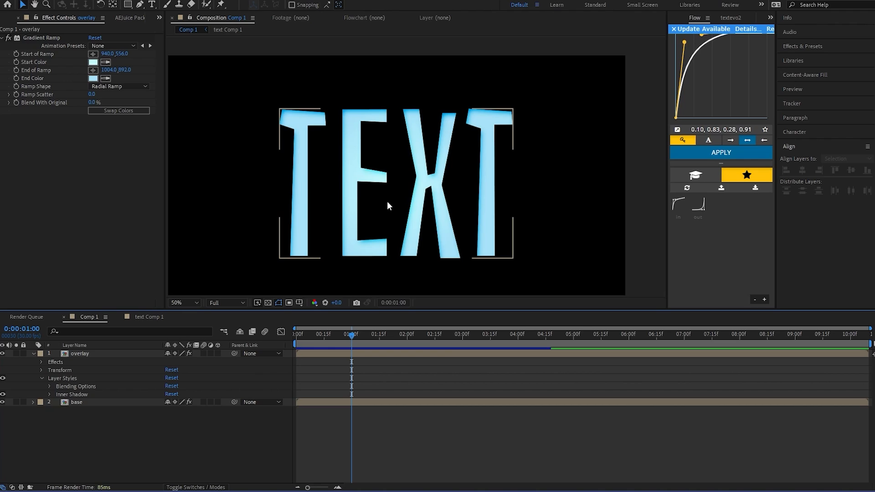
# Step: Set the blending mode of the overlay layer itself to Multiply
pyautogui.click(84, 353)
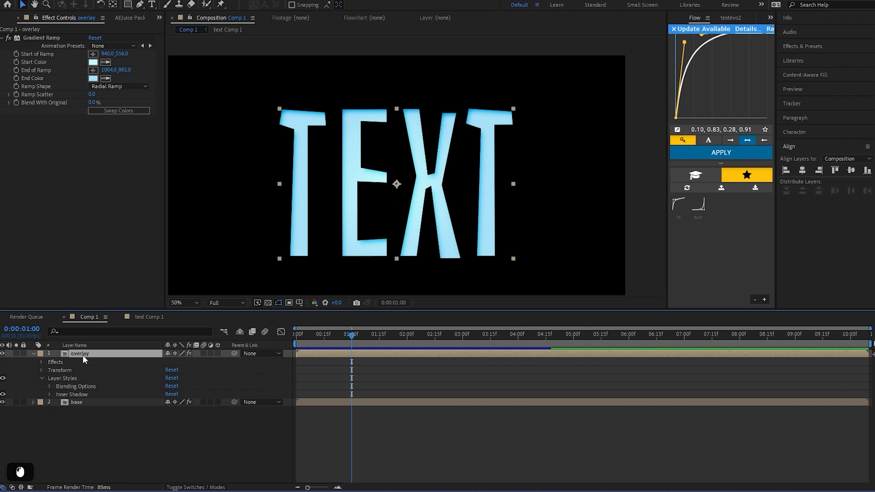
pyautogui.rightClick(83, 354)
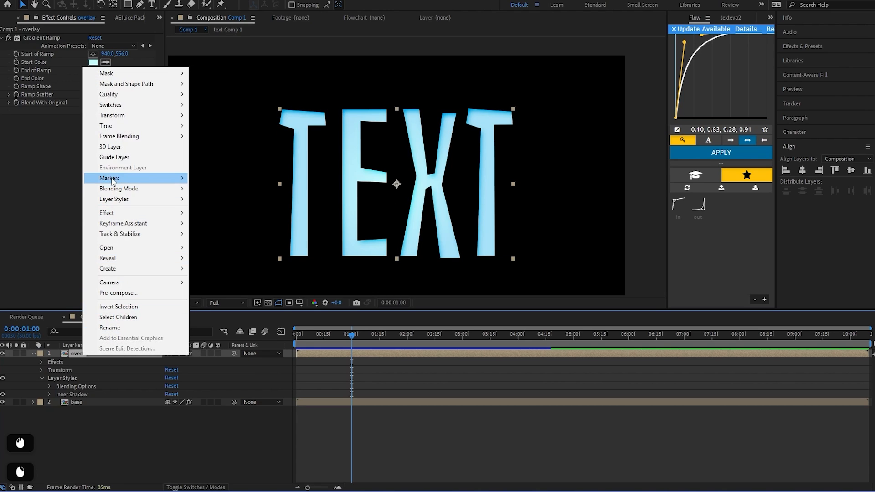
pyautogui.moveTo(129, 188)
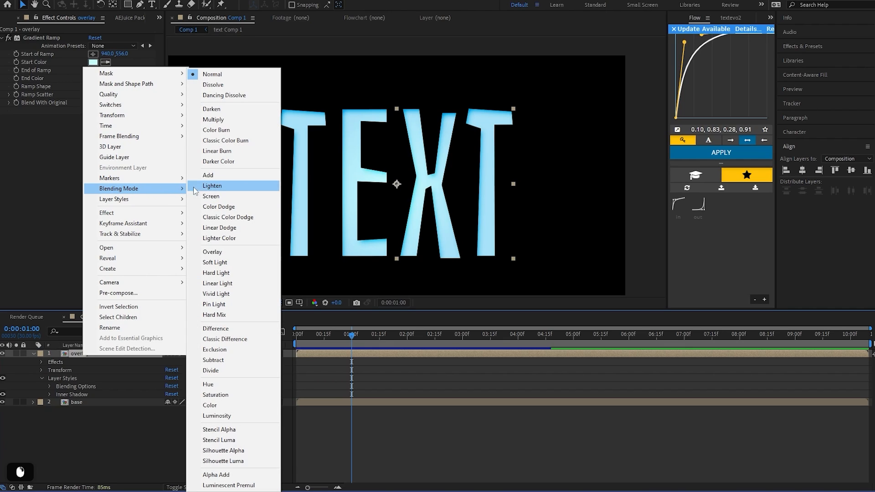
pyautogui.click(223, 119)
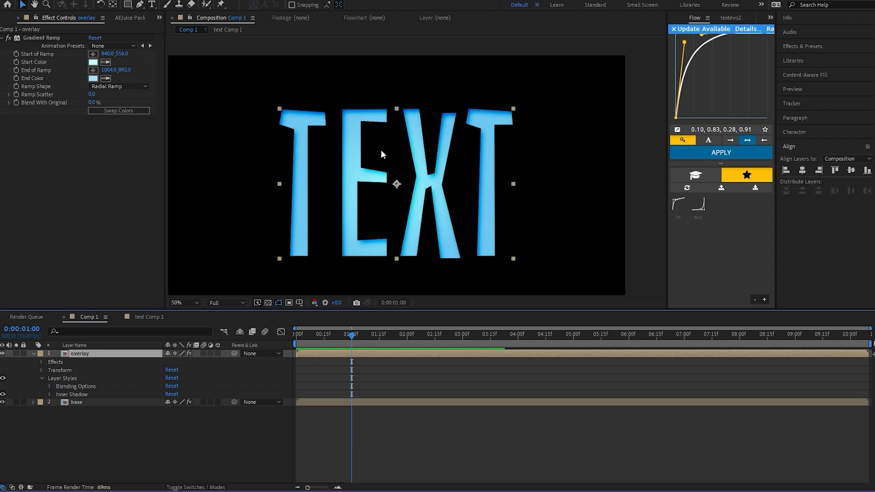
# Step: Add a Gradient Overlay layer style to the overlay layer
pyautogui.click(85, 2)
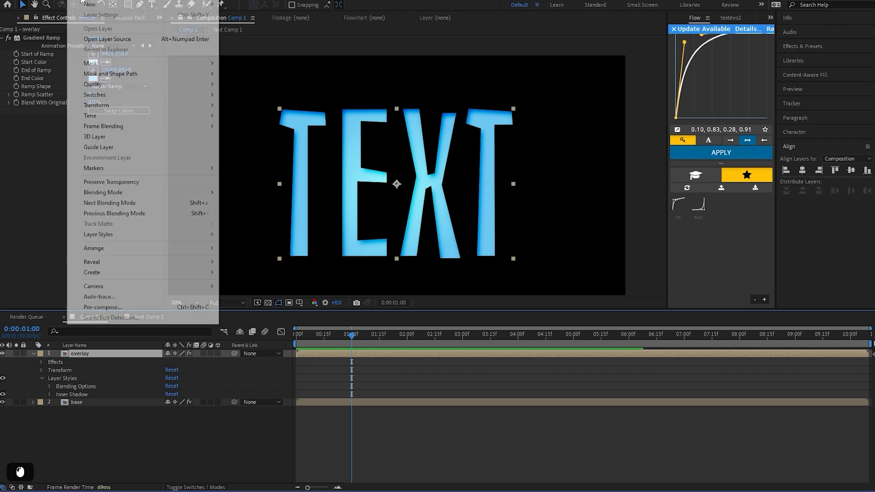
pyautogui.moveTo(138, 233)
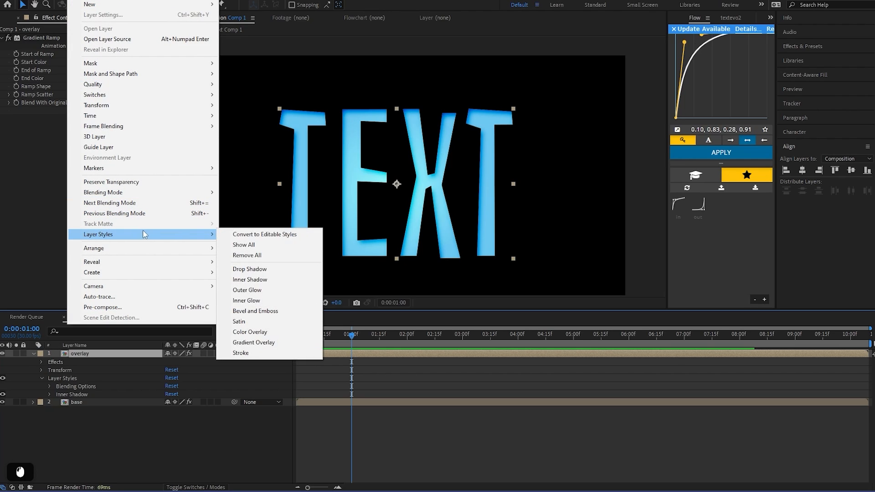
pyautogui.click(258, 343)
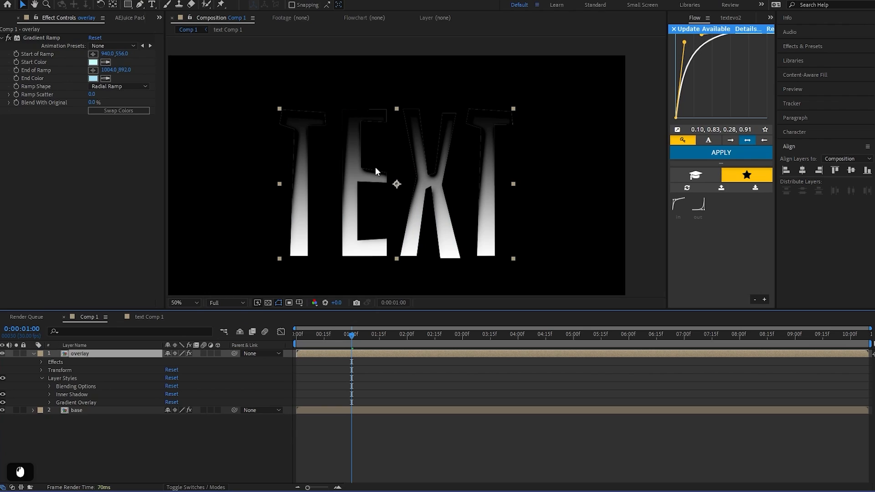
# Step: Set the Gradient Overlay to Soft Light blend mode, 75% opacity, Reflected style and 134% scale
pyautogui.click(49, 401)
pyautogui.scroll(-1, 75, 385)
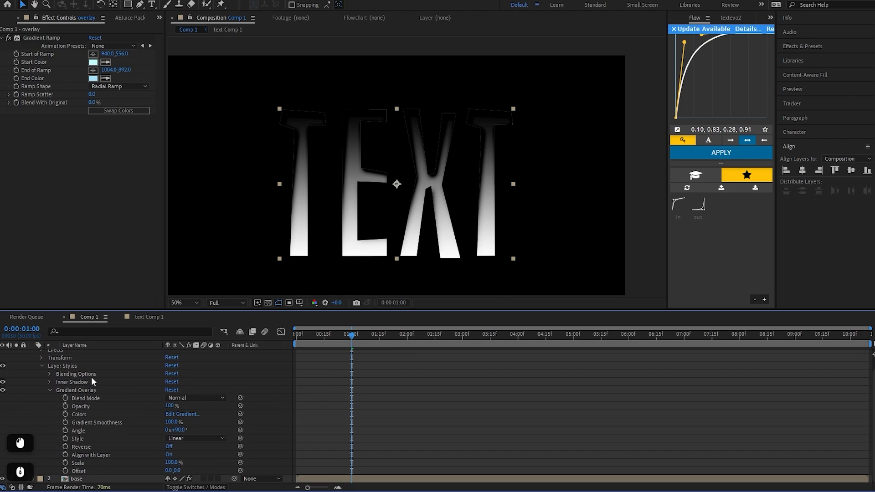
pyautogui.click(82, 398)
pyautogui.click(177, 398)
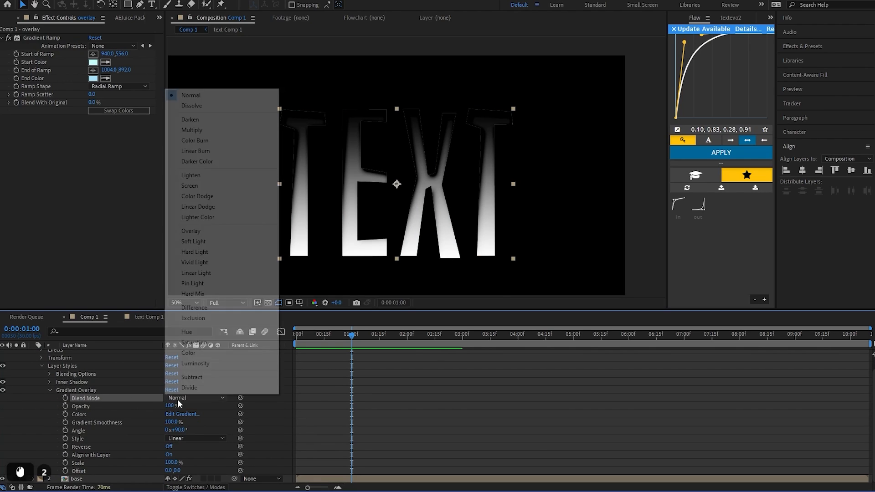
pyautogui.click(208, 241)
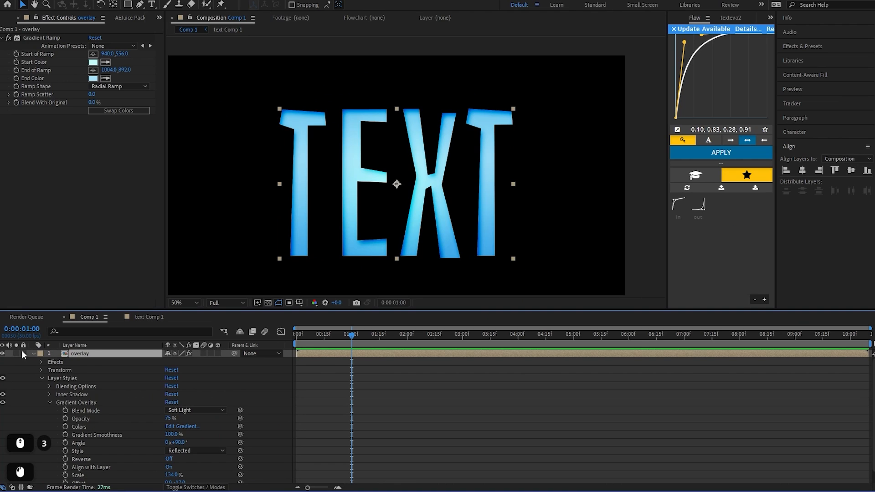
pyautogui.click(35, 352)
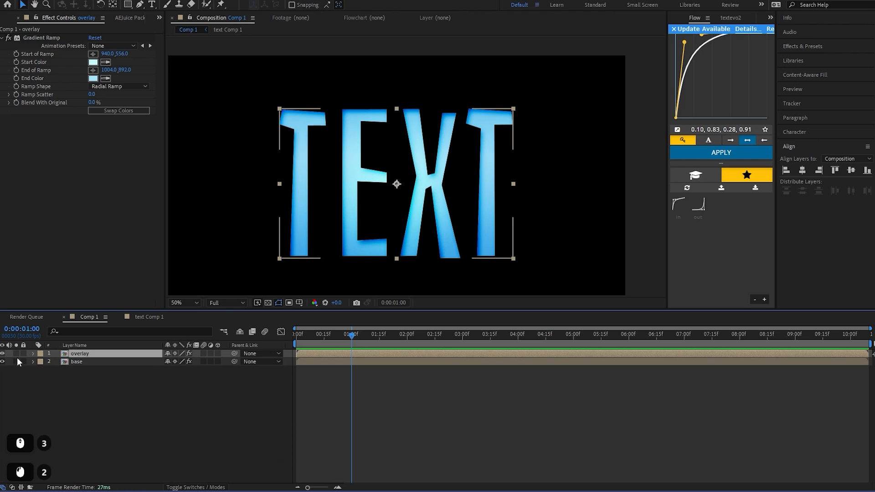
# Step: Hide and show the overlay layer to compare the text with and without its styling
pyautogui.click(3, 354)
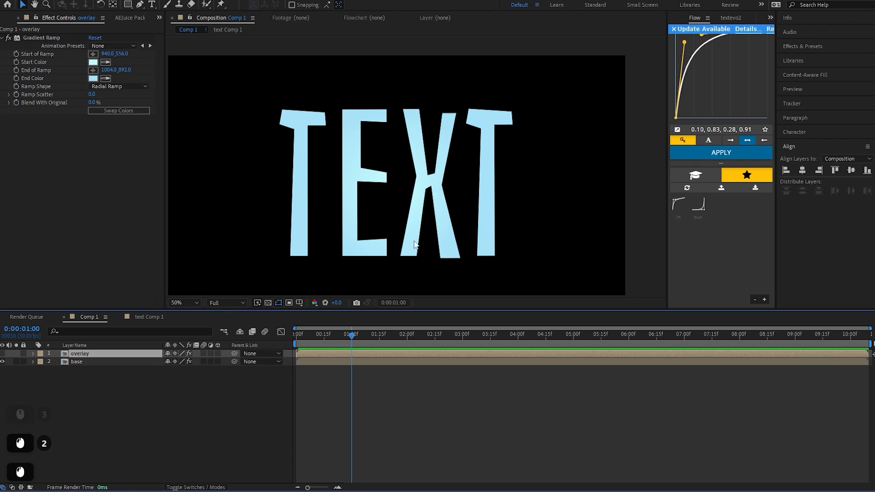
pyautogui.click(4, 353)
pyautogui.click(456, 391)
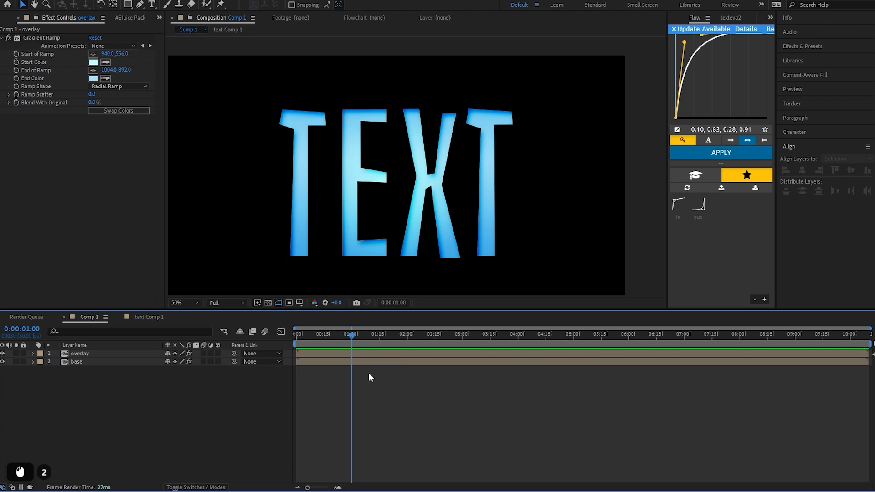
# Step: Add a Minimax effect to the overlay layer
pyautogui.hotkey('ctrl', 'space')
pyautogui.click(356, 352)
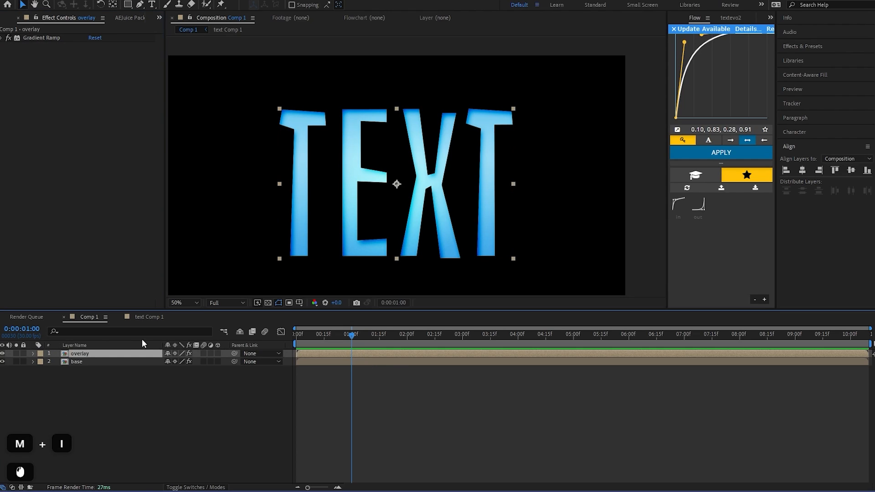
pyautogui.click(121, 357)
pyautogui.hotkey('ctrl', 'space')
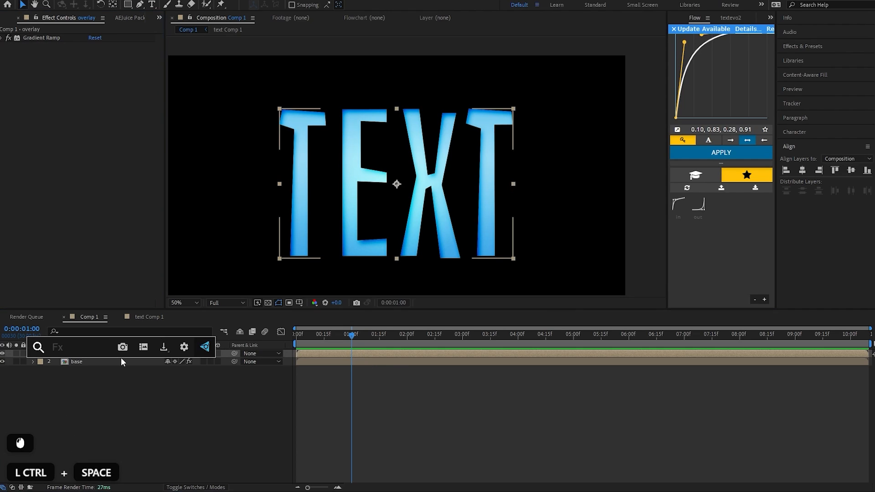
pyautogui.write('min')
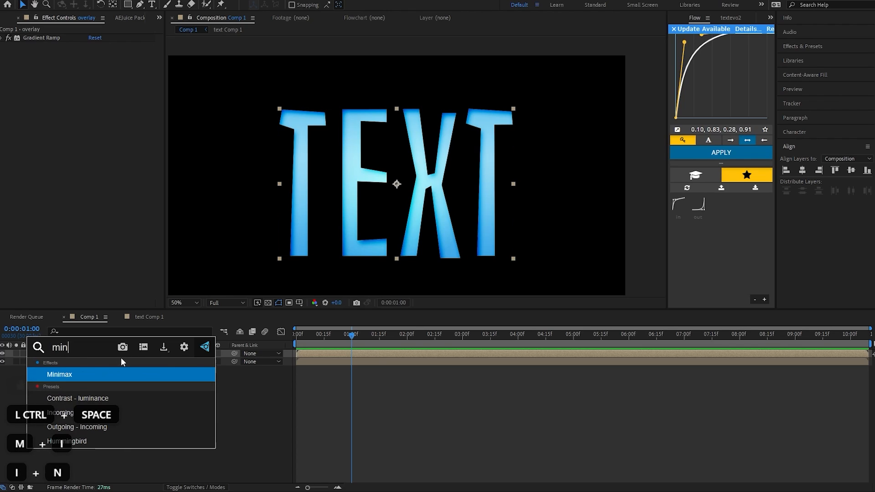
pyautogui.click(121, 374)
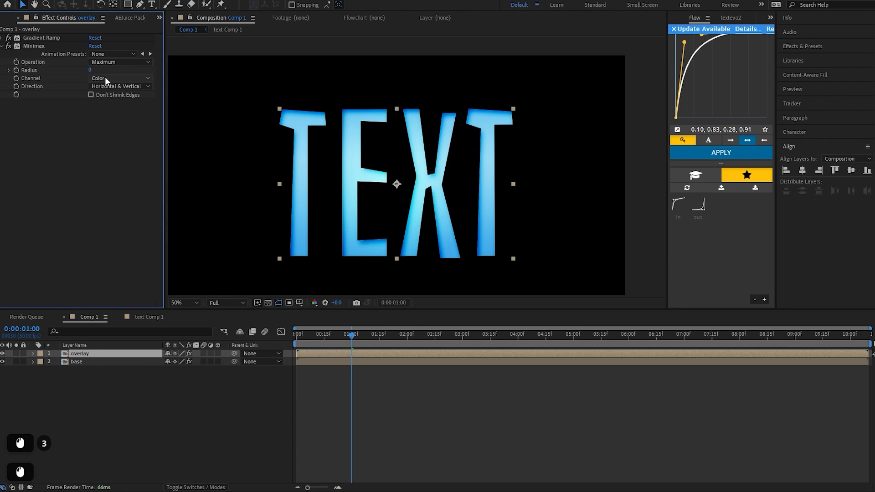
# Step: Set the overlay's Minimax channel to Alpha and Color and its operation to Minimum
pyautogui.click(122, 78)
pyautogui.click(119, 99)
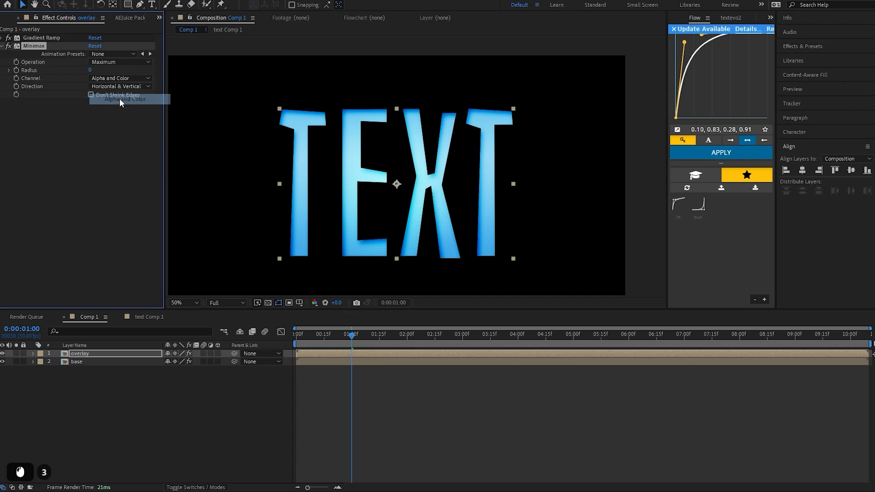
pyautogui.click(31, 59)
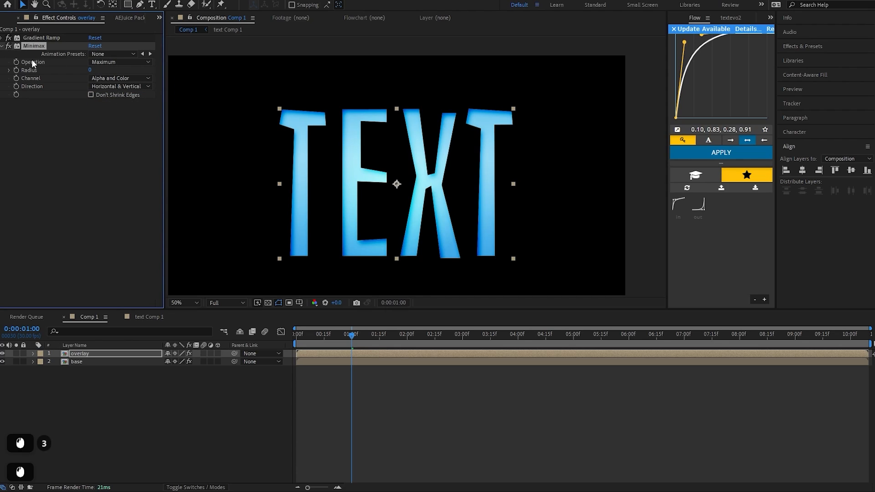
pyautogui.click(105, 62)
pyautogui.click(102, 74)
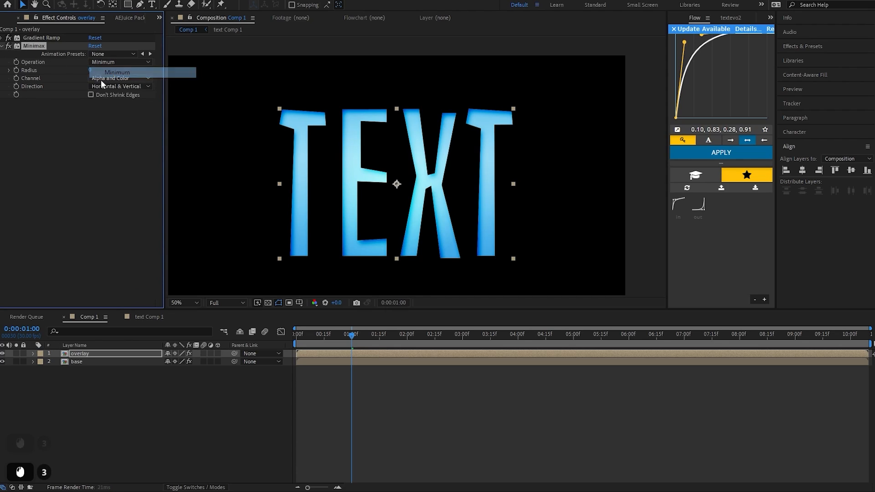
# Step: Try Minimax radii of 16 and 15 on the overlay, hiding the base layer to isolate the shrunken letters
pyautogui.moveTo(90, 71); pyautogui.dragTo(93, 72)
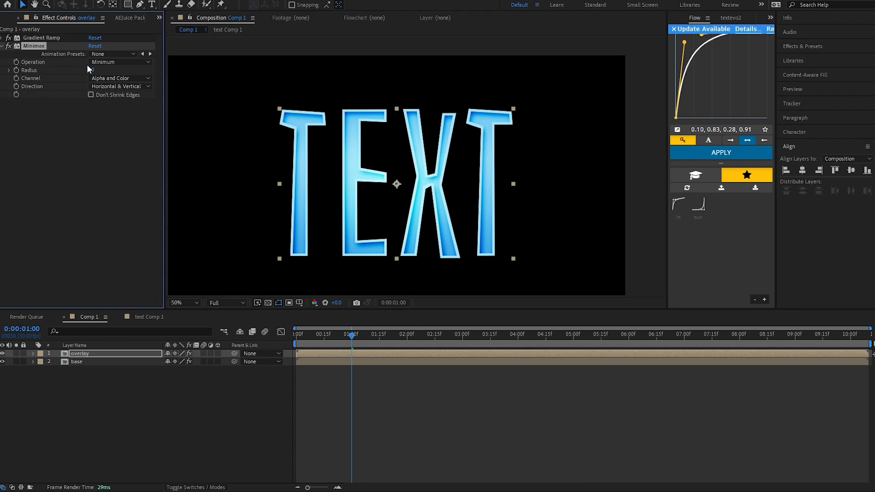
pyautogui.moveTo(97, 73); pyautogui.dragTo(242, 138)
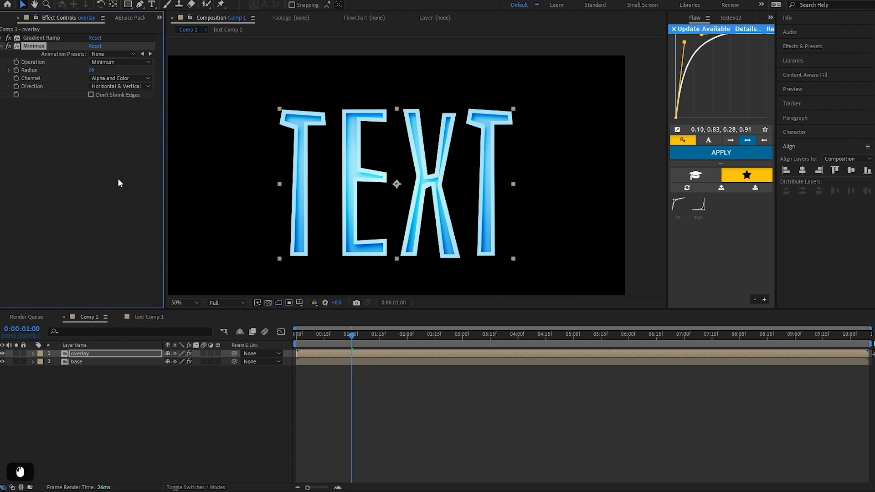
pyautogui.click(2, 361)
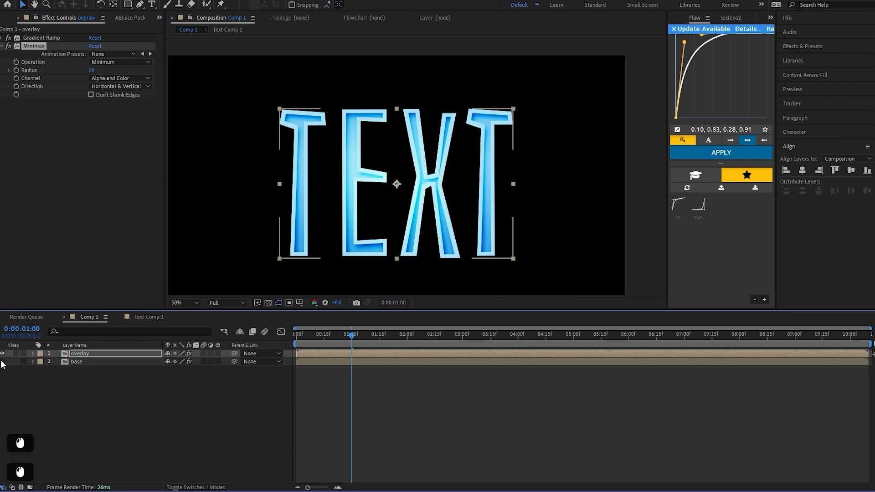
pyautogui.moveTo(94, 72); pyautogui.dragTo(313, 144)
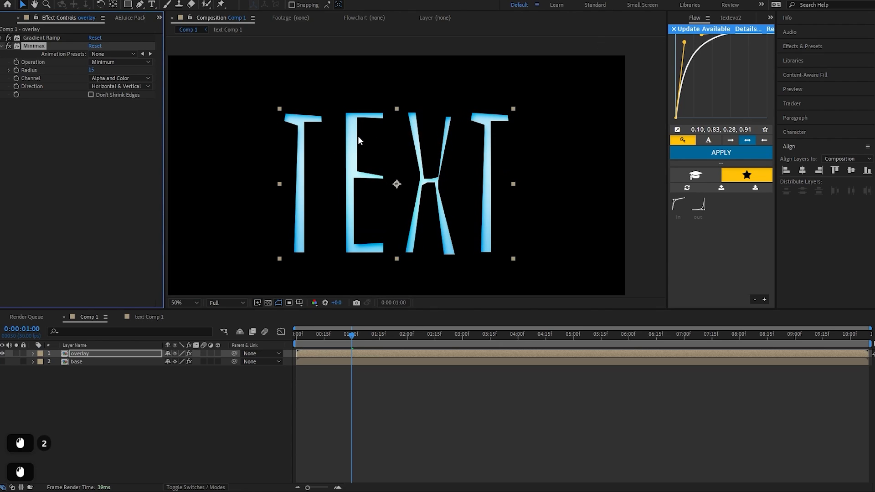
# Step: Try the Maximum operation with a larger radius on the overlay, and return the operation to Minimum
pyautogui.click(115, 64)
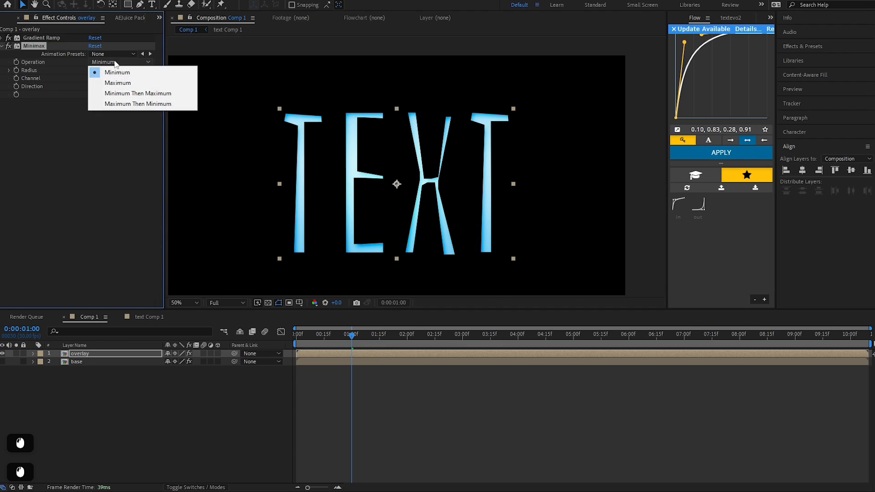
pyautogui.click(117, 82)
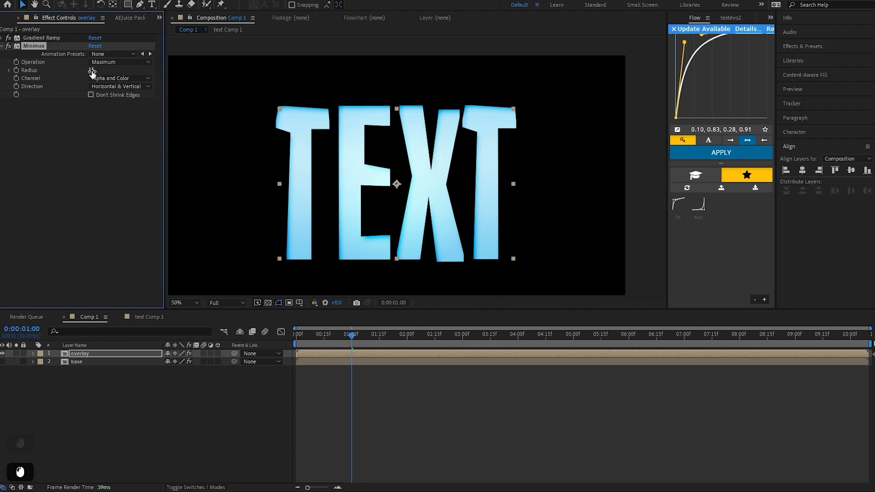
pyautogui.moveTo(91, 70)
pyautogui.mouseDown()
pyautogui.moveTo(98, 73)
pyautogui.moveTo(77, 71)
pyautogui.moveTo(105, 74)
pyautogui.mouseUp()
pyautogui.click(102, 63)
pyautogui.click(94, 71)
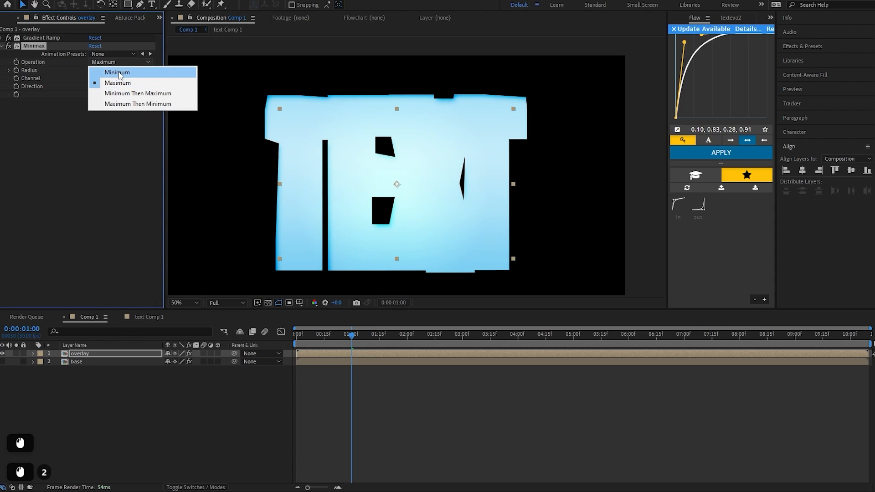
# Step: Set the overlay's Minimax radius to 10 with the base layer shown, and deselect the layer
pyautogui.moveTo(104, 71)
pyautogui.mouseDown()
pyautogui.moveTo(70, 71)
pyautogui.moveTo(94, 70)
pyautogui.mouseUp()
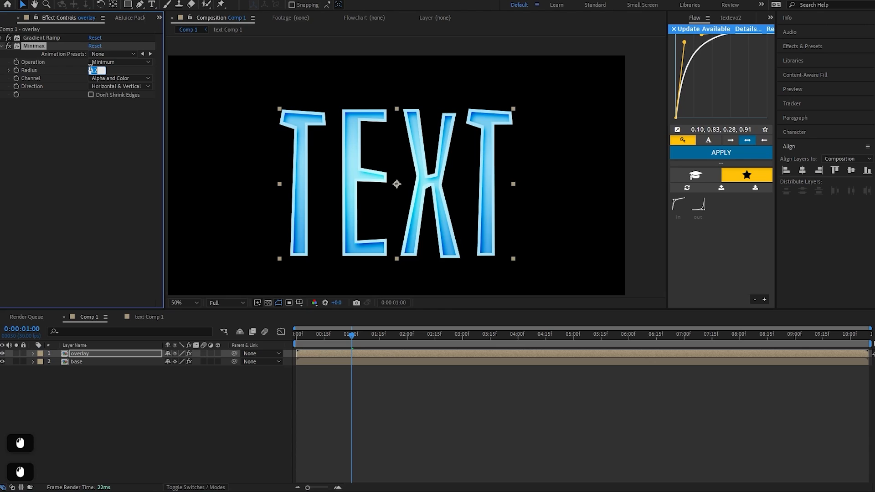
pyautogui.write('10')
pyautogui.click(407, 171)
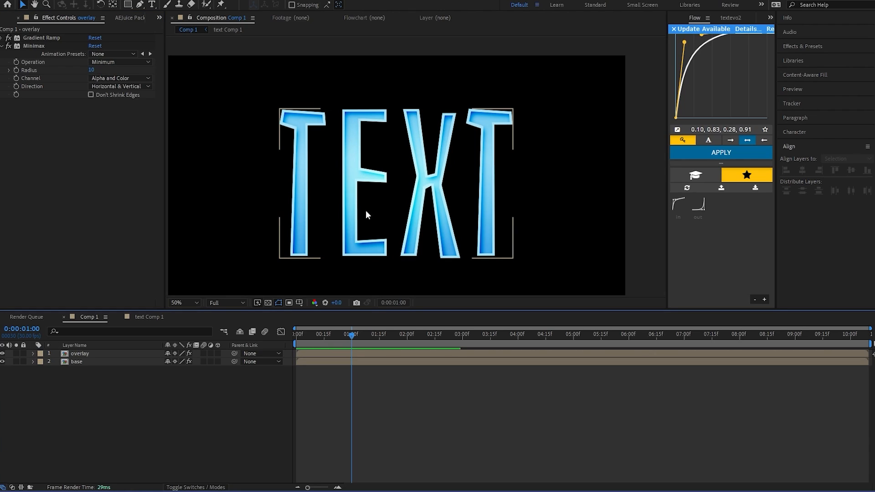
pyautogui.click(359, 340)
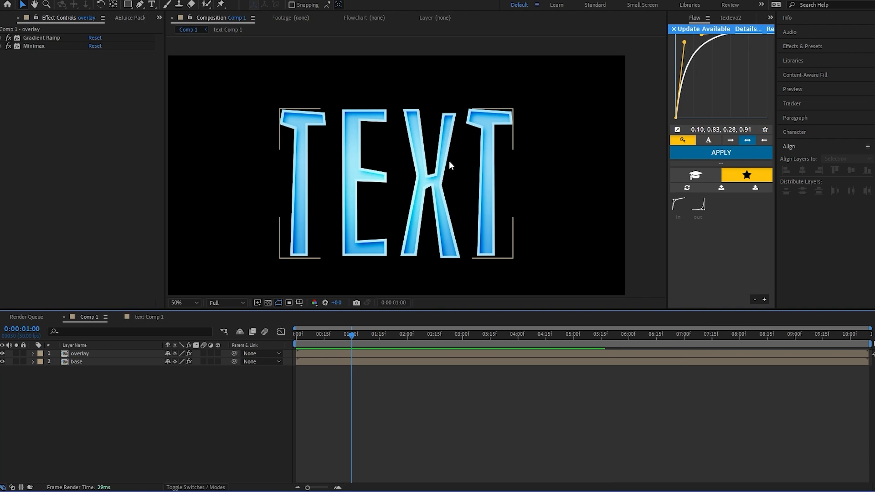
# Step: Create a new adjustment layer above the overlay and base layers in Comp 1
pyautogui.scroll(-2, 449, 160)
pyautogui.rightClick(265, 147)
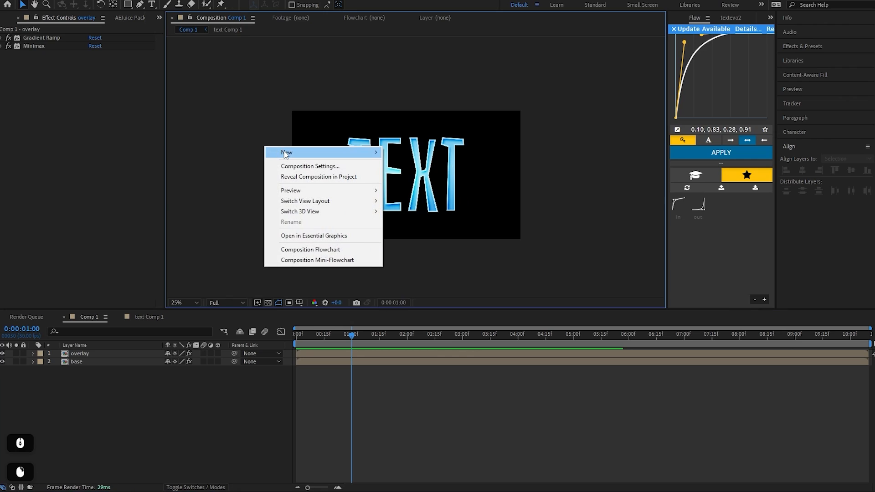
pyautogui.moveTo(284, 154)
pyautogui.click(405, 228)
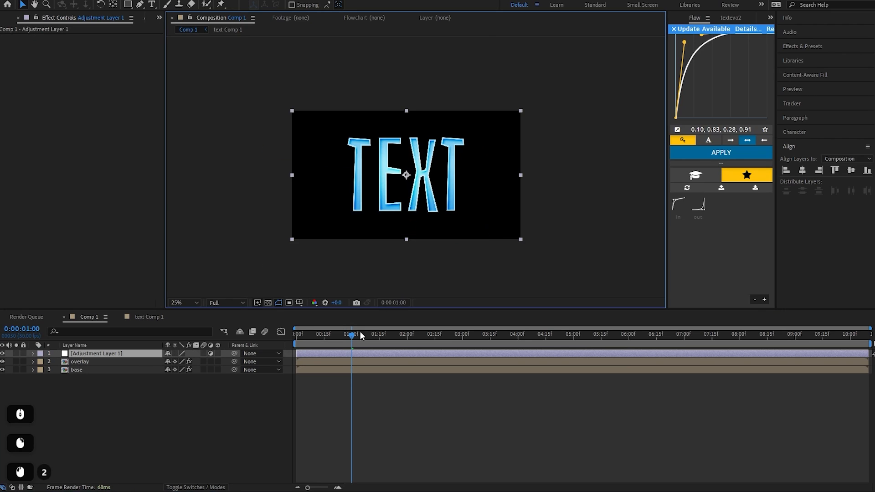
# Step: Add a Gradient Ramp effect to the adjustment layer, with the playhead at 0:00:00:26
pyautogui.click(345, 335)
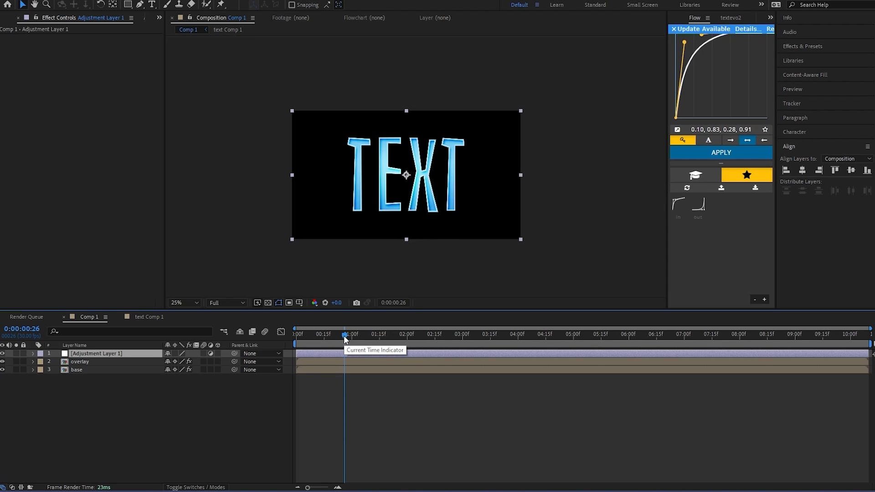
pyautogui.hotkey('ctrl', 'space')
pyautogui.write('f')
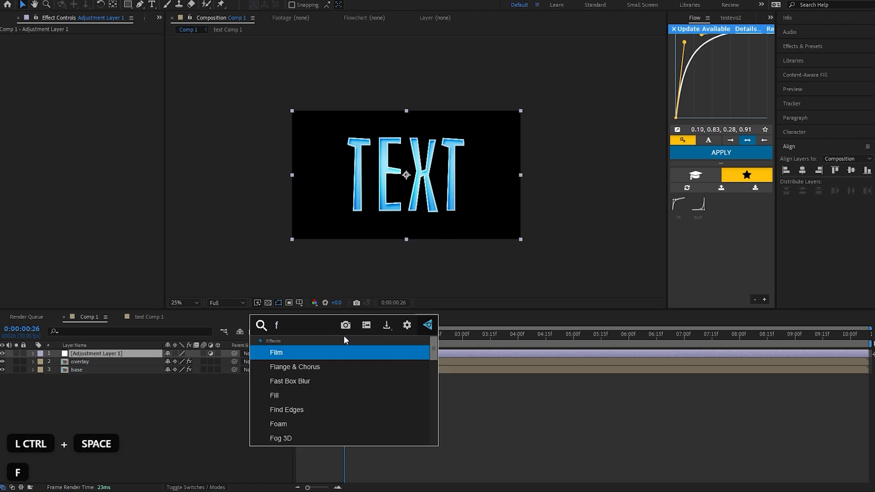
pyautogui.press('BackSpace')
pyautogui.write('gra')
pyautogui.press('Down')
pyautogui.press('Return')
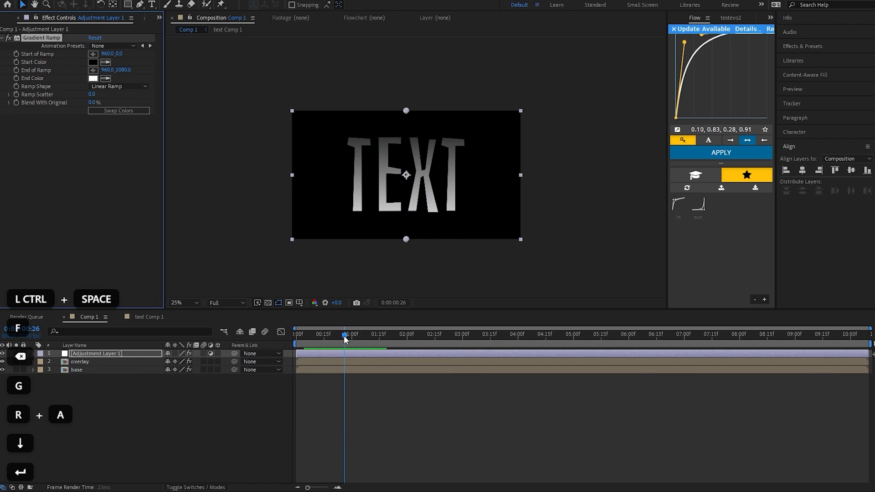
# Step: Add a Transform effect to the adjustment layer and duplicate it twice to get three Transform effects
pyautogui.hotkey('ctrl', 'space')
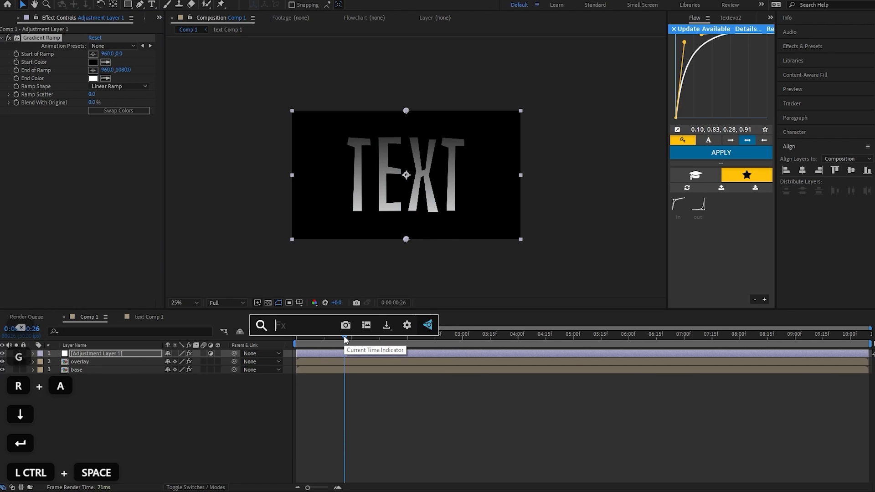
pyautogui.write('tra')
pyautogui.press('Return')
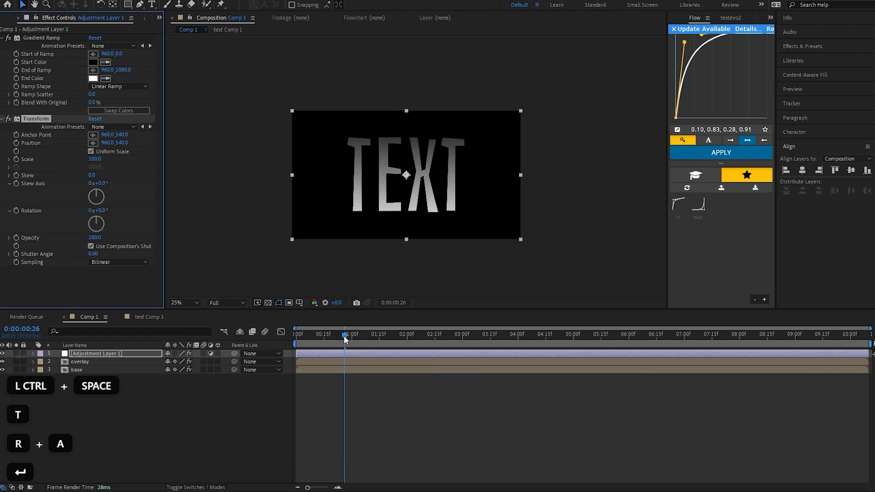
pyautogui.click(28, 119)
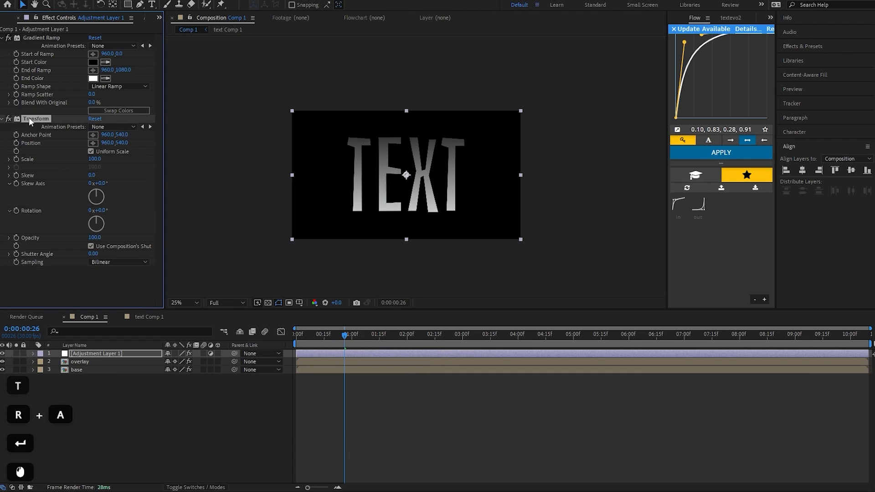
pyautogui.hotkey('ctrl', 'd')
pyautogui.hotkey('ctrl', 'd')
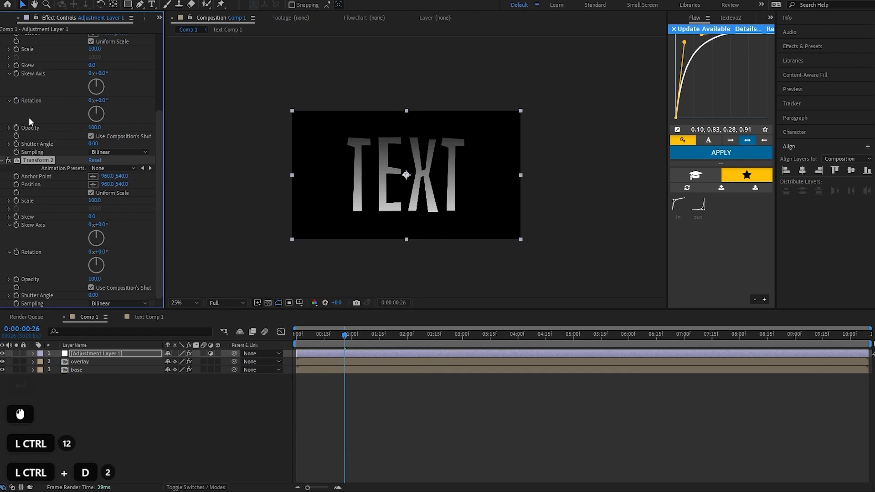
pyautogui.scroll(3, 18, 76)
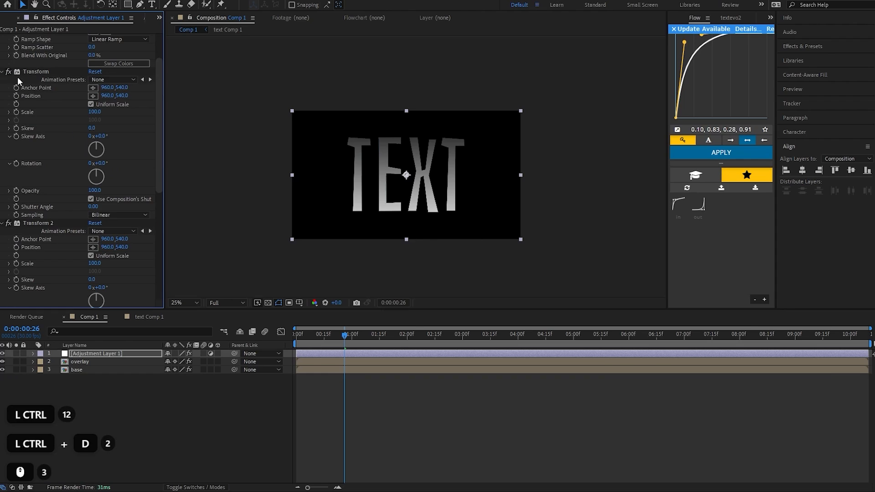
pyautogui.scroll(-3, 45, 132)
# Step: Add a Minimax effect below the three Transform effects on the adjustment layer and collapse the Transform settings
pyautogui.hotkey('ctrl', 'space')
pyautogui.press('BackSpace')
pyautogui.press('BackSpace')
pyautogui.press('BackSpace')
pyautogui.write('mi')
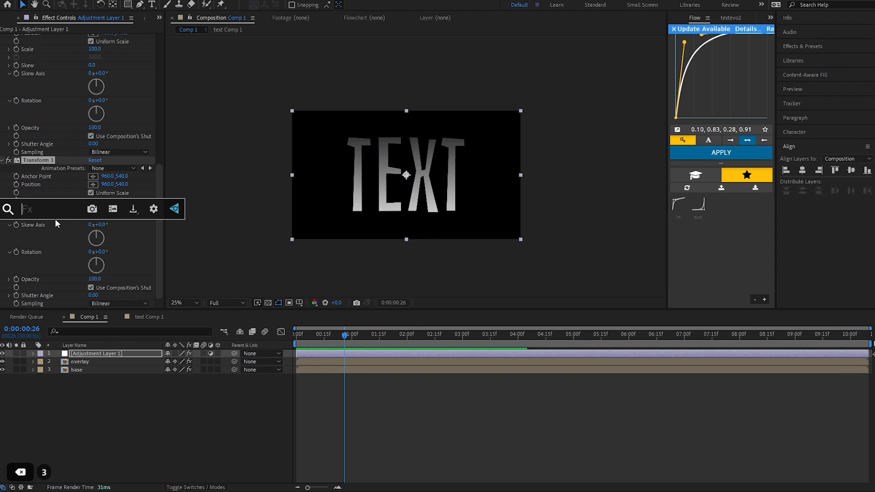
pyautogui.write('n')
pyautogui.press('Return')
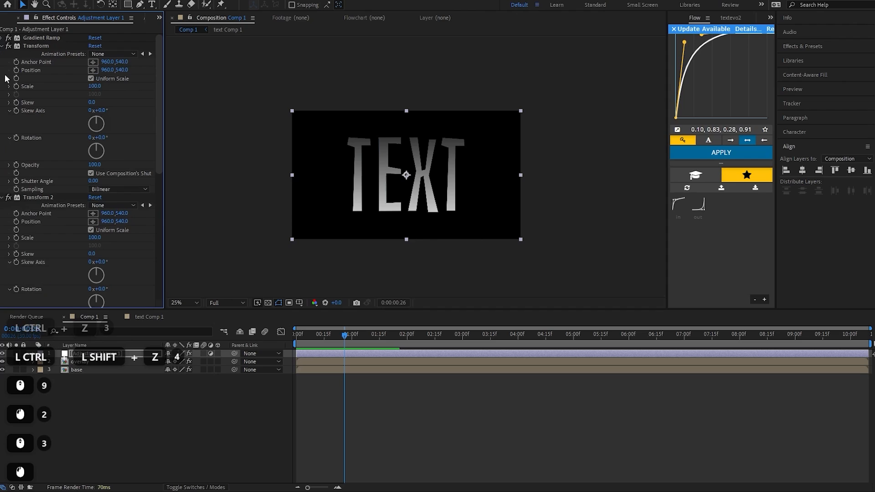
pyautogui.click(2, 47)
pyautogui.click(2, 55)
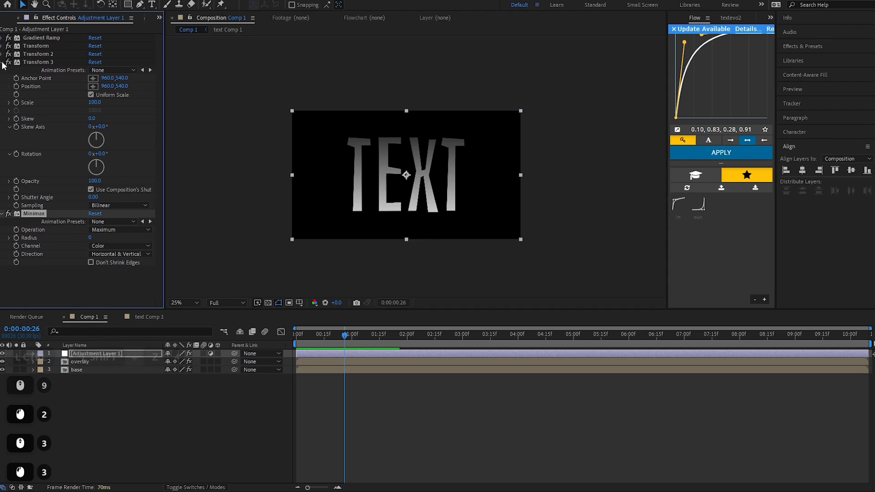
pyautogui.click(1, 63)
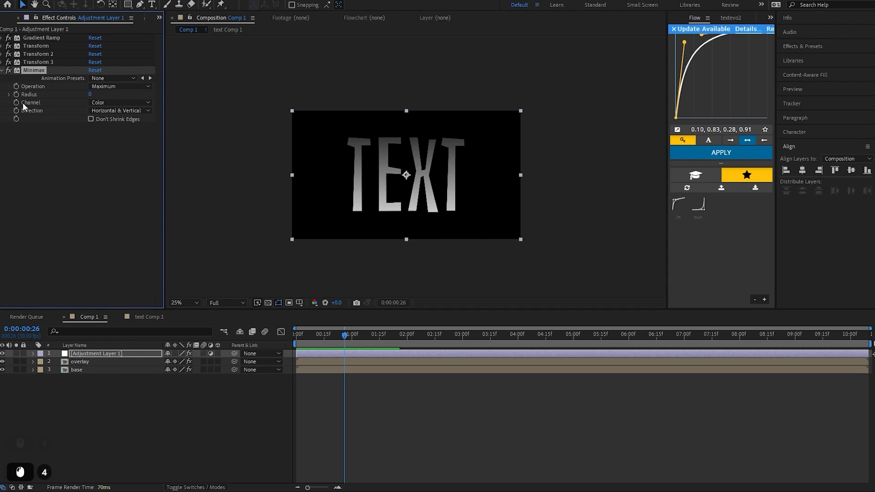
# Step: Add a CC Composite effect at the end of the adjustment layer's effect stack
pyautogui.hotkey('ctrl', 'space')
pyautogui.click(49, 122)
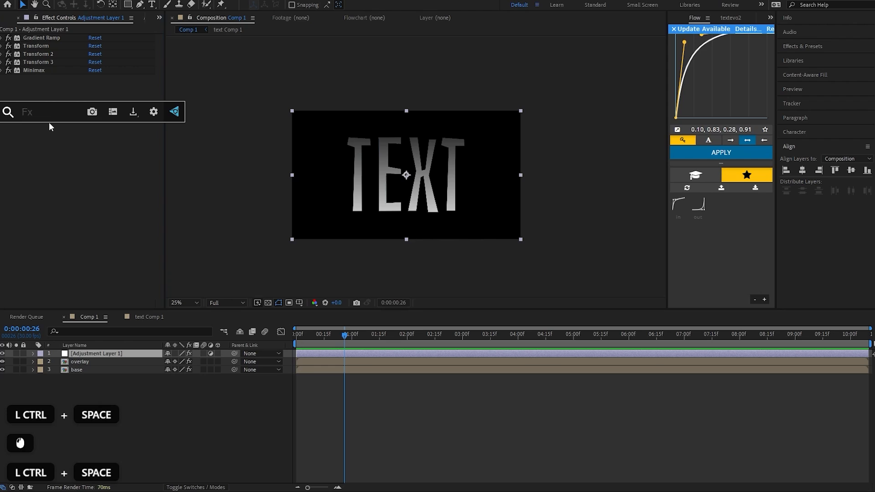
pyautogui.hotkey('ctrl', 'space')
pyautogui.write('cc com')
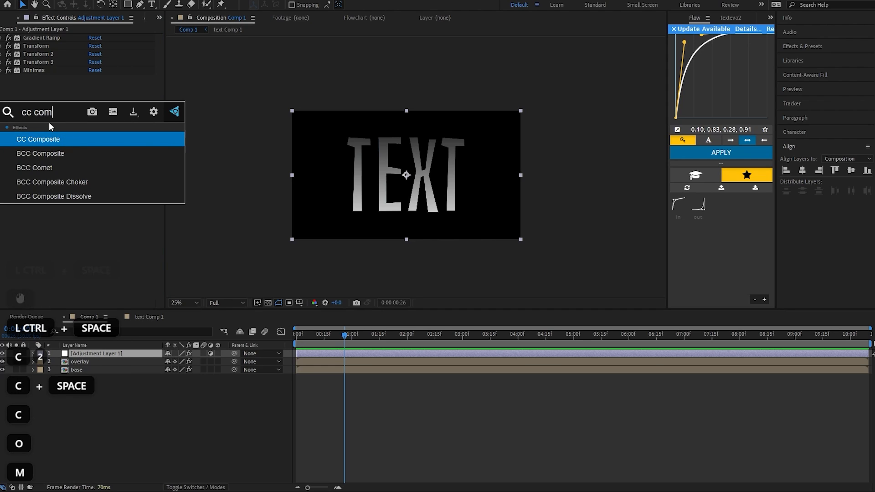
pyautogui.press('Return')
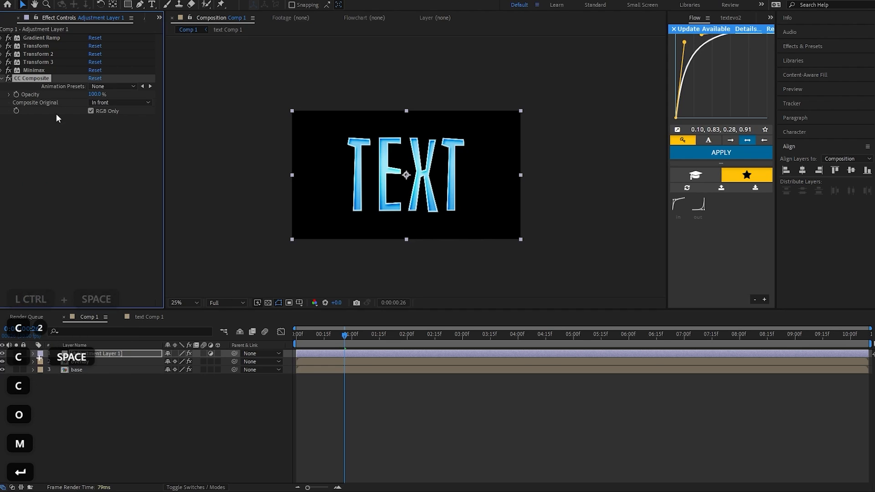
pyautogui.click(17, 79)
pyautogui.click(17, 79)
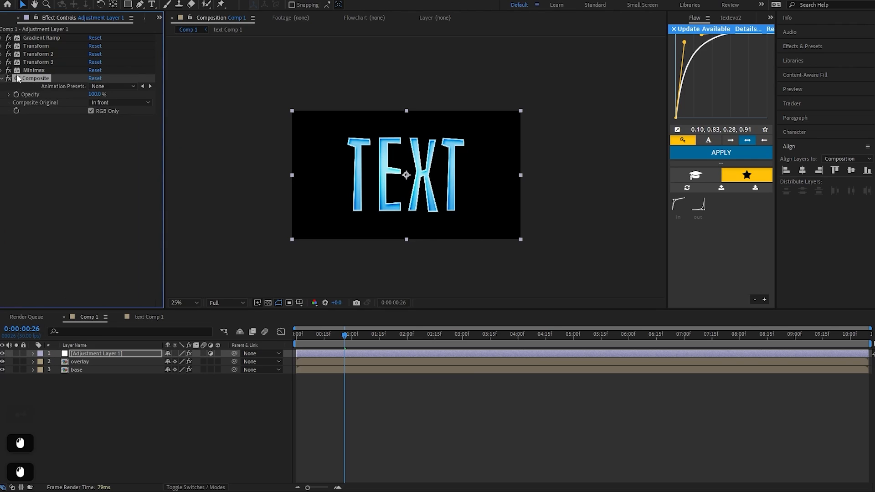
# Step: Turn off the CC Composite effect on the adjustment layer
pyautogui.click(8, 79)
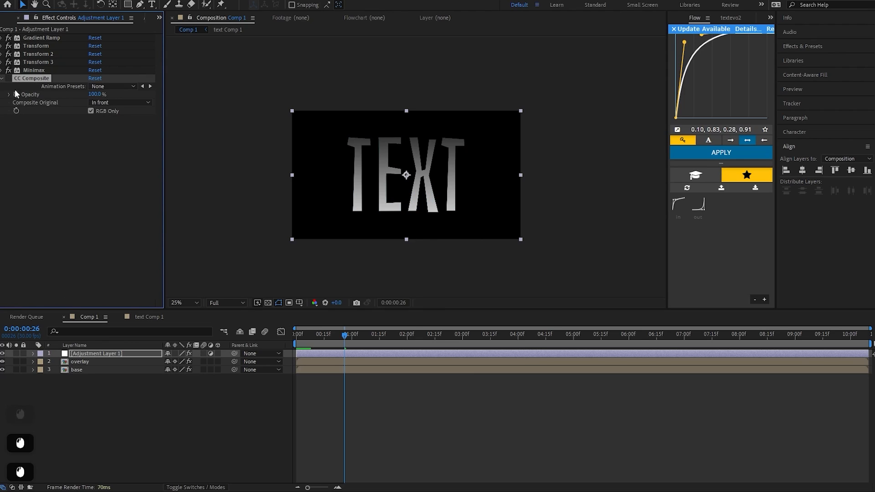
pyautogui.scroll(2, 395, 164)
pyautogui.scroll(-2, 393, 147)
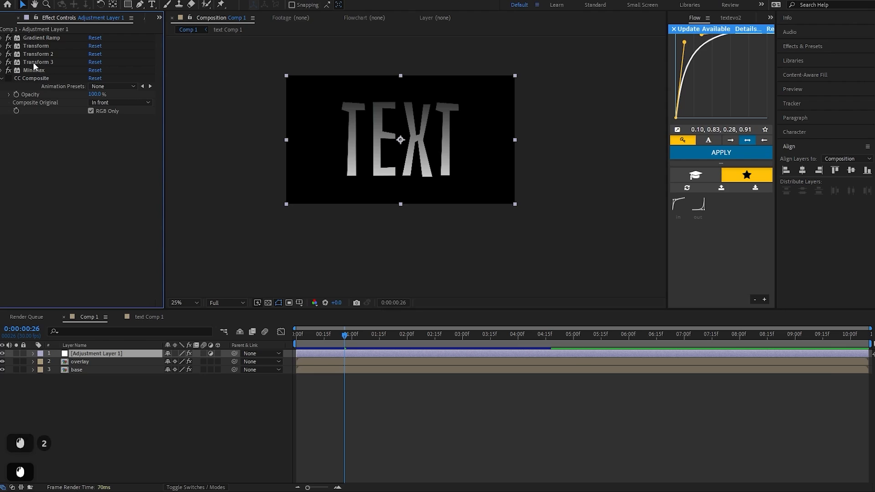
# Step: Move the Minimax effect up so it sits directly below the first Transform effect
pyautogui.click(29, 71)
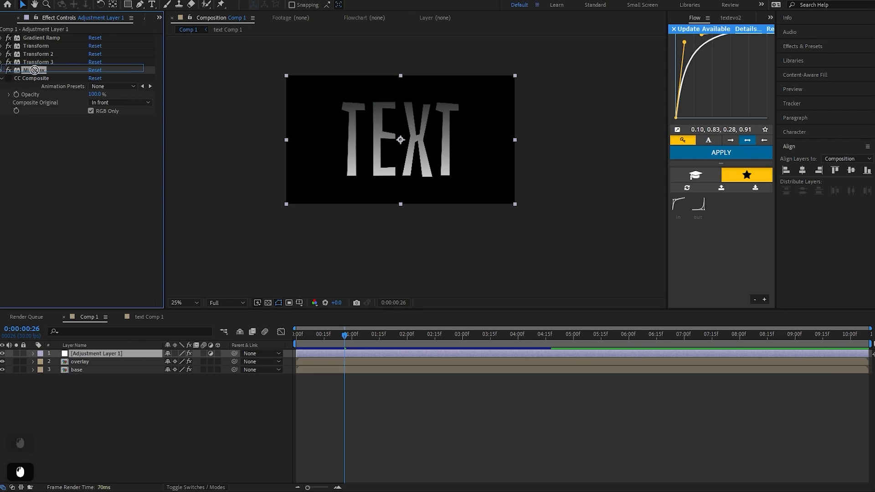
pyautogui.moveTo(34, 71); pyautogui.dragTo(34, 50)
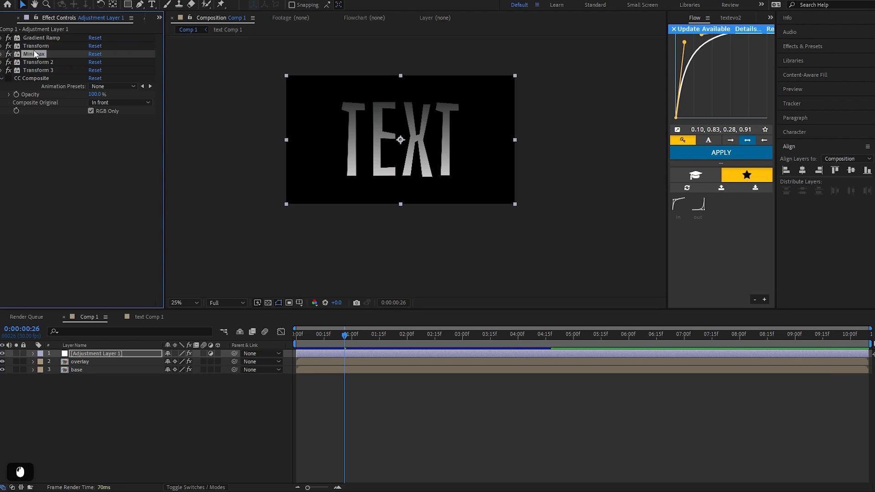
pyautogui.click(37, 51)
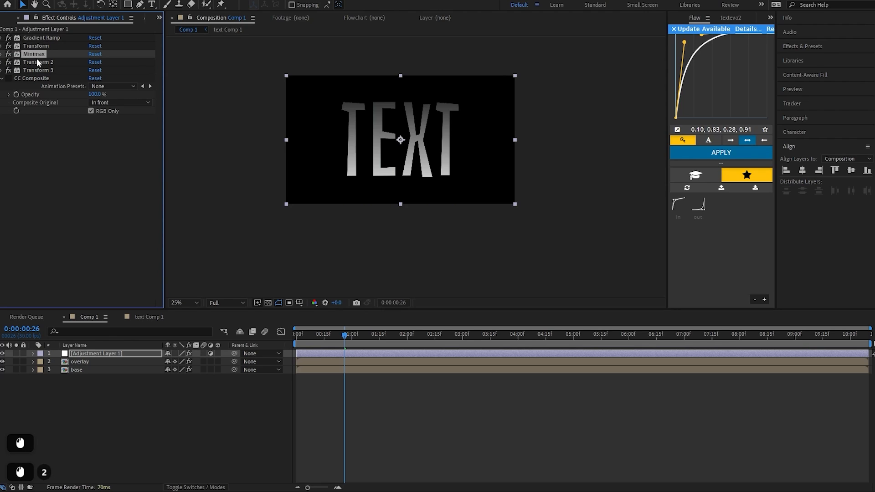
pyautogui.click(37, 58)
# Step: Rename the first Transform effect as "roto"
pyautogui.doubleClick(39, 46)
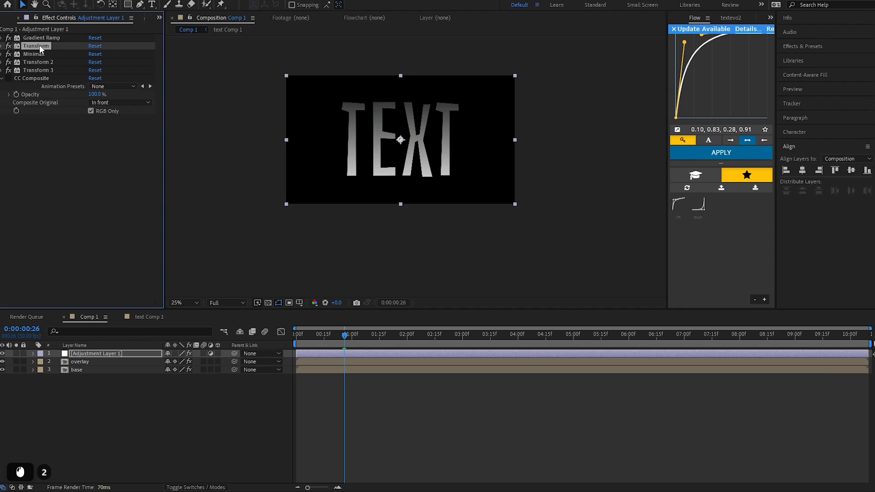
pyautogui.rightClick(40, 44)
pyautogui.click(60, 51)
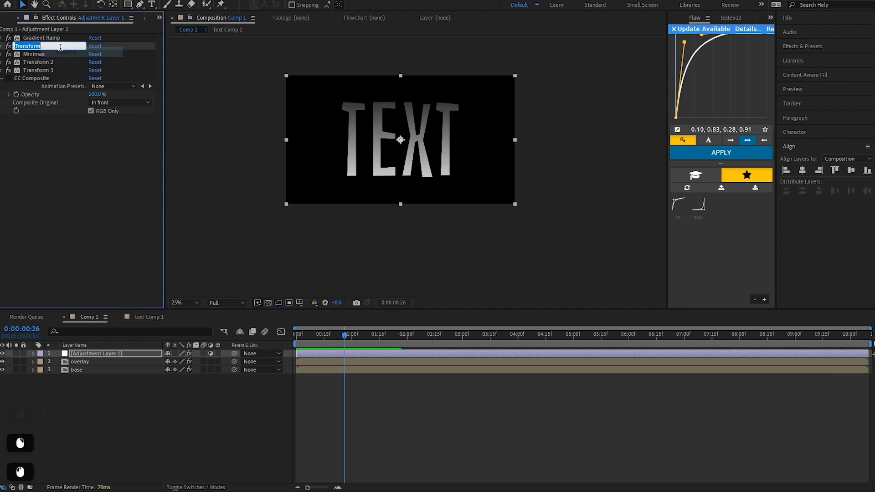
pyautogui.write('roto')
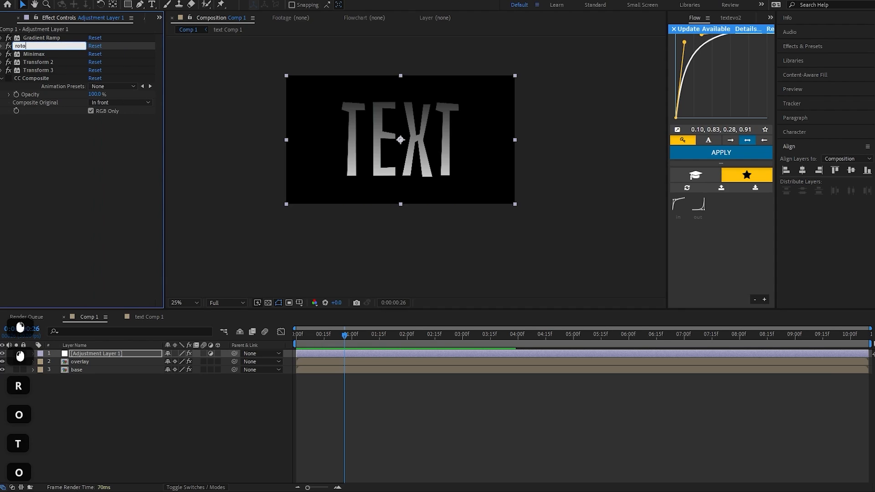
# Step: Rename the Transform 2 effect as "length"
pyautogui.click(37, 62)
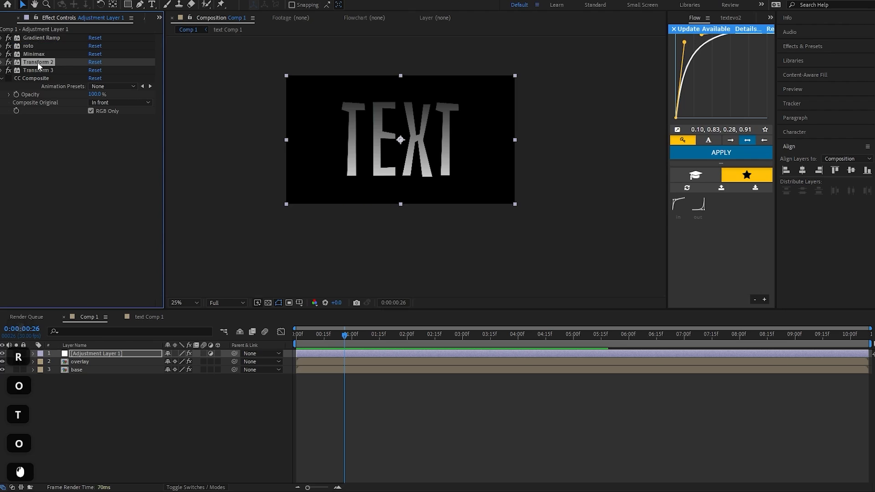
pyautogui.rightClick(37, 62)
pyautogui.click(77, 74)
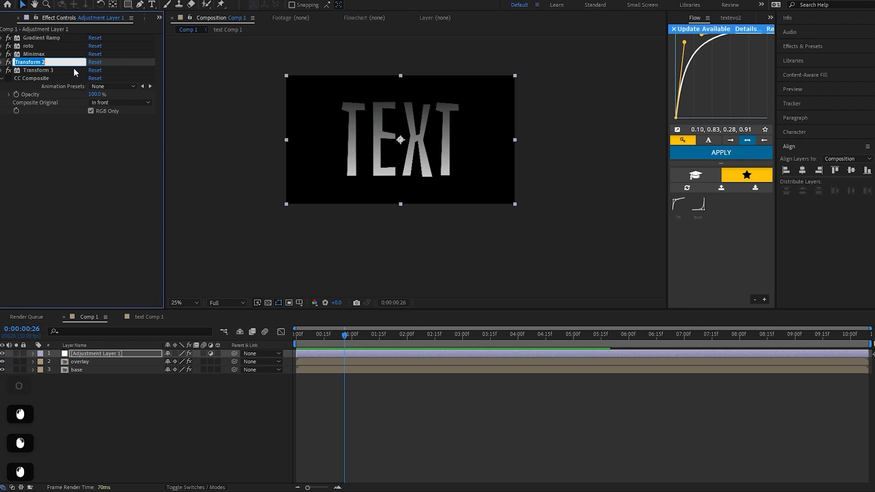
pyautogui.write('lengh')
pyautogui.press('BackSpace')
pyautogui.write('th')
# Step: Rename the Transform 3 effect as "counter roto"
pyautogui.click(37, 73)
pyautogui.click(37, 72)
pyautogui.rightClick(37, 71)
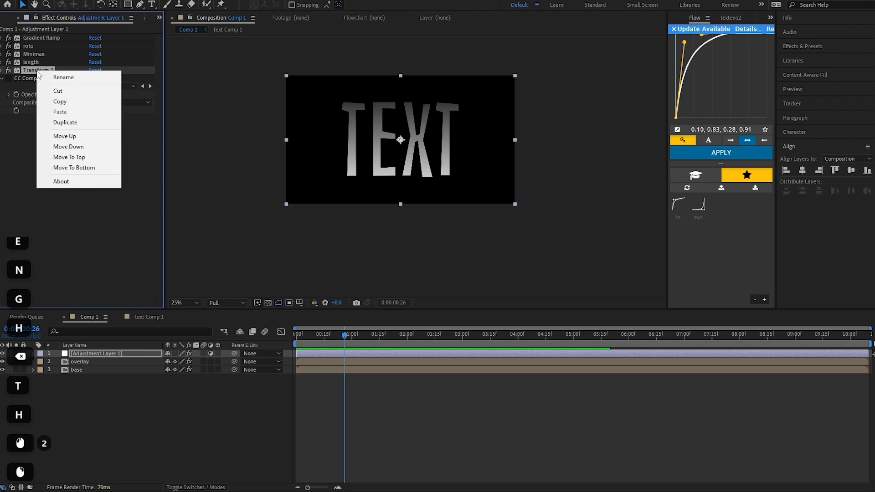
pyautogui.click(78, 79)
pyautogui.write('counter')
pyautogui.press('BackSpace')
pyautogui.write('roto')
pyautogui.click(67, 168)
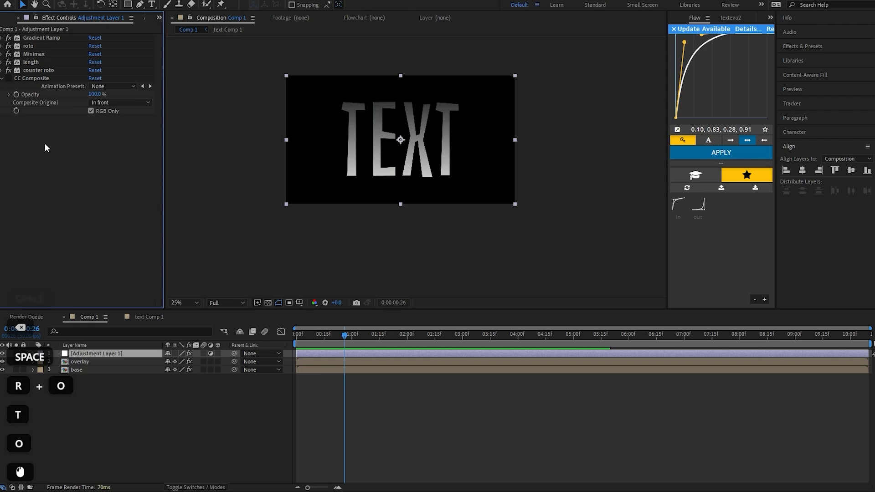
# Step: Expand the Gradient Ramp settings and set the ramp shape to Radial Ramp
pyautogui.click(32, 40)
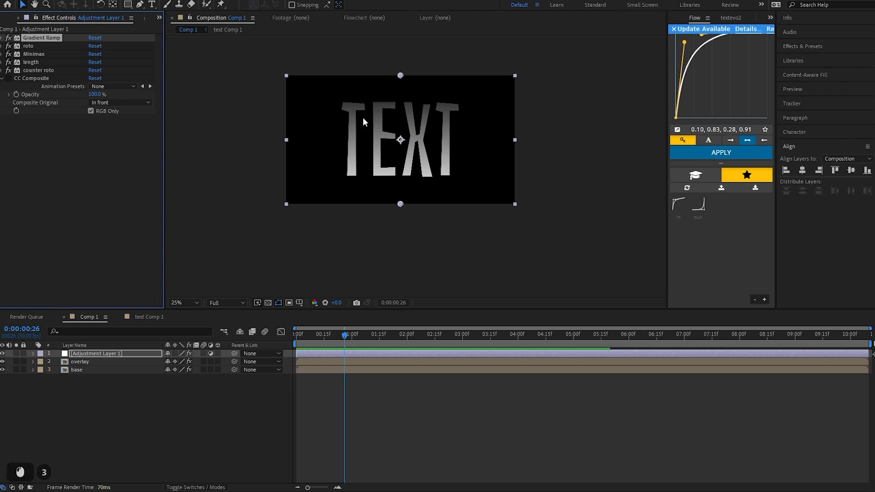
pyautogui.click(2, 38)
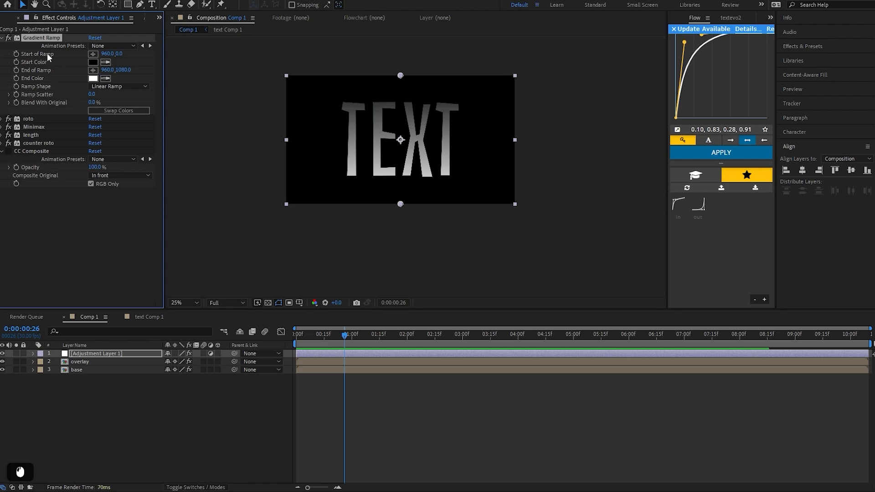
pyautogui.click(116, 86)
pyautogui.click(120, 109)
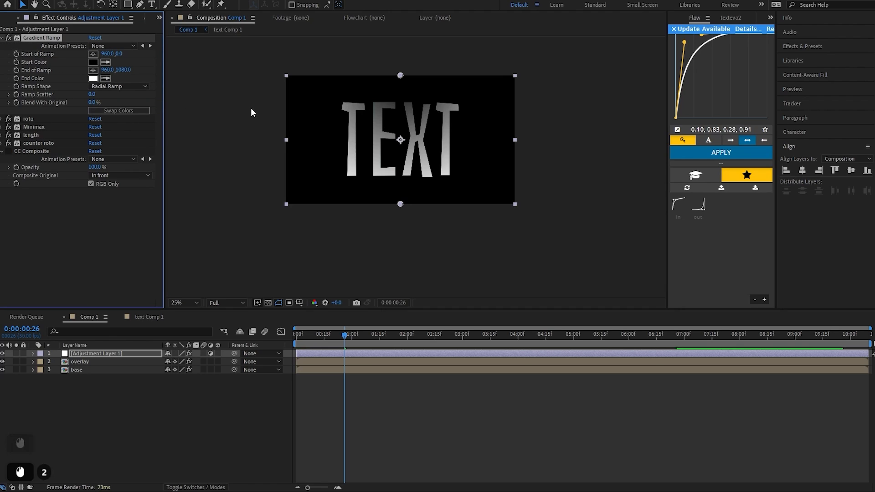
# Step: Show the transparency grid and place the ramp's start at about 1920, 1088 and its end at about 3344, 2120
pyautogui.moveTo(400, 75); pyautogui.dragTo(416, 132)
pyautogui.click(268, 303)
pyautogui.hotkey('ctrl', 'z')
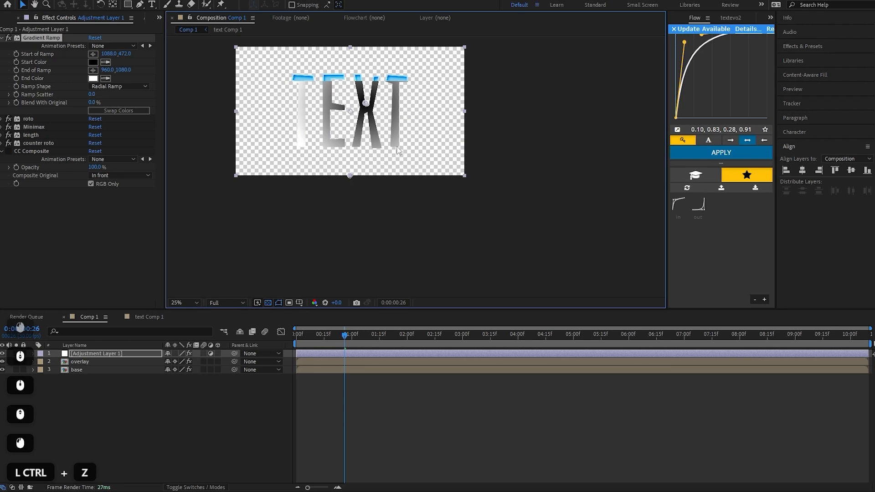
pyautogui.click(411, 144)
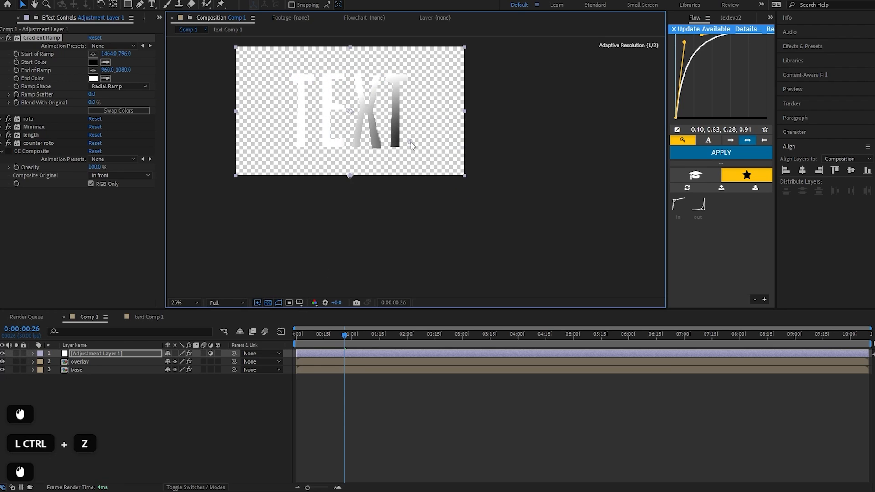
pyautogui.moveTo(352, 174)
pyautogui.mouseDown()
pyautogui.moveTo(366, 196)
pyautogui.moveTo(557, 268)
pyautogui.mouseUp()
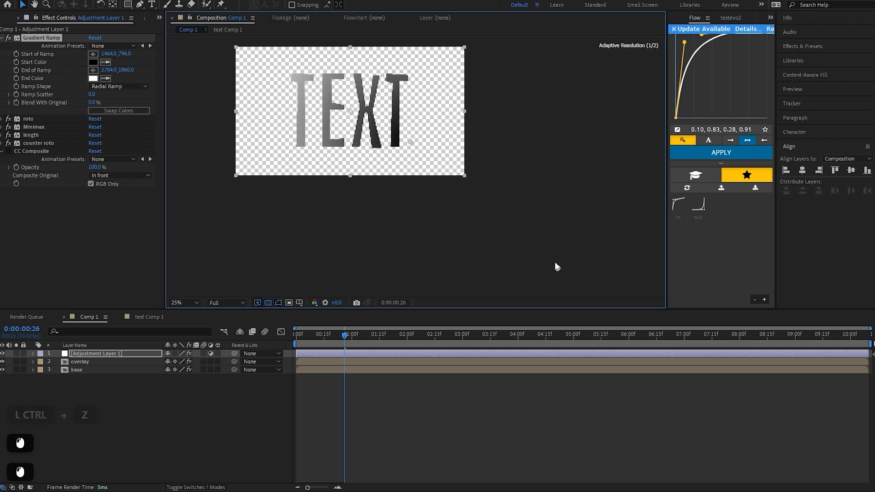
pyautogui.moveTo(412, 140); pyautogui.dragTo(433, 163)
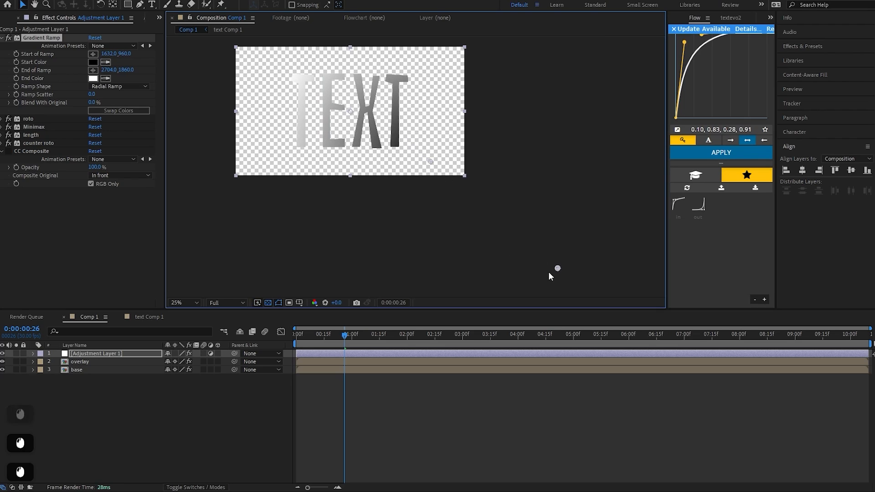
pyautogui.moveTo(557, 268); pyautogui.dragTo(587, 278)
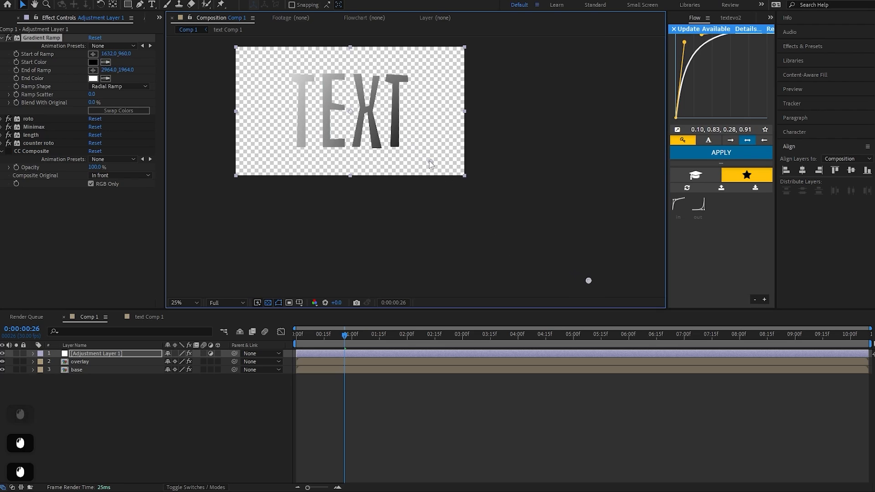
pyautogui.moveTo(430, 161); pyautogui.dragTo(464, 176)
pyautogui.moveTo(591, 279); pyautogui.dragTo(633, 298)
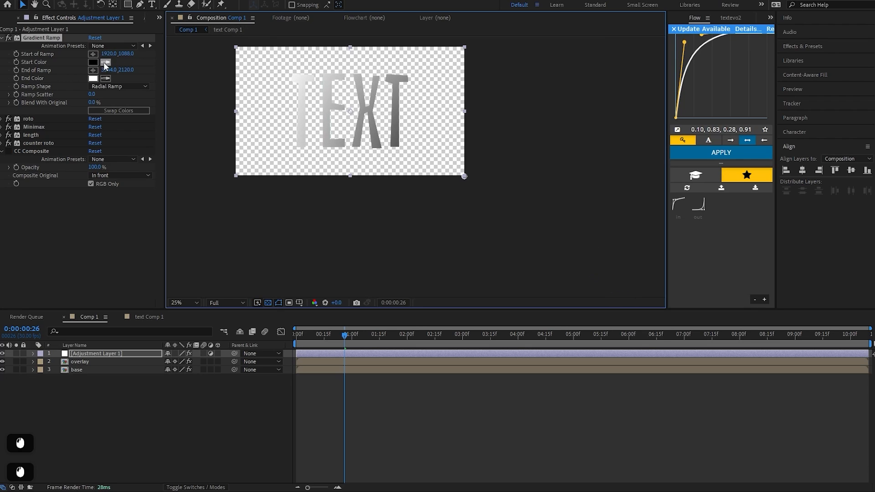
# Step: Set the Gradient Ramp's start color to FECC76, copying the code from the Notepad notes
pyautogui.click(92, 62)
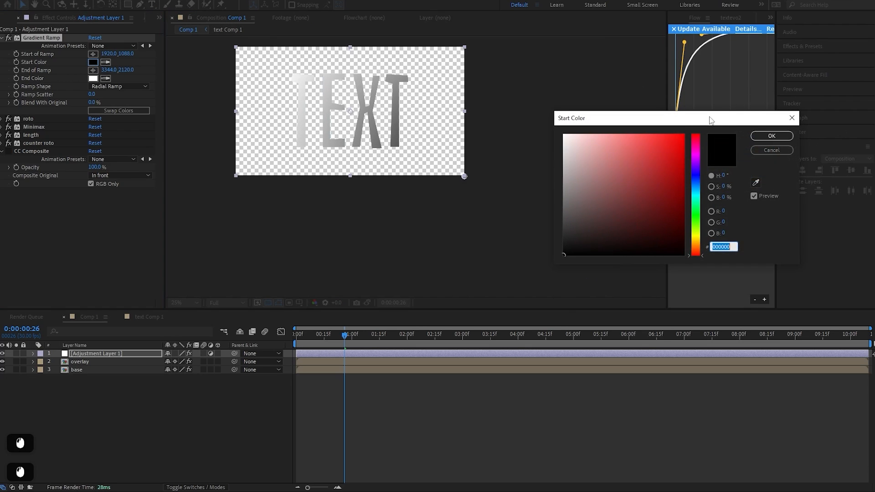
pyautogui.moveTo(710, 119); pyautogui.dragTo(694, 106)
pyautogui.hotkey('alt', 'Tab')
pyautogui.moveTo(308, 440); pyautogui.dragTo(335, 439)
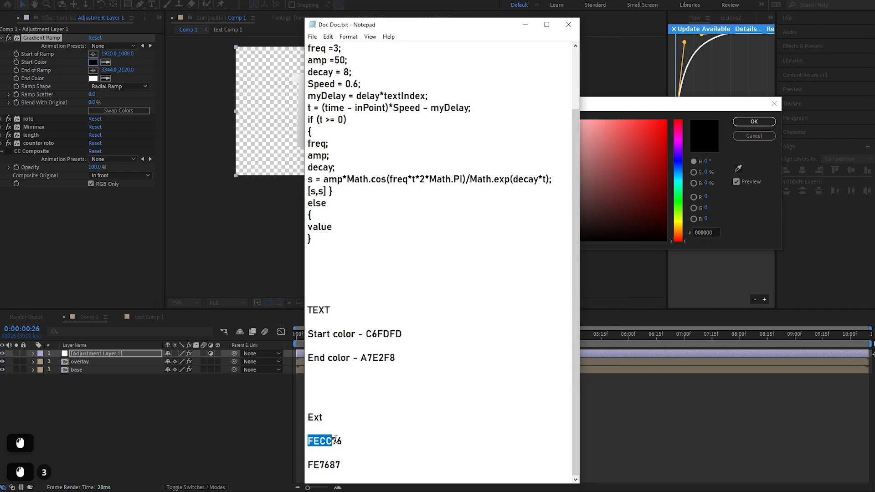
pyautogui.hotkey('ctrl', 'c')
pyautogui.click(524, 25)
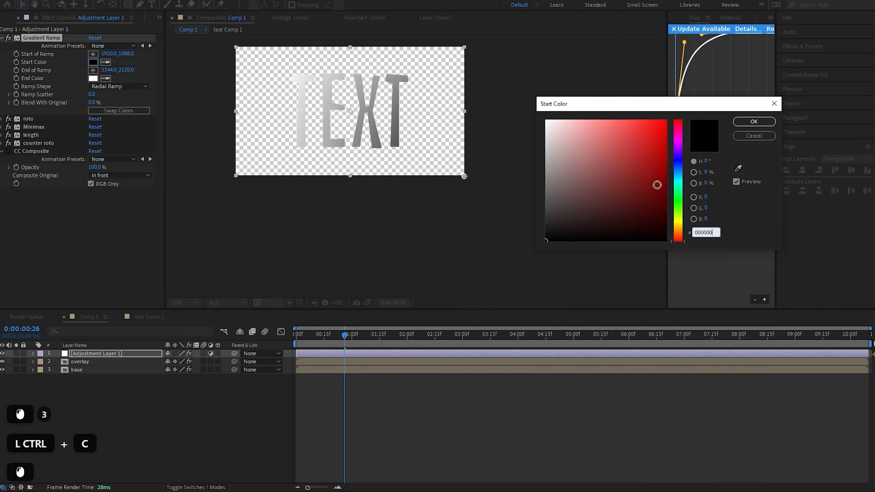
pyautogui.hotkey('ctrl', 'a')
pyautogui.hotkey('ctrl', 'v')
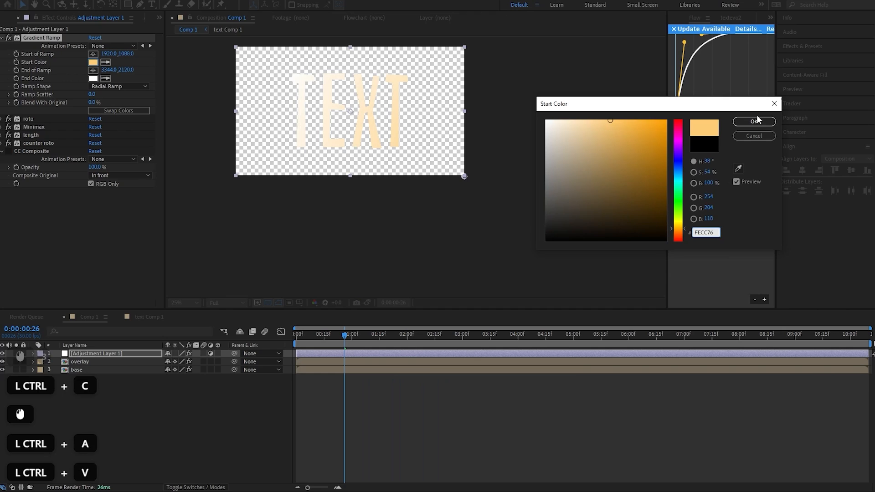
pyautogui.click(757, 122)
# Step: Set the Gradient Ramp's end color to FE7687, copying the code from the Notepad notes
pyautogui.click(92, 78)
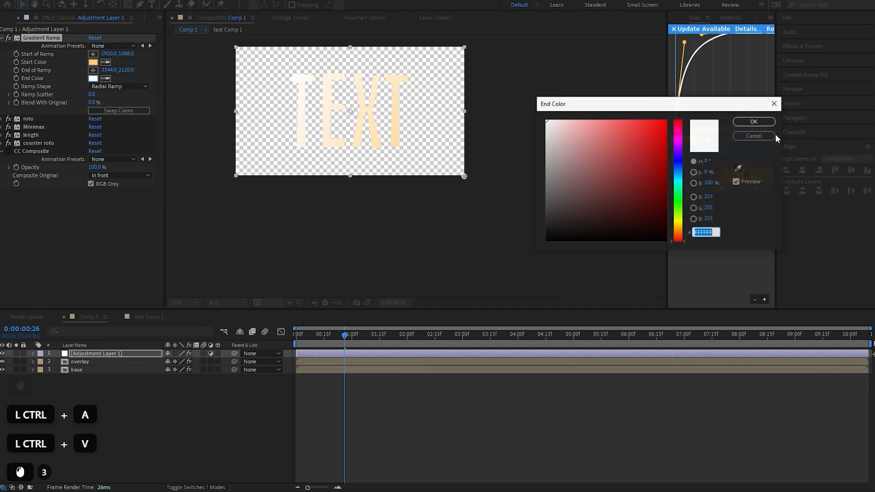
pyautogui.click(325, 464)
pyautogui.doubleClick(324, 465)
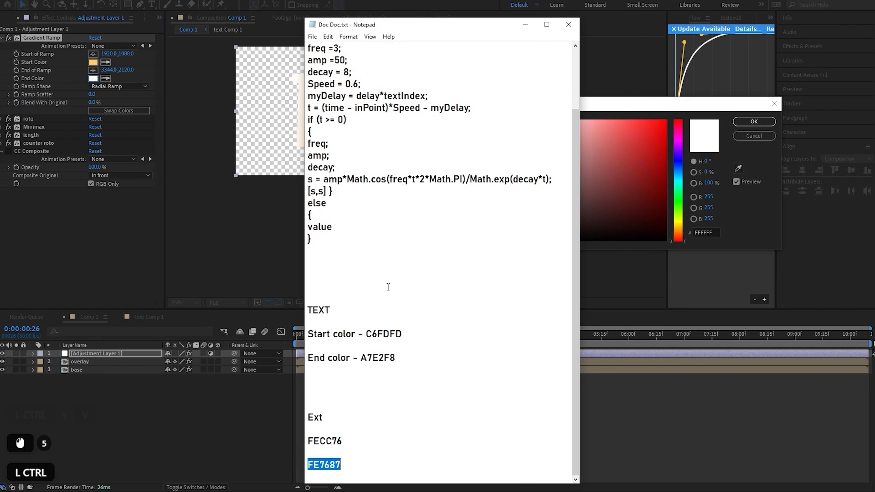
pyautogui.hotkey('ctrl', 'c')
pyautogui.click(525, 24)
pyautogui.hotkey('ctrl', 'a')
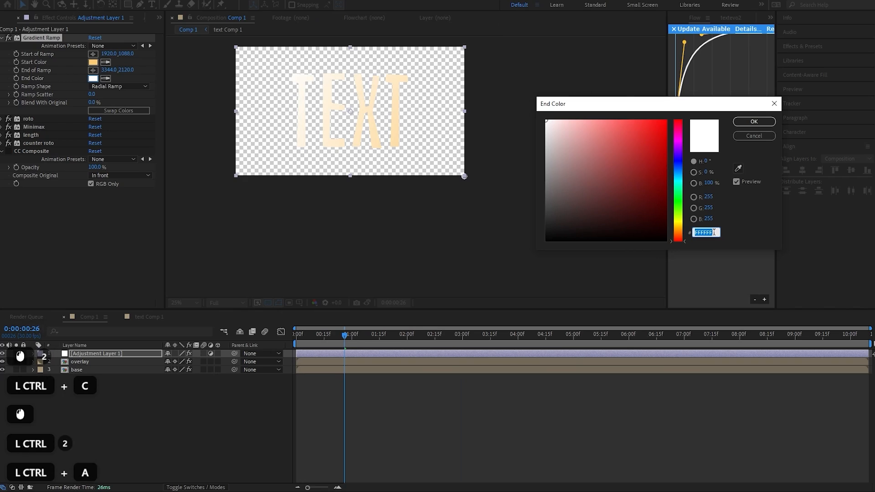
pyautogui.hotkey('ctrl', 'v')
pyautogui.click(753, 121)
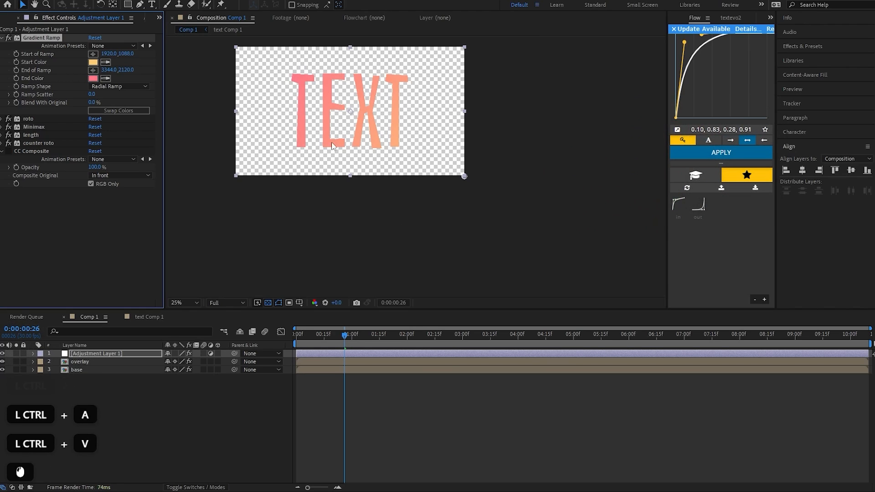
# Step: Collapse the Gradient Ramp settings and select the roto effect
pyautogui.click(2, 39)
pyautogui.click(9, 46)
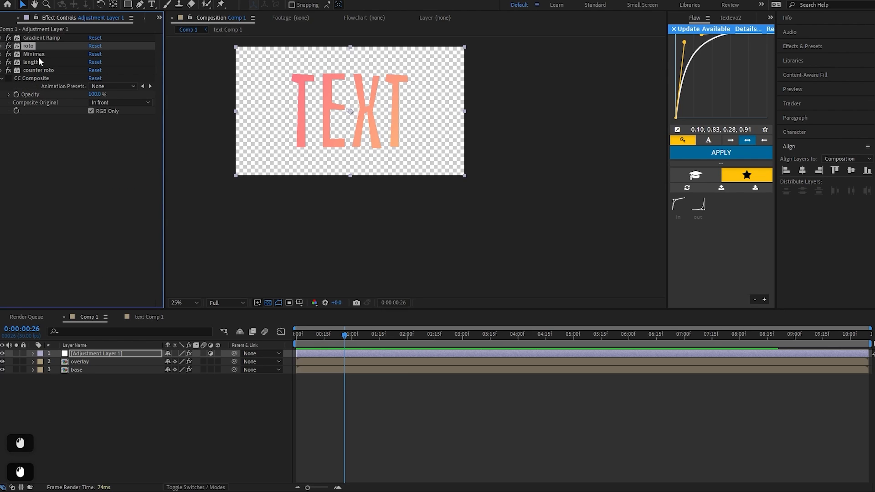
# Step: Set the rotation of the roto transform effect on Adjustment Layer 1 to 30°
pyautogui.click(3, 46)
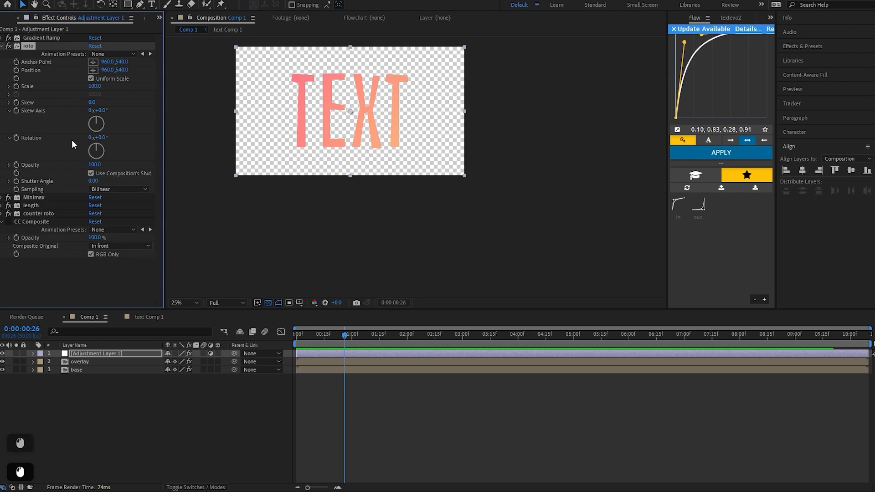
pyautogui.click(102, 137)
pyautogui.write('28')
pyautogui.press('Return')
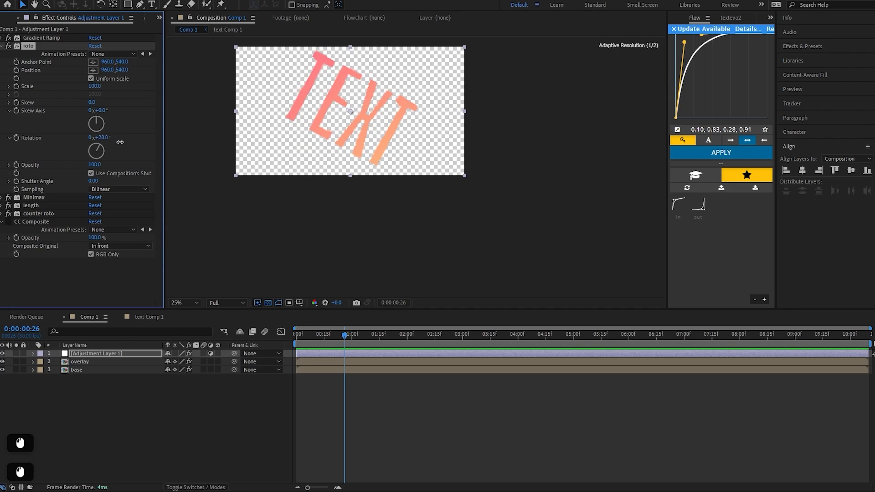
pyautogui.click(101, 137)
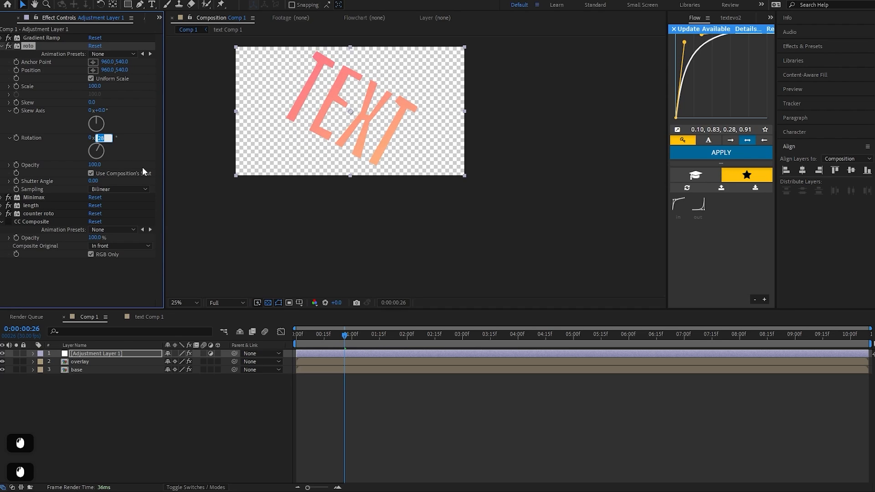
pyautogui.write('30')
pyautogui.press('Return')
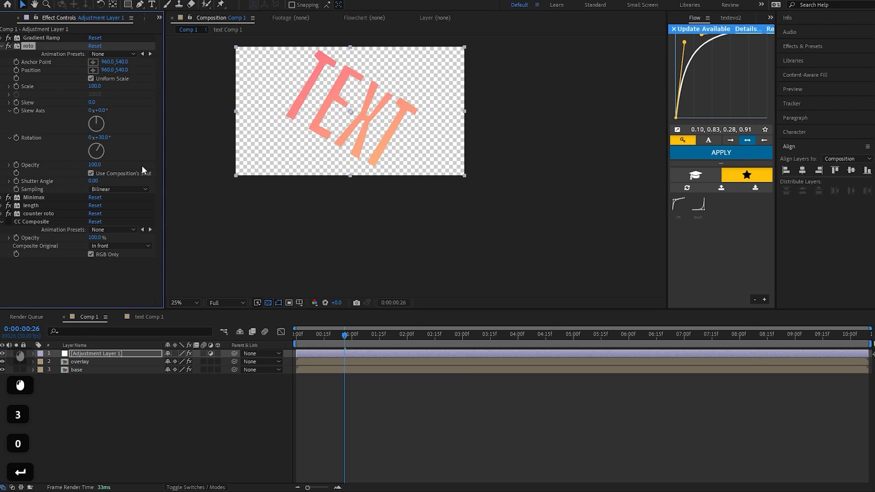
# Step: Configure the Minimax effect with its channel as Alpha and Color and its direction as Just Vertical
pyautogui.click(3, 197)
pyautogui.click(42, 196)
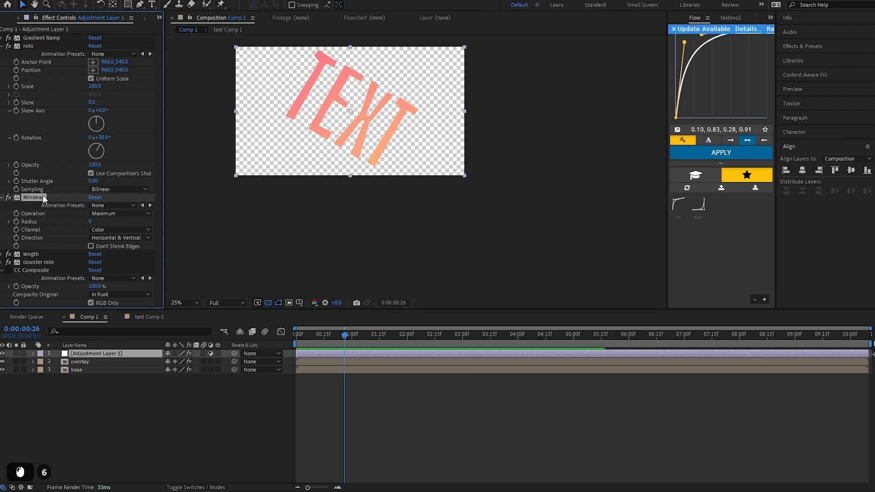
pyautogui.click(62, 234)
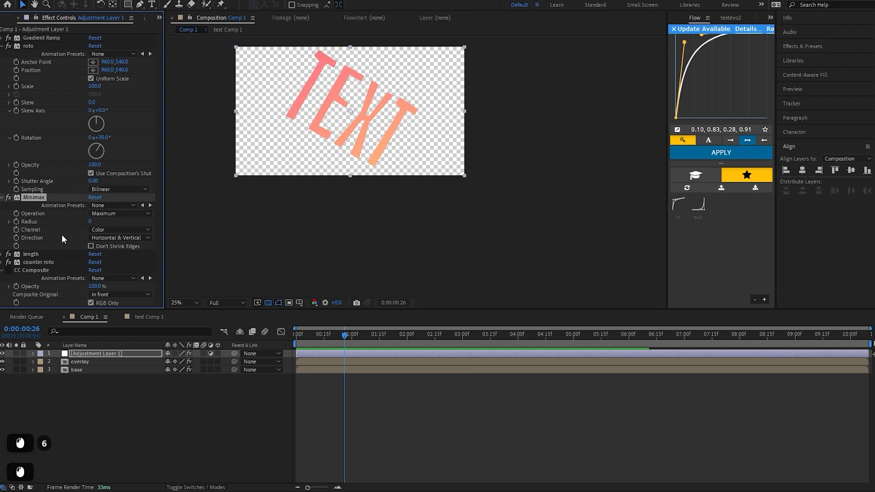
pyautogui.click(102, 229)
pyautogui.click(113, 248)
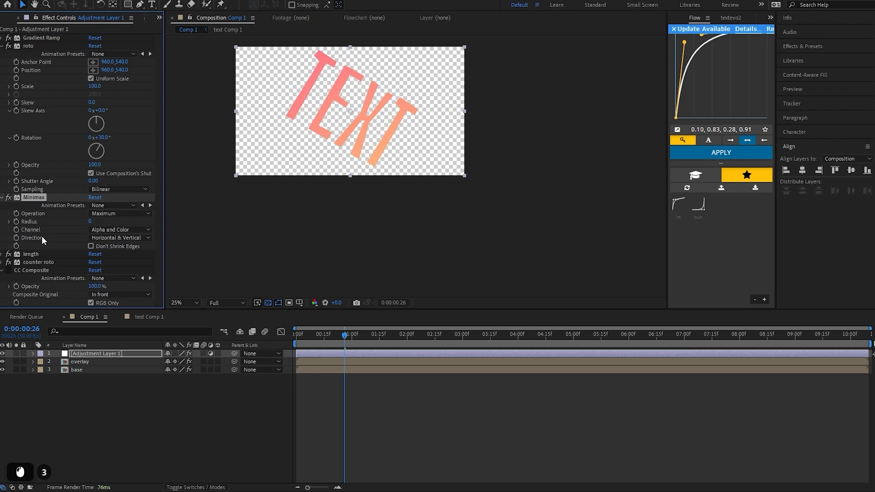
pyautogui.click(102, 237)
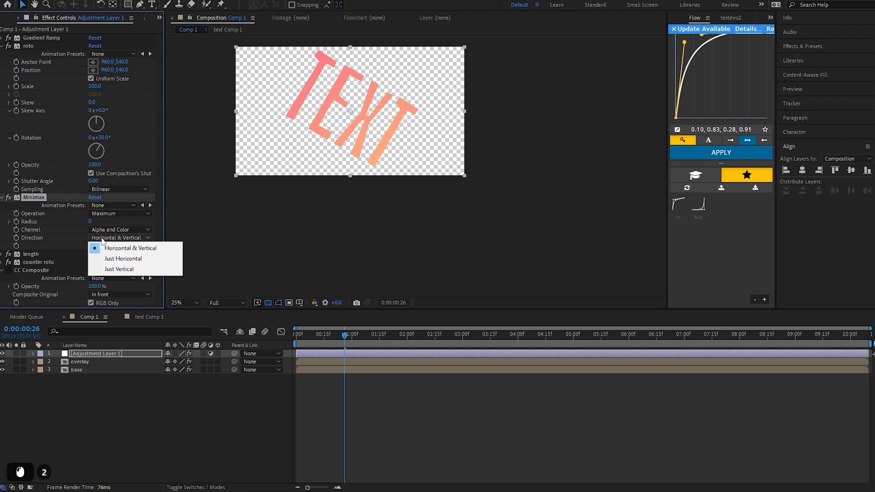
pyautogui.click(113, 269)
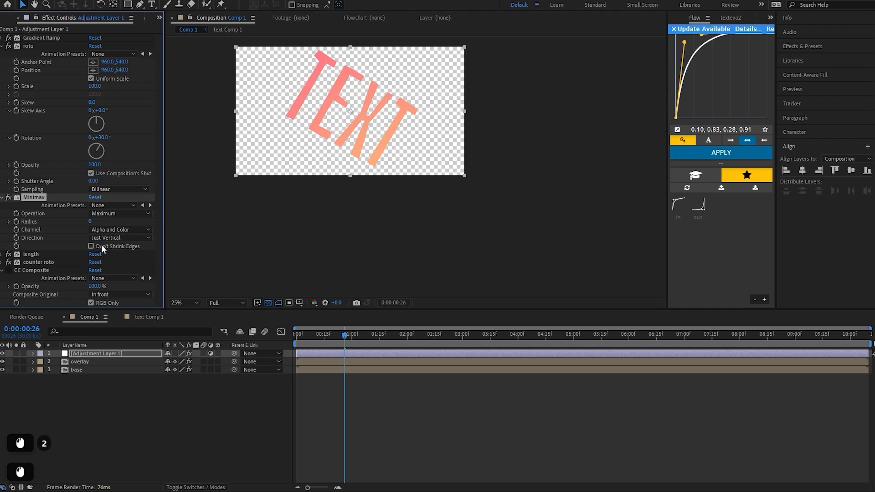
# Step: Raise the Minimax effect's radius to 70 so the text is stretched vertically
pyautogui.moveTo(89, 224); pyautogui.dragTo(146, 234)
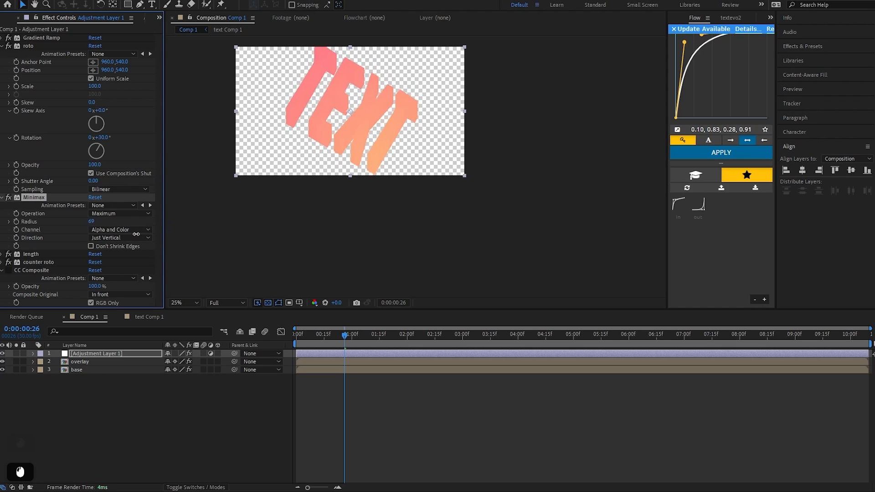
pyautogui.moveTo(94, 223); pyautogui.dragTo(103, 243)
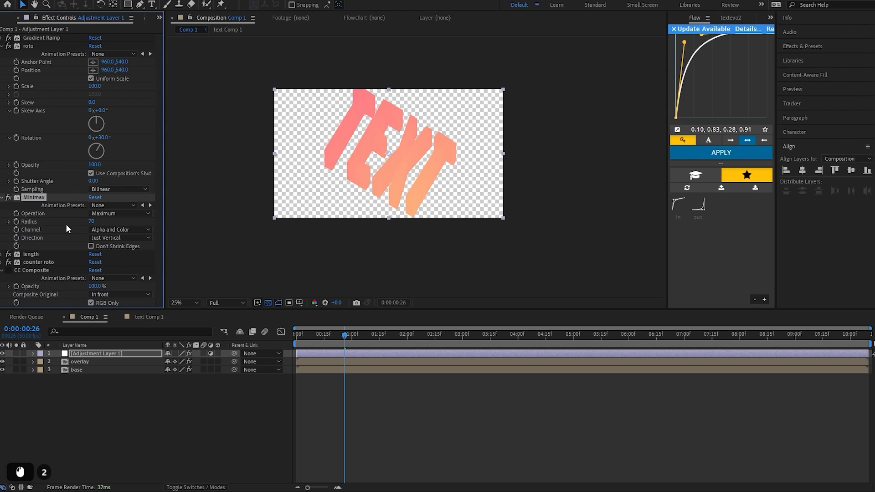
pyautogui.scroll(2, 76, 201)
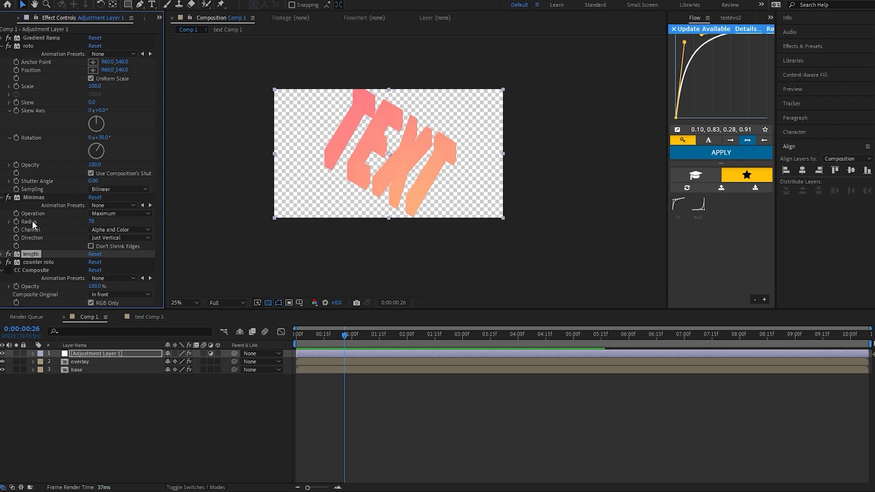
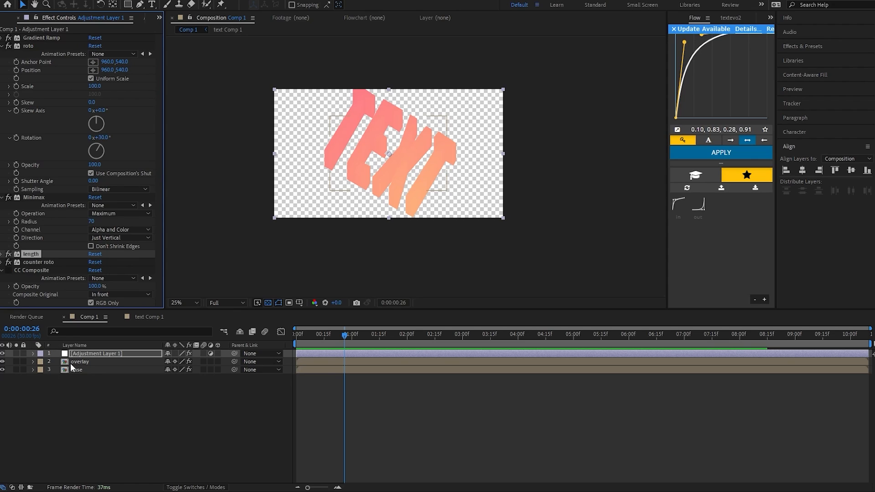
# Step: Expand the length effect of Adjustment Layer 1 in the timeline and enable an expression on its Position property
pyautogui.click(32, 354)
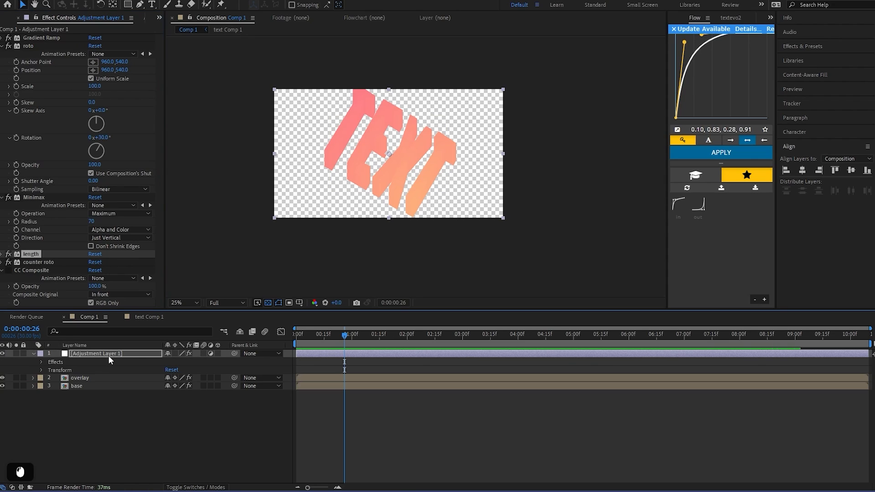
pyautogui.click(104, 353)
pyautogui.click(50, 362)
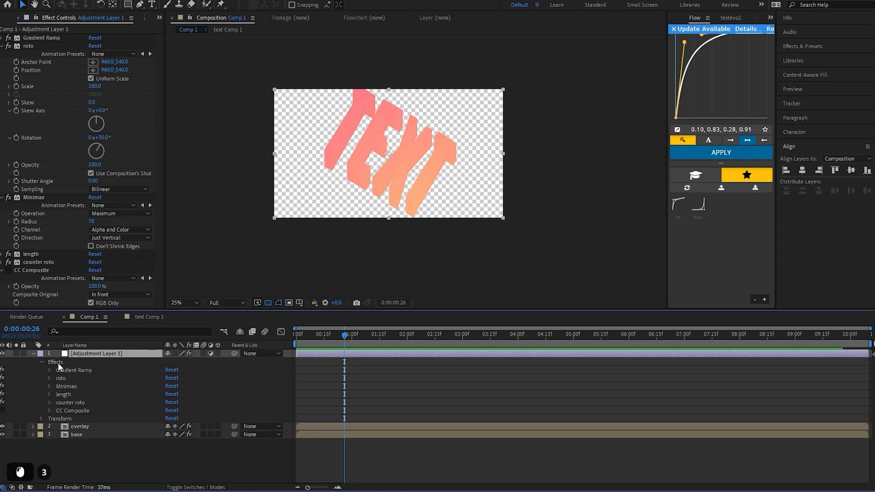
pyautogui.click(58, 392)
pyautogui.click(48, 393)
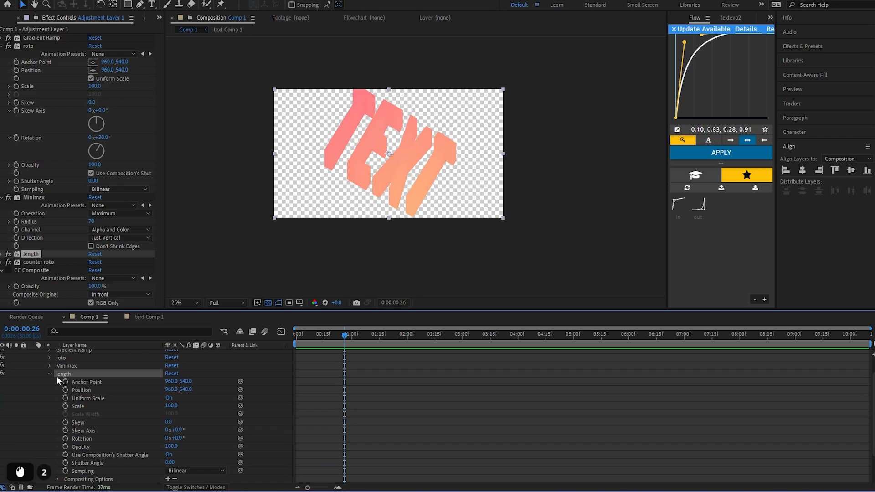
pyautogui.click(91, 389)
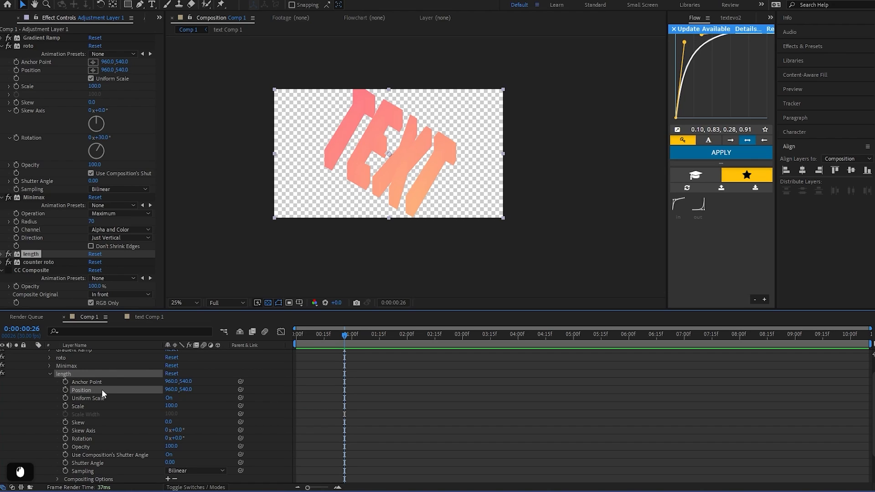
pyautogui.keyDown('alt'); pyautogui.click(64, 390); pyautogui.keyUp('alt')
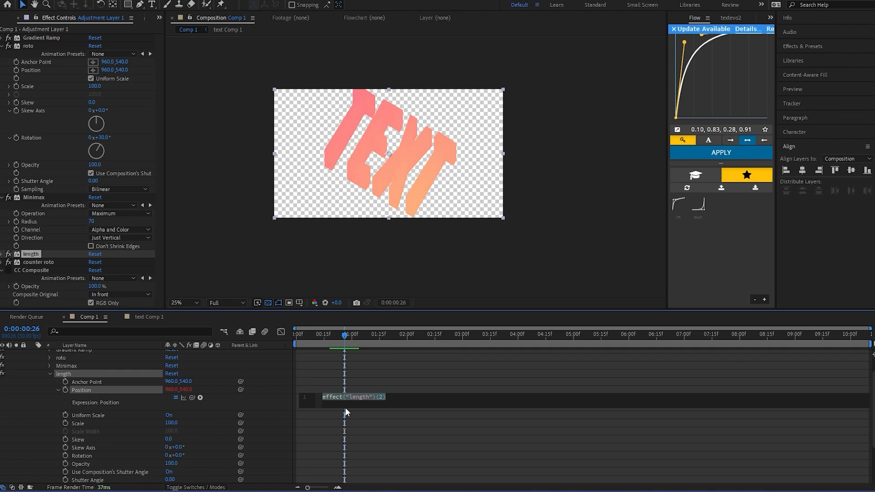
# Step: Write the length effect's Position expression as [effect("length")("Position")[0],effect("Minimax")("Radius")+effect("length")("Position")[1]]
pyautogui.write('[')
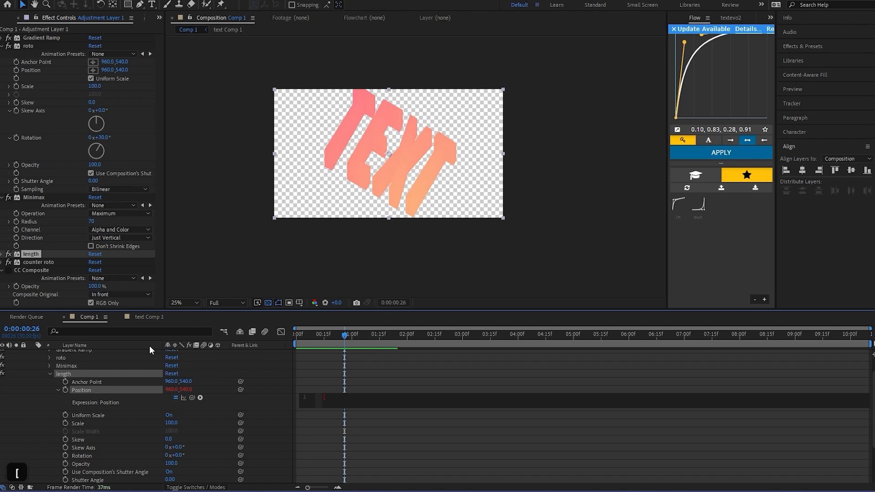
pyautogui.moveTo(191, 397); pyautogui.dragTo(169, 392)
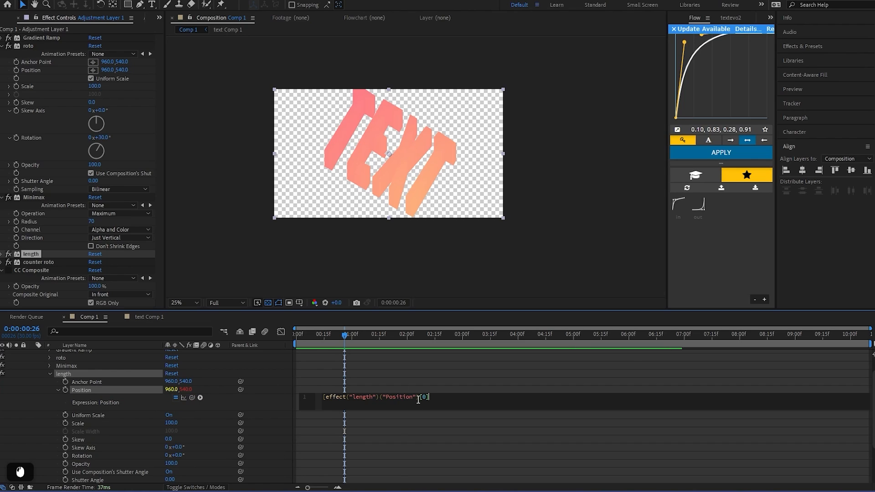
pyautogui.write(',')
pyautogui.click(192, 398)
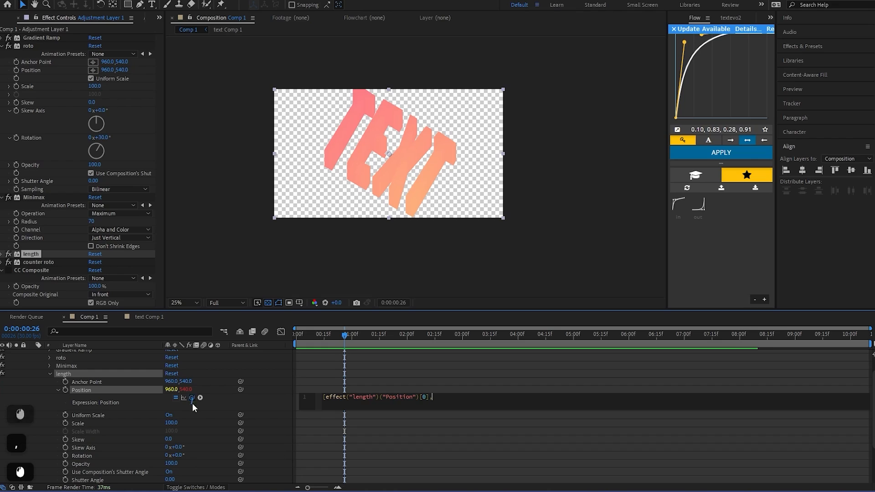
pyautogui.moveTo(196, 398); pyautogui.dragTo(32, 220)
pyautogui.press('Return')
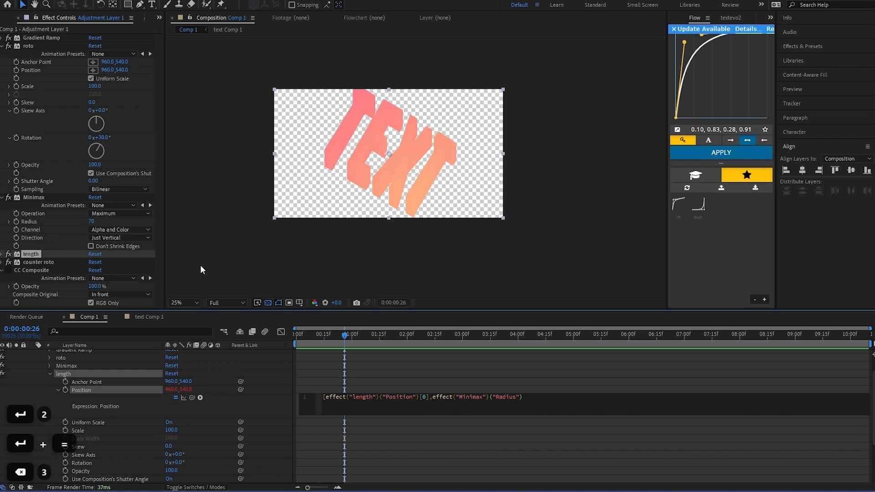
pyautogui.write('+')
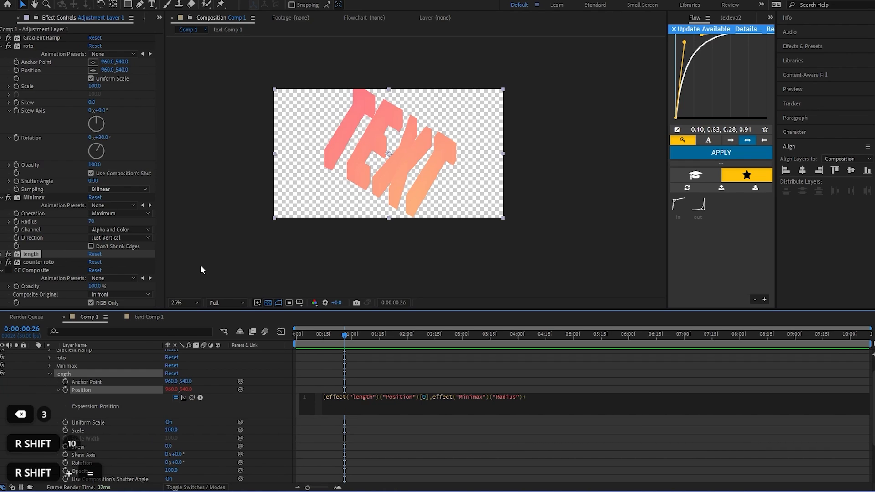
pyautogui.moveTo(192, 397); pyautogui.dragTo(189, 389)
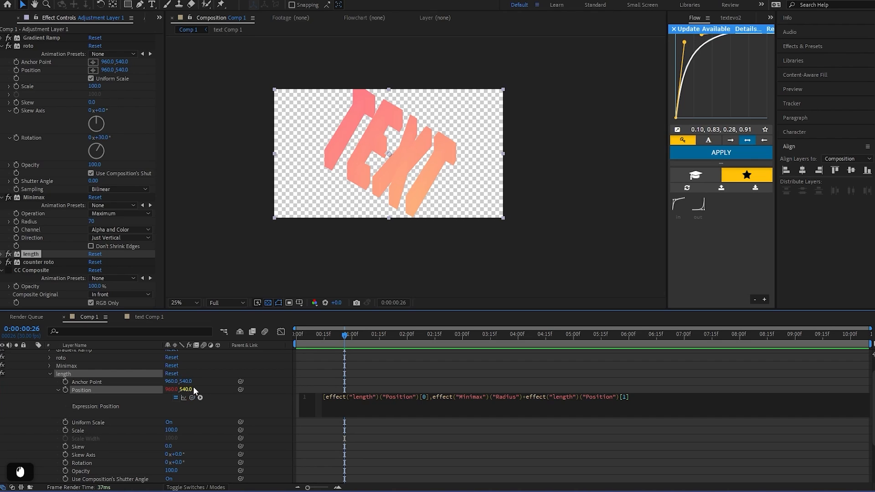
pyautogui.write(']')
pyautogui.click(370, 444)
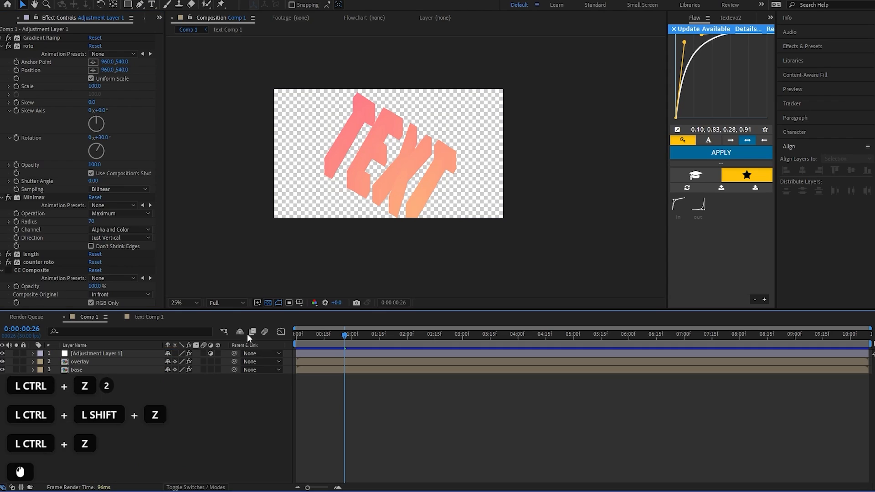
# Step: Enable the CC Composite effect on Adjustment Layer 1 and turn off its RGB Only option
pyautogui.click(8, 270)
pyautogui.click(28, 270)
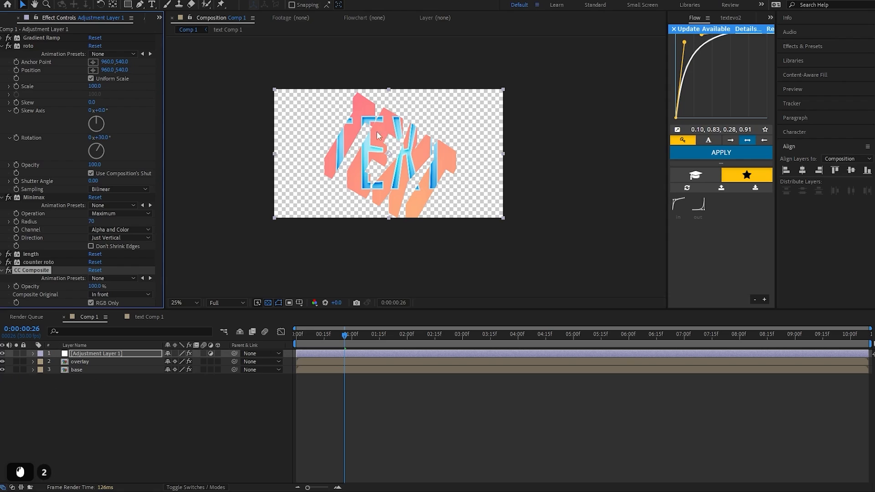
pyautogui.click(90, 303)
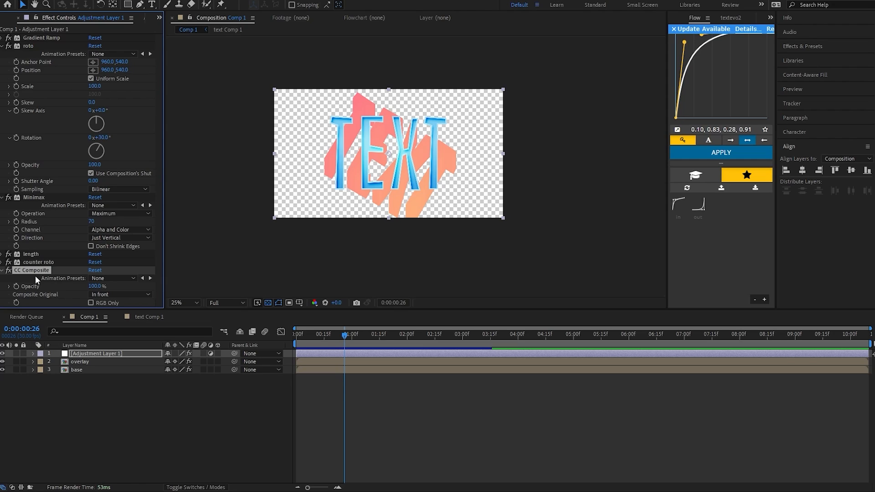
# Step: Try duplicating the overlay and base layers with the copies above Adjustment Layer 1, and undo the duplication
pyautogui.moveTo(69, 379); pyautogui.dragTo(86, 365)
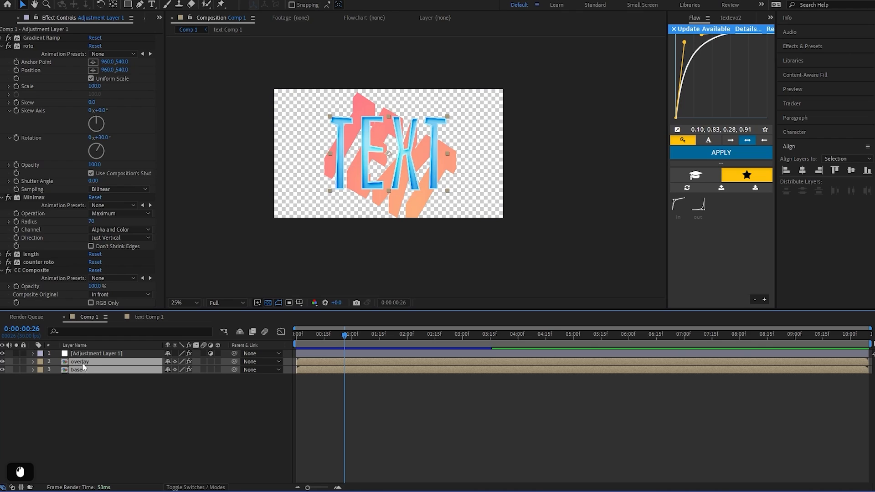
pyautogui.click(86, 391)
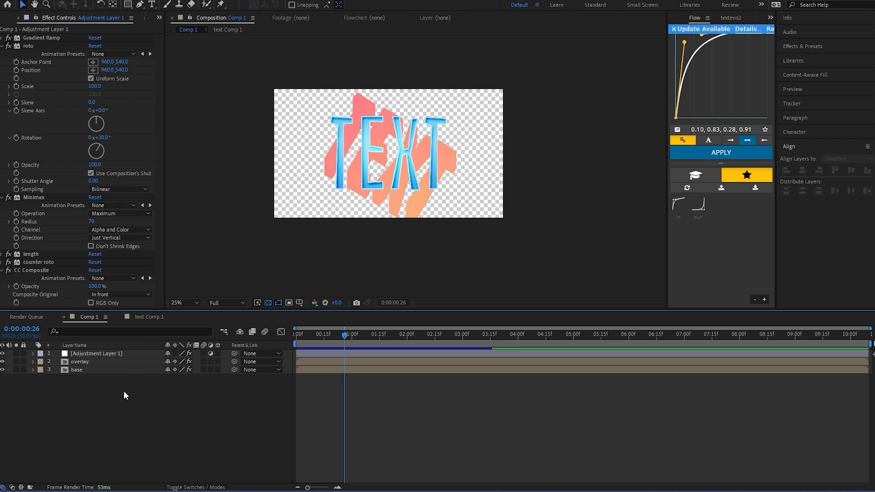
pyautogui.keyDown('ctrl'); pyautogui.click(94, 363); pyautogui.keyUp('ctrl')
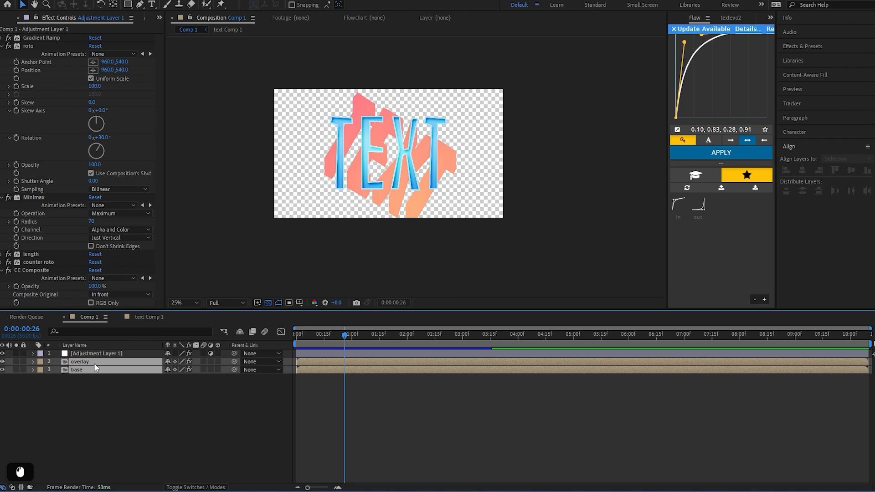
pyautogui.hotkey('ctrl', 'd')
pyautogui.moveTo(80, 376); pyautogui.dragTo(89, 349)
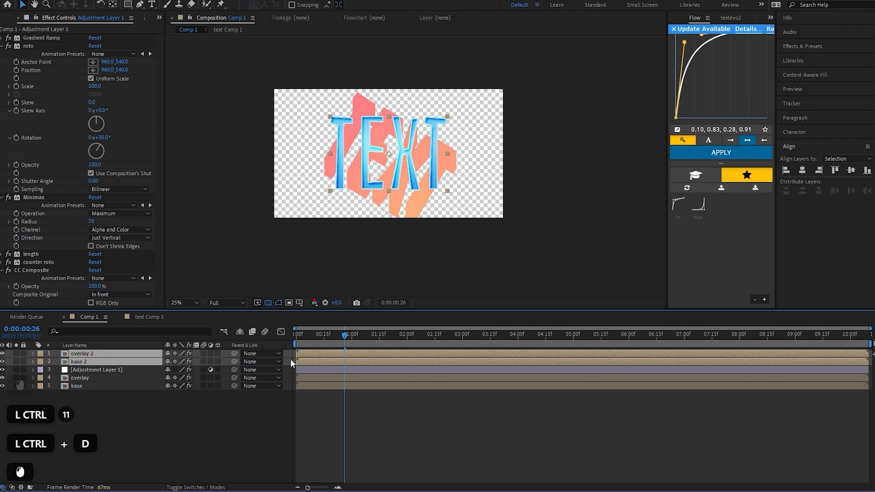
pyautogui.click(362, 410)
pyautogui.click(140, 362)
pyautogui.hotkey('ctrl', 'z')
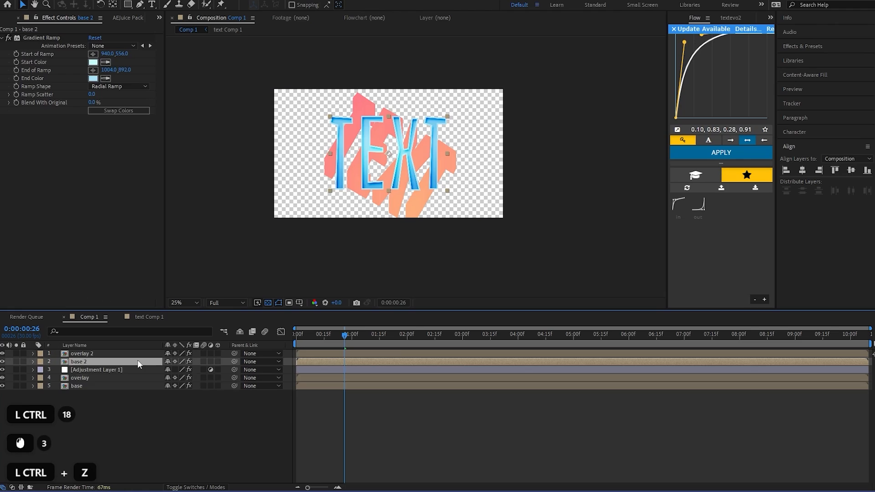
pyautogui.hotkey('ctrl', 'z')
pyautogui.click(119, 355)
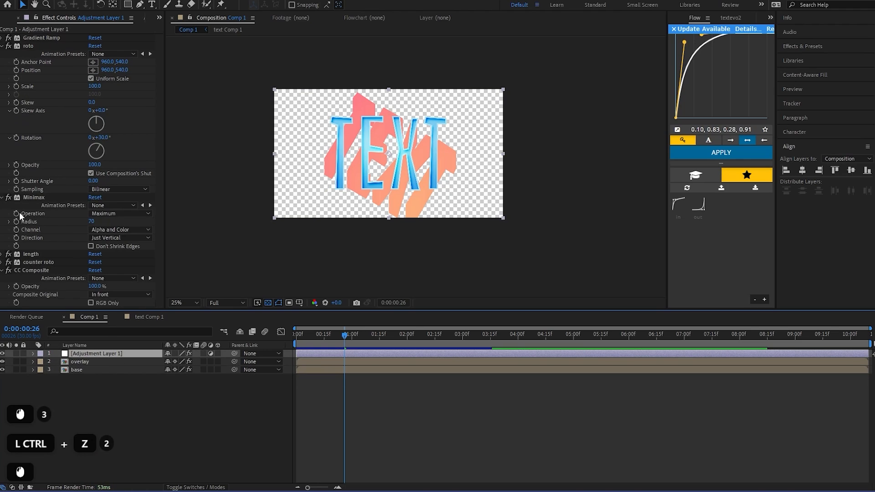
pyautogui.click(31, 271)
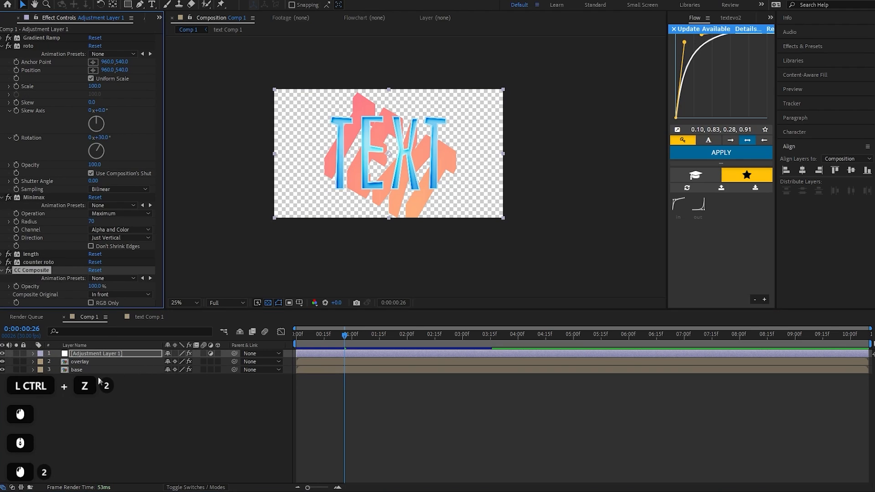
pyautogui.moveTo(97, 376); pyautogui.dragTo(89, 358)
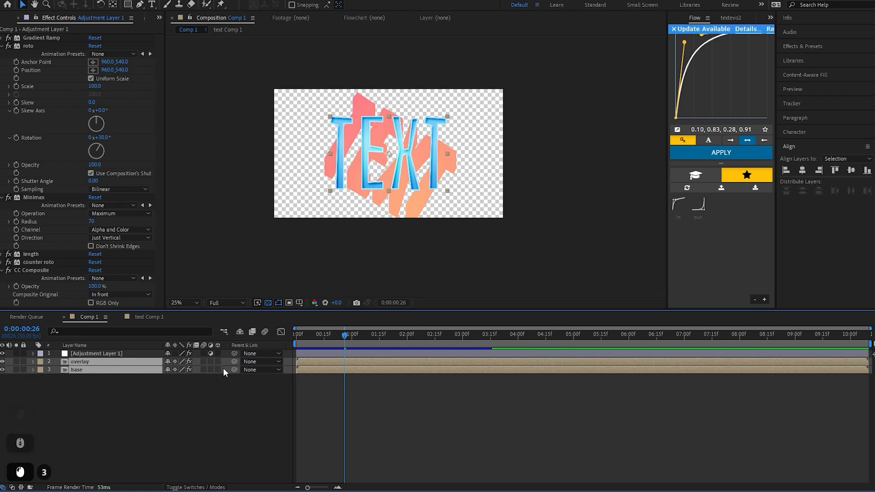
pyautogui.click(46, 223)
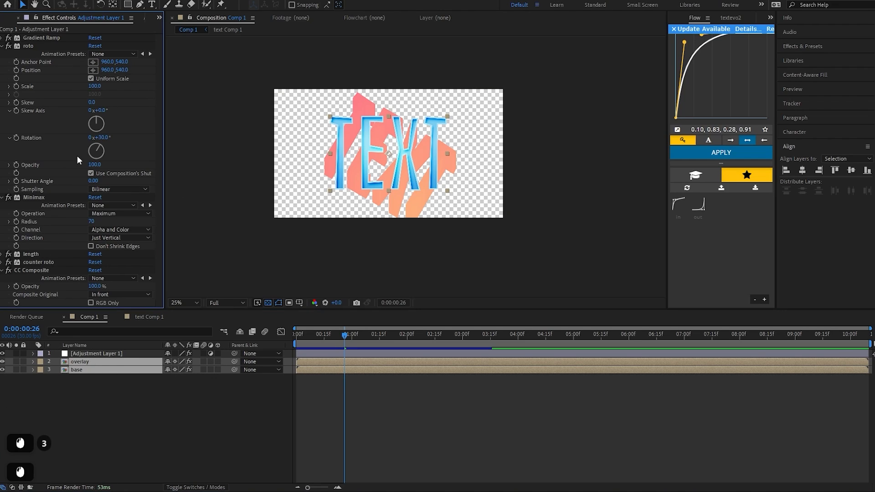
pyautogui.click(48, 206)
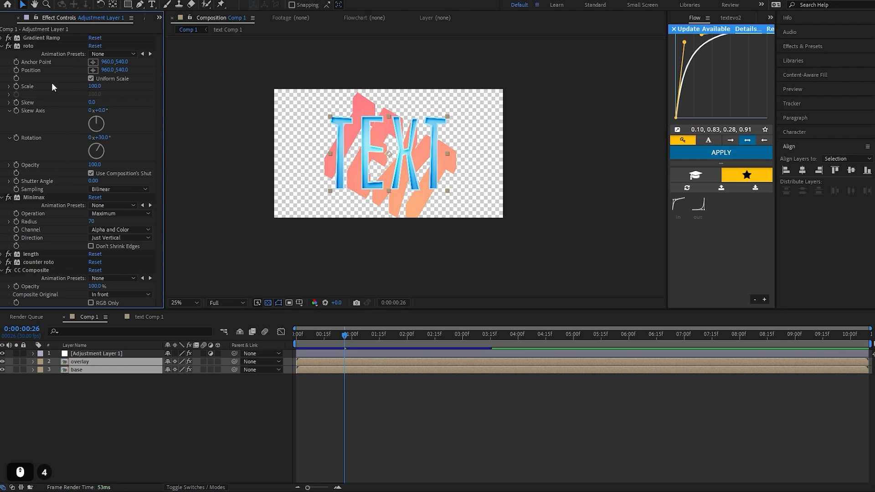
pyautogui.click(37, 37)
pyautogui.click(39, 197)
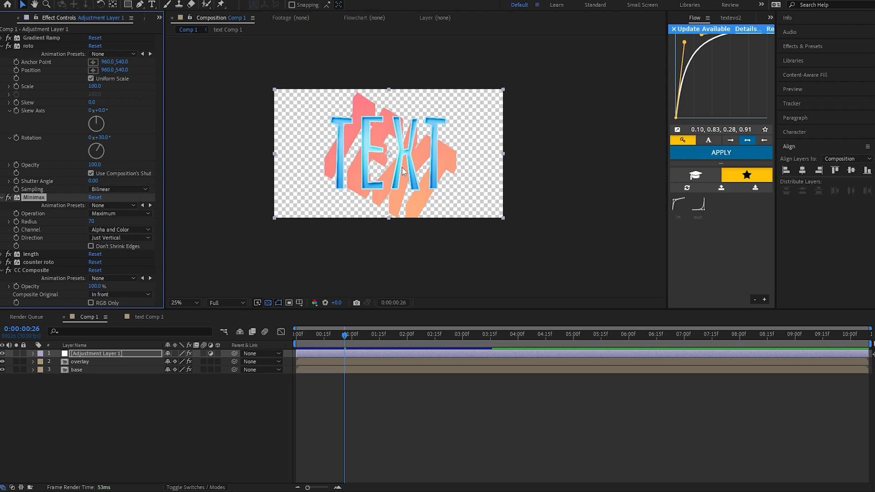
pyautogui.tripleClick(31, 198)
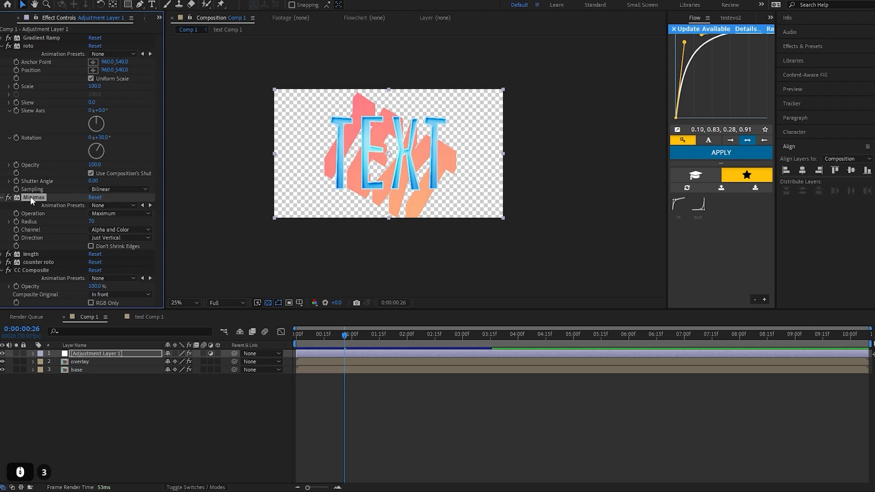
# Step: Expand the counter roto effect on Adjustment Layer 1 and try a Rotation of -30°
pyautogui.click(16, 263)
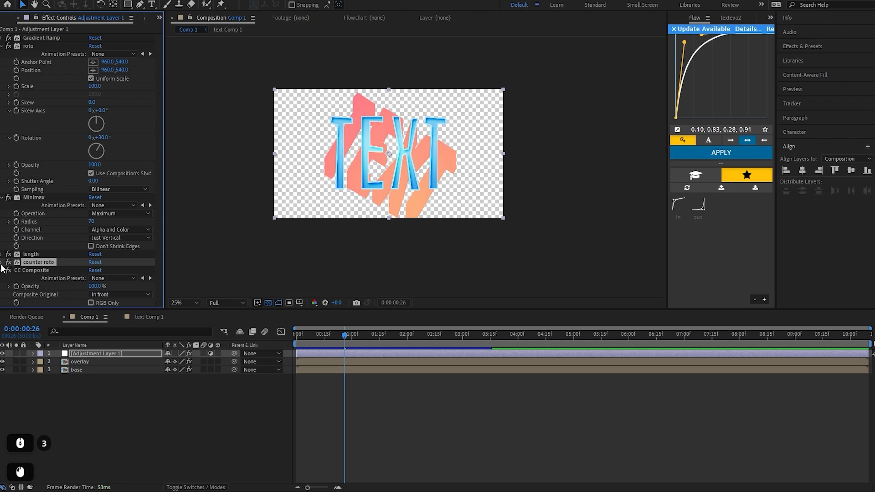
pyautogui.click(2, 263)
pyautogui.scroll(-3, 52, 220)
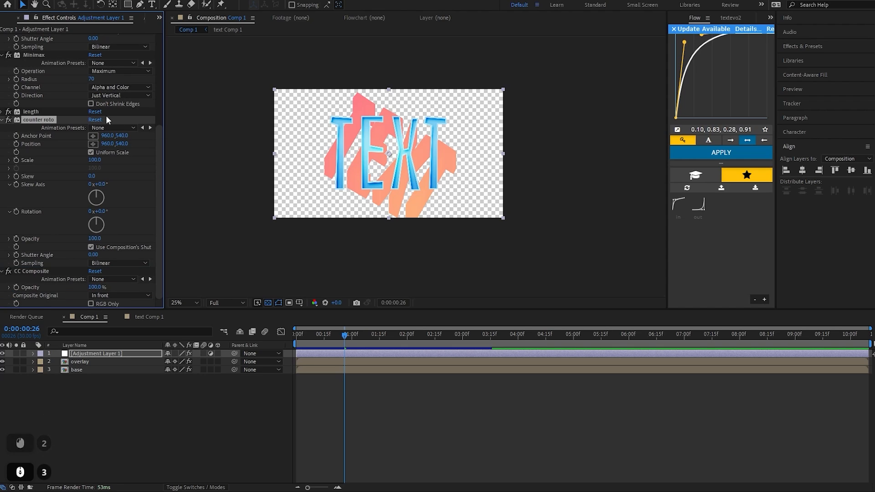
pyautogui.scroll(3, 106, 116)
pyautogui.scroll(-1, 50, 139)
pyautogui.scroll(-3, 51, 139)
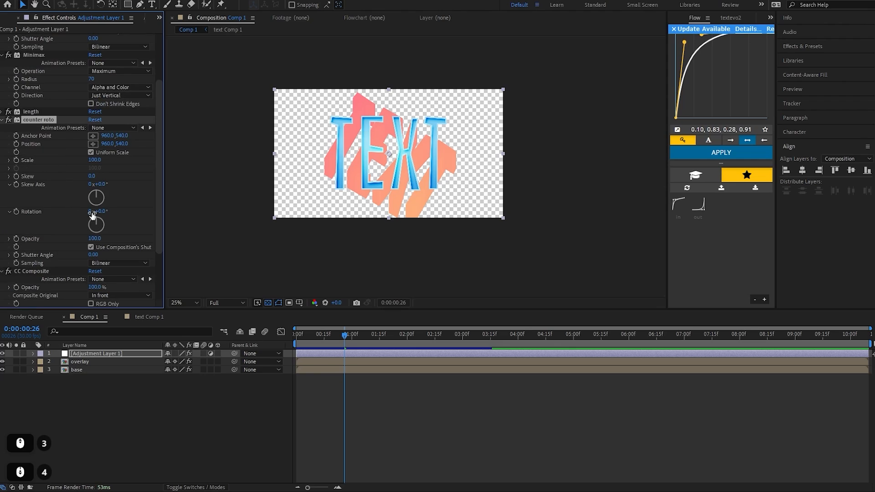
pyautogui.click(101, 211)
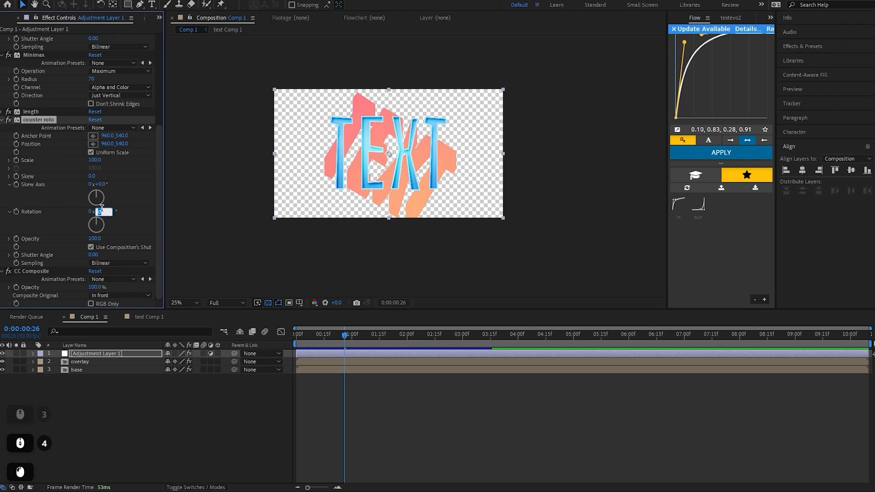
pyautogui.write('-30')
pyautogui.press('Return')
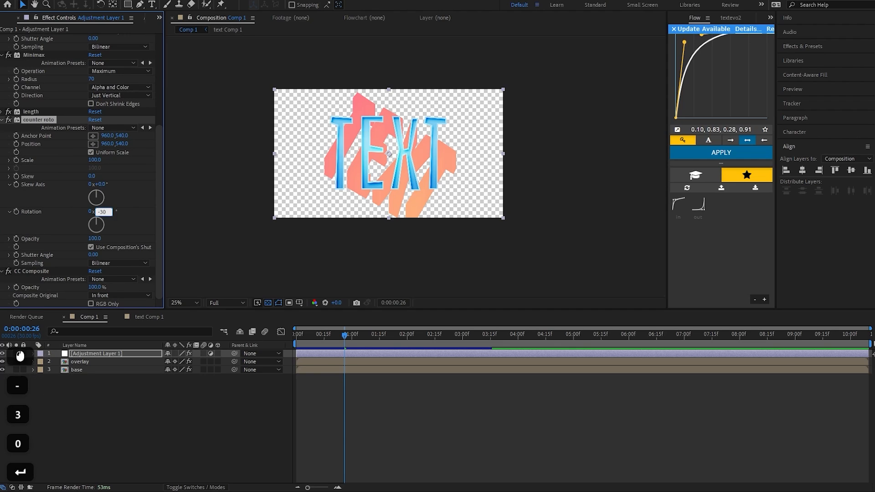
pyautogui.hotkey('ctrl', 'z')
# Step: Try a Rotation of 90° on the roto effect of Adjustment Layer 1
pyautogui.scroll(5, 64, 139)
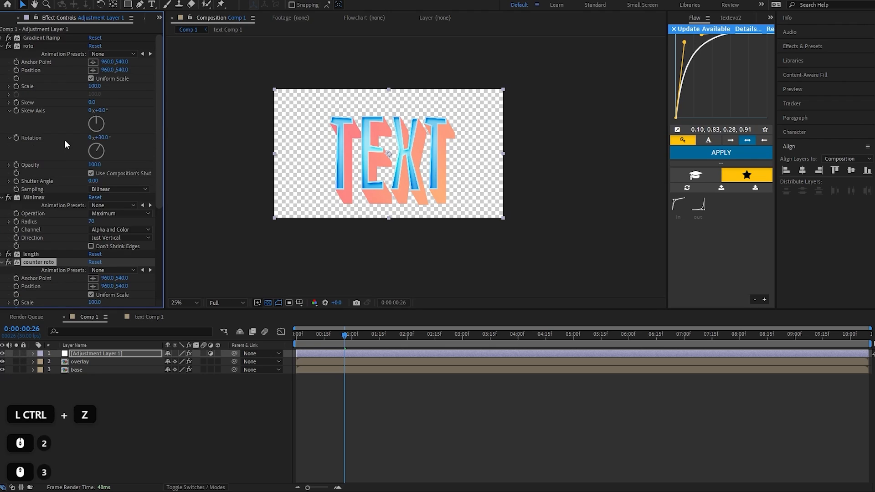
pyautogui.scroll(-1, 271, 174)
pyautogui.scroll(1, 352, 178)
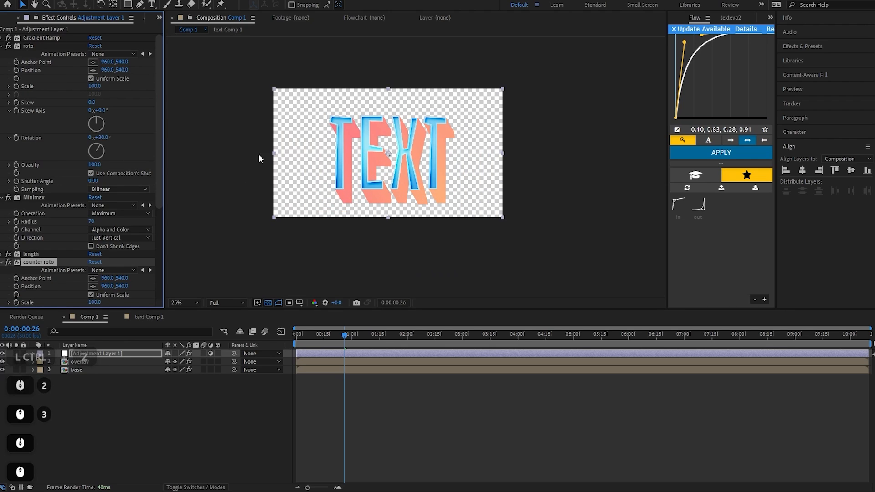
pyautogui.scroll(-3, 37, 127)
pyautogui.scroll(3, 55, 114)
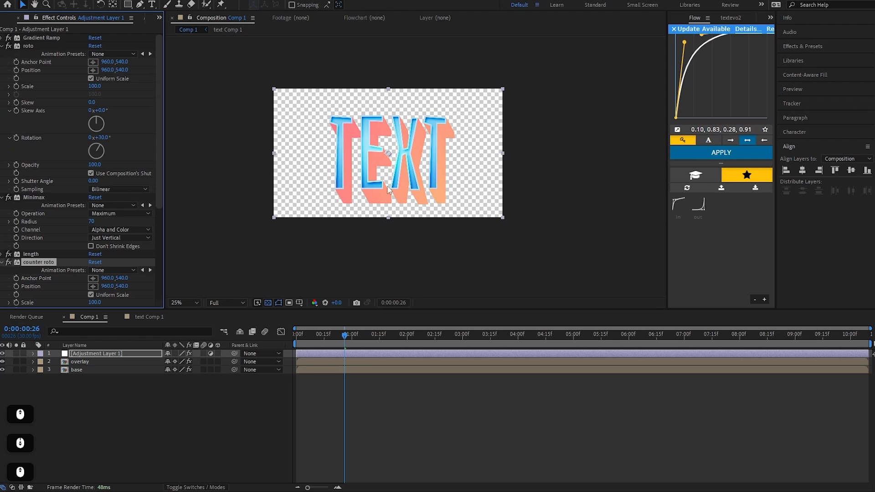
pyautogui.moveTo(101, 137)
pyautogui.mouseDown()
pyautogui.moveTo(89, 137)
pyautogui.moveTo(98, 139)
pyautogui.mouseUp()
pyautogui.click(102, 137)
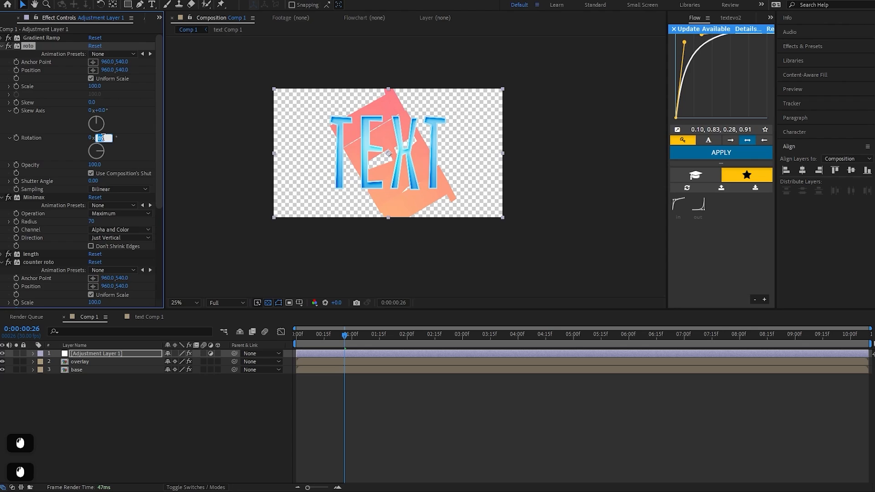
pyautogui.write('90')
pyautogui.press('Return')
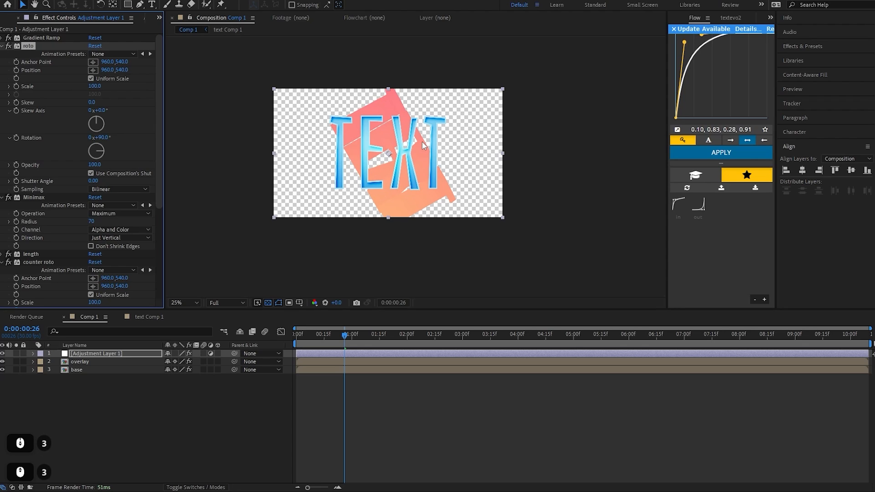
# Step: Try a Rotation of -90° on the counter roto effect to cancel the roto angle
pyautogui.scroll(-3, 69, 91)
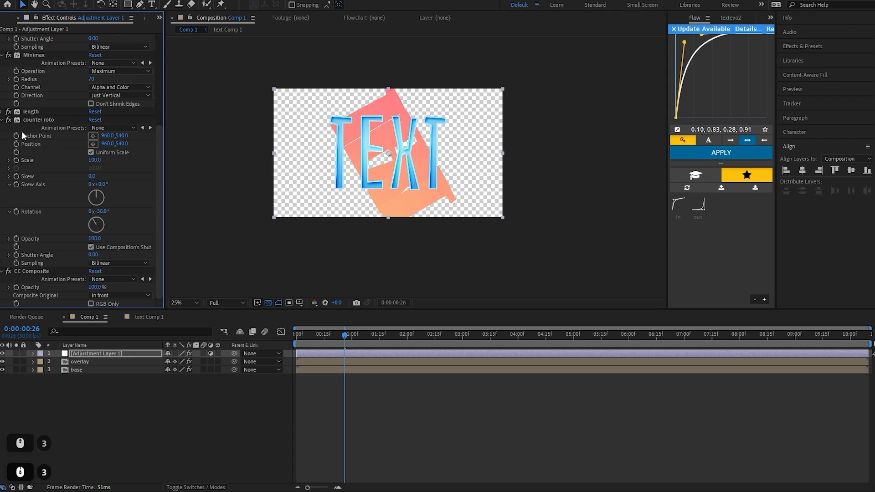
pyautogui.click(103, 212)
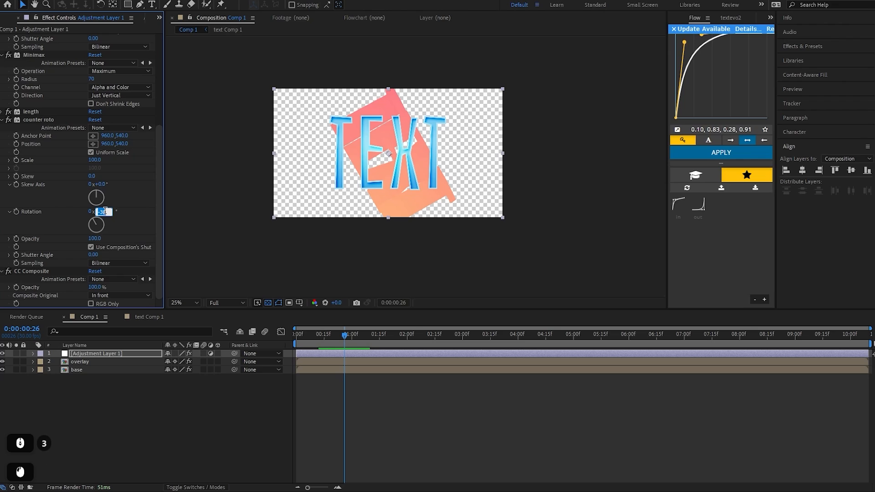
pyautogui.write('-90')
pyautogui.press('Return')
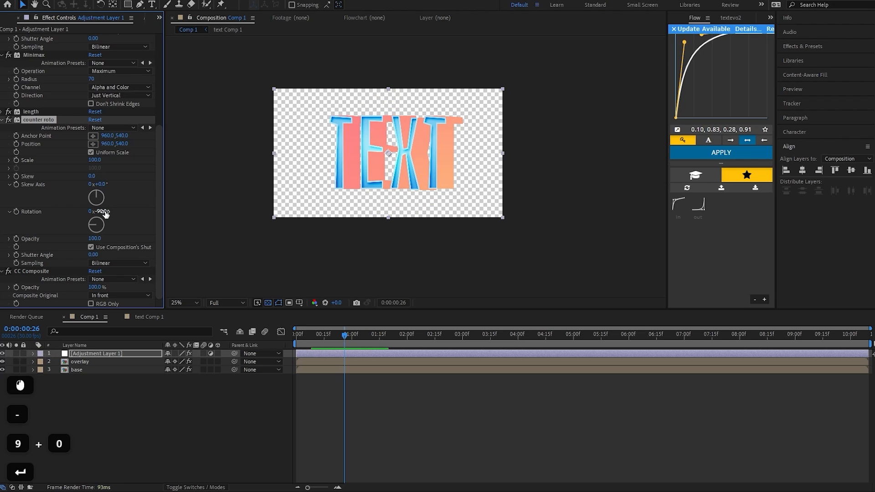
# Step: Undo the trial Rotation changes on the roto and counter roto effects
pyautogui.hotkey('ctrl', 'z')
pyautogui.hotkey('ctrl', 'z')
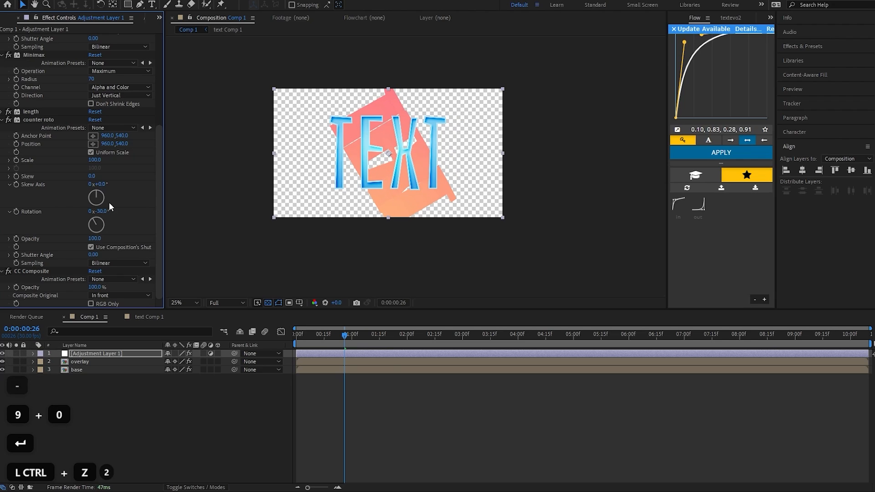
pyautogui.hotkey('ctrl', 'z')
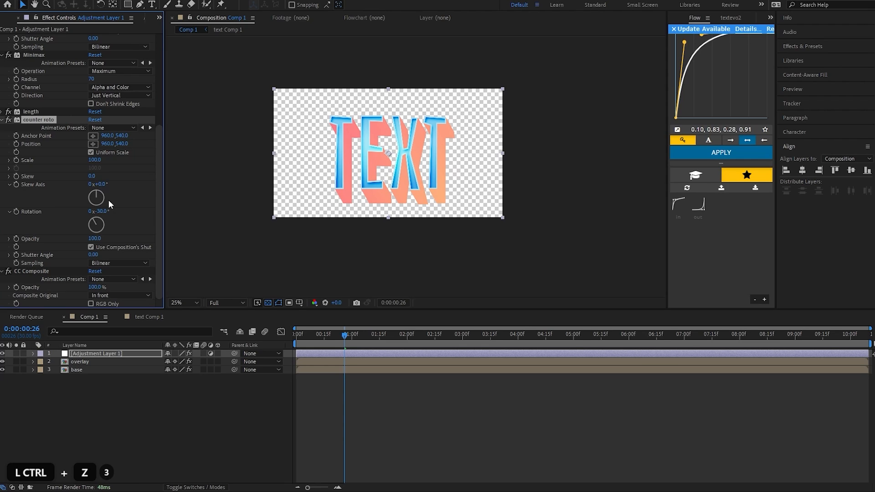
pyautogui.rightClick(108, 200)
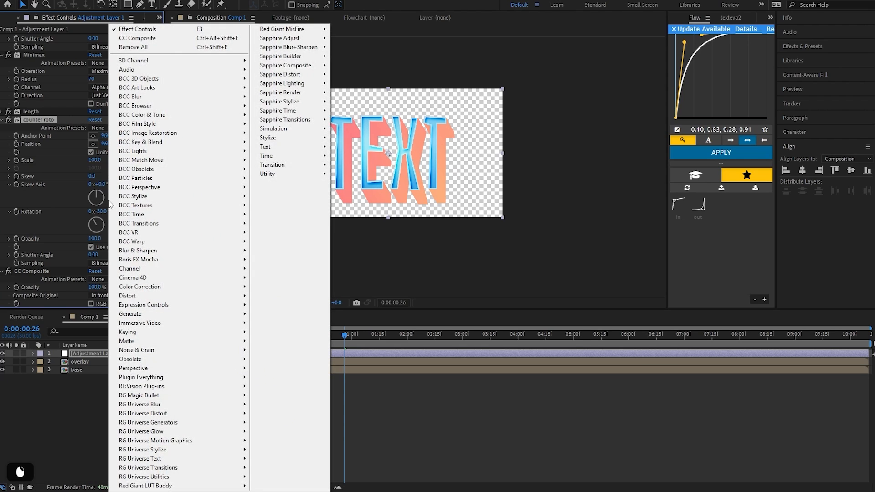
# Step: Expand the counter roto effect of Adjustment Layer 1 in the timeline and enable an expression on its Rotation property
pyautogui.click(98, 352)
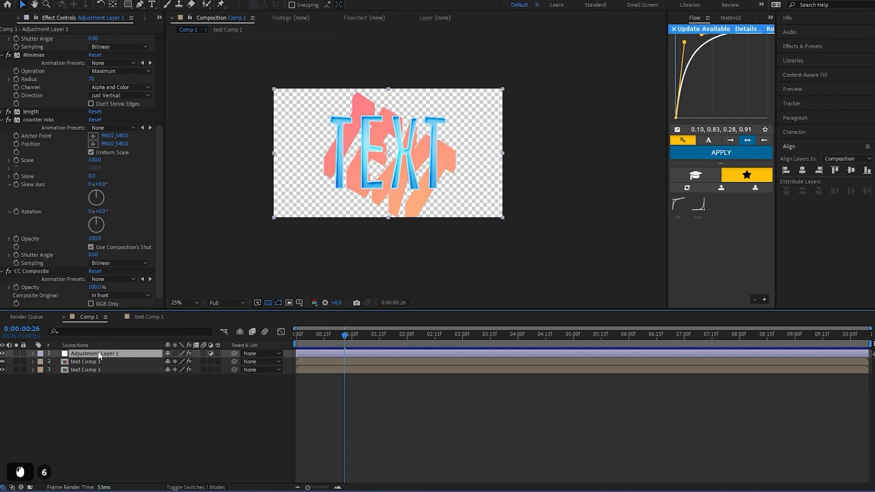
pyautogui.click(32, 353)
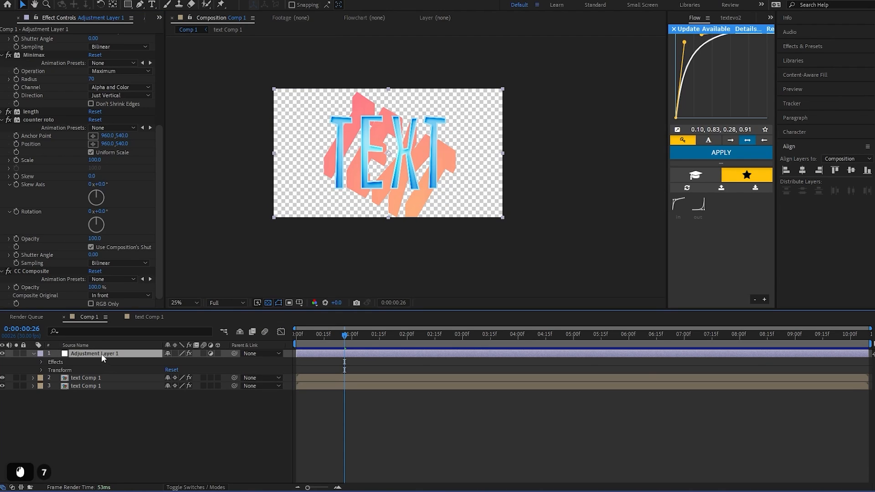
pyautogui.click(41, 360)
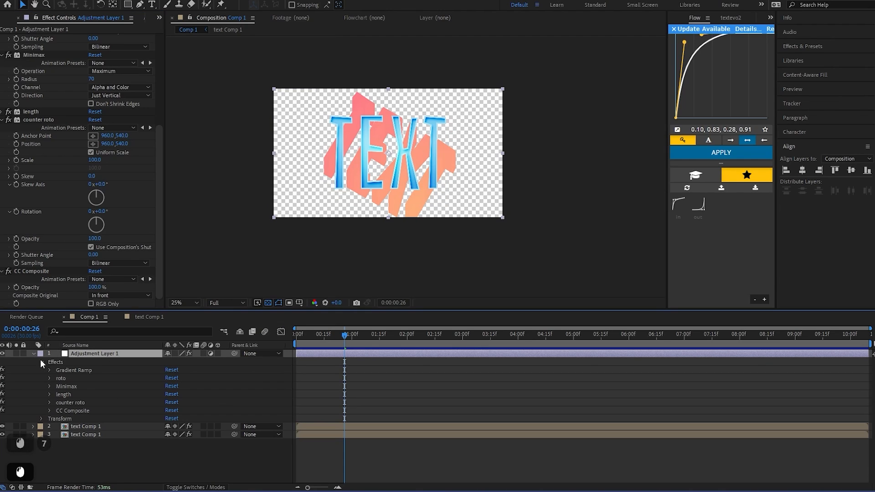
pyautogui.click(49, 402)
pyautogui.scroll(5, 73, 260)
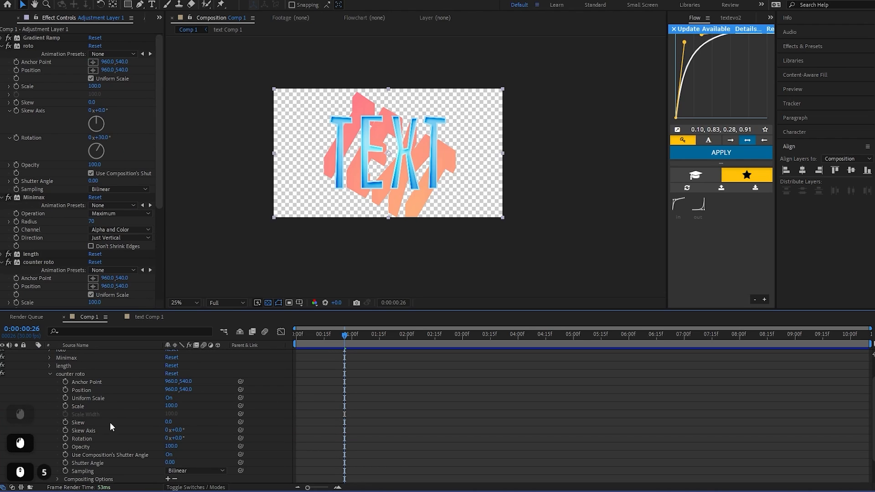
pyautogui.click(91, 438)
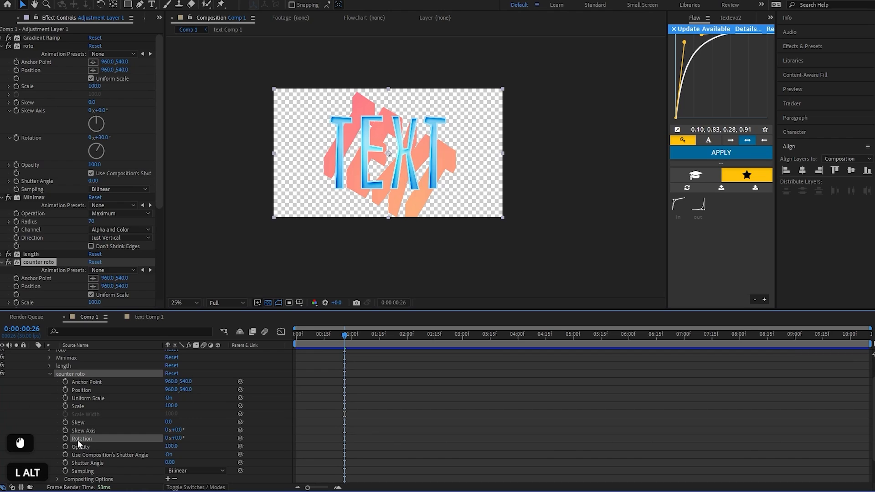
pyautogui.keyDown('alt'); pyautogui.click(65, 438); pyautogui.keyUp('alt')
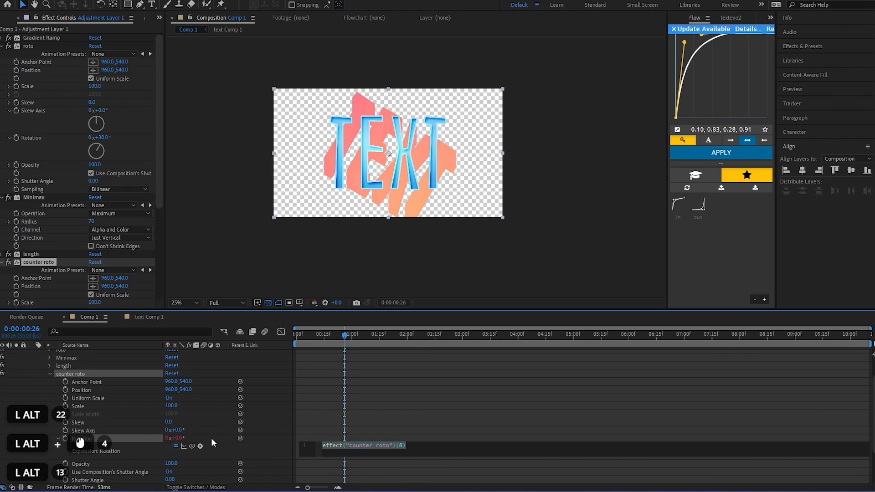
# Step: Link the counter roto Rotation expression to the roto effect's Rotation and negate it, giving -effect("roto")("Rotation")
pyautogui.scroll(-1, 212, 446)
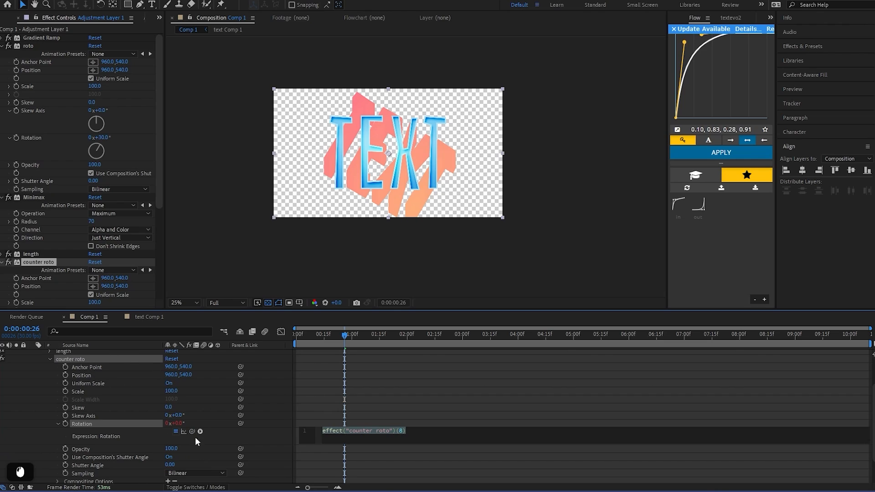
pyautogui.moveTo(191, 431); pyautogui.dragTo(40, 136)
pyautogui.click(319, 435)
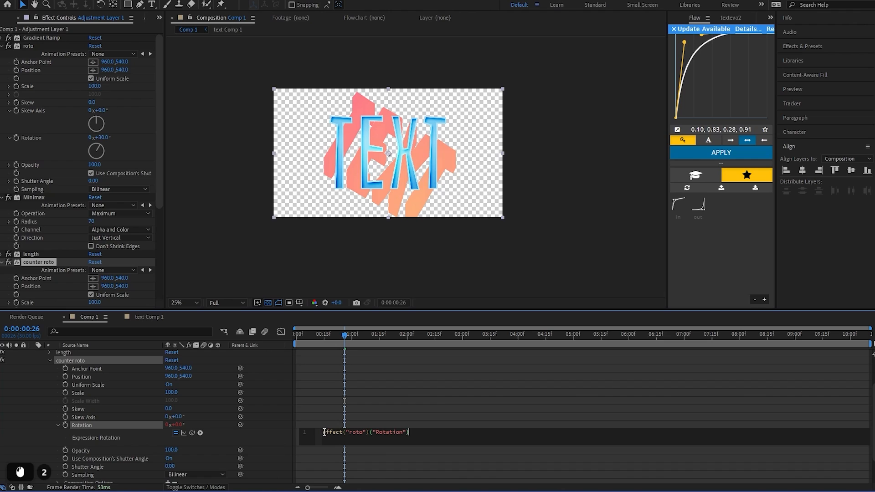
pyautogui.click(323, 432)
pyautogui.write('-')
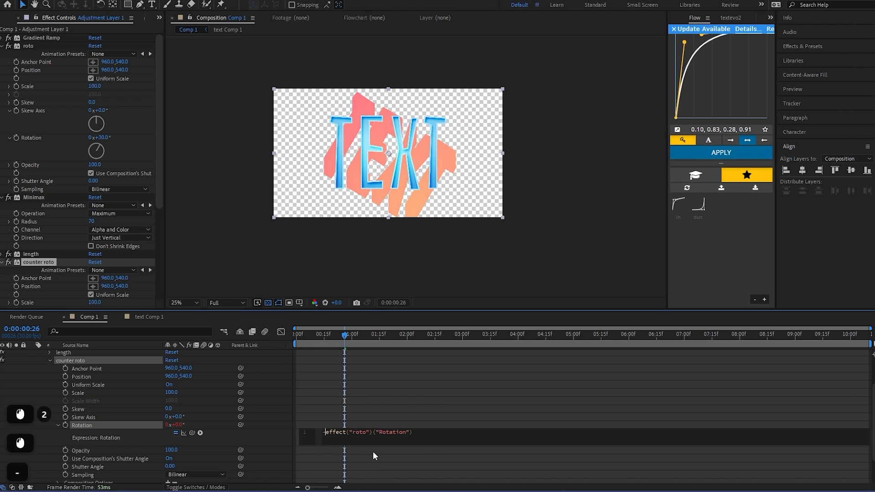
pyautogui.click(449, 397)
# Step: Adjust the roto effect's Rotation to 1x+49° to change the angle of the text's extrusion
pyautogui.moveTo(101, 137); pyautogui.dragTo(296, 160)
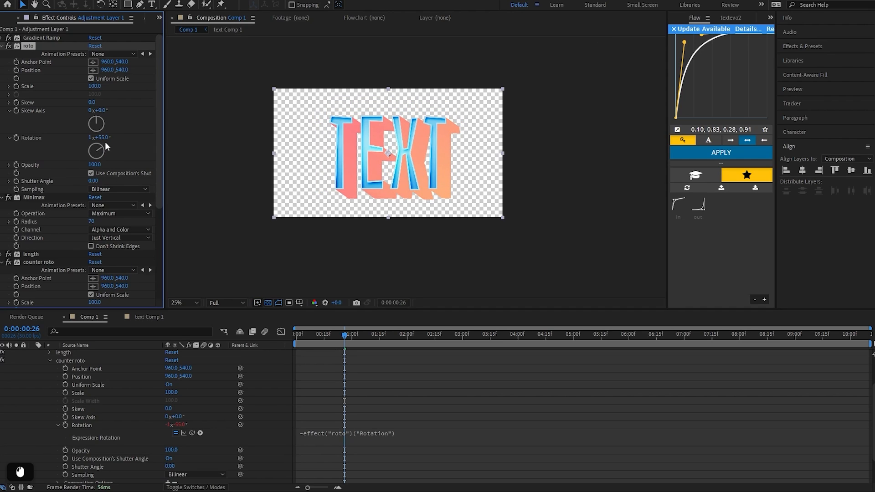
pyautogui.moveTo(103, 137)
pyautogui.mouseDown()
pyautogui.moveTo(60, 143)
pyautogui.moveTo(105, 148)
pyautogui.mouseUp()
pyautogui.scroll(2, 261, 104)
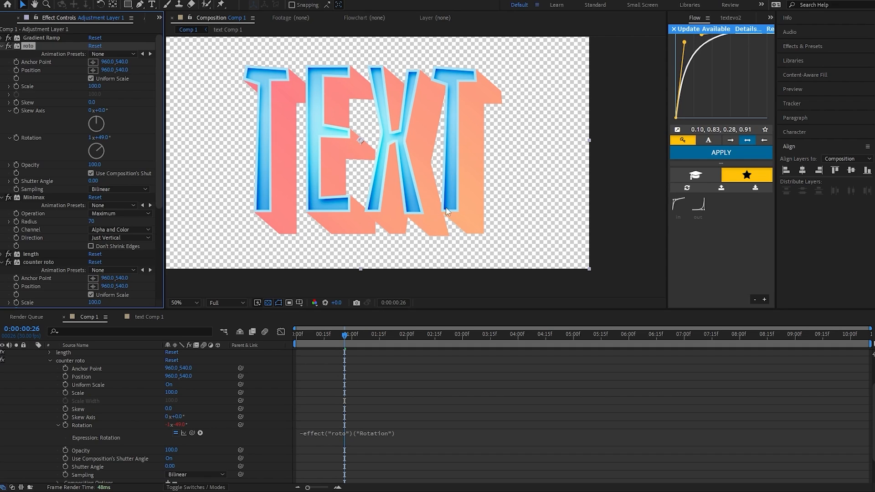
# Step: Reduce the Minimax effect's Radius to 36 to shorten the text's extrusion
pyautogui.click(51, 217)
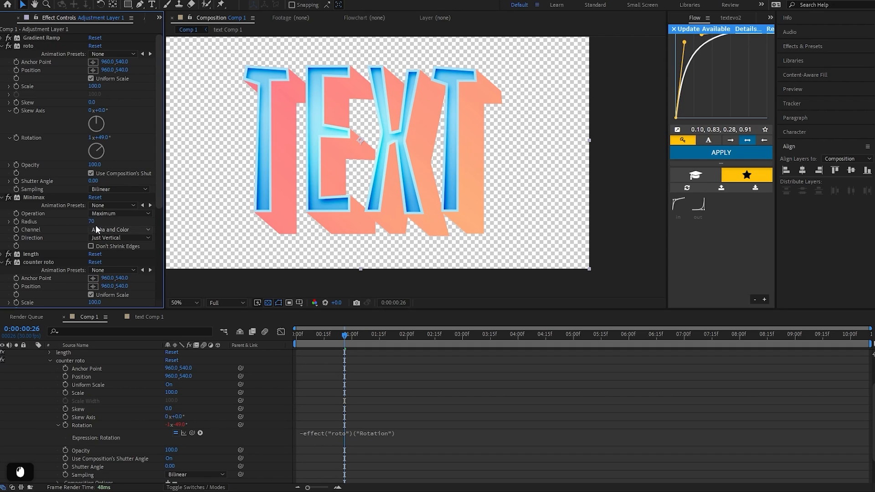
pyautogui.moveTo(95, 225); pyautogui.dragTo(77, 225)
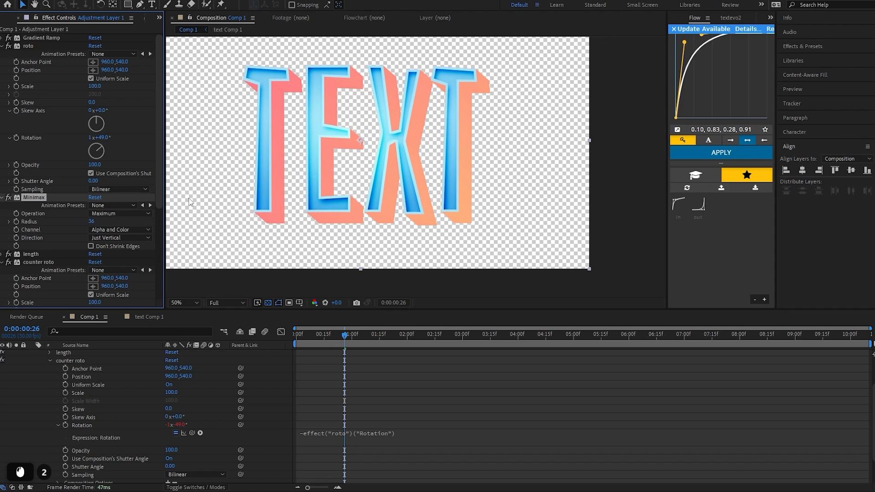
pyautogui.click(376, 167)
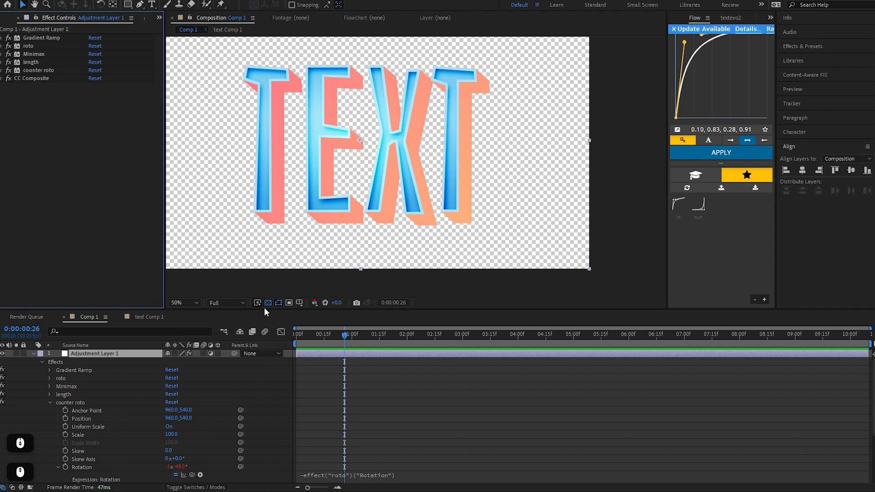
# Step: Turn off the transparency grid in the composition view to show the text on black
pyautogui.click(268, 302)
pyautogui.scroll(-1, 357, 153)
pyautogui.scroll(1, 356, 153)
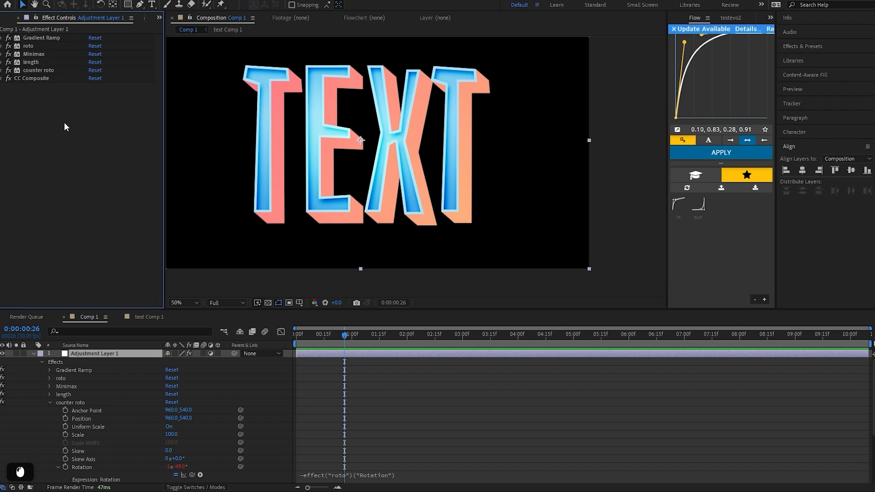
# Step: Apply the Cartoon effect to the adjustment layer with detail radius 20, detail threshold 30, shading steps 25, smoothness 100, edge width 3 and softness 90
pyautogui.hotkey('ctrl', 'space')
pyautogui.write('cart')
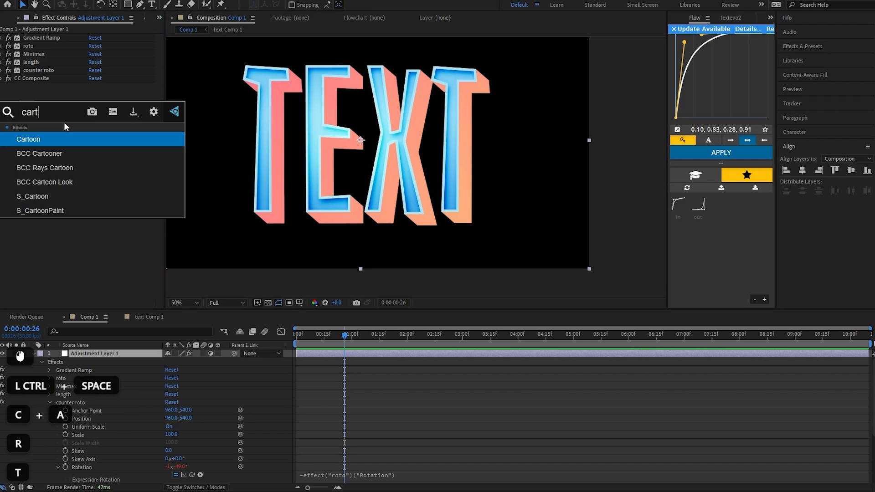
pyautogui.click(53, 139)
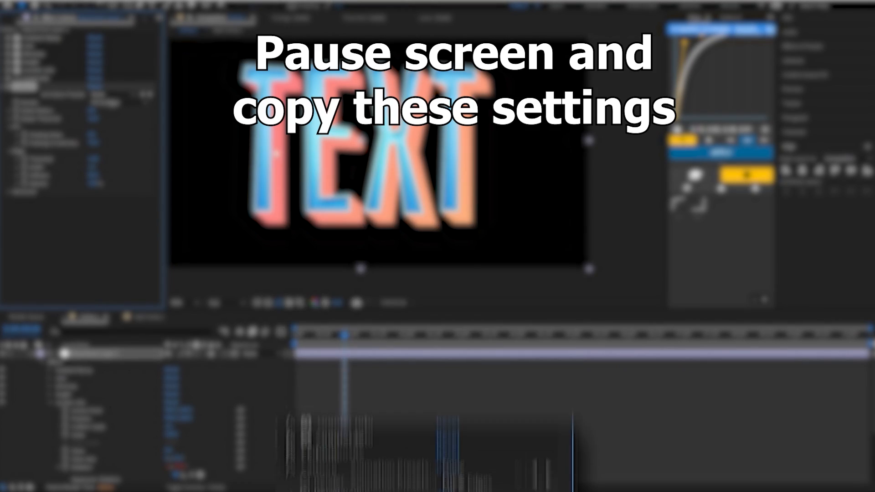
pyautogui.hotkey('ctrl', 'z')
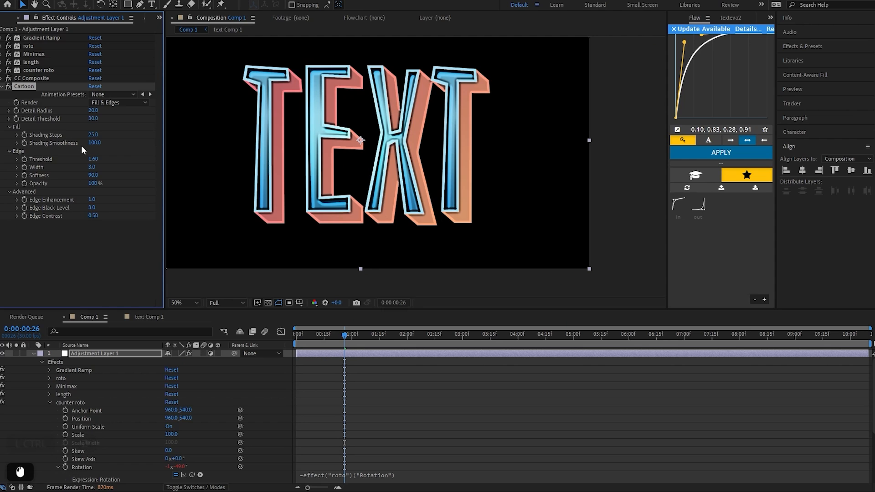
# Step: Try raising the Cartoon effect's Edge Black Level to 3.7 and undo the change
pyautogui.click(93, 208)
pyautogui.moveTo(88, 208); pyautogui.dragTo(120, 210)
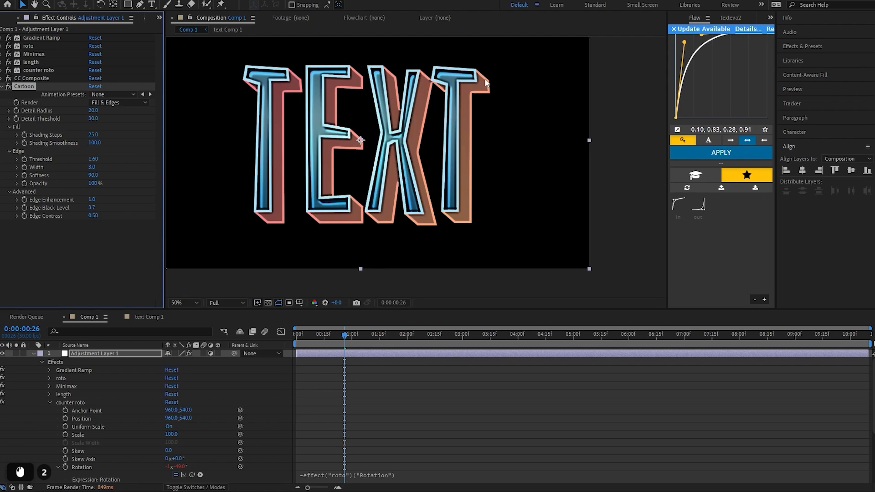
pyautogui.hotkey('ctrl', 'z')
pyautogui.hotkey('ctrl', 'z')
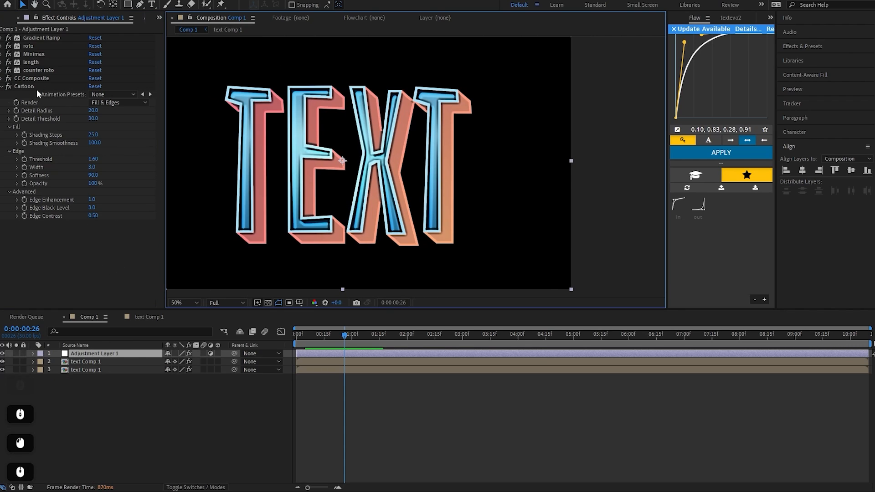
# Step: Inspect the cartoon edges on the letters, then duplicate CC Composite and place the copy below the Cartoon effect
pyautogui.click(36, 87)
pyautogui.scroll(2, 442, 129)
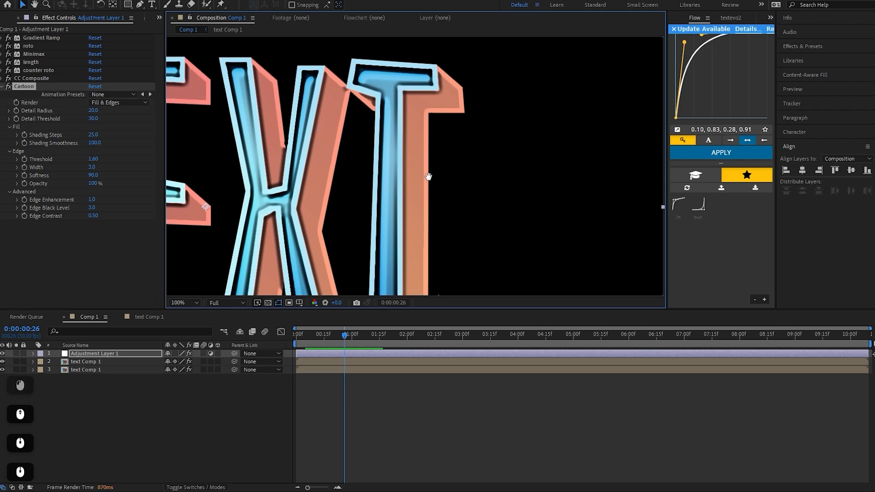
pyautogui.scroll(-3, 428, 178)
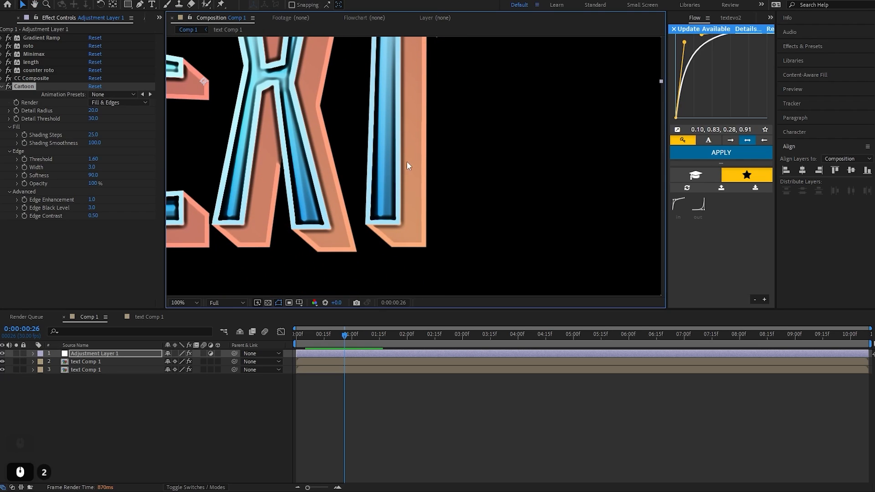
pyautogui.scroll(3, 408, 157)
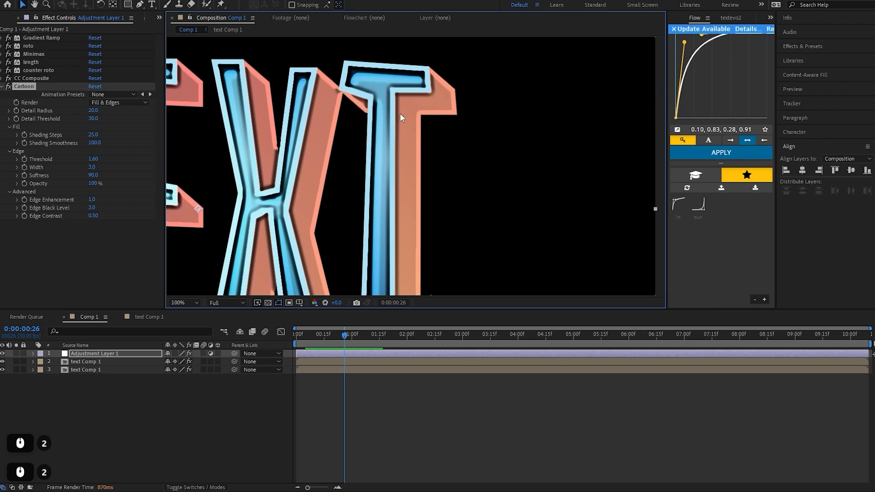
pyautogui.scroll(-2, 401, 198)
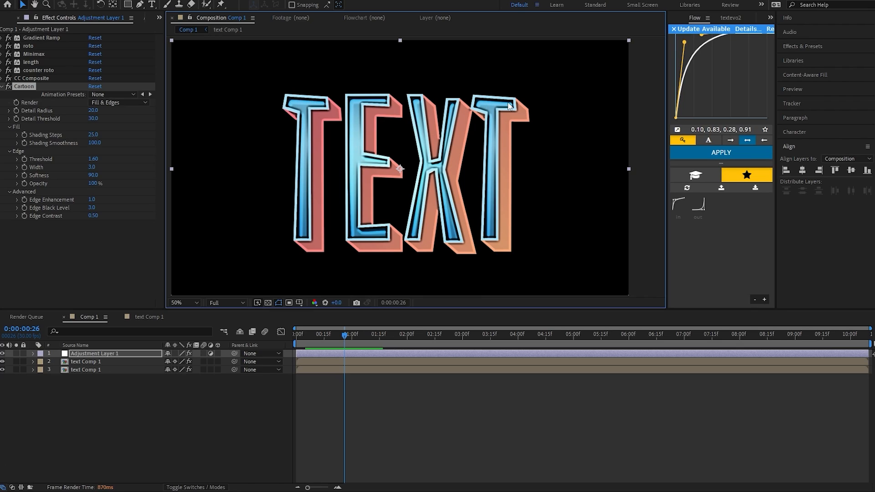
pyautogui.click(2, 87)
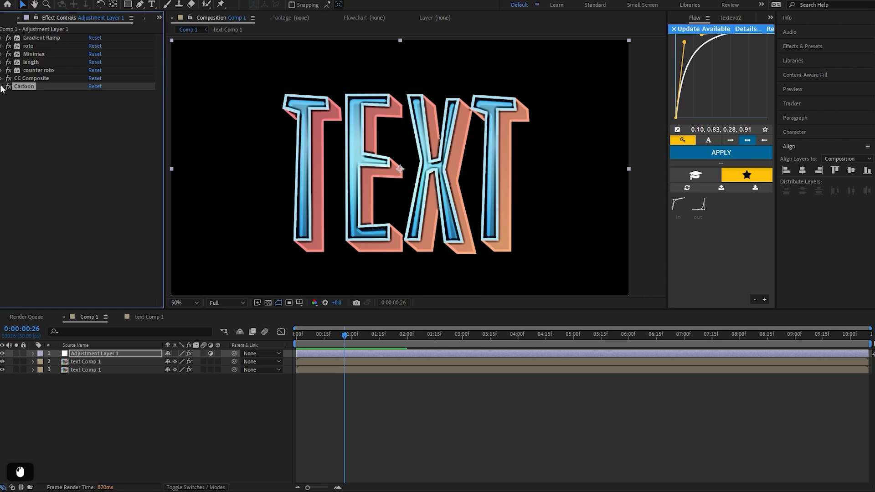
pyautogui.doubleClick(26, 78)
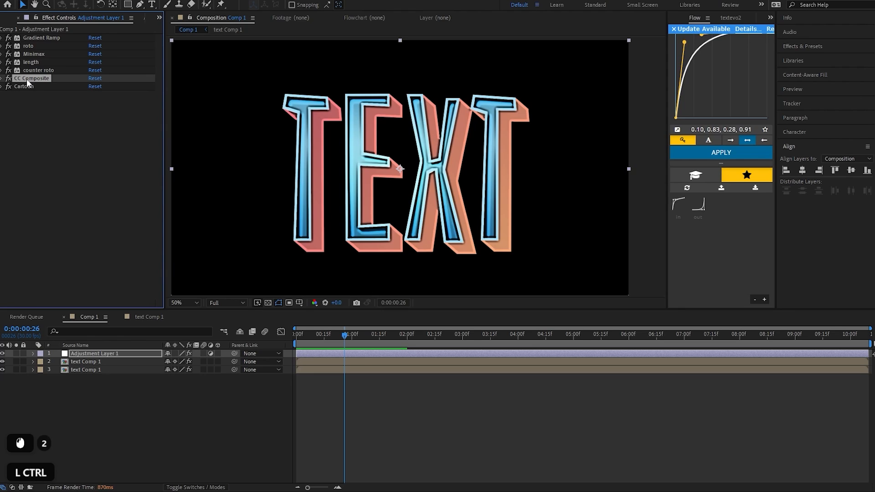
pyautogui.hotkey('ctrl', 'd')
pyautogui.click(27, 88)
pyautogui.moveTo(27, 87); pyautogui.dragTo(26, 158)
pyautogui.click(30, 85)
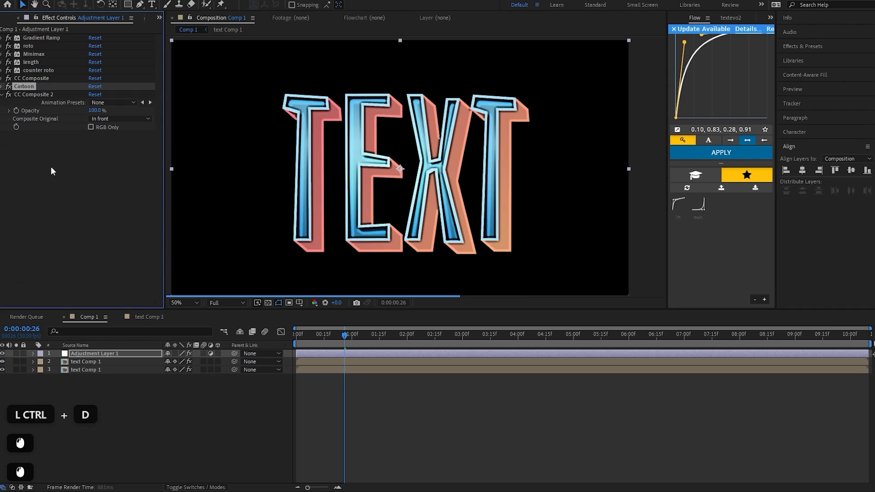
pyautogui.click(71, 141)
# Step: Add the Glow effect to the adjustment layer, after the second CC Composite
pyautogui.moveTo(81, 376); pyautogui.dragTo(97, 363)
pyautogui.click(94, 354)
pyautogui.click(91, 209)
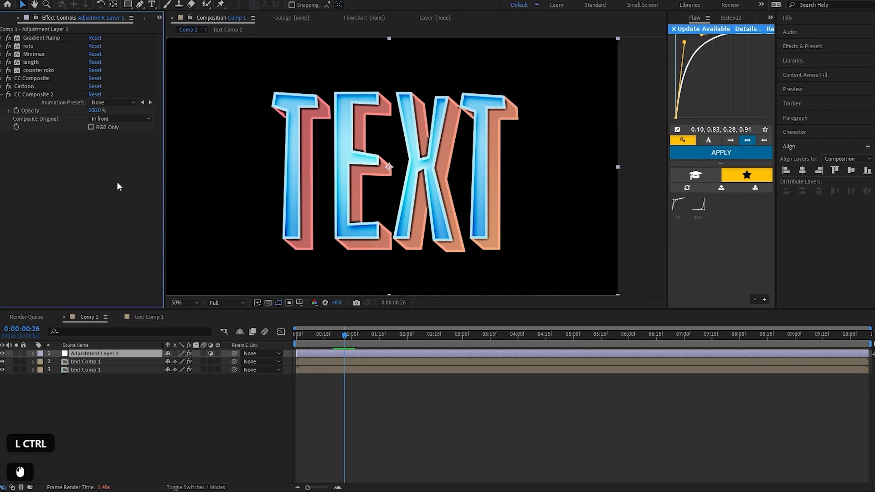
pyautogui.hotkey('ctrl', 'space')
pyautogui.write('glo')
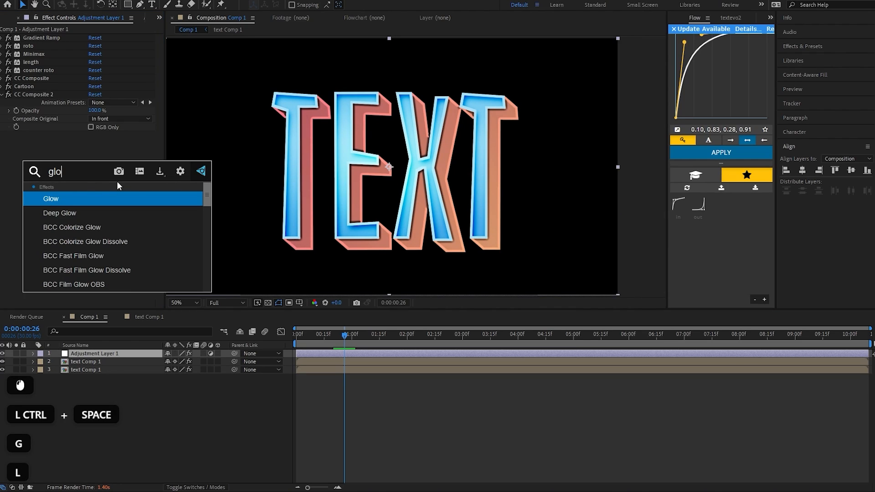
pyautogui.click(75, 198)
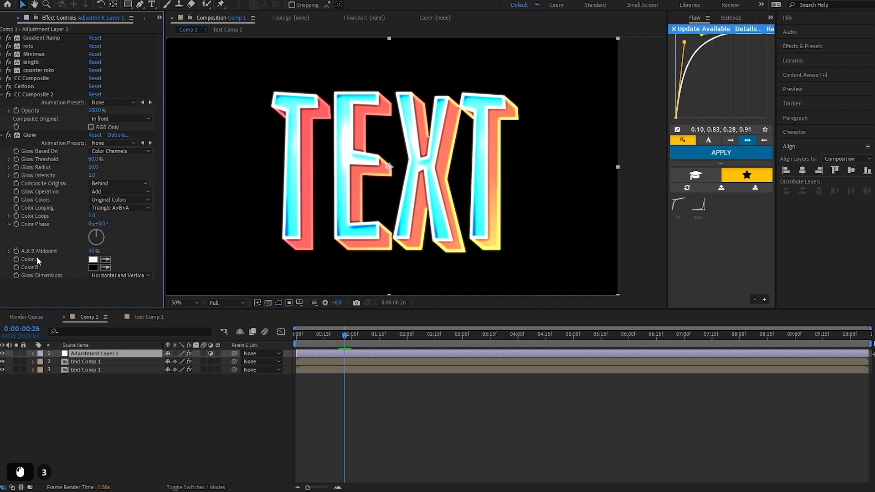
# Step: Set the Glow effect's Color B to white (FFFFFF) and reduce its Glow Intensity to 0.3
pyautogui.click(92, 268)
pyautogui.write('ffffff')
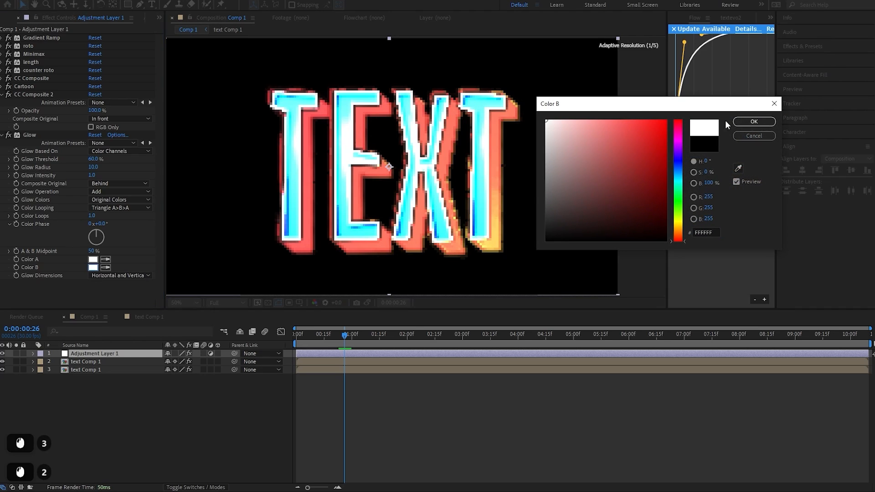
pyautogui.click(759, 121)
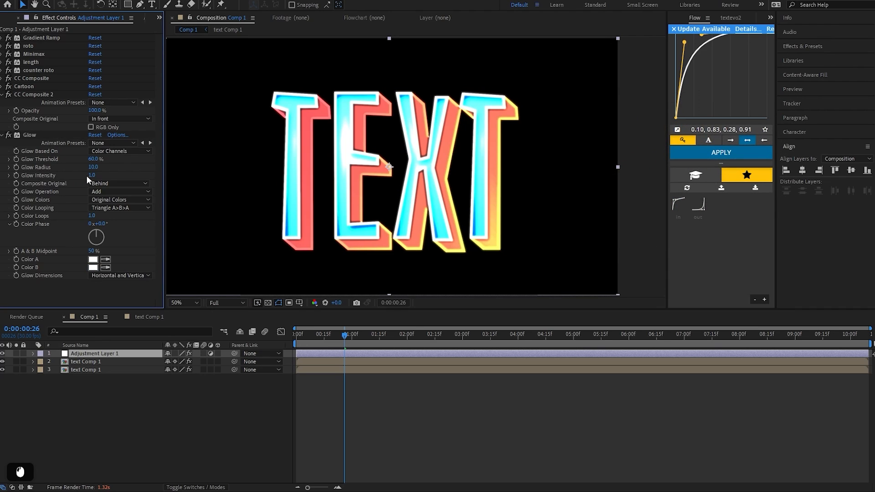
pyautogui.moveTo(91, 176); pyautogui.dragTo(57, 175)
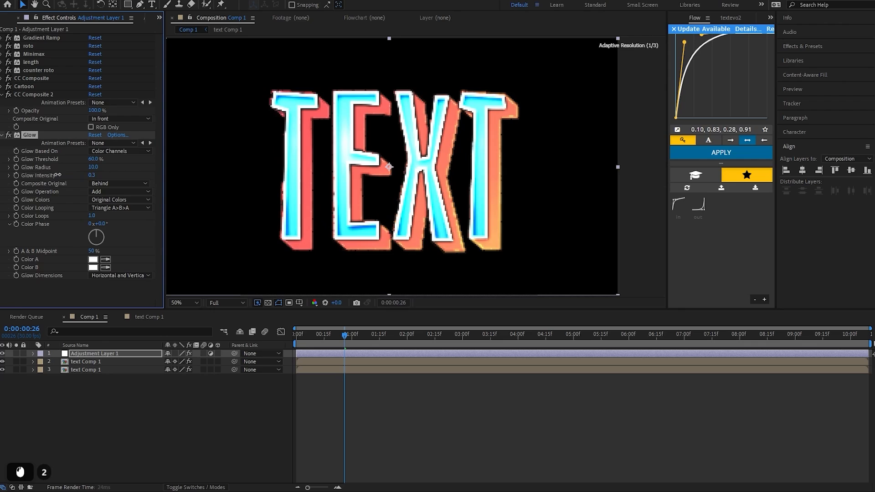
pyautogui.click(468, 442)
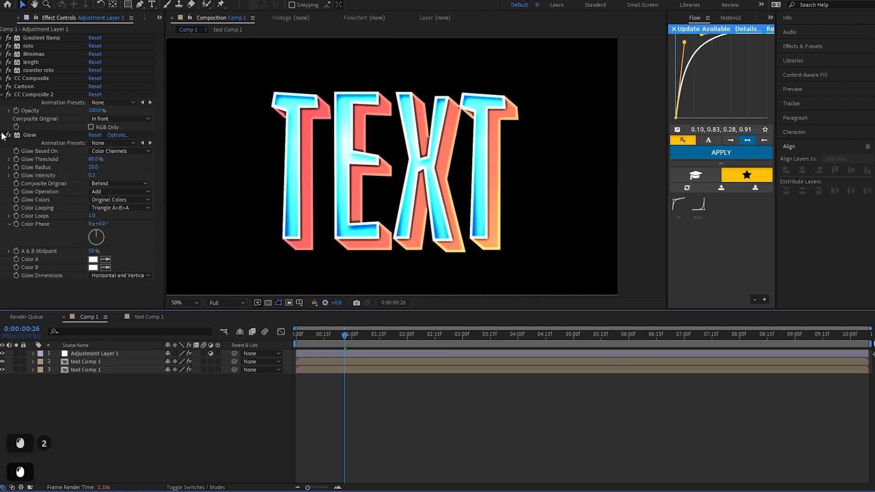
# Step: Duplicate CC Composite 2 and place the copy below the Glow effect, and check the text in the composition
pyautogui.click(36, 94)
pyautogui.hotkey('ctrl', 's')
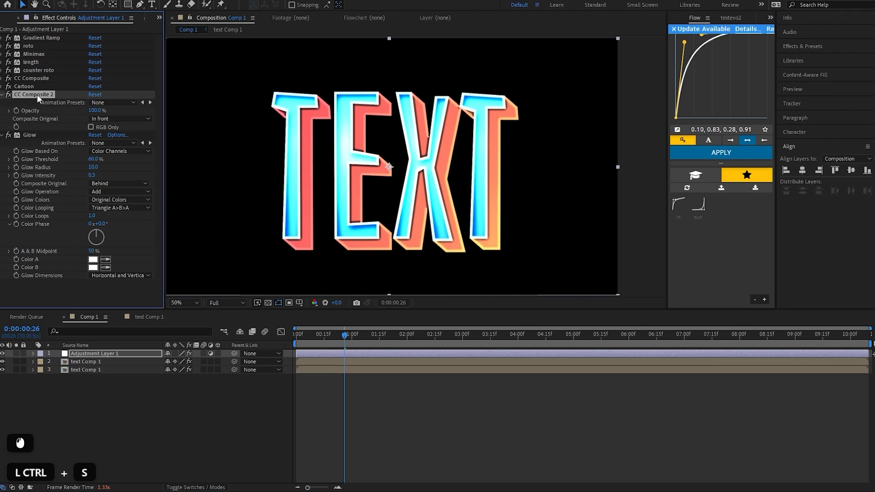
pyautogui.hotkey('ctrl', 'd')
pyautogui.moveTo(31, 122); pyautogui.dragTo(35, 293)
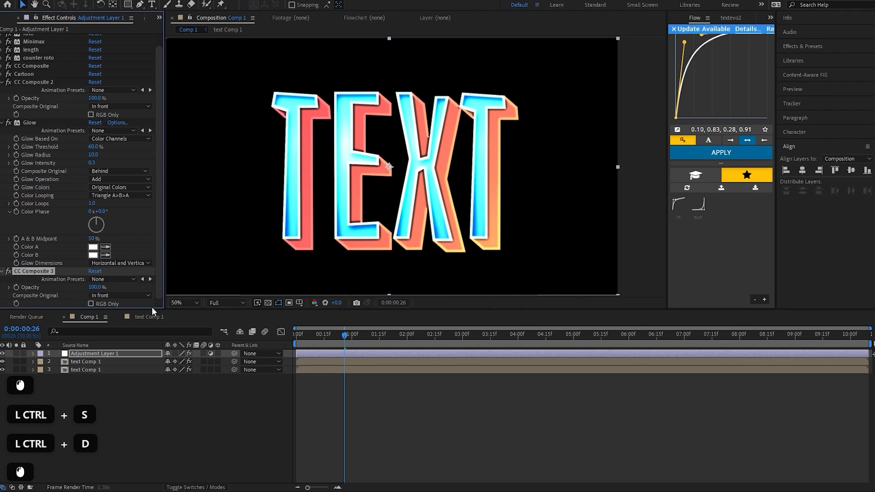
pyautogui.click(400, 423)
pyautogui.scroll(-1, 395, 204)
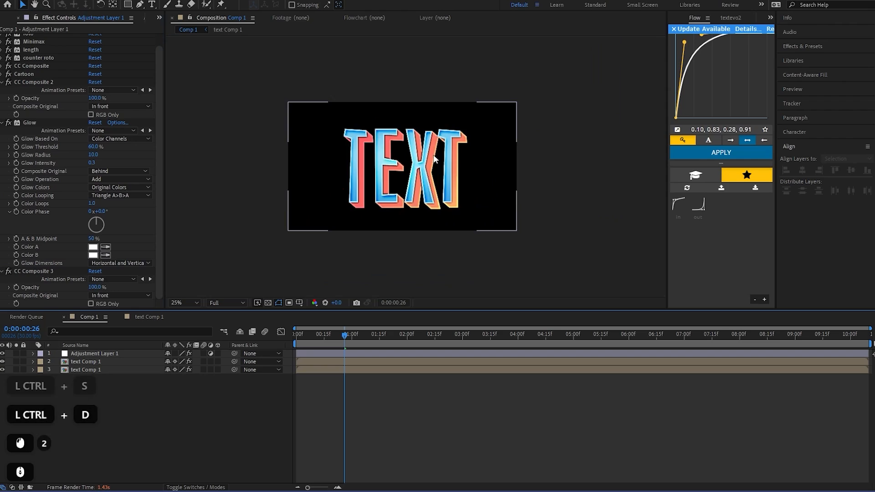
pyautogui.scroll(1, 422, 171)
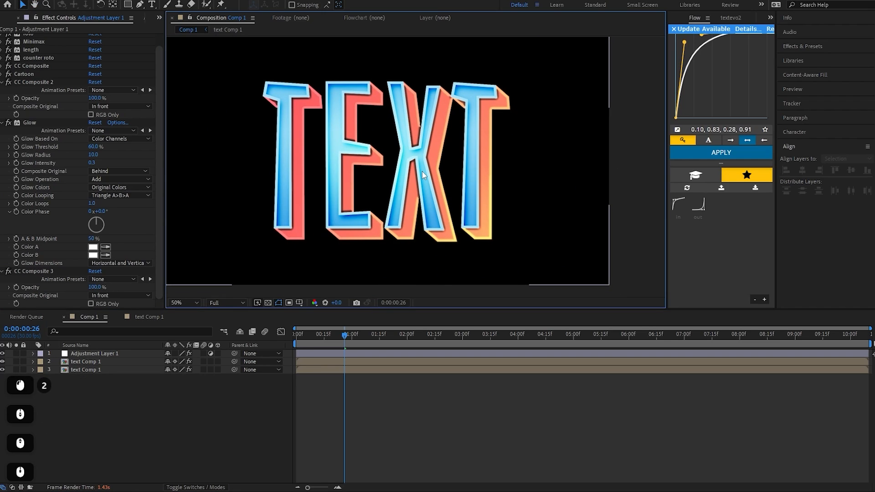
pyautogui.scroll(-1, 364, 165)
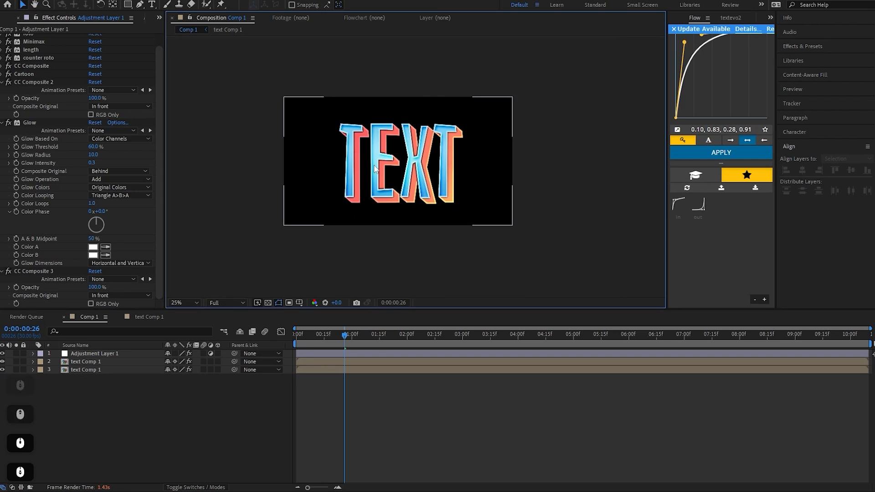
# Step: Turn on the transparency grid, preview Comp 1 and move the current time to frame 14
pyautogui.click(268, 303)
pyautogui.scroll(1, 477, 175)
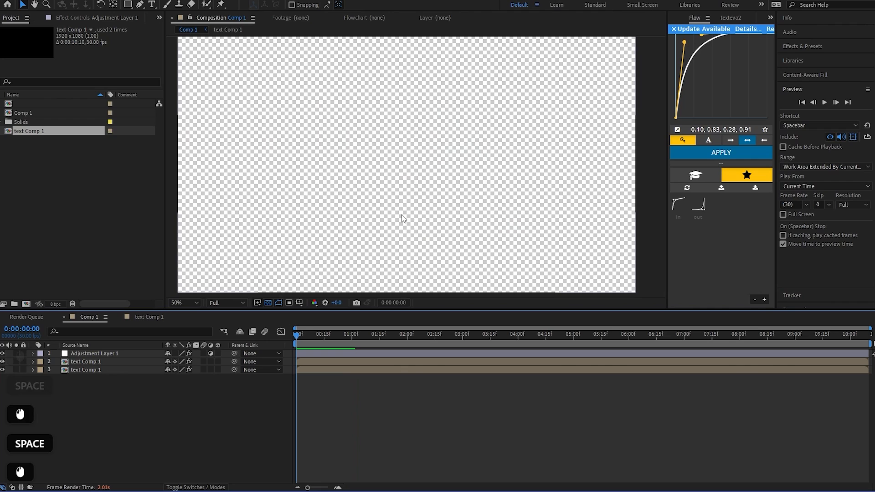
pyautogui.press('space')
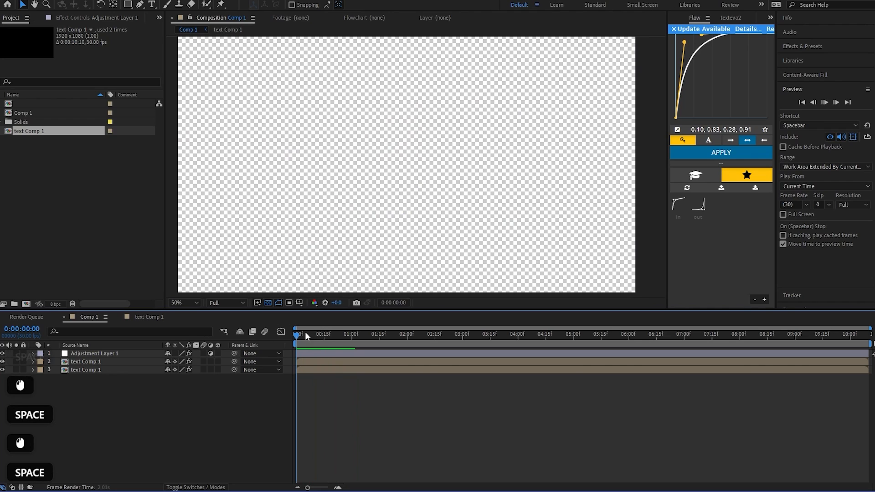
pyautogui.press('space')
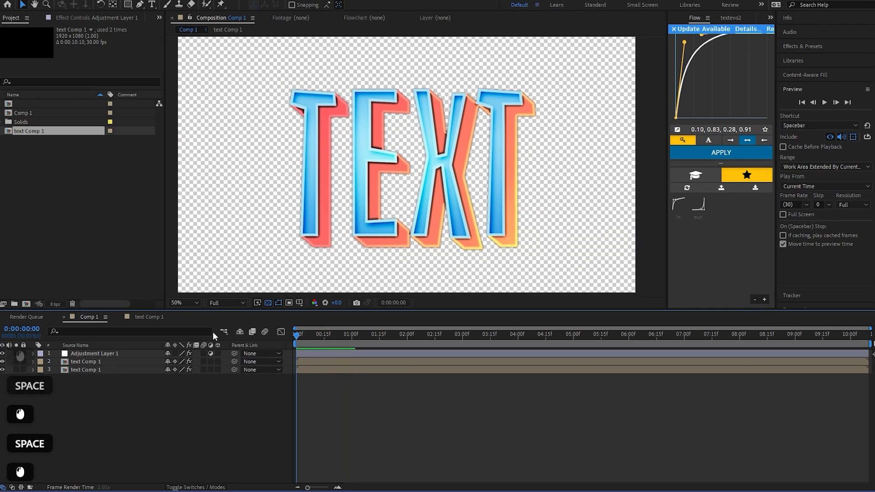
pyautogui.click(322, 335)
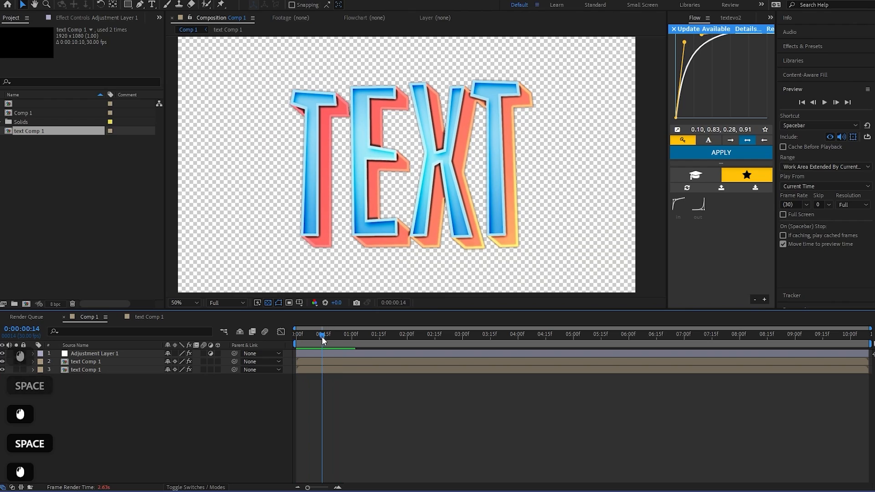
# Step: Reposition the adjustment layer's Gradient Ramp, with its start at about 2296,1196 and its end at about 4776,3072
pyautogui.click(321, 359)
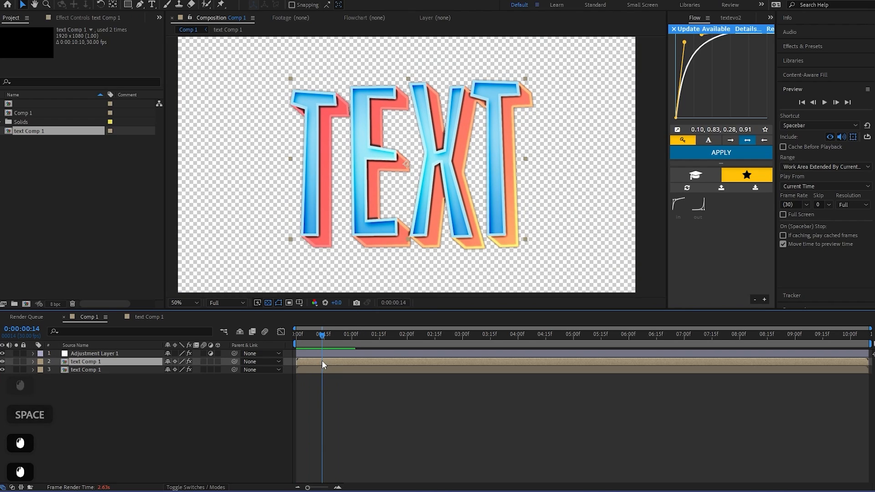
pyautogui.click(332, 353)
pyautogui.click(59, 17)
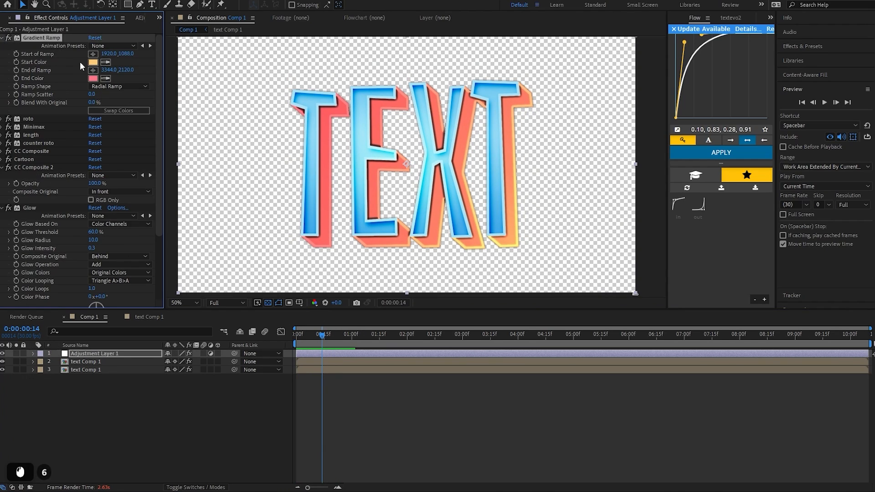
pyautogui.scroll(-4, 439, 190)
pyautogui.scroll(2, 520, 233)
pyautogui.moveTo(504, 231); pyautogui.dragTo(431, 146)
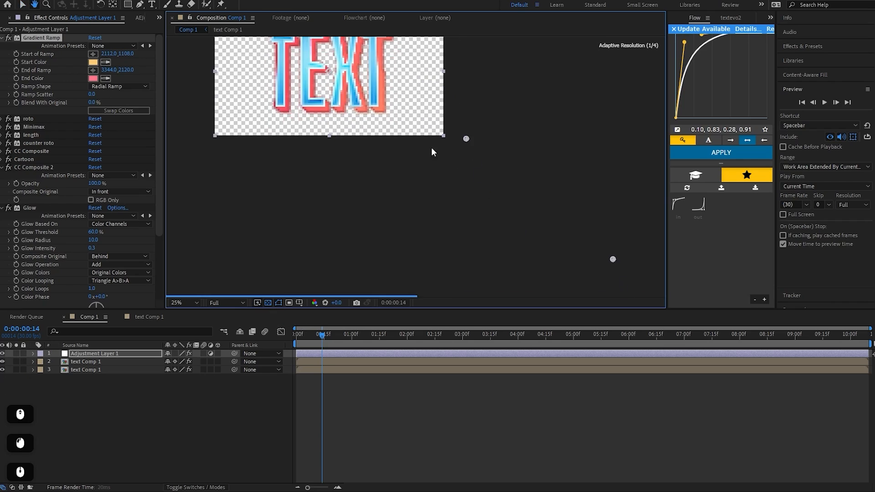
pyautogui.scroll(-2, 431, 146)
pyautogui.scroll(2, 446, 156)
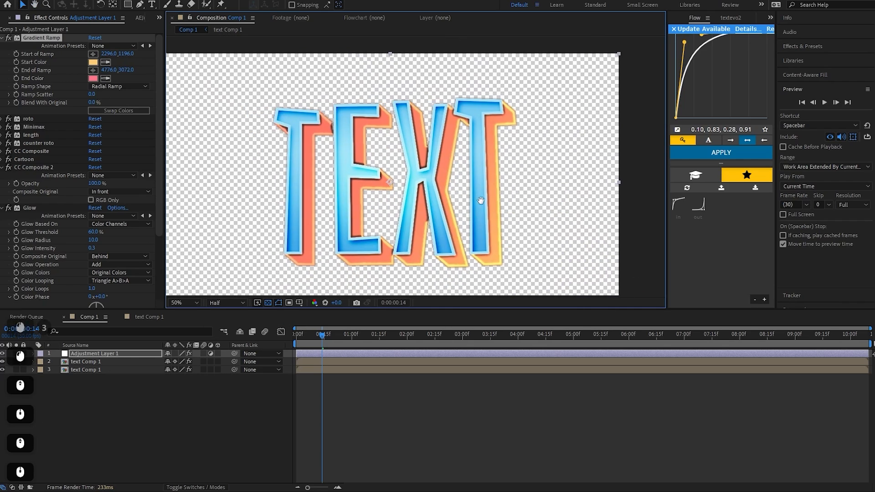
pyautogui.scroll(-2, 417, 154)
pyautogui.scroll(4, 412, 167)
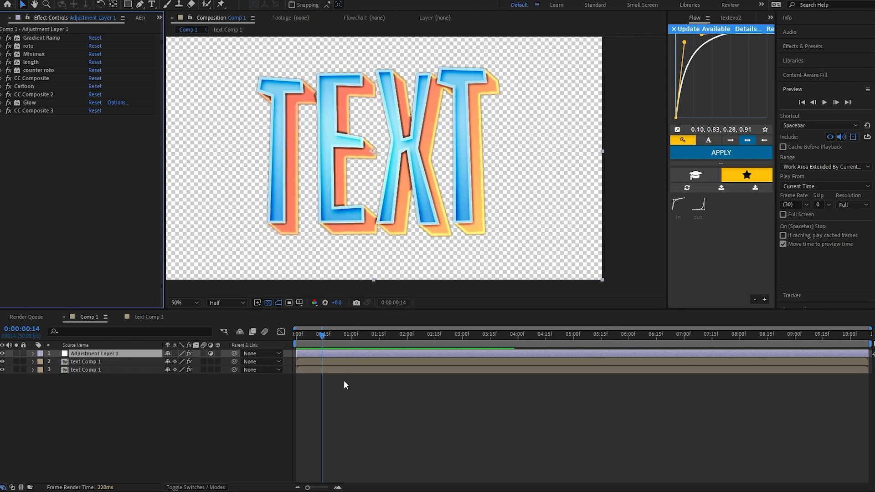
# Step: Undo the last two changes
pyautogui.hotkey('ctrl', 'z')
pyautogui.hotkey('ctrl', 'z')
pyautogui.scroll(-2, 383, 171)
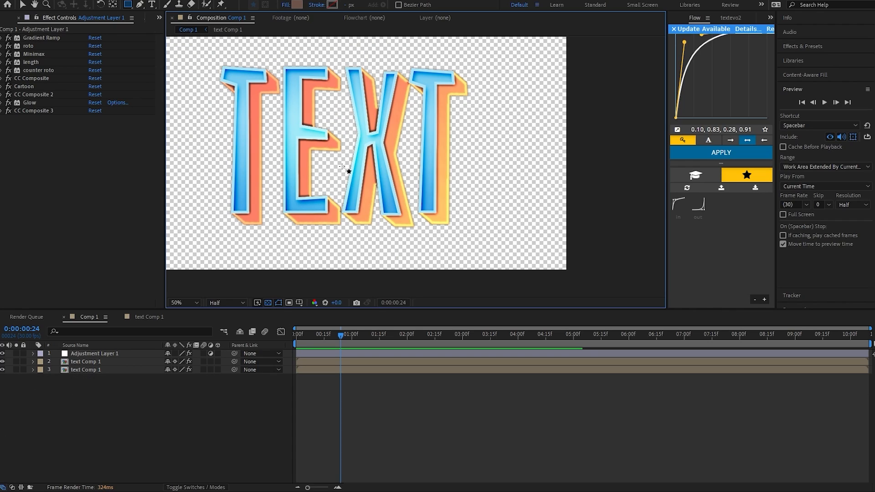
pyautogui.moveTo(342, 167); pyautogui.dragTo(370, 179)
# Step: Draw a narrow vertical rectangle about 32 by 1240 px across the letter X on a new shape layer and make its fill white
pyautogui.click(140, 6)
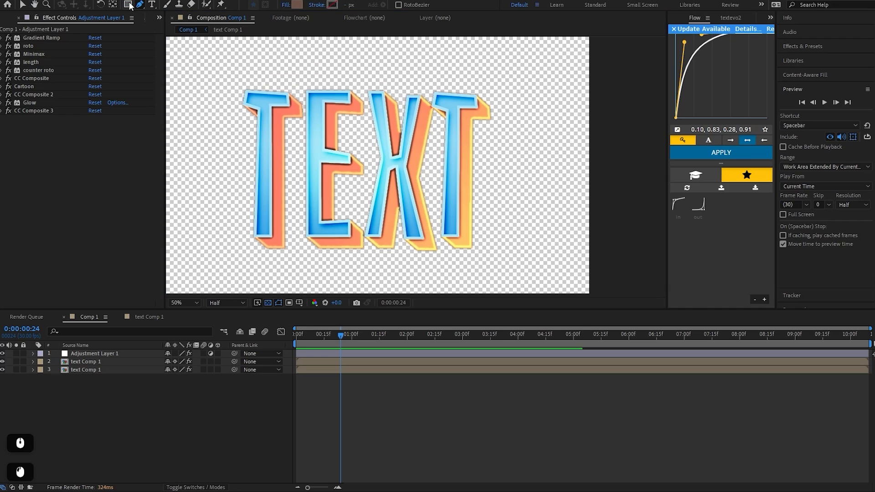
pyautogui.click(129, 6)
pyautogui.scroll(-2, 381, 92)
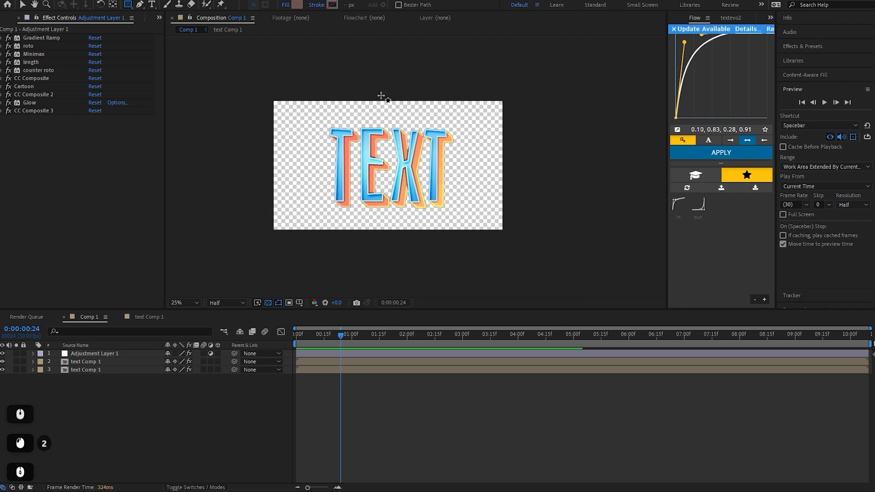
pyautogui.moveTo(396, 97)
pyautogui.mouseDown()
pyautogui.moveTo(412, 141)
pyautogui.moveTo(411, 219)
pyautogui.moveTo(399, 245)
pyautogui.mouseUp()
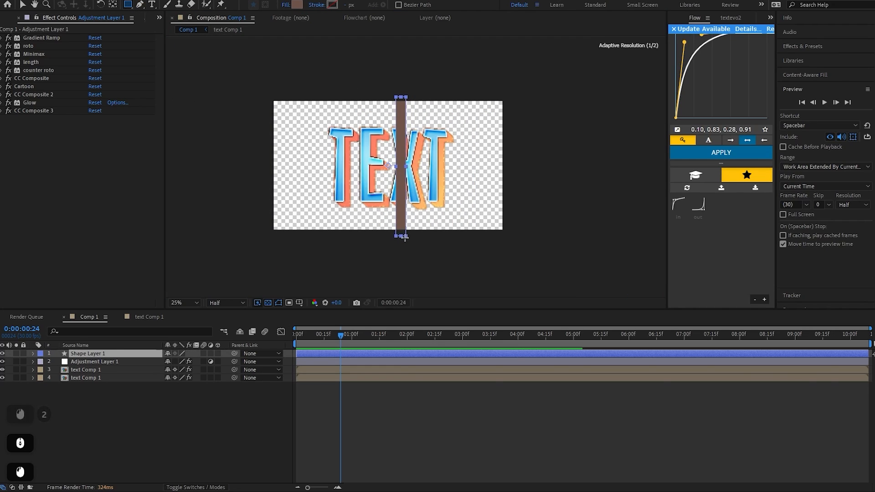
pyautogui.scroll(2, 408, 196)
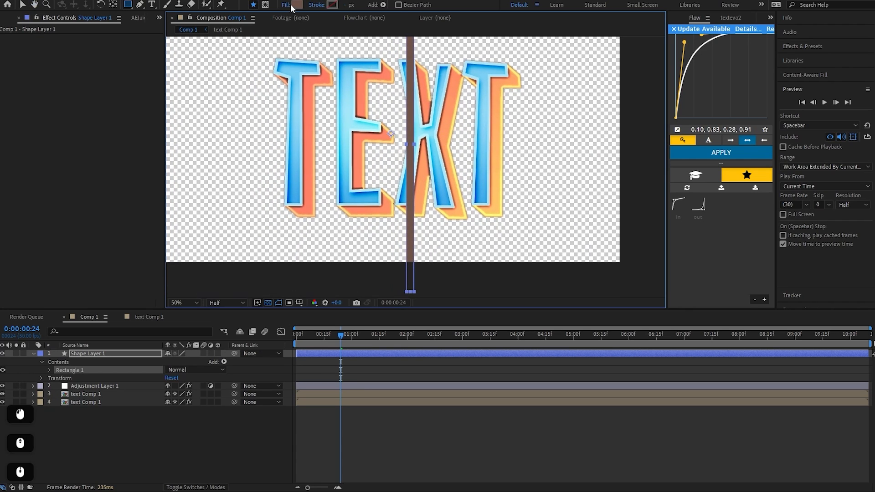
pyautogui.click(291, 5)
pyautogui.click(548, 111)
pyautogui.click(756, 121)
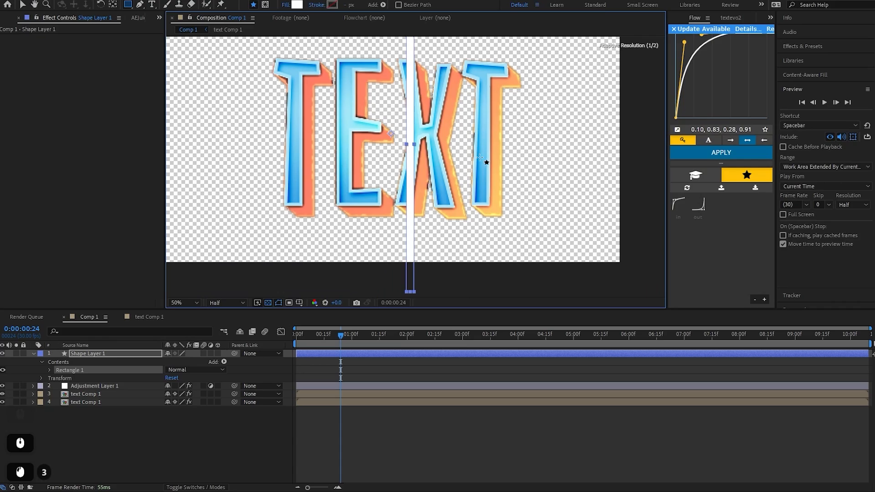
# Step: Expand the shape layer's Rectangle 1 properties and rotate the rectangle to 22° using its own transform
pyautogui.click(34, 353)
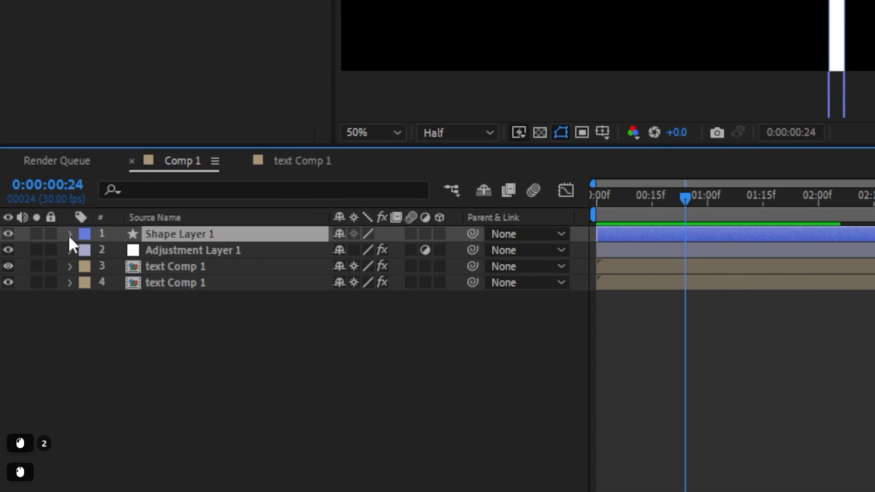
pyautogui.click(69, 234)
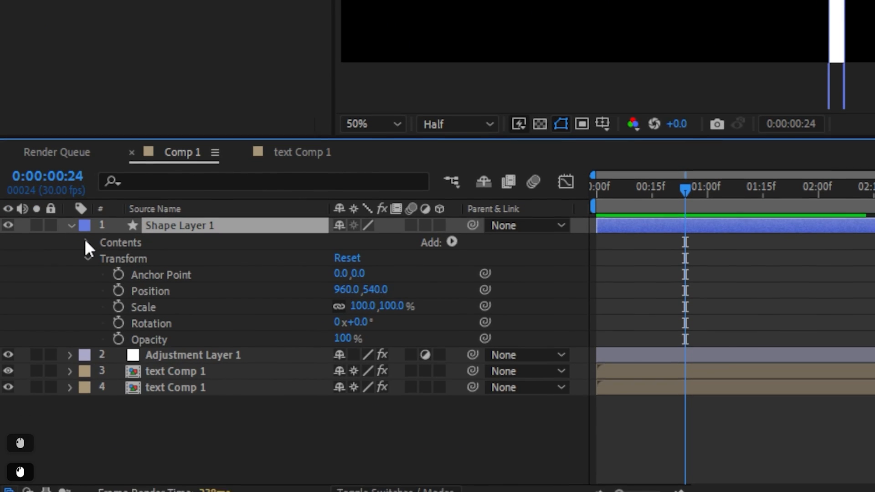
pyautogui.click(85, 243)
pyautogui.doubleClick(99, 258)
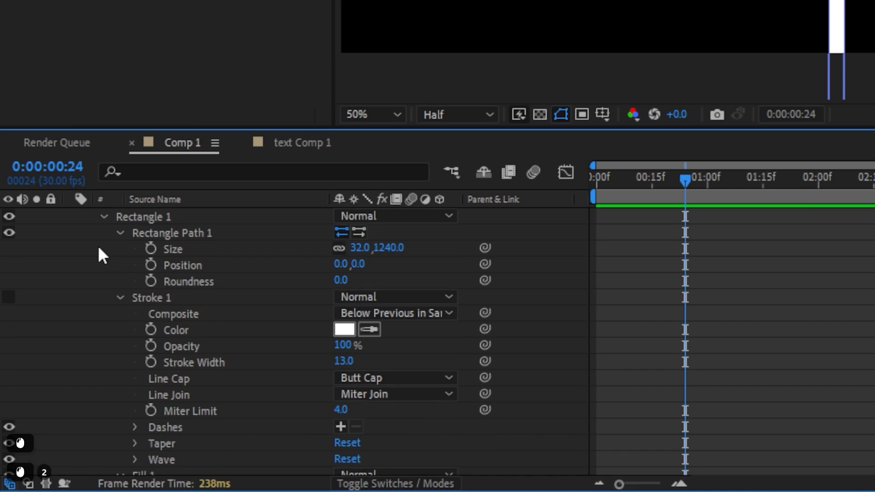
pyautogui.hotkey('ctrl', 'z')
pyautogui.scroll(-4, 209, 261)
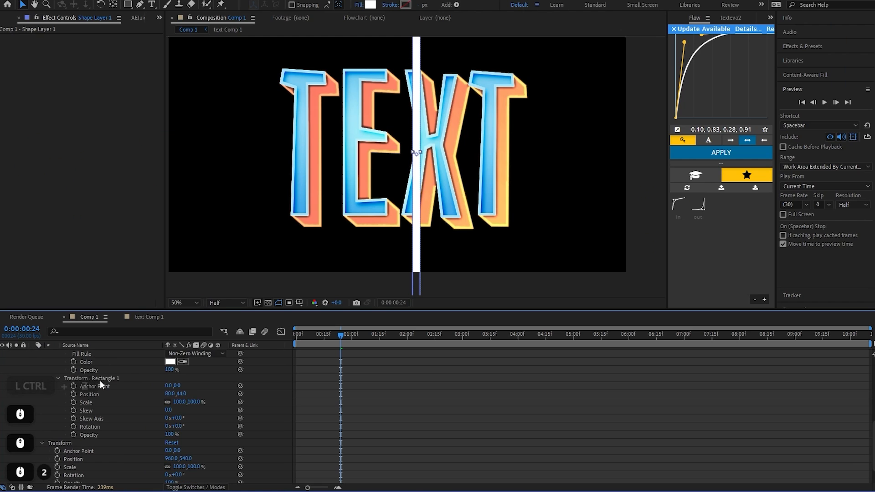
pyautogui.click(100, 378)
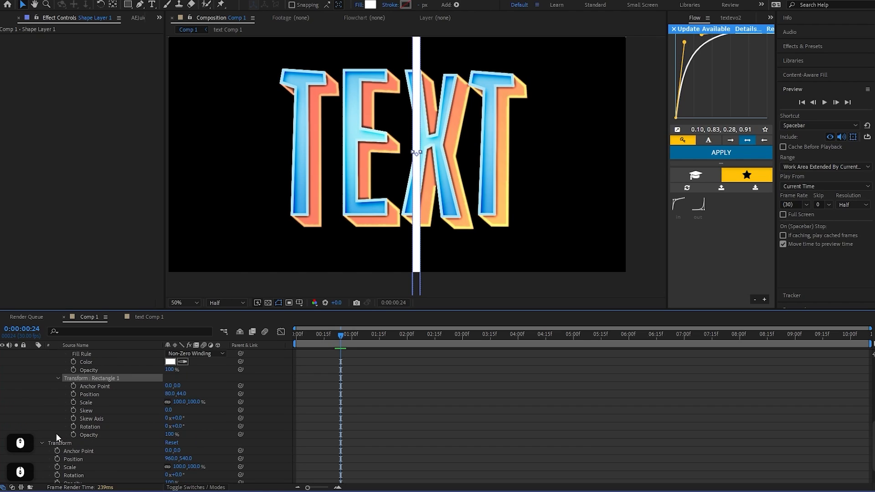
pyautogui.click(64, 444)
pyautogui.click(109, 377)
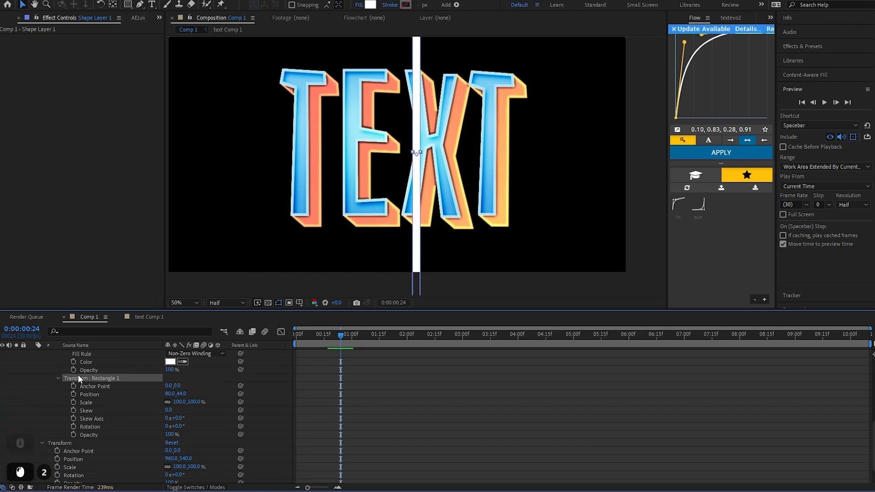
pyautogui.click(114, 427)
pyautogui.moveTo(184, 428)
pyautogui.mouseDown()
pyautogui.moveTo(226, 428)
pyautogui.moveTo(194, 427)
pyautogui.mouseUp()
pyautogui.scroll(-2, 415, 198)
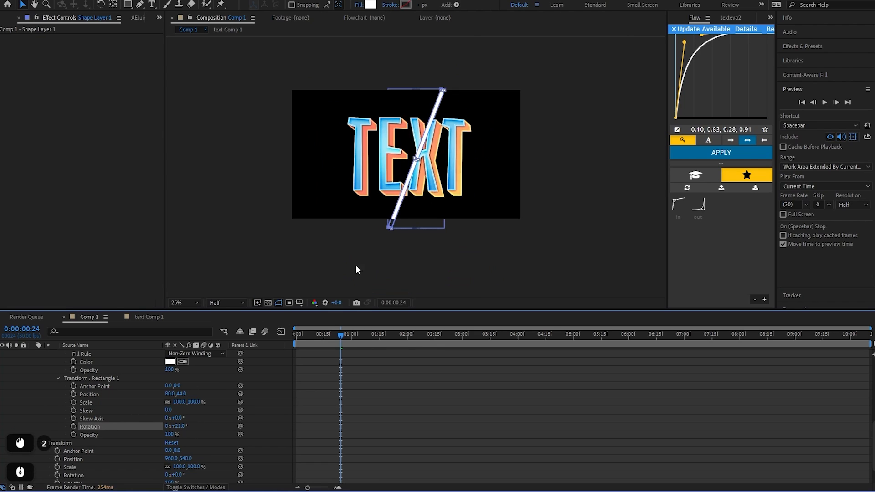
# Step: Unlink the Rectangle Path 1 size dimensions and lengthen the bar to 1894 so it extends past the frame
pyautogui.scroll(5, 191, 428)
pyautogui.scroll(4, 436, 142)
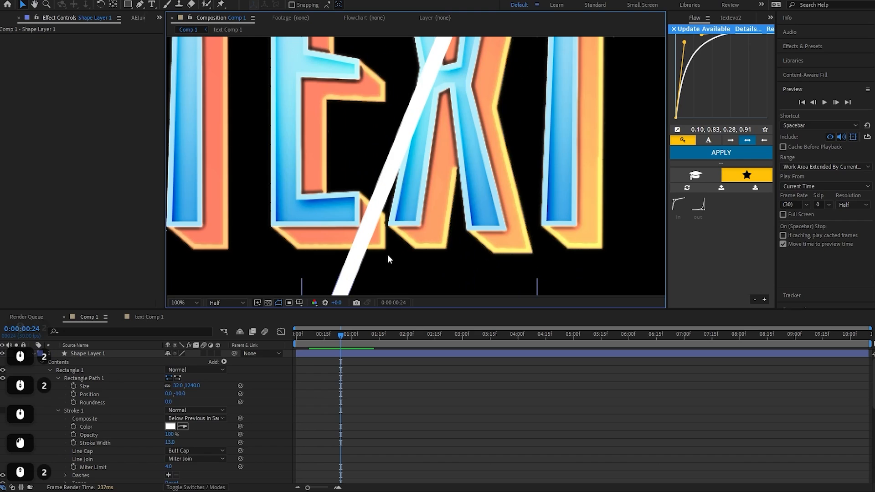
pyautogui.scroll(-1, 391, 255)
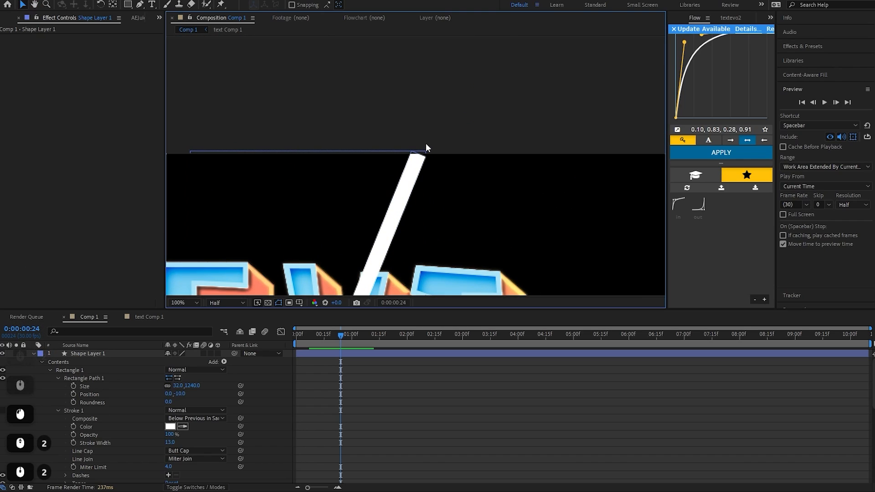
pyautogui.scroll(-1, 425, 143)
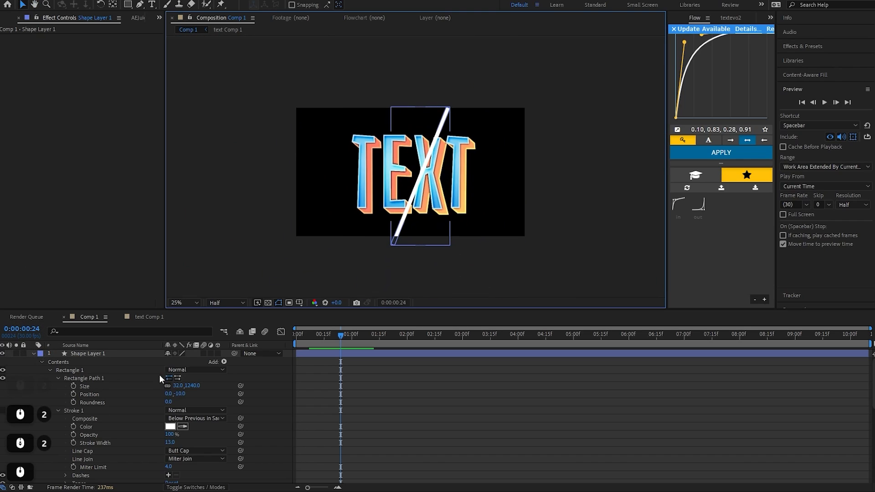
pyautogui.click(96, 370)
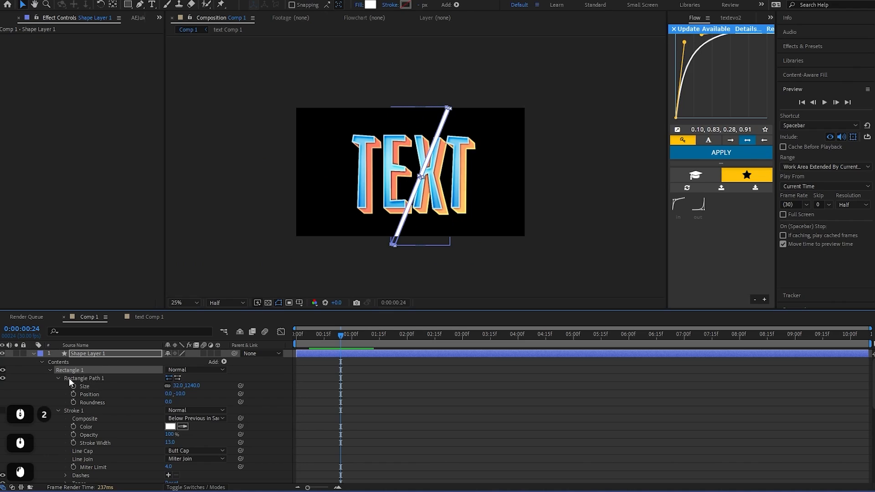
pyautogui.click(70, 378)
pyautogui.click(94, 386)
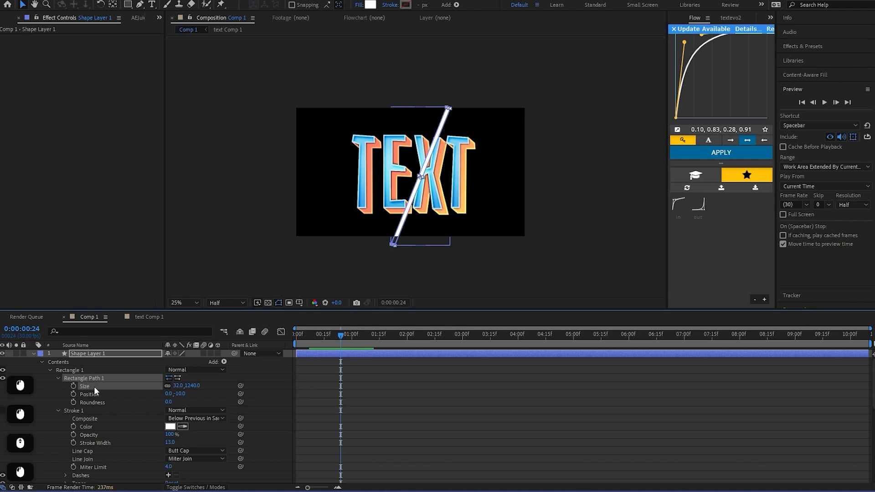
pyautogui.click(79, 377)
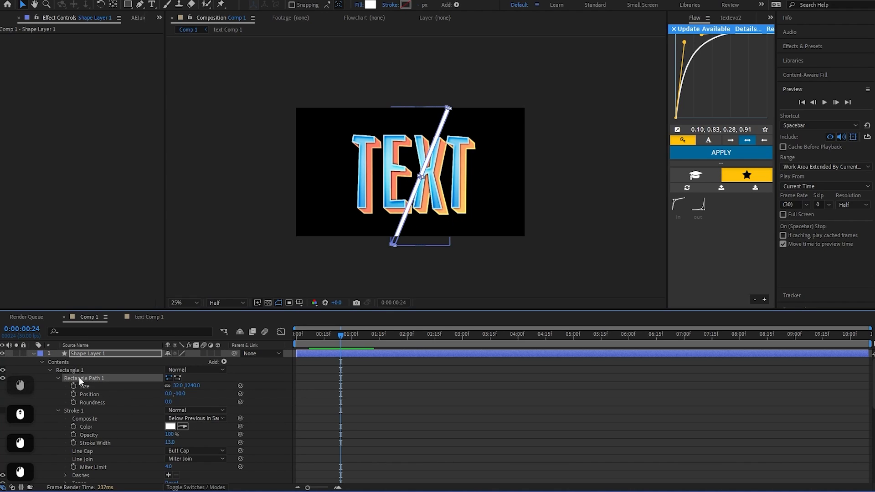
pyautogui.click(97, 387)
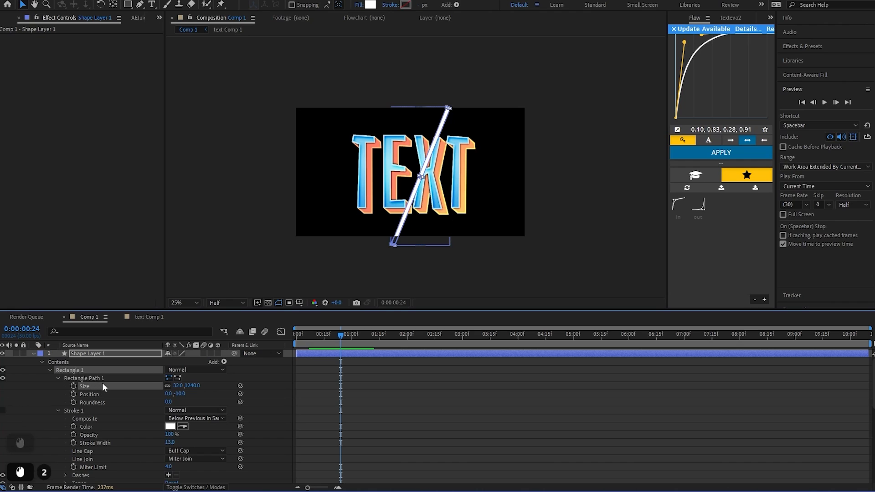
pyautogui.click(167, 385)
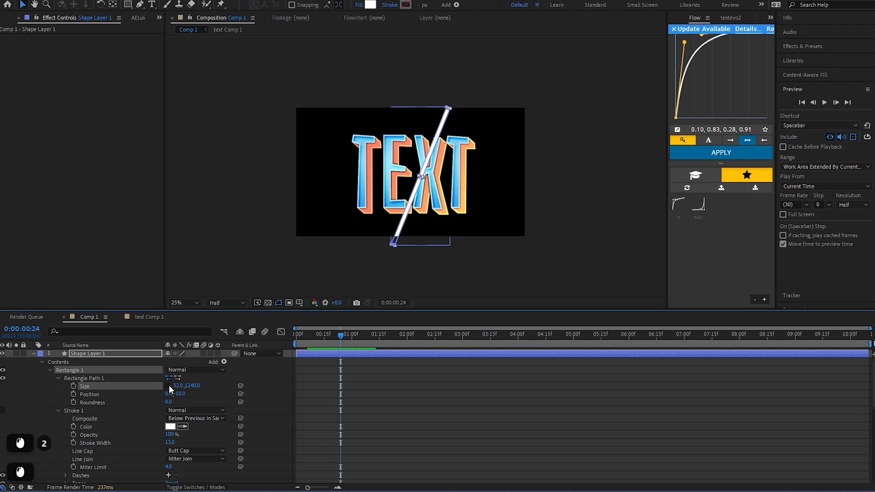
pyautogui.moveTo(189, 386); pyautogui.dragTo(479, 367)
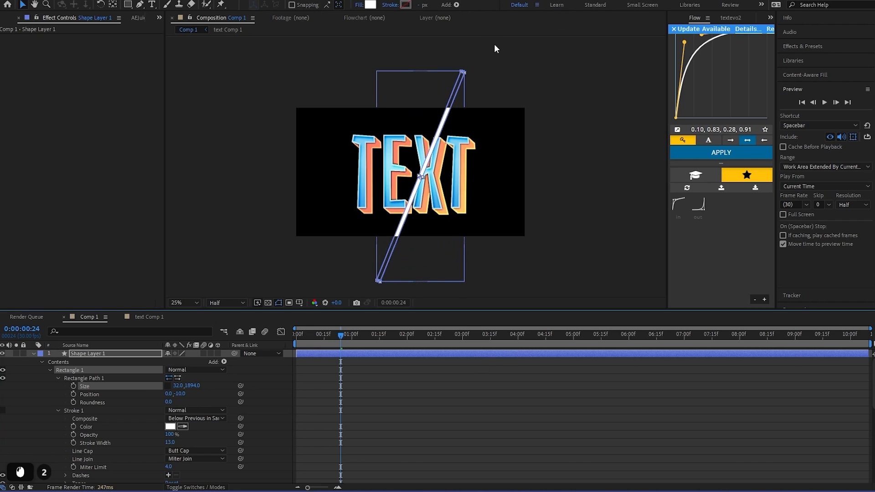
pyautogui.hotkey('ctrl', 'z')
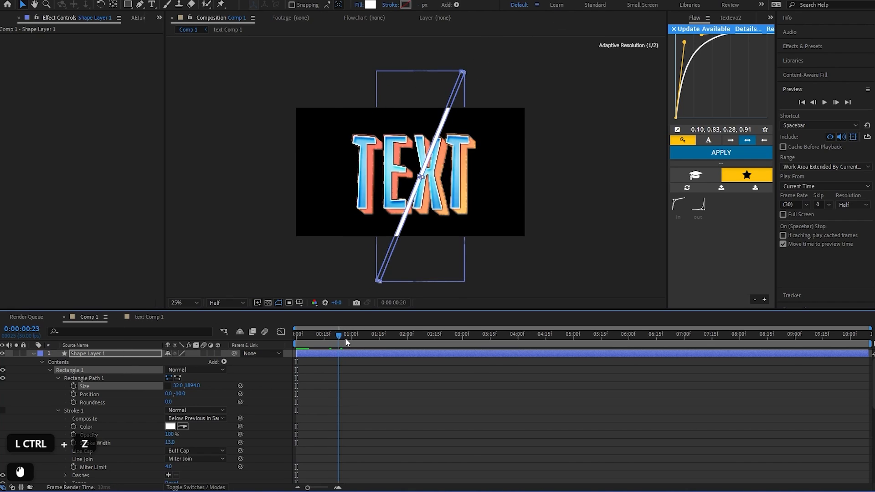
# Step: Keyframe Rectangle Path 1's Position at -1250, -10, beyond the frame's left edge, and move that keyframe near the start of the timeline
pyautogui.moveTo(345, 338); pyautogui.dragTo(363, 337)
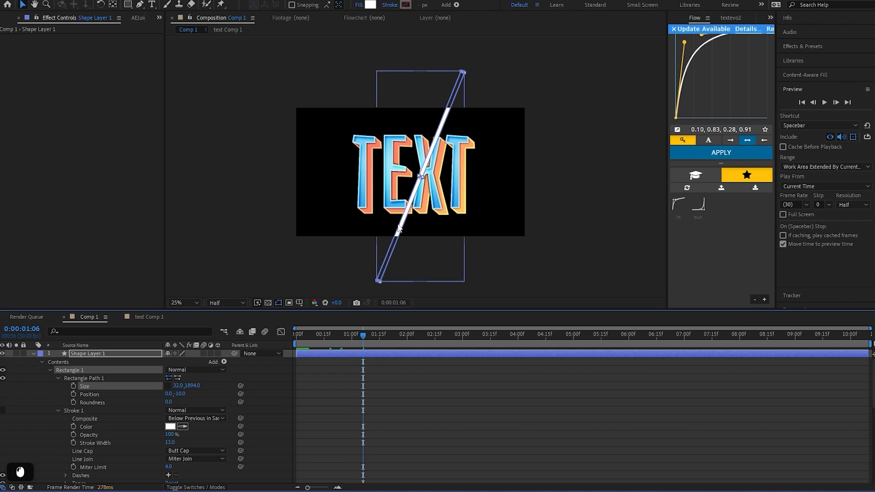
pyautogui.click(74, 394)
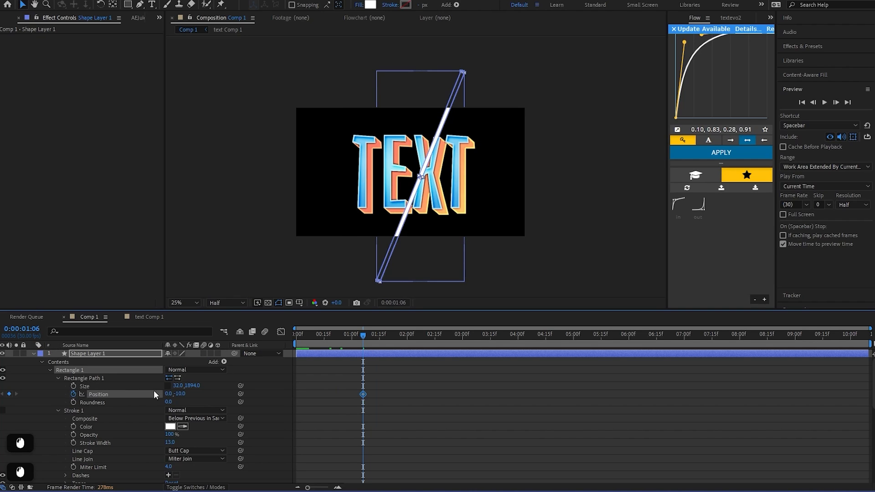
pyautogui.moveTo(169, 395); pyautogui.dragTo(114, 397)
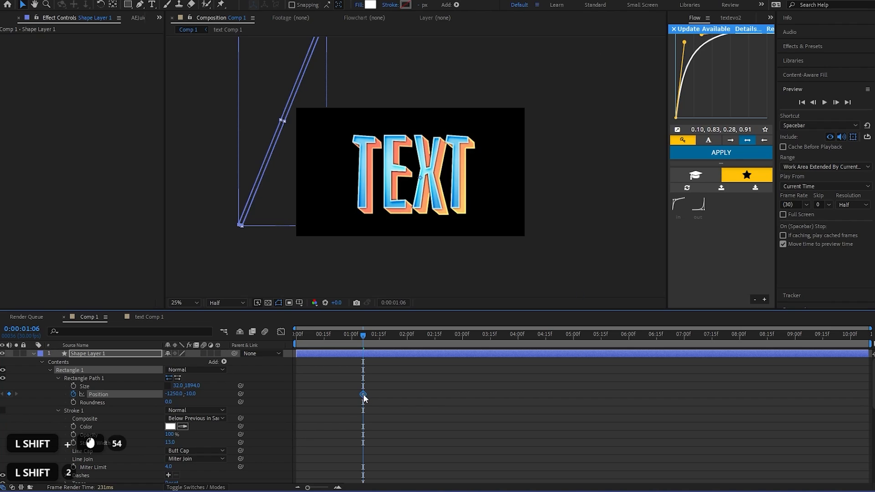
pyautogui.moveTo(363, 394); pyautogui.dragTo(326, 395)
# Step: Keyframe the rectangle path's Position at 1170, -10 just past 3 seconds and scrub through the sweep across the text
pyautogui.moveTo(365, 338); pyautogui.dragTo(479, 351)
pyautogui.moveTo(188, 393); pyautogui.dragTo(291, 393)
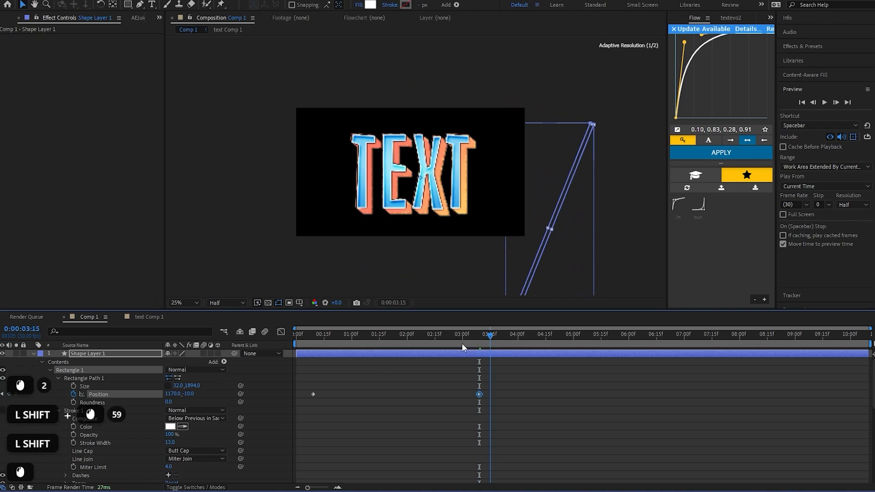
pyautogui.moveTo(461, 343); pyautogui.dragTo(345, 356)
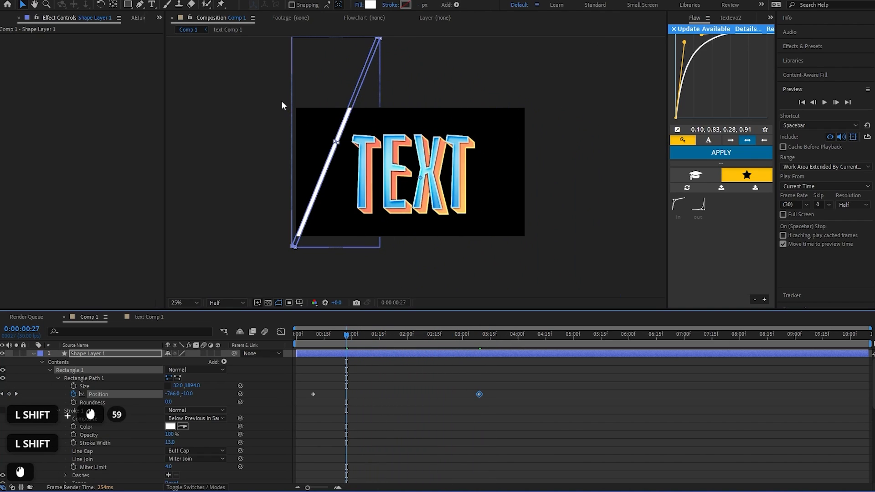
pyautogui.click(399, 334)
# Step: Apply Easy Ease to both Position keyframes of the rectangle path
pyautogui.moveTo(517, 377); pyautogui.dragTo(283, 409)
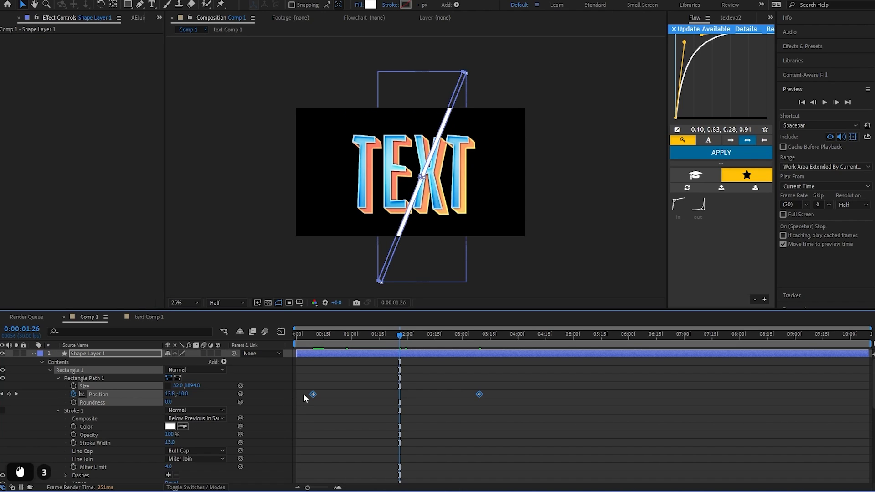
pyautogui.press('F9')
pyautogui.click(357, 427)
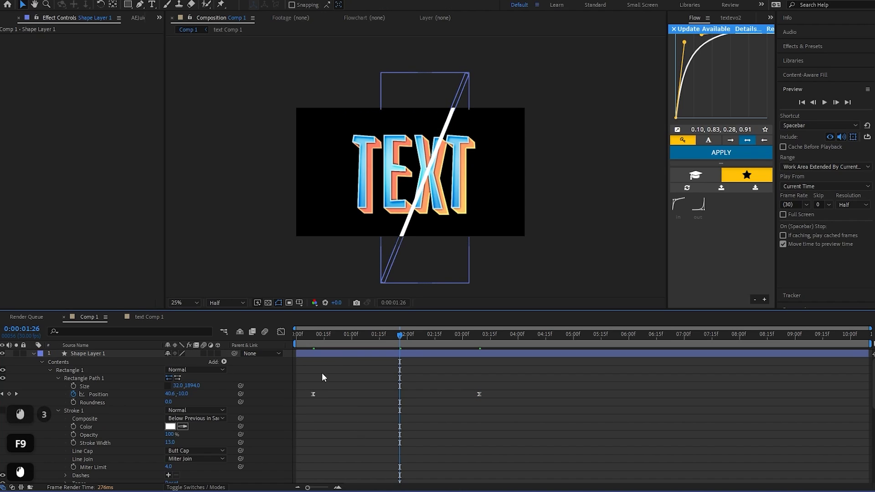
# Step: Add a Zig Zag operator to Shape Layer 1's contents with size 74 and 2 ridges per segment
pyautogui.scroll(2, 408, 189)
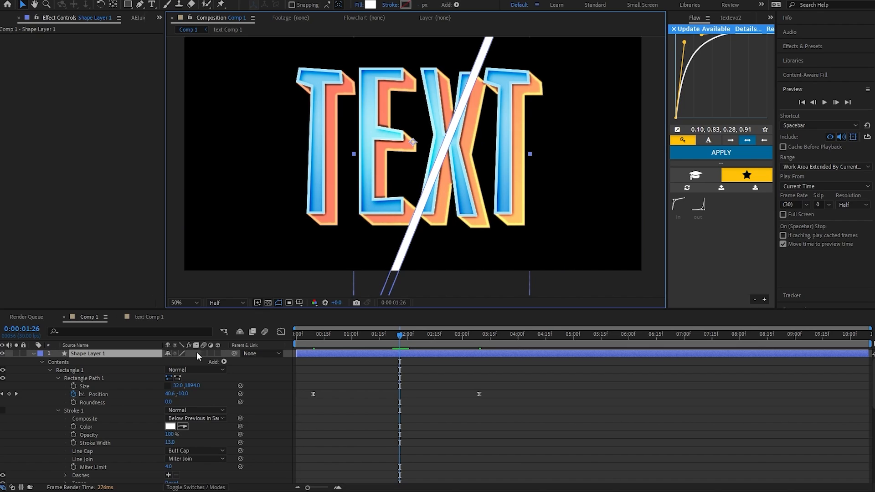
pyautogui.click(224, 362)
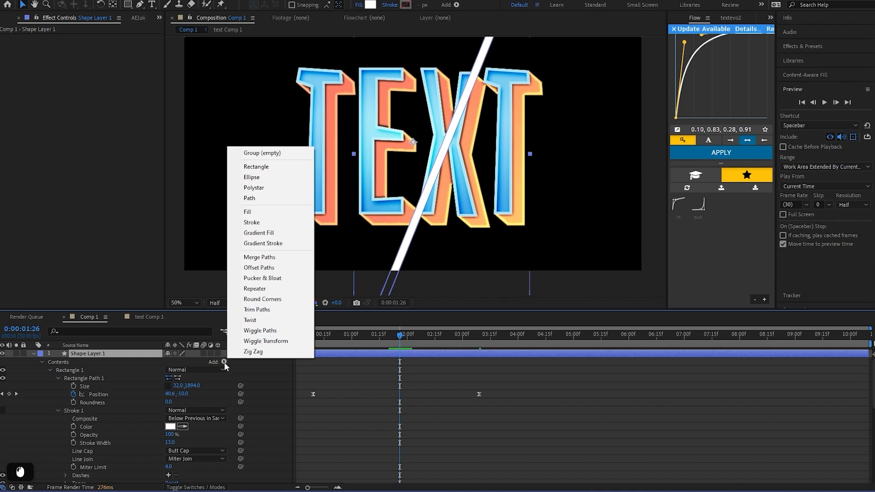
pyautogui.click(270, 353)
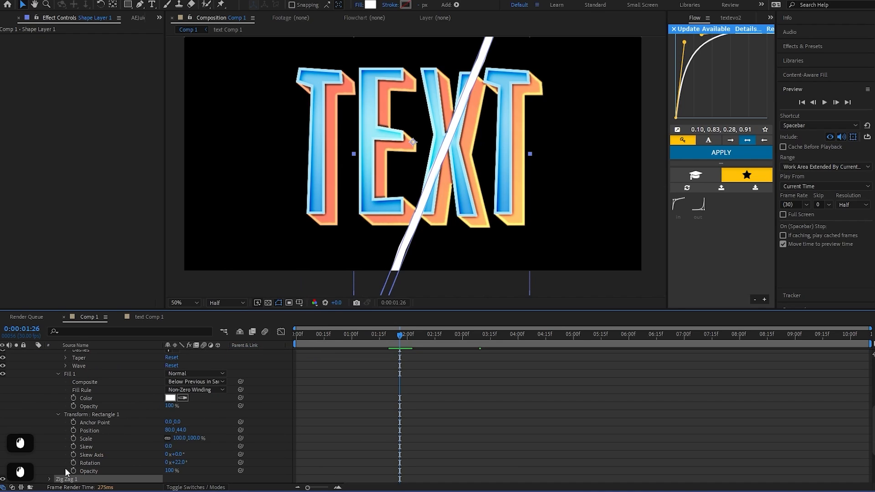
pyautogui.click(49, 479)
pyautogui.scroll(-2, 92, 401)
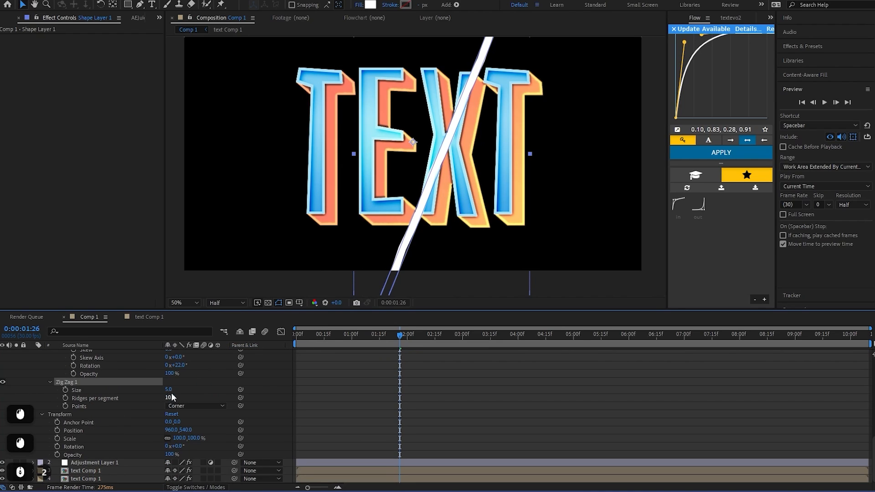
pyautogui.moveTo(174, 387); pyautogui.dragTo(251, 395)
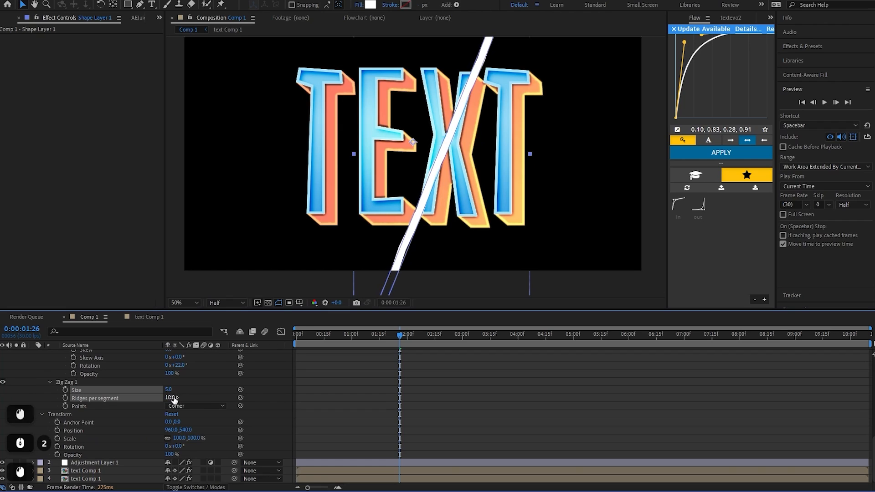
pyautogui.moveTo(173, 399)
pyautogui.mouseDown()
pyautogui.moveTo(212, 399)
pyautogui.moveTo(188, 407)
pyautogui.mouseUp()
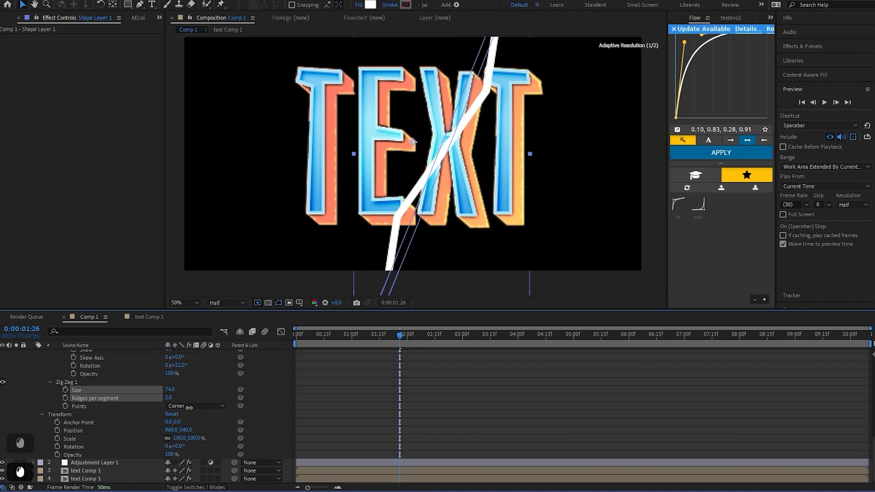
# Step: Set the Zig Zag to 4 ridges per segment and its size to 71
pyautogui.scroll(-2, 461, 199)
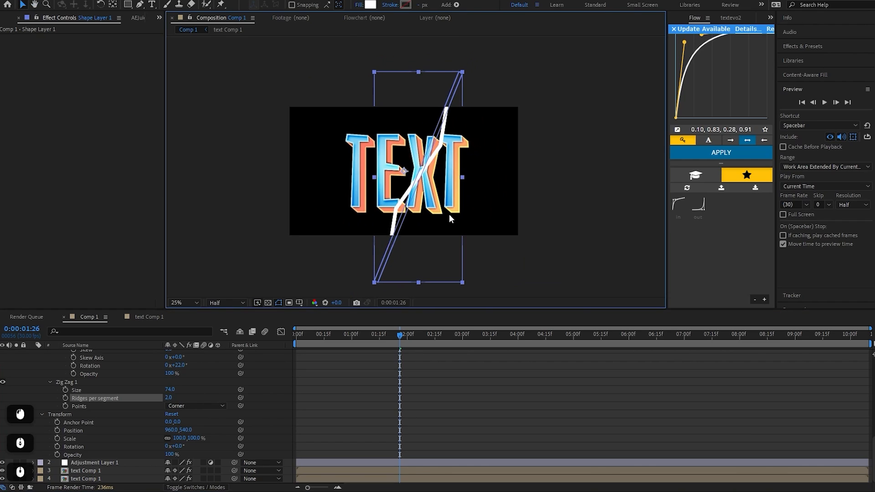
pyautogui.scroll(1, 449, 215)
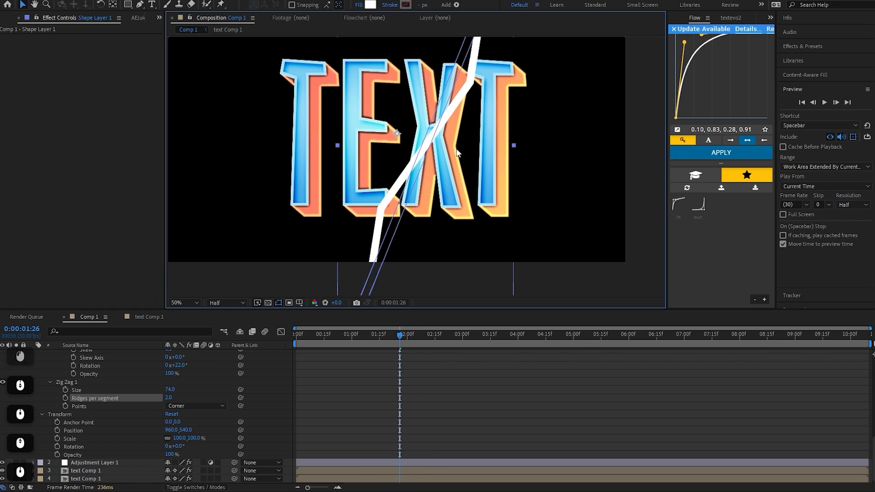
pyautogui.scroll(-1, 457, 153)
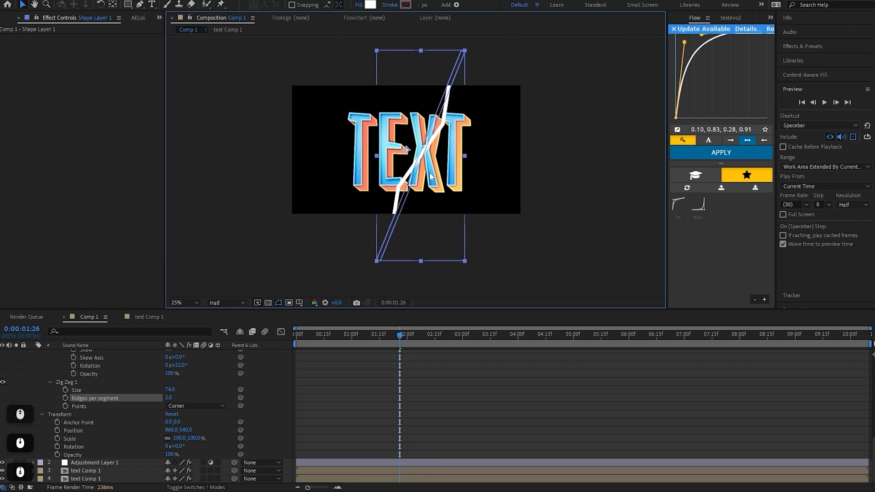
pyautogui.write('4')
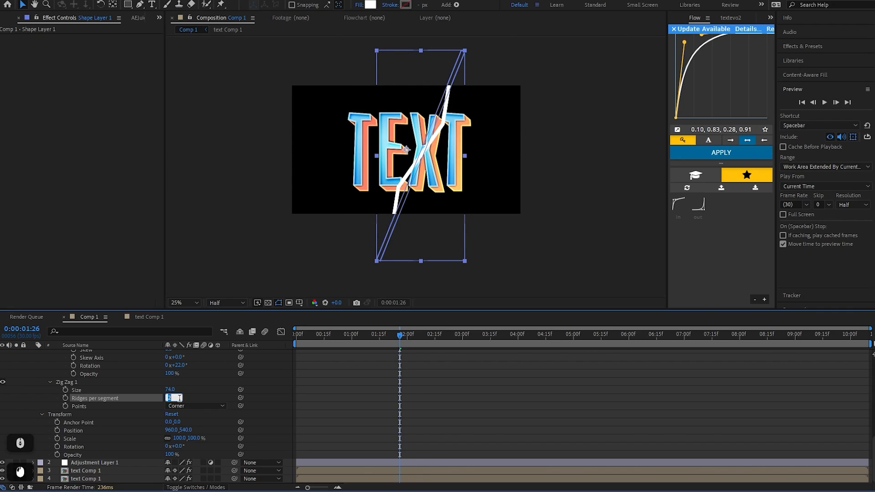
pyautogui.click(190, 397)
pyautogui.moveTo(170, 390); pyautogui.dragTo(168, 393)
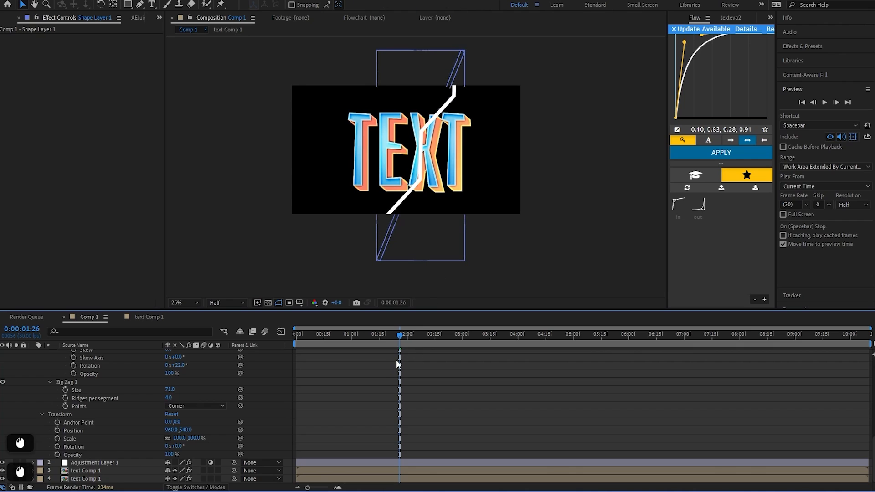
# Step: Add a Round Corners operator to Shape Layer 1's contents and set its radius to 38
pyautogui.scroll(5, 97, 398)
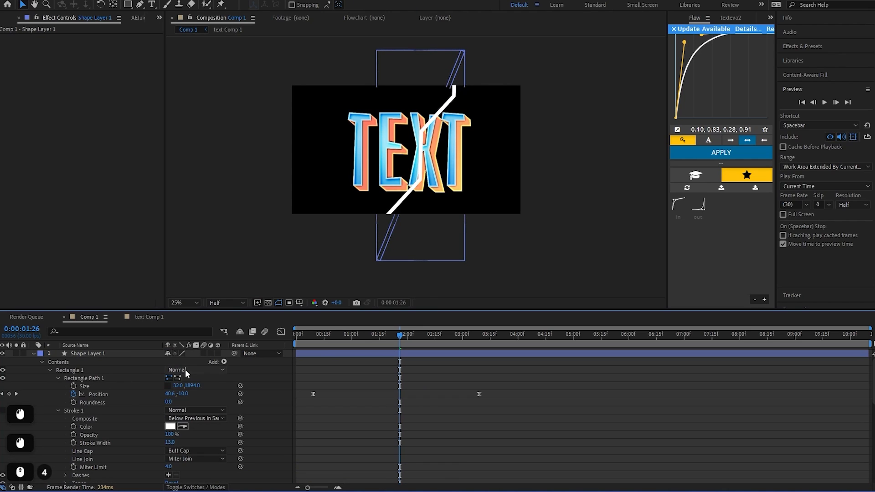
pyautogui.click(224, 362)
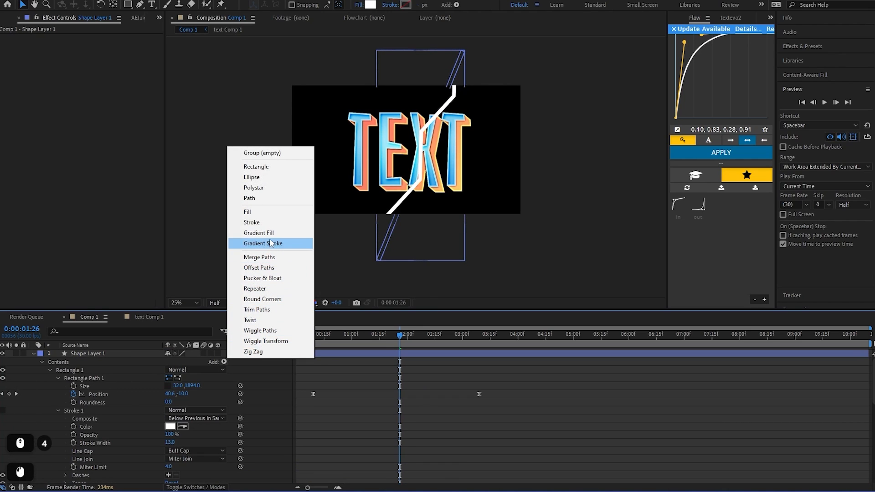
pyautogui.click(268, 304)
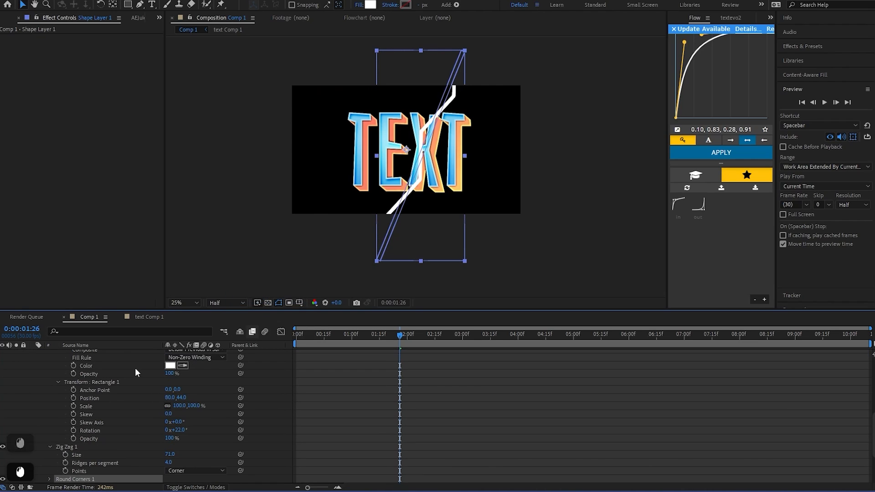
pyautogui.scroll(-2, 134, 368)
pyautogui.click(49, 407)
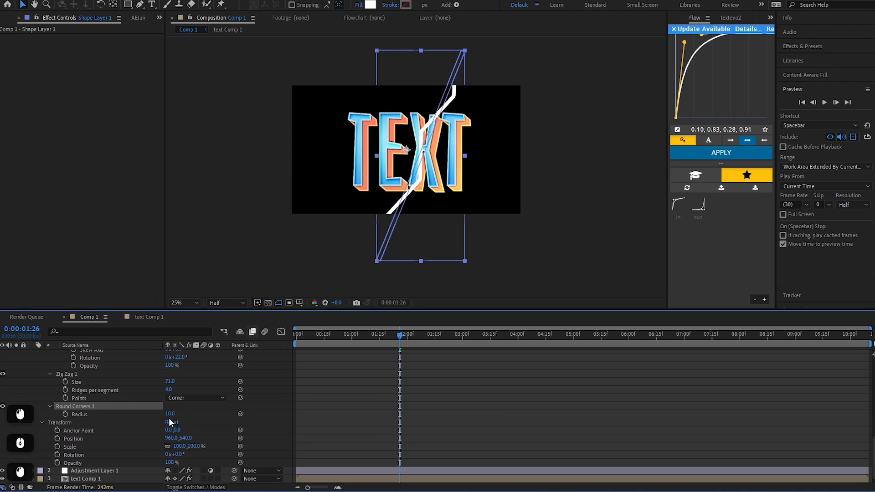
pyautogui.moveTo(169, 414); pyautogui.dragTo(202, 415)
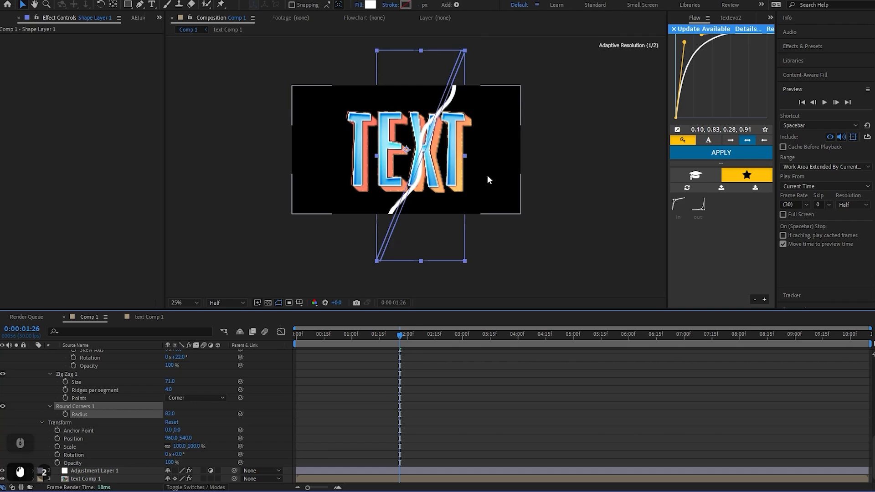
pyautogui.scroll(2, 486, 178)
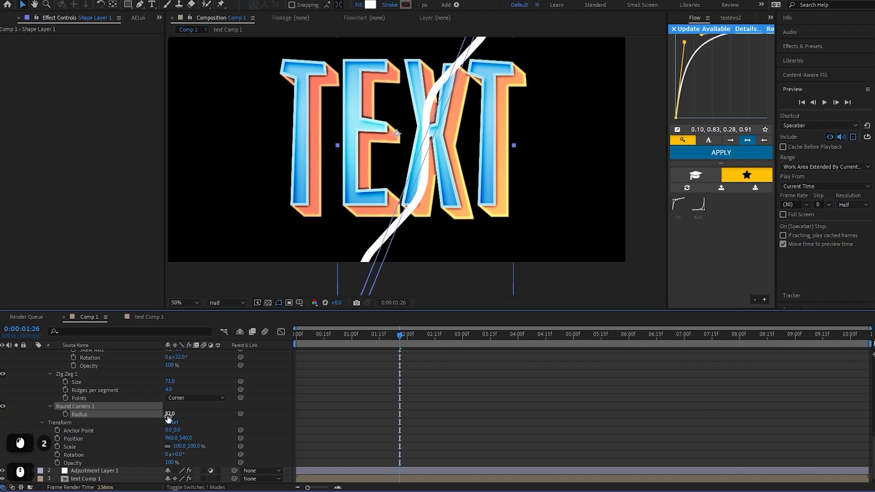
pyautogui.moveTo(168, 415); pyautogui.dragTo(149, 418)
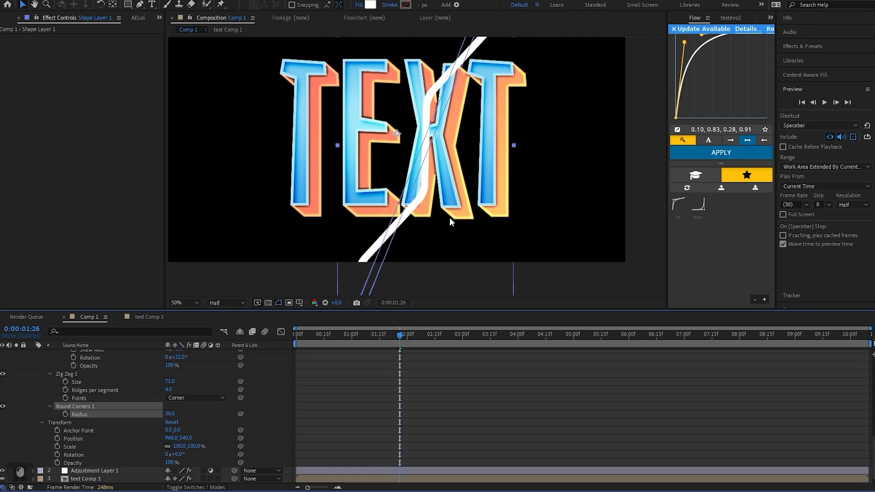
# Step: Play back the wavy streak's sweep across the text from the start of the timeline
pyautogui.moveTo(449, 217); pyautogui.dragTo(416, 265)
pyautogui.moveTo(397, 187); pyautogui.dragTo(409, 169)
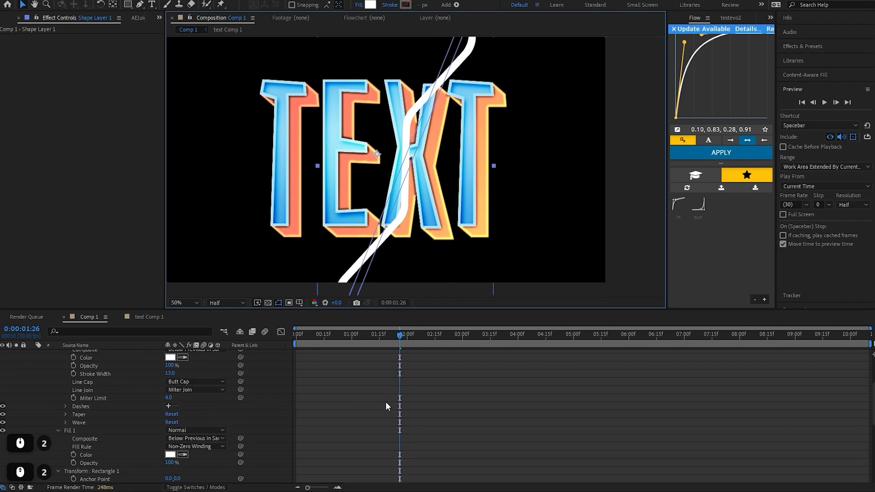
pyautogui.press('space')
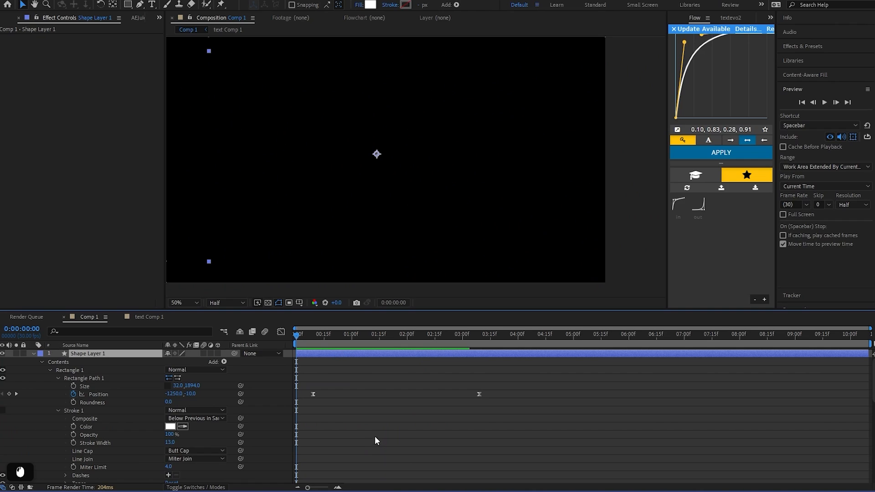
pyautogui.press('space')
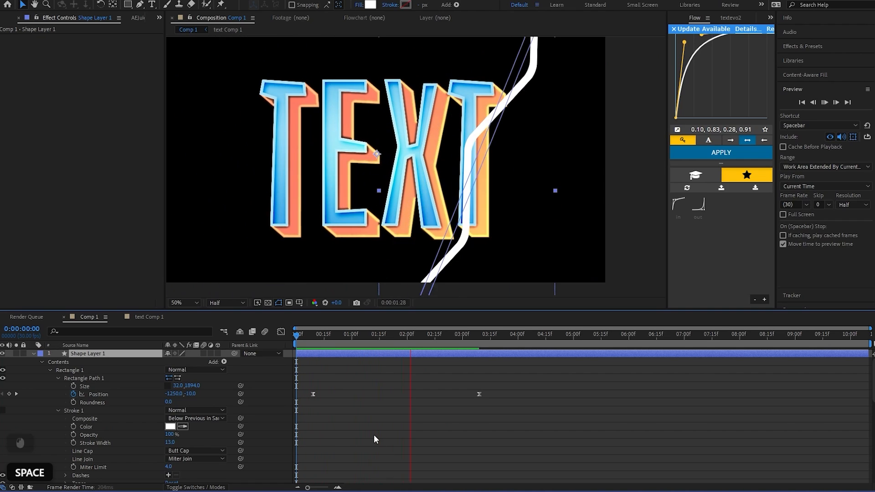
# Step: Set the rotation in Rectangle 1's transform to 34° with the streak positioned over the text
pyautogui.click(384, 336)
pyautogui.scroll(-3, 128, 413)
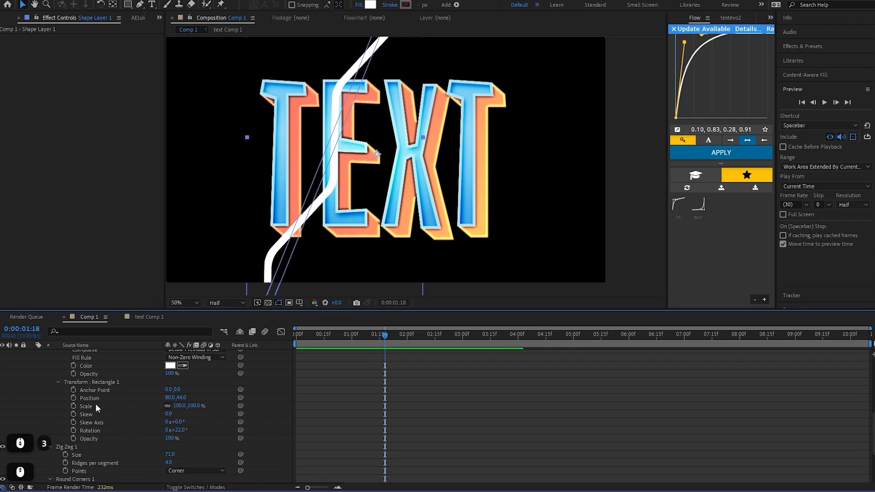
pyautogui.click(100, 381)
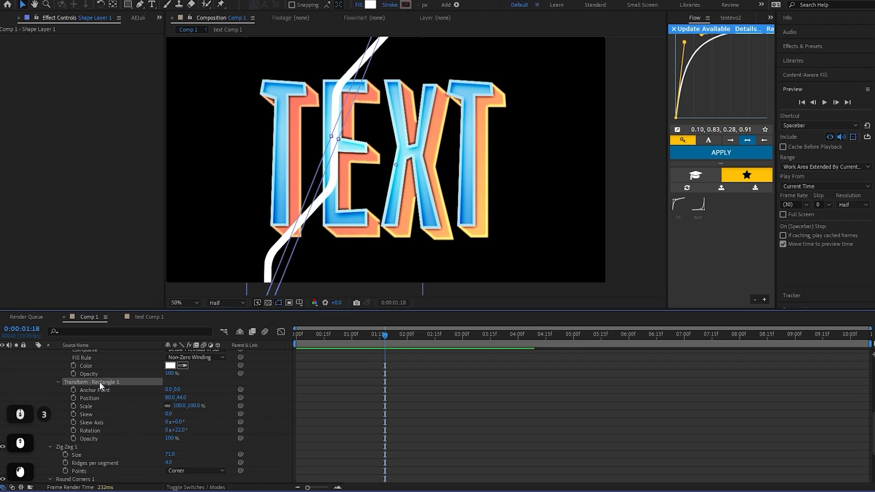
pyautogui.moveTo(180, 434); pyautogui.dragTo(212, 430)
pyautogui.press('space')
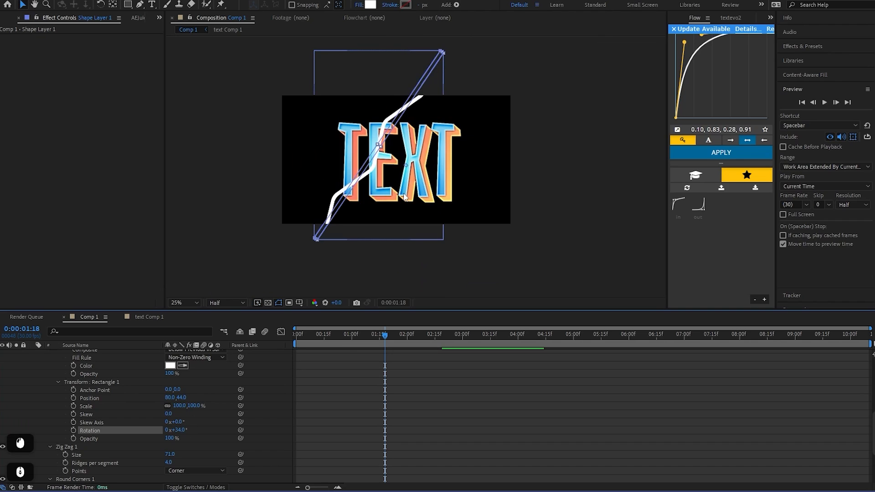
# Step: Shift the shape layer slightly later and shorten the sweep by moving the last Position keyframe to just before 3 seconds
pyautogui.click(371, 352)
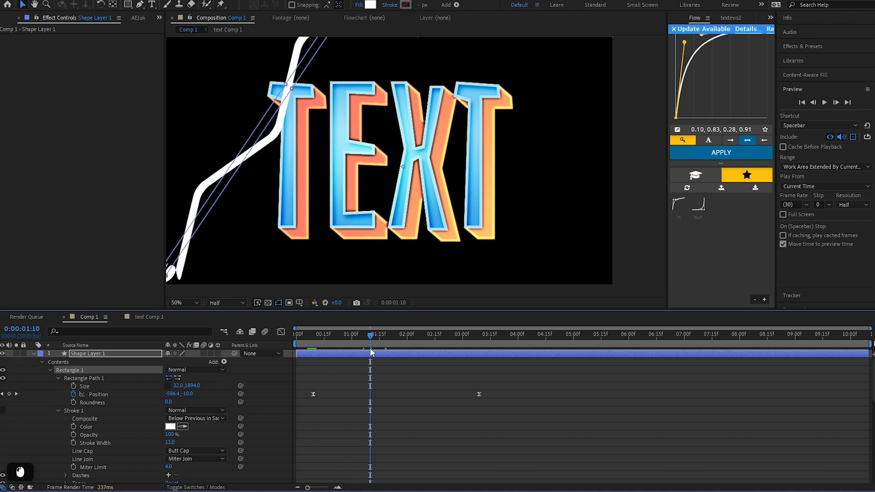
pyautogui.moveTo(362, 352); pyautogui.dragTo(381, 351)
pyautogui.press('space')
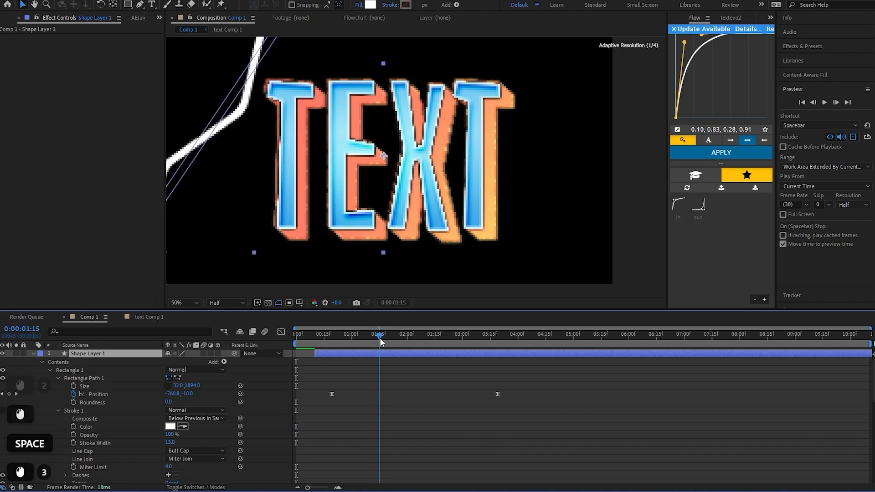
pyautogui.click(501, 394)
pyautogui.moveTo(498, 394); pyautogui.dragTo(459, 395)
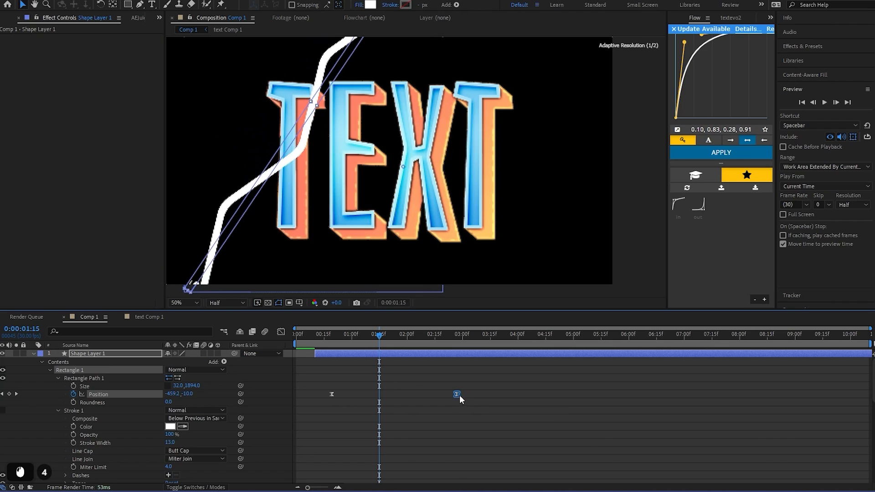
# Step: Slide the shape layer earlier so its last Position keyframe falls just before 2 seconds, and preview the sweep
pyautogui.moveTo(438, 352)
pyautogui.mouseDown()
pyautogui.moveTo(410, 351)
pyautogui.moveTo(466, 352)
pyautogui.moveTo(384, 356)
pyautogui.moveTo(426, 355)
pyautogui.mouseUp()
pyautogui.moveTo(309, 385); pyautogui.dragTo(348, 410)
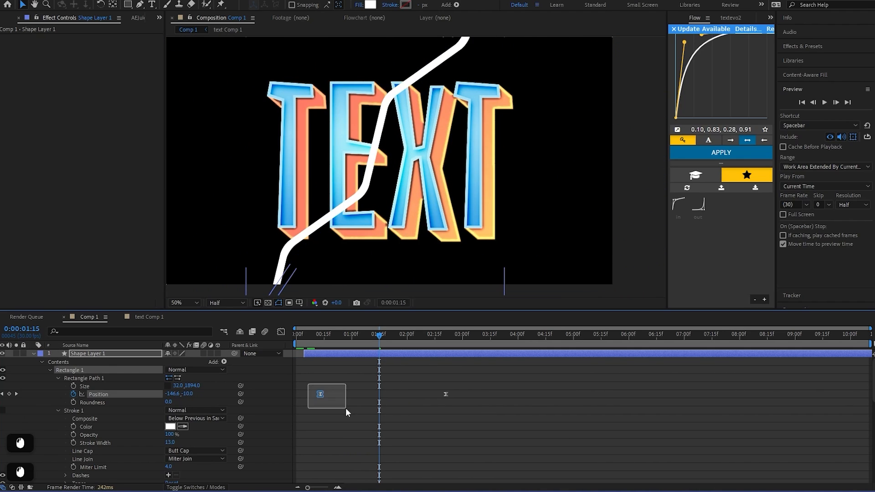
pyautogui.click(367, 352)
pyautogui.moveTo(351, 354); pyautogui.dragTo(328, 350)
pyautogui.press('space')
pyautogui.click(359, 430)
pyautogui.press('space')
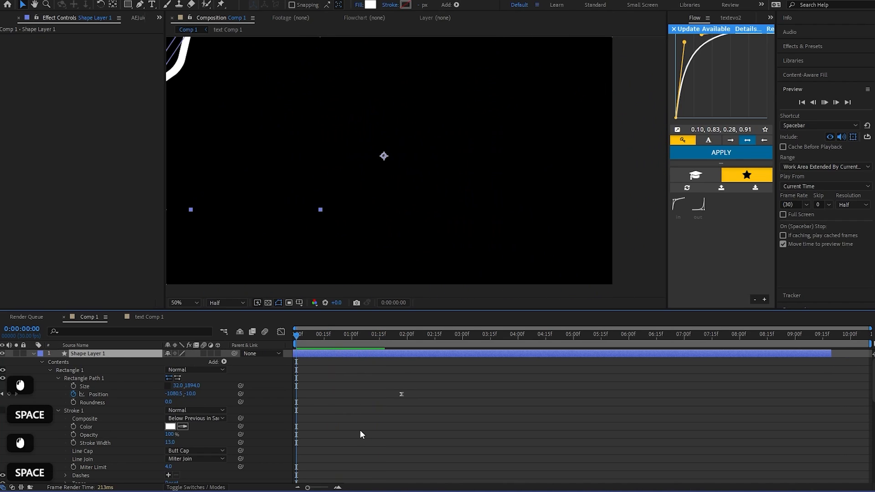
# Step: Apply the Set Matte effect to Shape Layer 1 and take the matte from the overlay layer
pyautogui.click(348, 354)
pyautogui.hotkey('ctrl', 'space')
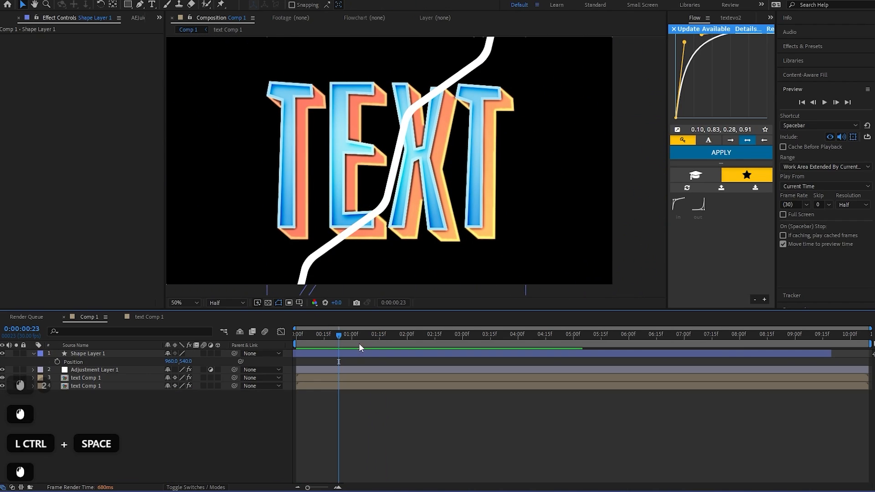
pyautogui.click(341, 341)
pyautogui.moveTo(341, 341); pyautogui.dragTo(335, 341)
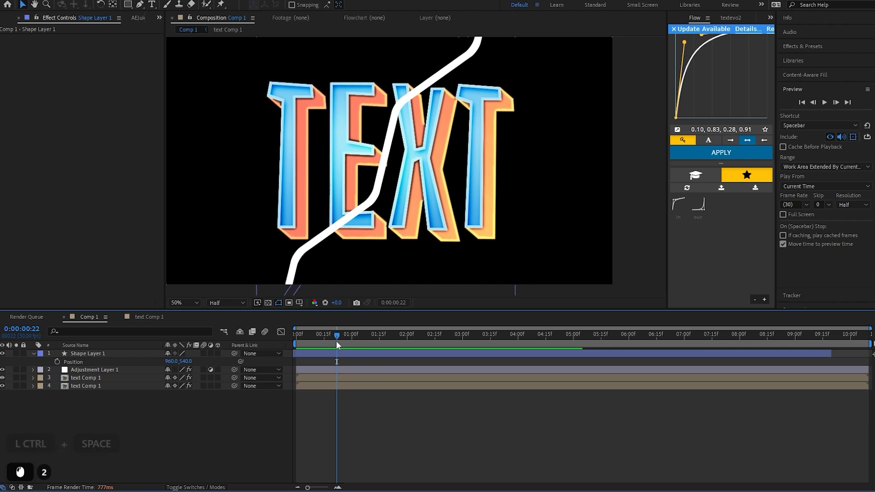
pyautogui.click(347, 349)
pyautogui.hotkey('ctrl', 'space')
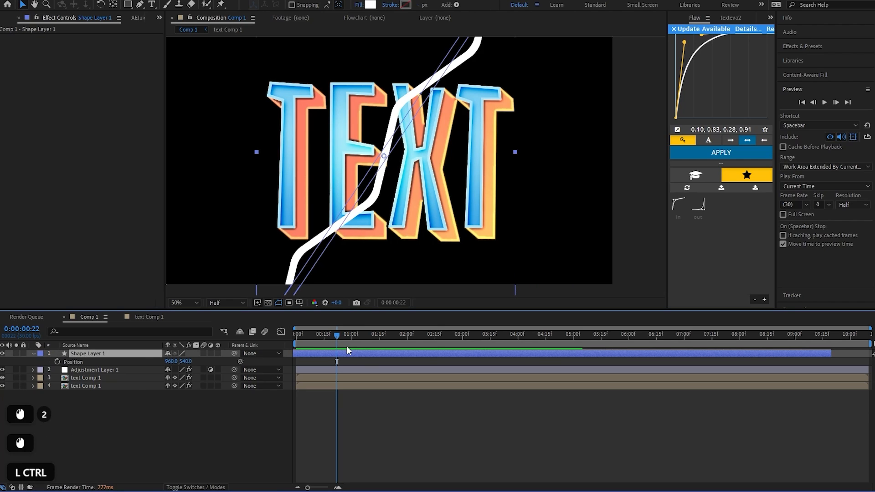
pyautogui.write('set')
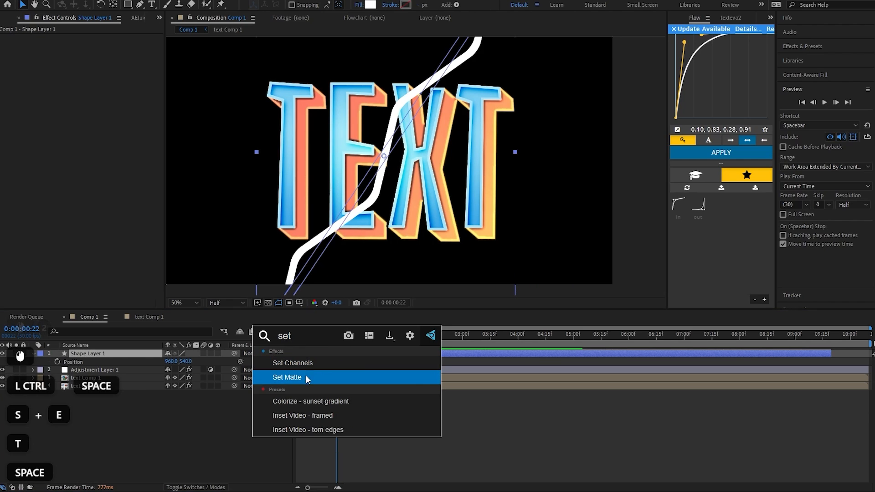
pyautogui.click(305, 377)
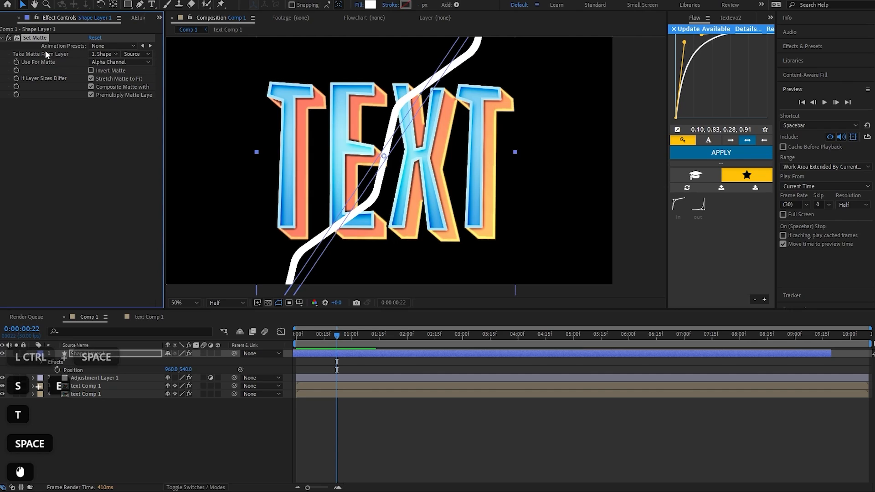
pyautogui.click(104, 54)
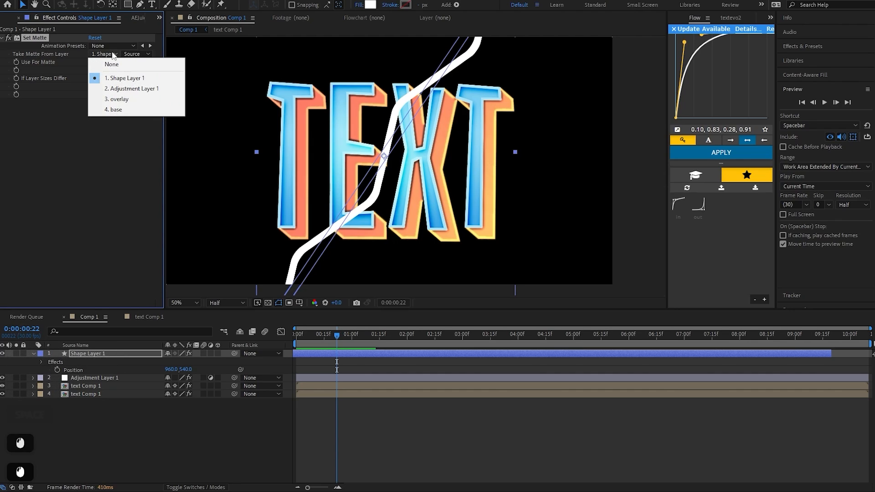
pyautogui.click(129, 97)
pyautogui.moveTo(337, 336); pyautogui.dragTo(328, 337)
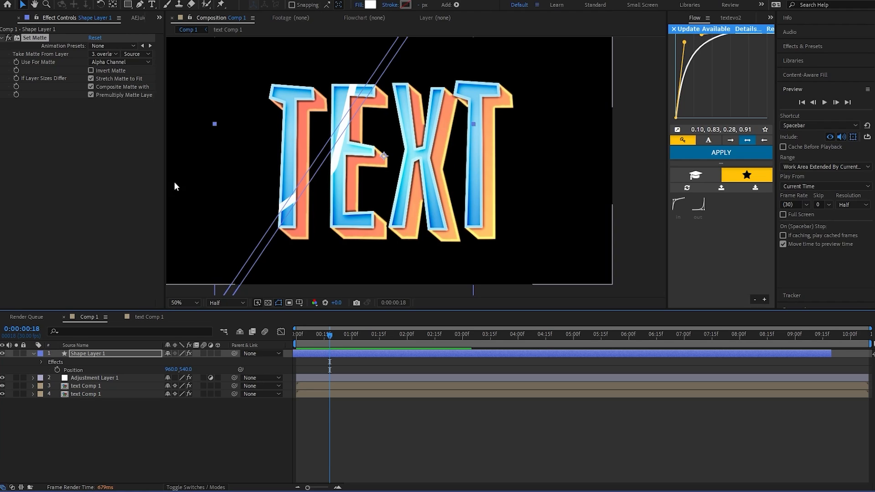
# Step: Change the shape layer's blending mode to Overlay and preview the matted streak from the start
pyautogui.click(92, 385)
pyautogui.click(103, 355)
pyautogui.rightClick(102, 355)
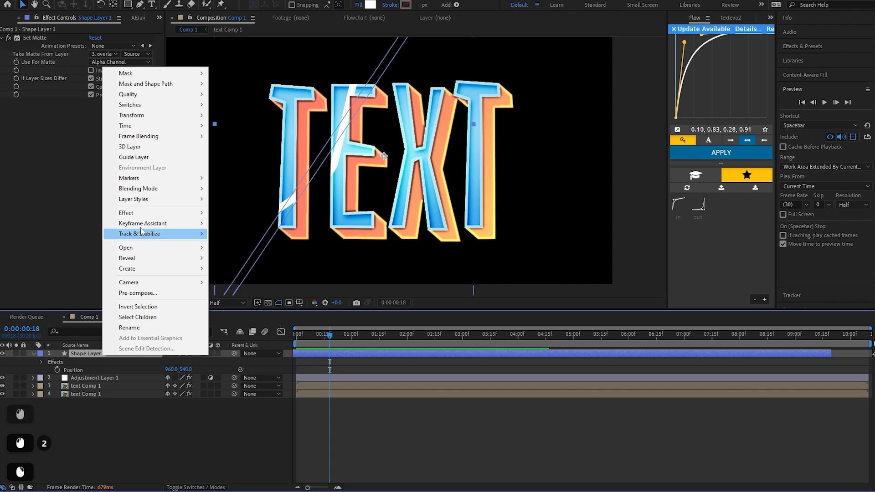
pyautogui.moveTo(145, 191)
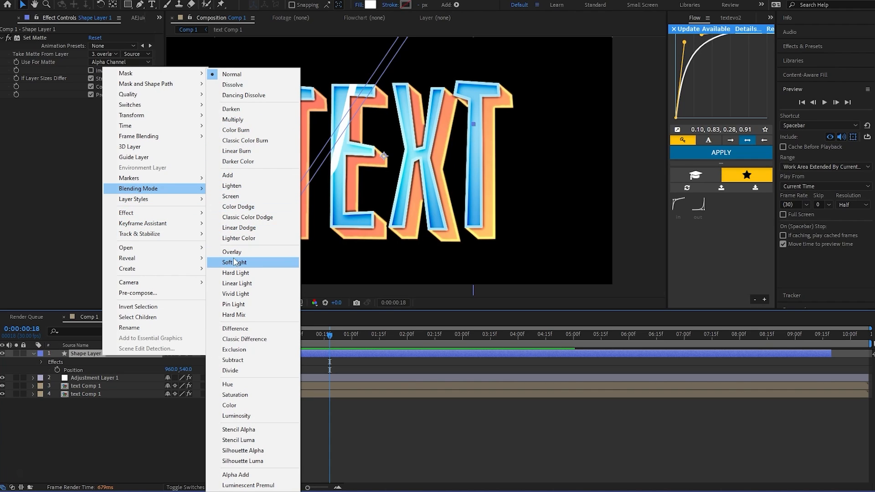
pyautogui.click(236, 251)
pyautogui.moveTo(329, 338); pyautogui.dragTo(263, 343)
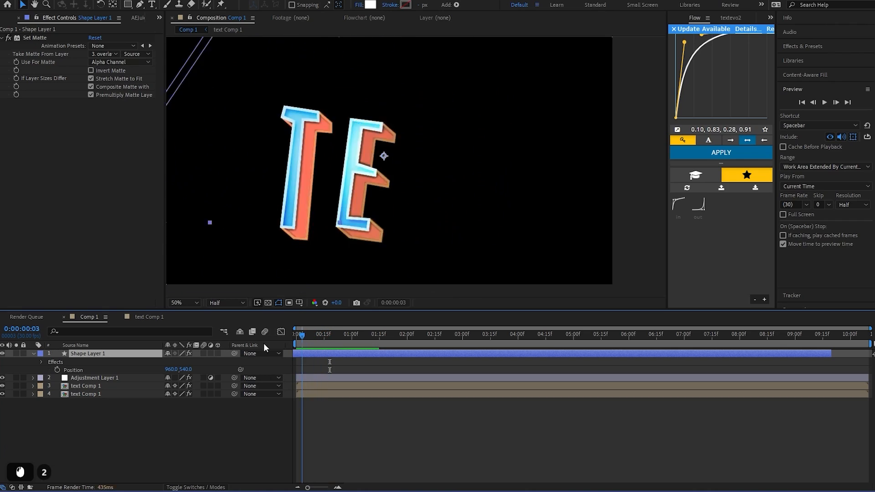
pyautogui.press('space')
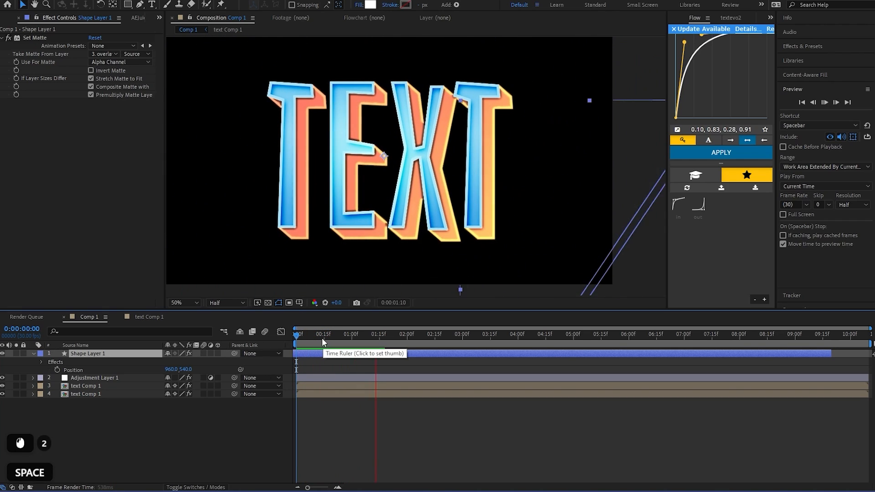
pyautogui.click(321, 362)
pyautogui.press('space')
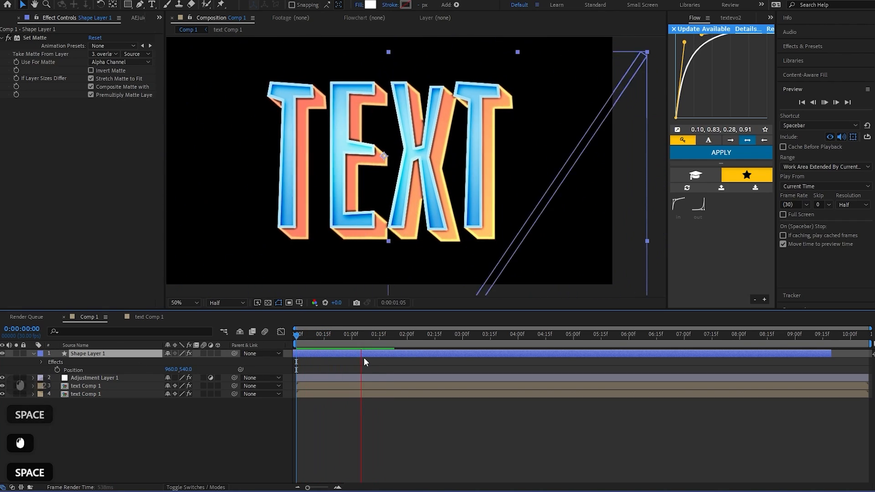
# Step: Shorten the streak's sweep with an earlier last Position keyframe, slide the layer so that keyframe falls at 0:00:01:17, and preview it
pyautogui.press('u')
pyautogui.press('2')
pyautogui.click(369, 343)
pyautogui.click(344, 350)
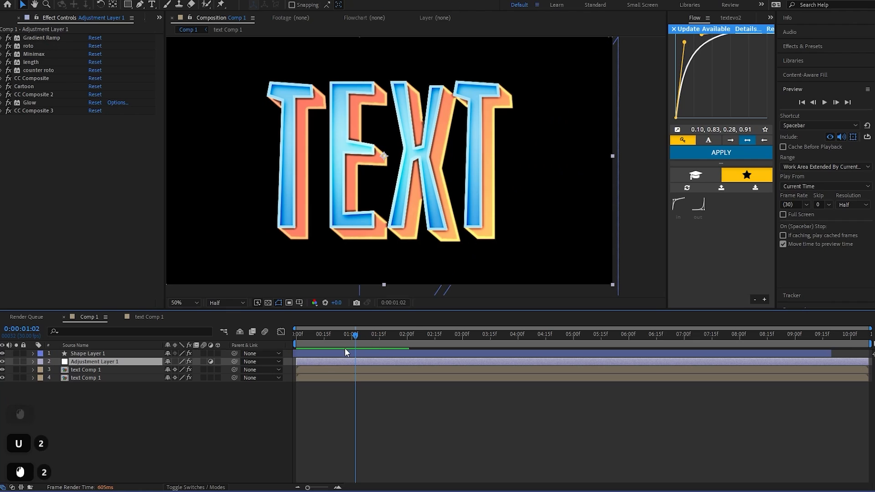
pyautogui.click(349, 337)
pyautogui.press('u')
pyautogui.click(113, 361)
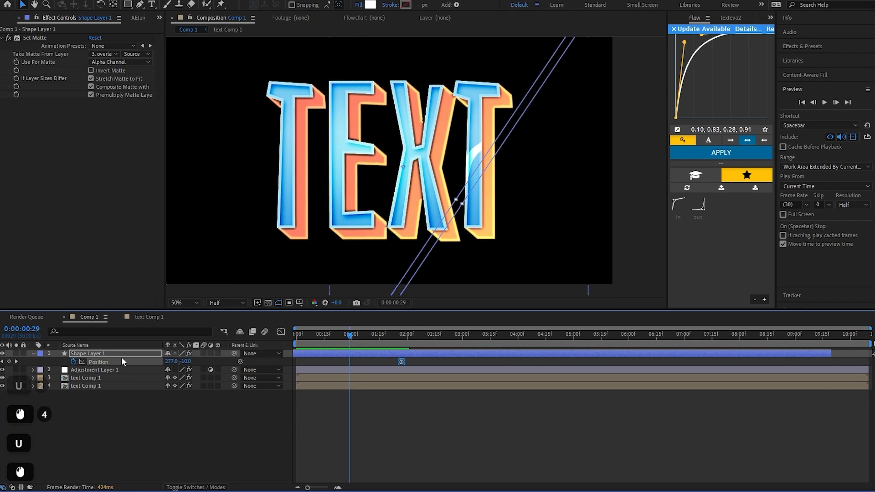
pyautogui.moveTo(401, 362); pyautogui.dragTo(356, 359)
pyautogui.press('space')
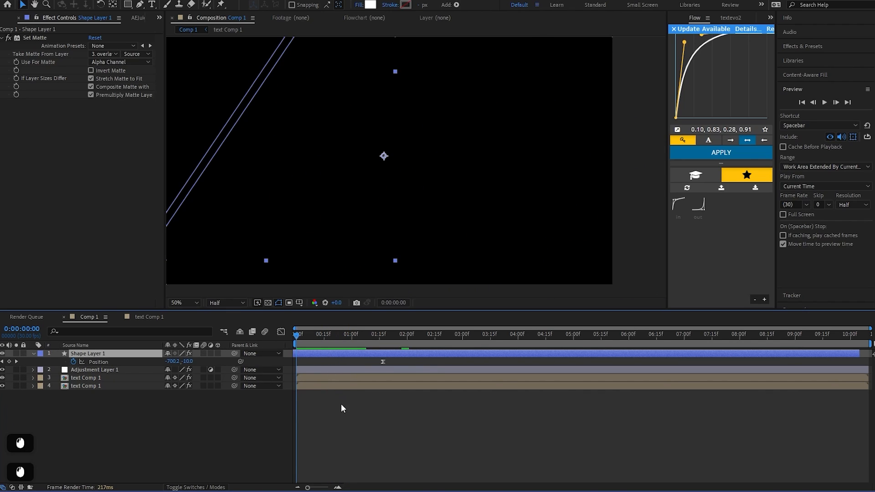
pyautogui.press('space')
# Step: Turn off Set Matte on Shape Layer 1 with the streak over the text, and duplicate the layer
pyautogui.click(341, 334)
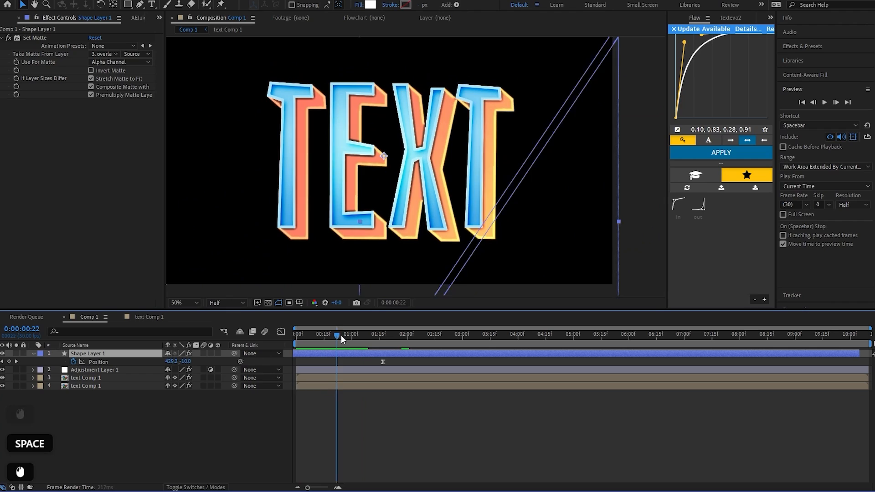
pyautogui.moveTo(343, 337); pyautogui.dragTo(322, 335)
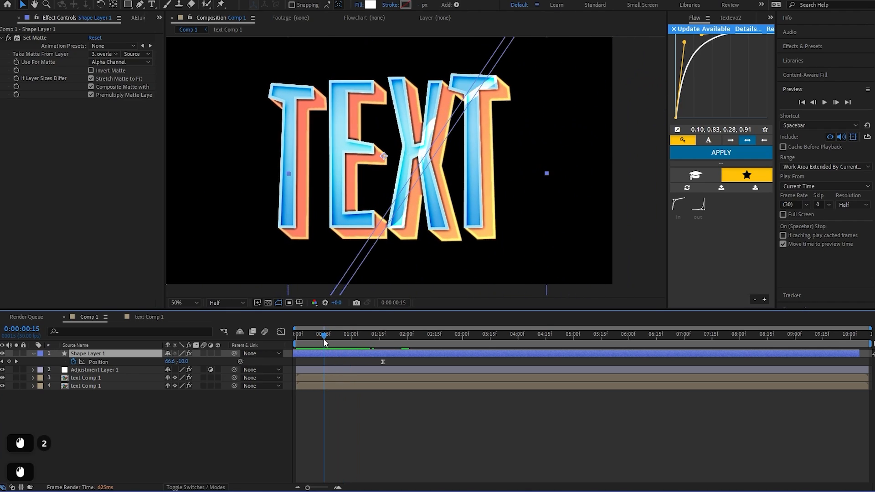
pyautogui.click(330, 344)
pyautogui.doubleClick(332, 351)
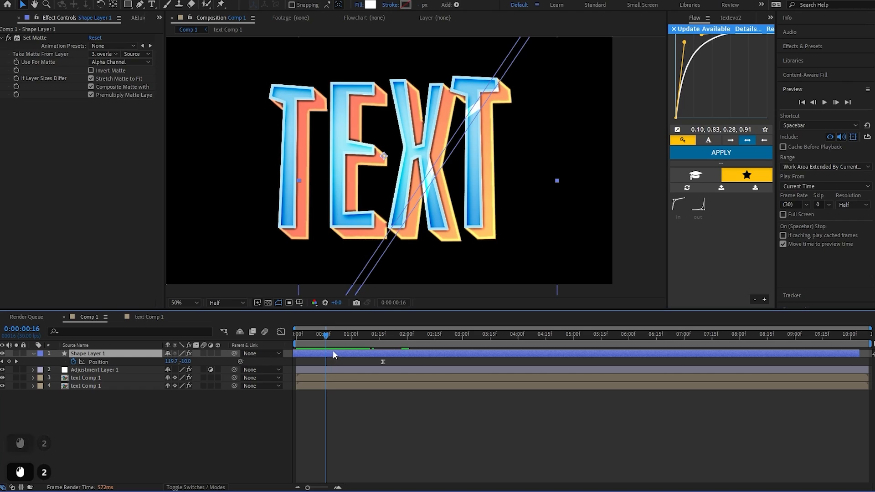
pyautogui.click(24, 40)
pyautogui.click(10, 39)
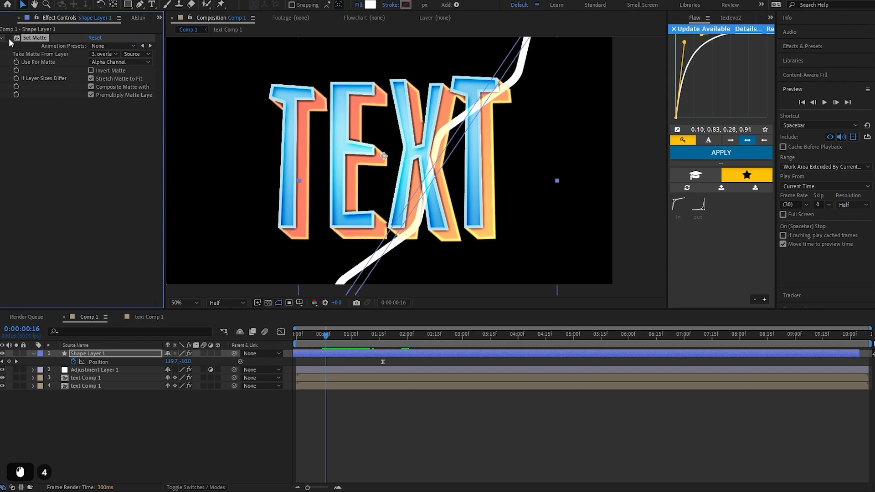
pyautogui.click(331, 355)
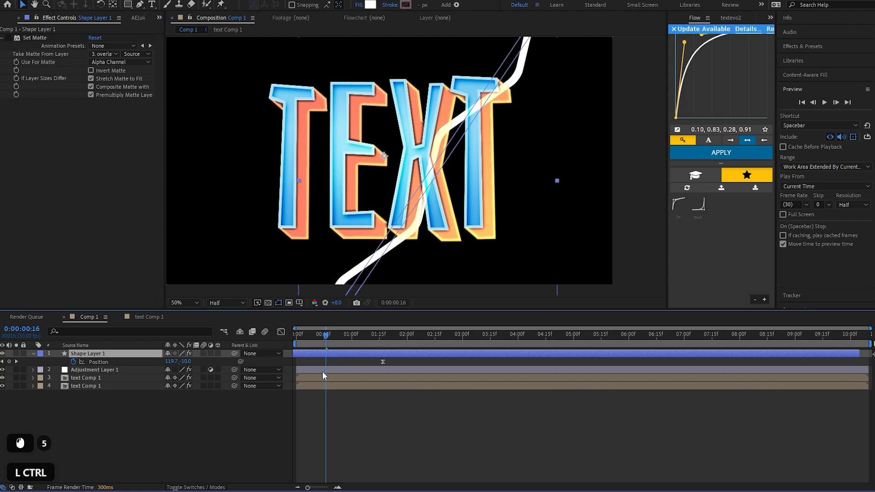
pyautogui.hotkey('ctrl', 'd')
# Step: Widen Rectangle 1's path in the duplicated shape layer to a size of 174 by 1894
pyautogui.click(33, 354)
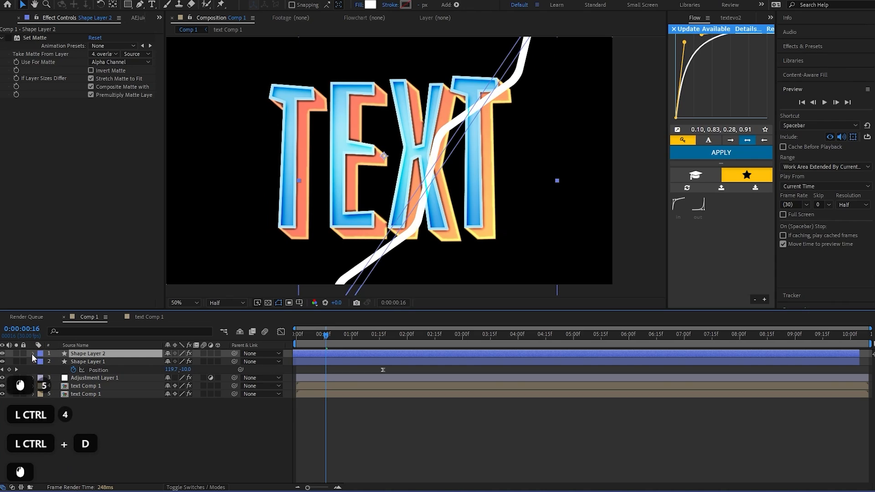
pyautogui.click(40, 361)
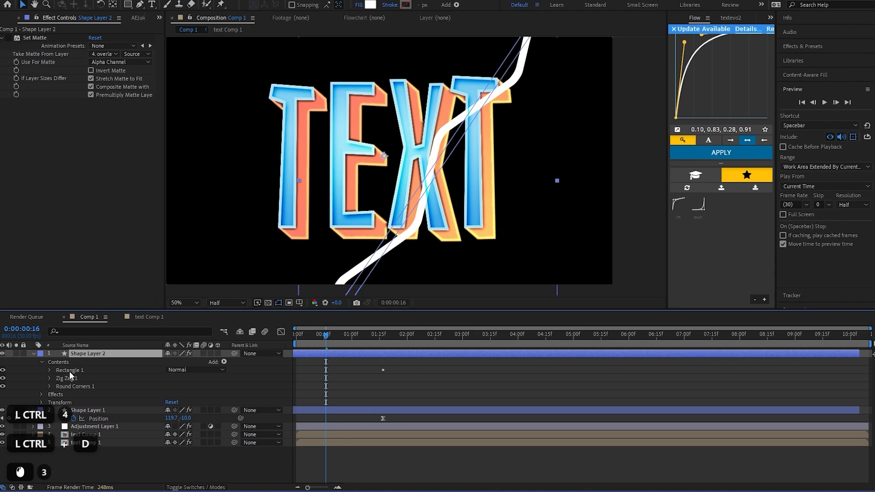
pyautogui.click(69, 370)
pyautogui.click(49, 370)
pyautogui.click(89, 379)
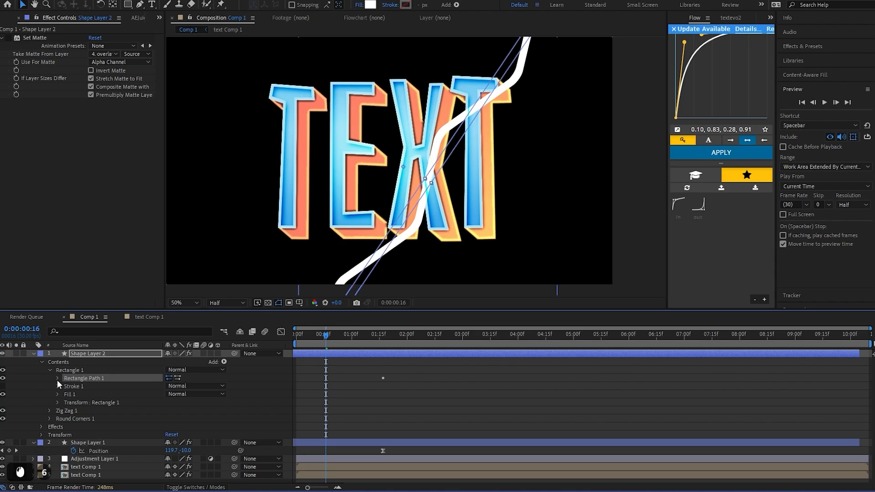
pyautogui.click(56, 378)
pyautogui.click(88, 386)
pyautogui.hotkey('ctrl', 'z')
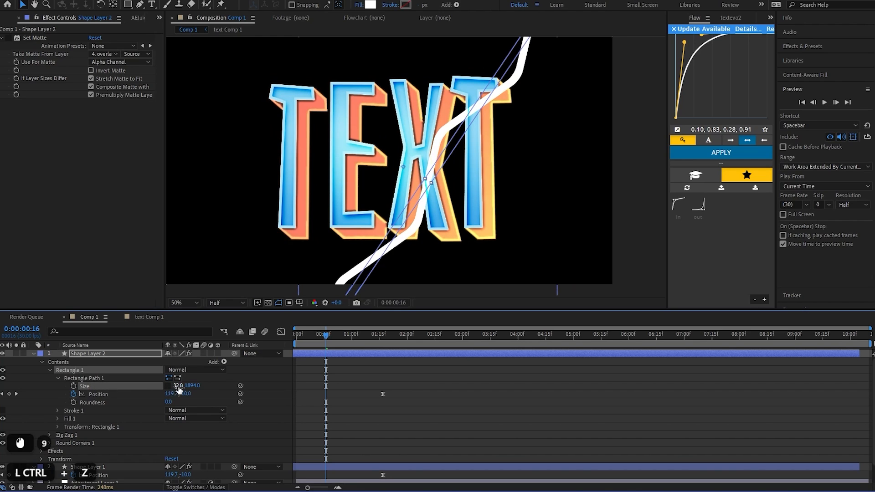
pyautogui.moveTo(175, 385)
pyautogui.mouseDown()
pyautogui.moveTo(244, 394)
pyautogui.moveTo(275, 378)
pyautogui.mouseUp()
pyautogui.moveTo(279, 330); pyautogui.dragTo(157, 397)
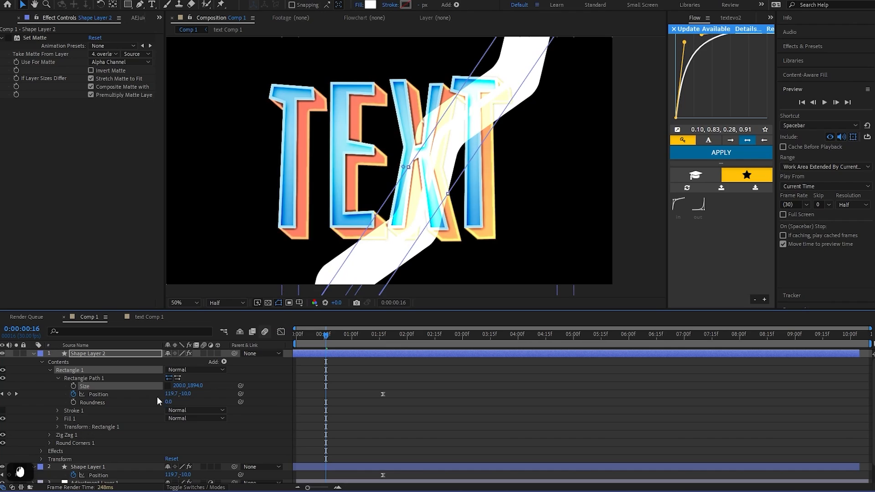
# Step: Offset all Position keyframes of the wide streak together so its Position at 0:00:01:17 is 993, -10
pyautogui.click(111, 394)
pyautogui.click(110, 394)
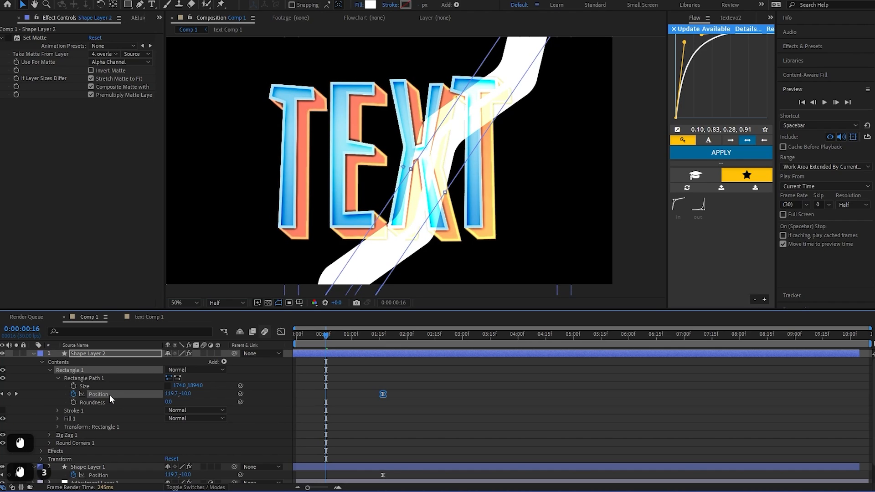
pyautogui.click(110, 395)
pyautogui.moveTo(324, 345); pyautogui.dragTo(384, 337)
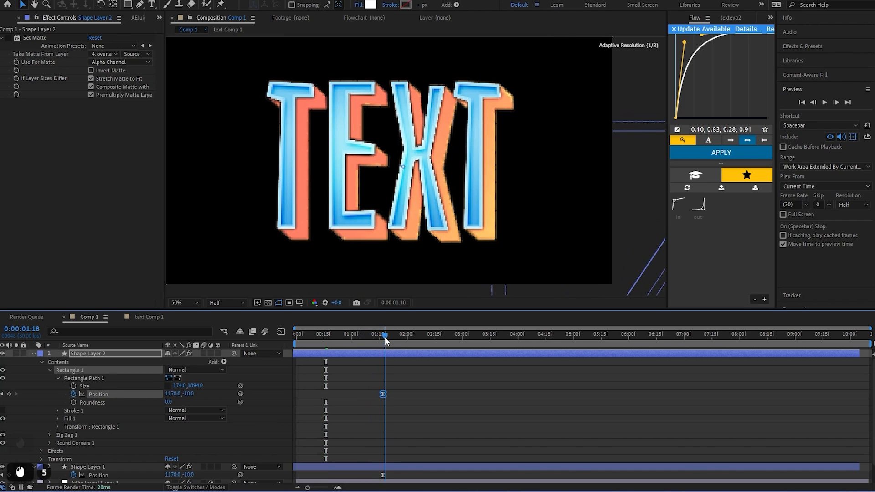
pyautogui.moveTo(173, 395); pyautogui.dragTo(46, 372)
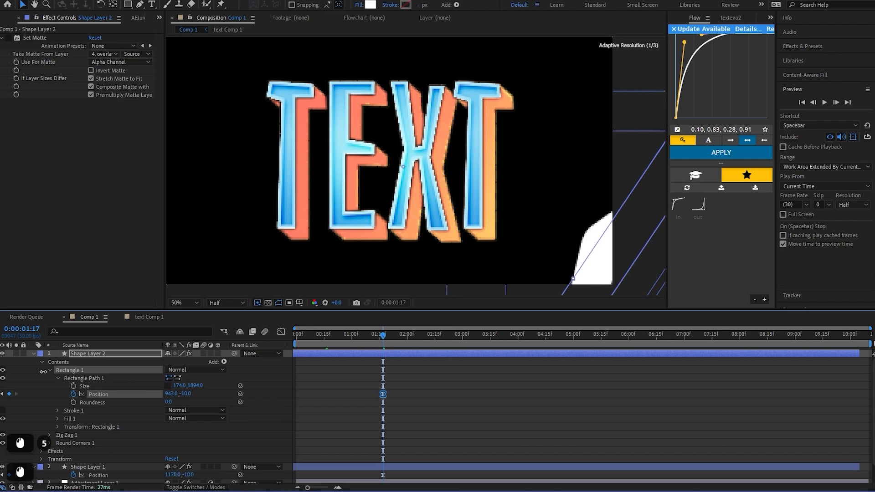
pyautogui.moveTo(382, 337)
pyautogui.mouseDown()
pyautogui.moveTo(325, 336)
pyautogui.moveTo(384, 339)
pyautogui.mouseUp()
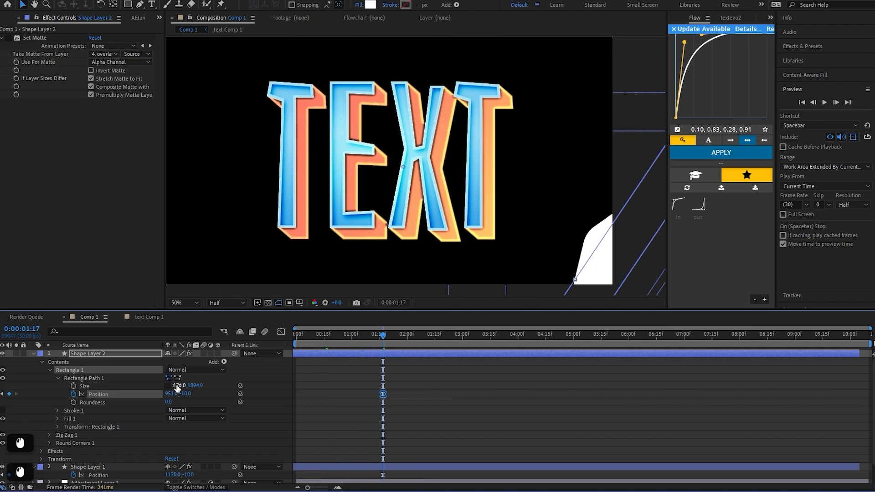
pyautogui.moveTo(172, 393); pyautogui.dragTo(192, 393)
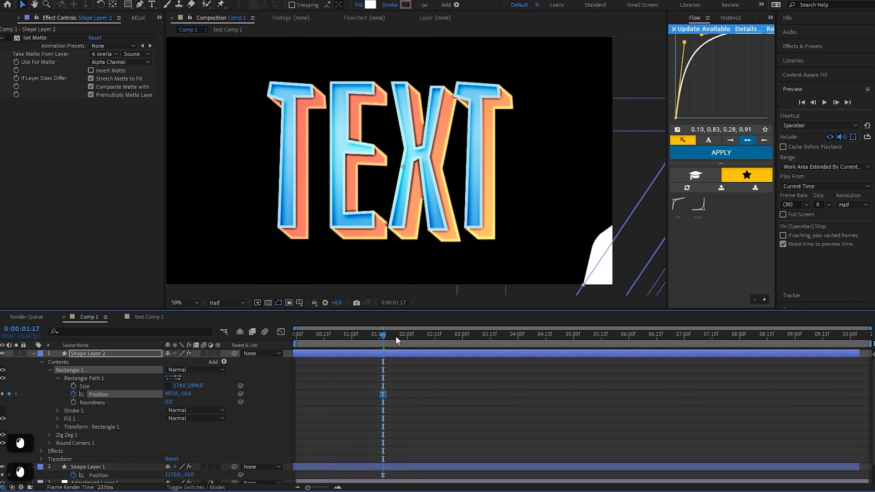
# Step: Turn Set Matte back on for both streak layers, with the streaks positioned over the text
pyautogui.moveTo(395, 335); pyautogui.dragTo(328, 344)
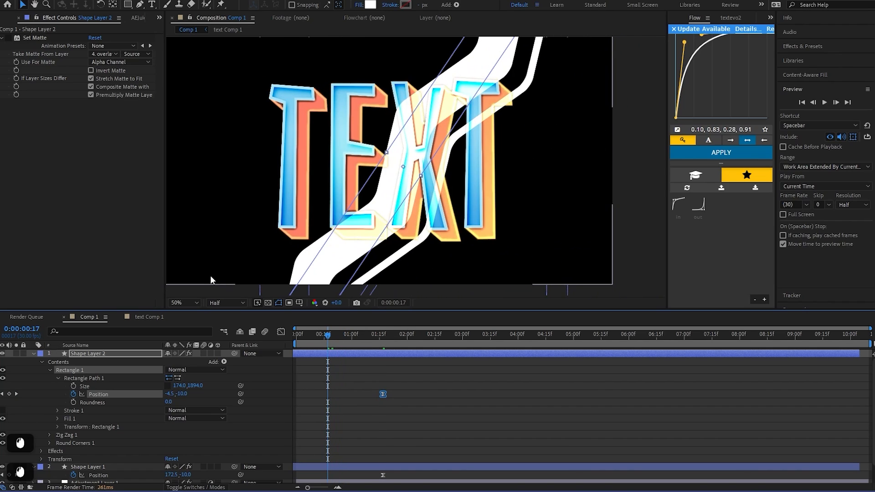
pyautogui.click(8, 37)
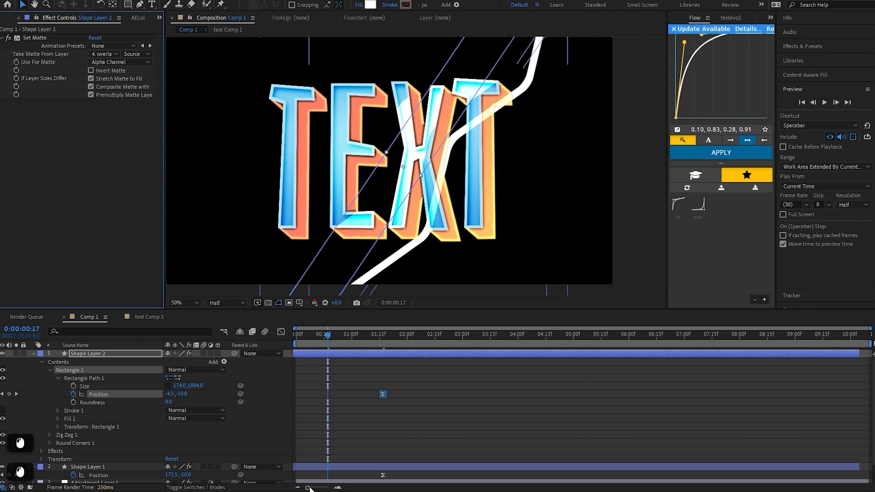
pyautogui.click(323, 467)
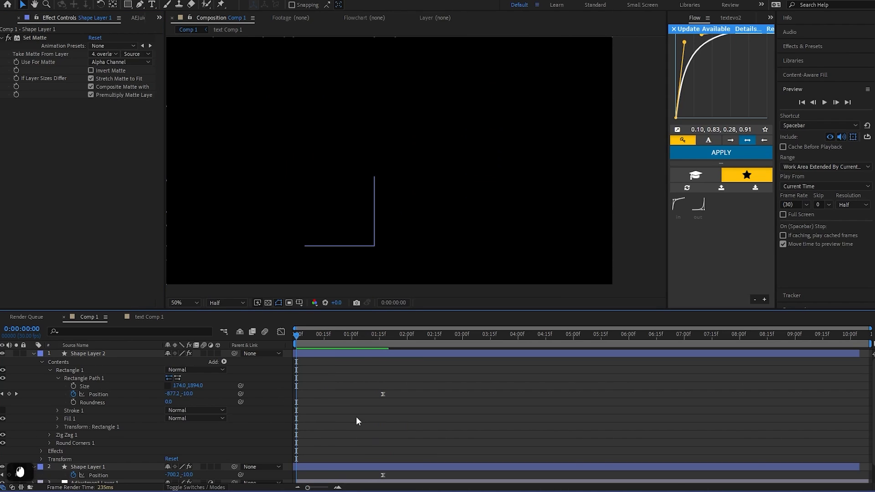
# Step: Play back the paired thin and wide streaks from the start and check them over the text
pyautogui.press('space')
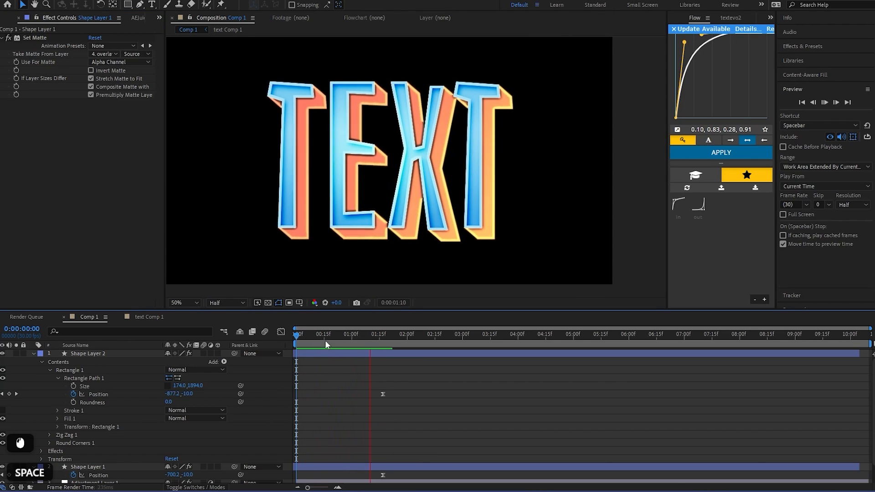
pyautogui.click(299, 403)
pyautogui.press('space')
pyautogui.click(329, 346)
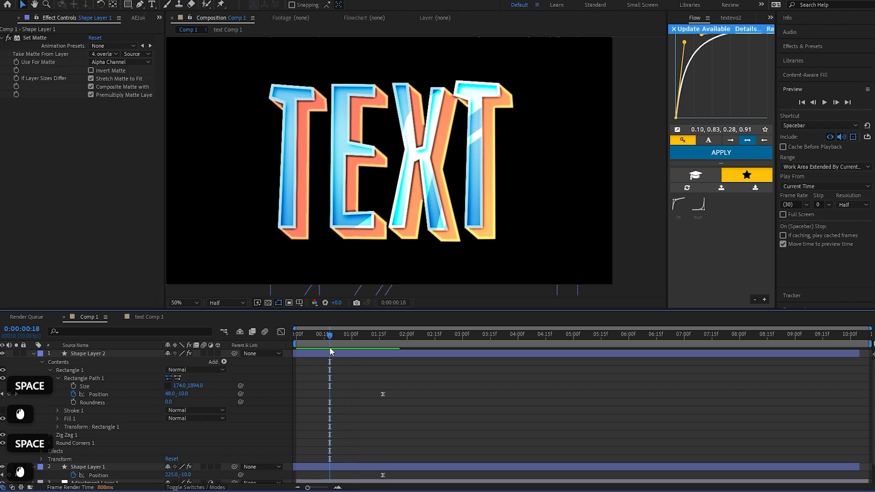
# Step: Shift both streak shape layers slightly earlier in time and play the light sweep from the start
pyautogui.click(330, 352)
pyautogui.keyDown('shift'); pyautogui.click(351, 462); pyautogui.keyUp('shift')
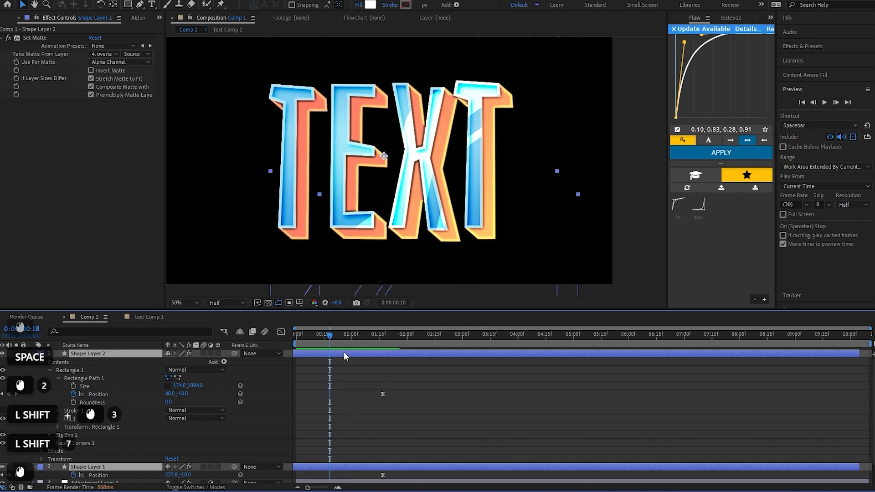
pyautogui.moveTo(344, 352); pyautogui.dragTo(427, 362)
pyautogui.moveTo(505, 385); pyautogui.dragTo(428, 472)
pyautogui.moveTo(425, 354); pyautogui.dragTo(277, 353)
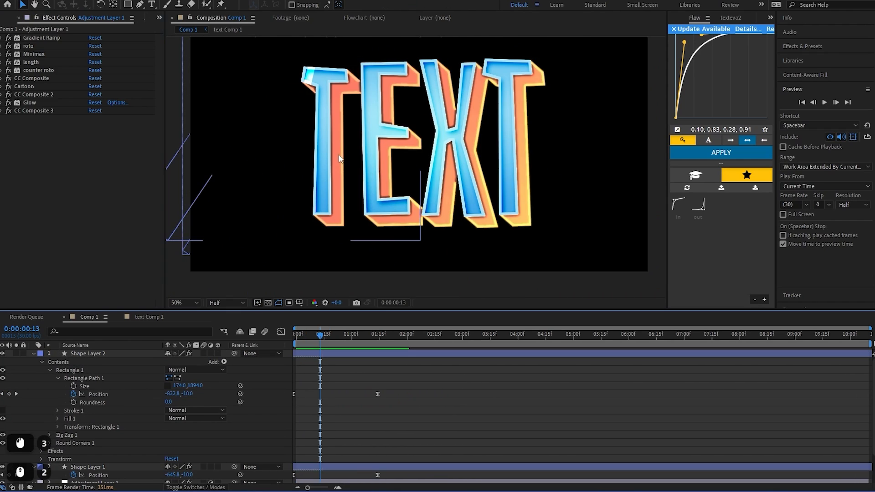
pyautogui.moveTo(319, 336); pyautogui.dragTo(272, 348)
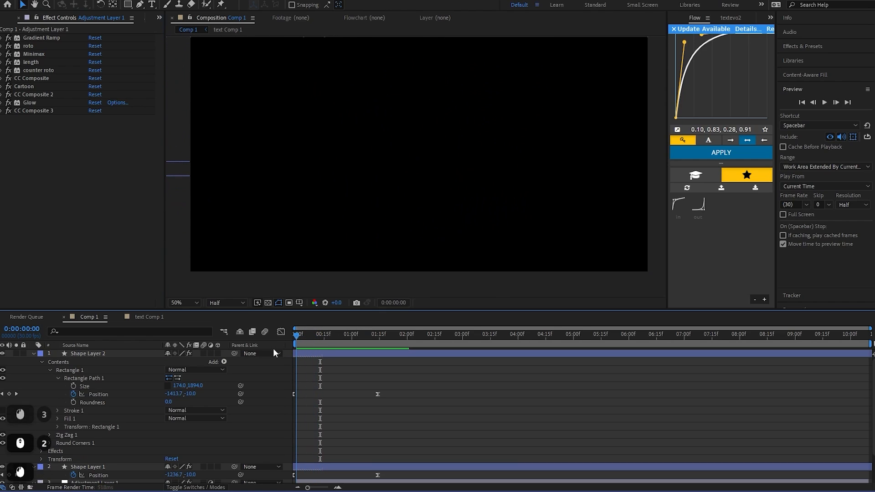
pyautogui.press('space')
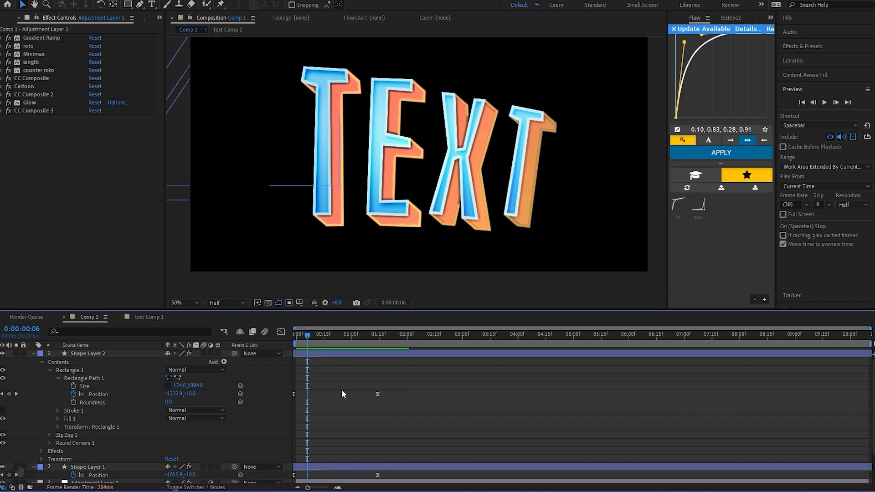
# Step: Keyframe the Minimax Radius on Adjustment Layer 1 from 0 at 0:00:00:00 to 36 at 0:00:00:12
pyautogui.scroll(-3, 333, 401)
pyautogui.click(329, 445)
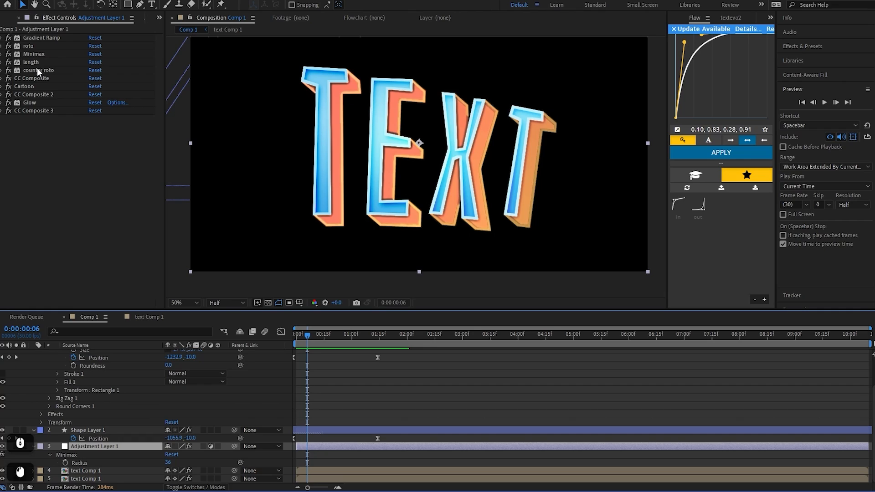
pyautogui.click(39, 53)
pyautogui.click(3, 54)
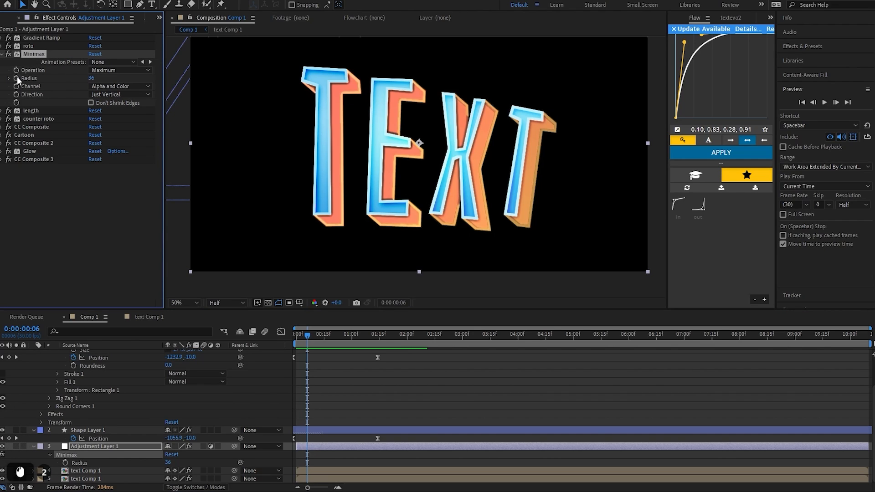
pyautogui.moveTo(311, 338); pyautogui.dragTo(297, 338)
pyautogui.press('space')
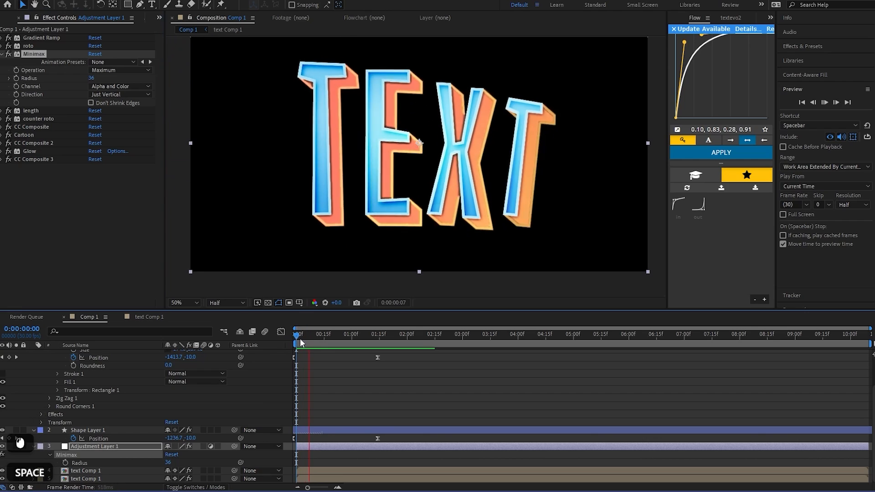
pyautogui.press('space')
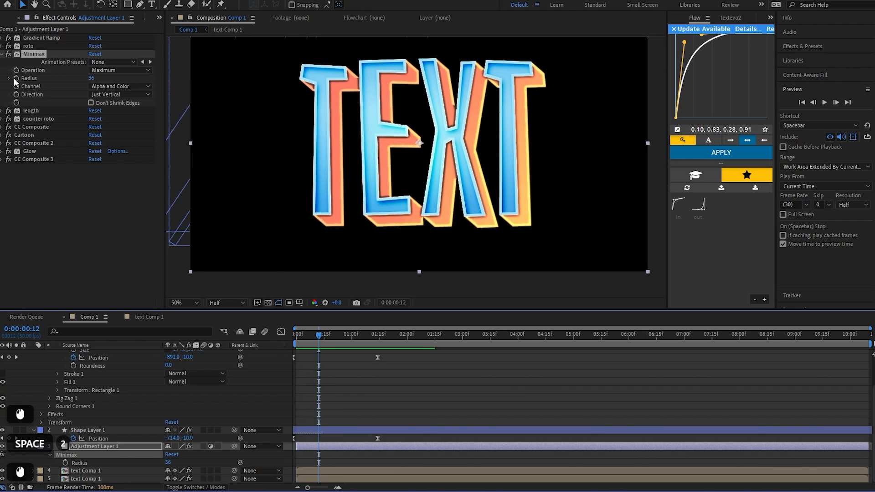
pyautogui.click(15, 78)
pyautogui.moveTo(318, 338); pyautogui.dragTo(299, 338)
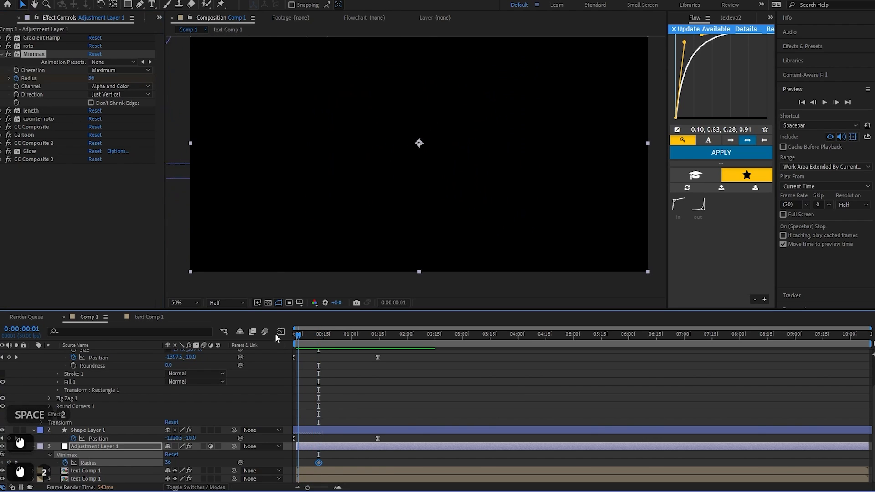
pyautogui.moveTo(90, 78); pyautogui.dragTo(73, 77)
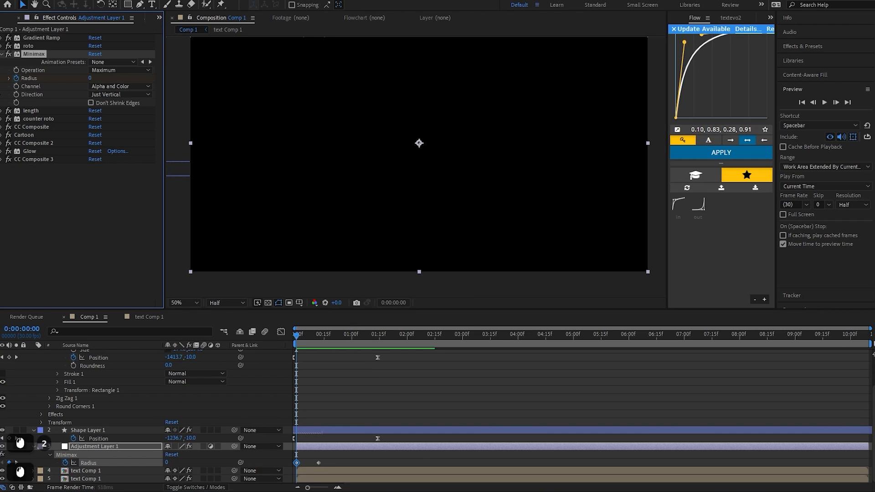
# Step: Play and scrub through the opening frames to examine how the extruded shadow grows out of the letters
pyautogui.click(364, 367)
pyautogui.press('space')
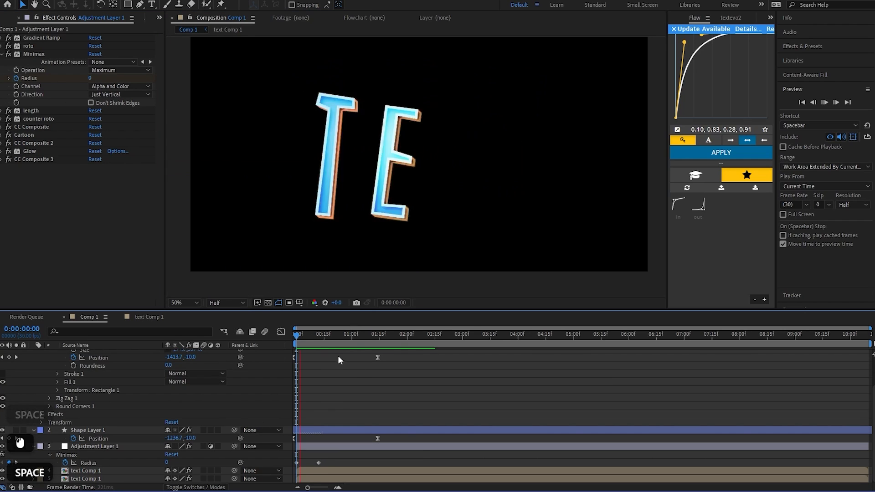
pyautogui.click(319, 335)
pyautogui.click(308, 337)
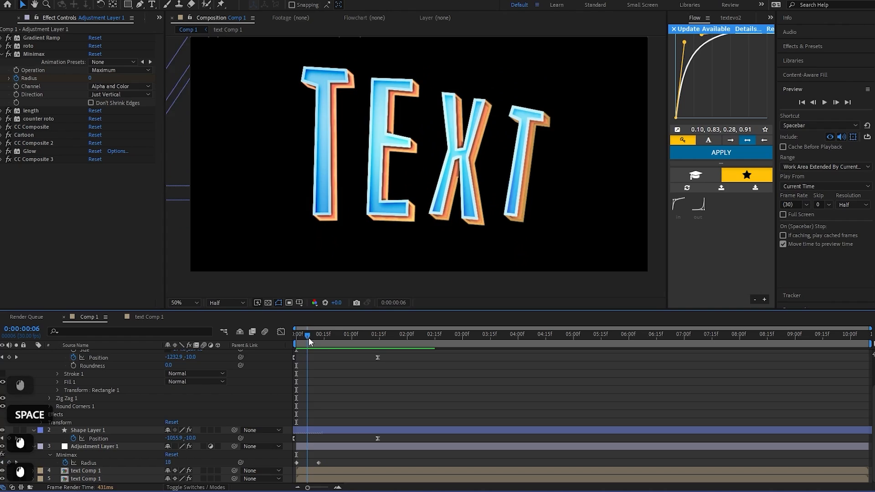
pyautogui.moveTo(308, 337); pyautogui.dragTo(324, 337)
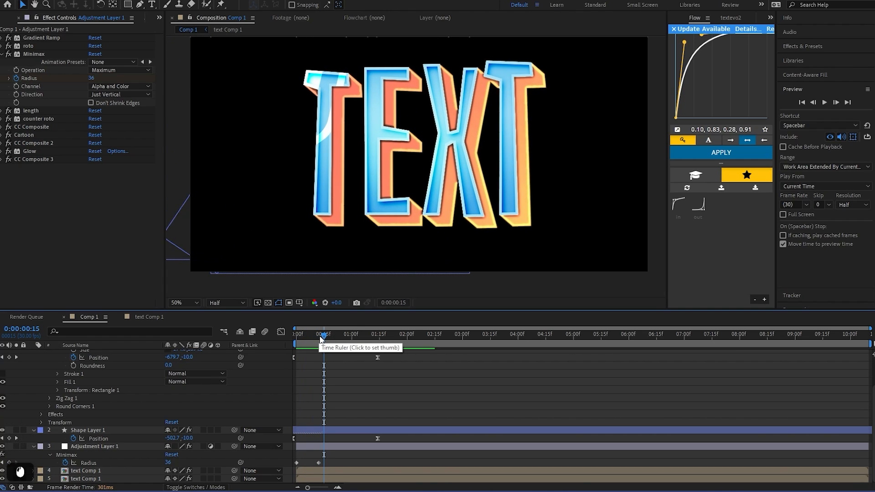
pyautogui.press('space')
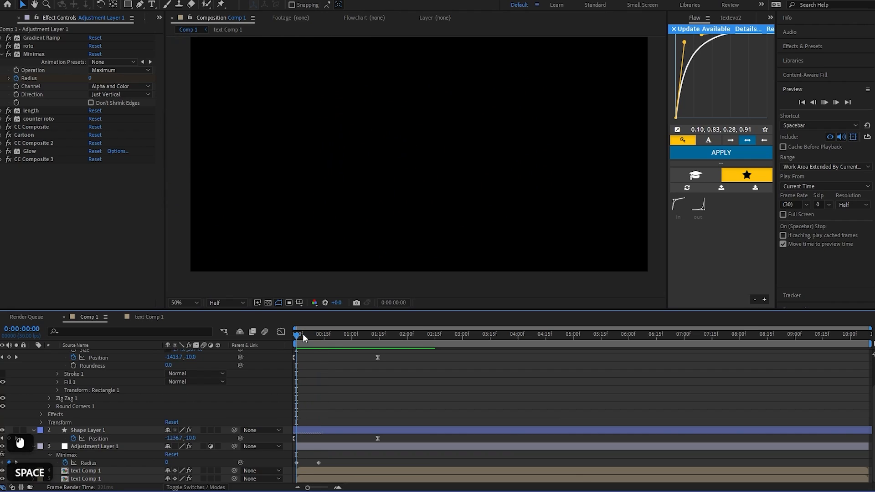
pyautogui.press('space')
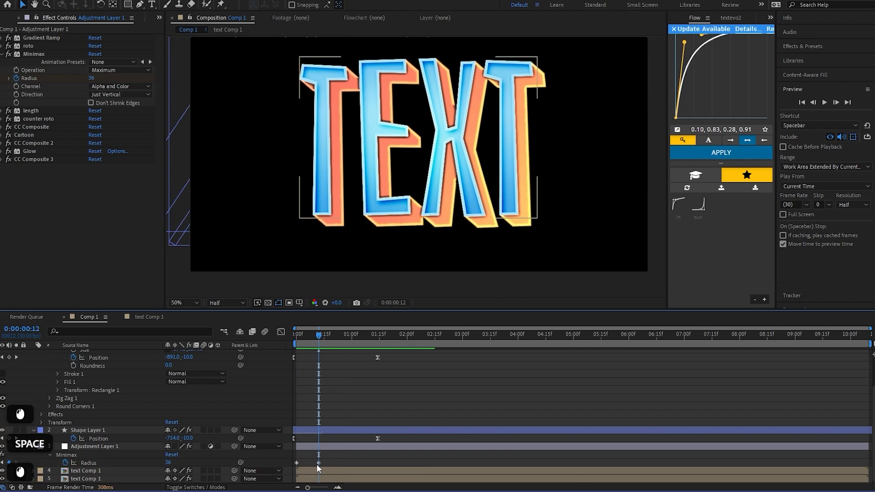
# Step: Retime the second Minimax Radius keyframe slightly and apply Easy Ease to both Radius keyframes
pyautogui.moveTo(318, 463)
pyautogui.mouseDown()
pyautogui.moveTo(331, 461)
pyautogui.moveTo(324, 462)
pyautogui.mouseUp()
pyautogui.press('space')
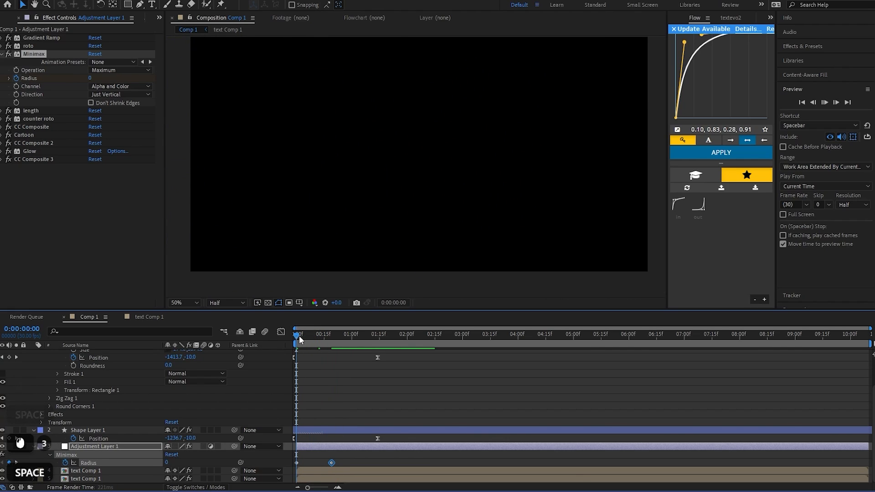
pyautogui.moveTo(320, 336); pyautogui.dragTo(333, 340)
# Step: Pre-compose all layers of Comp 1 together into a single composition layer
pyautogui.scroll(2, 356, 412)
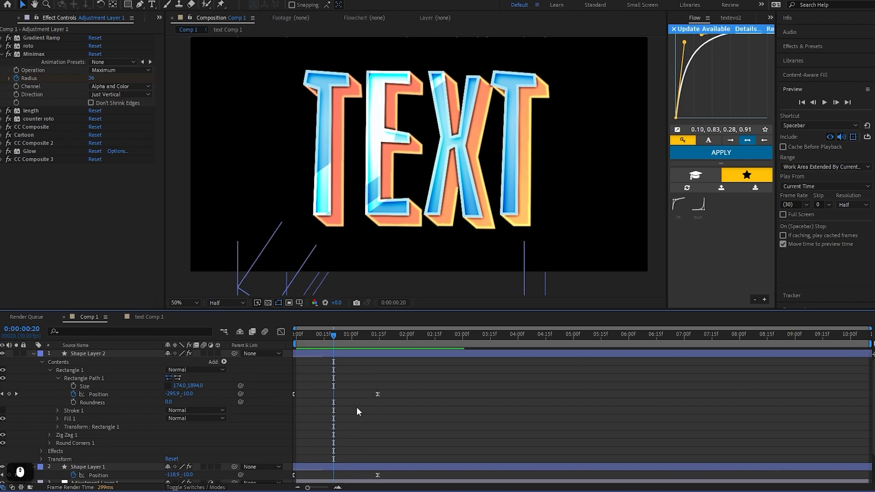
pyautogui.scroll(-2, 323, 385)
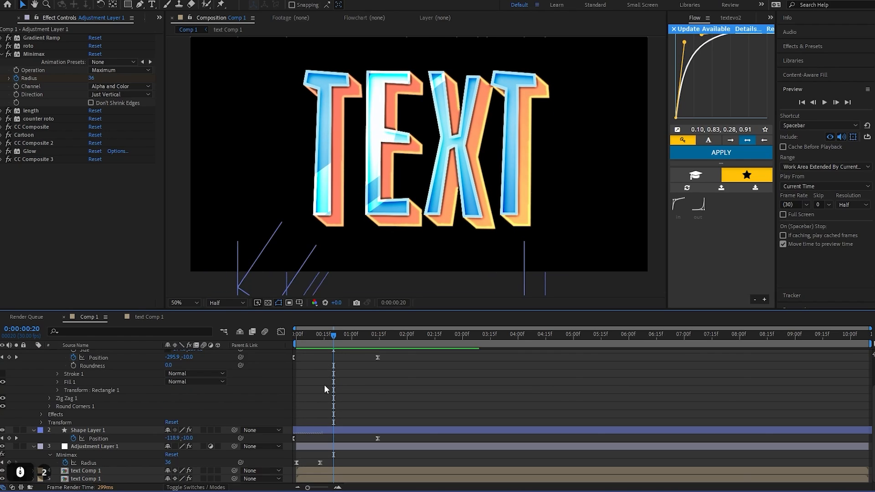
pyautogui.scroll(3, 324, 385)
pyautogui.scroll(-3, 324, 385)
pyautogui.hotkey('ctrl', 'a')
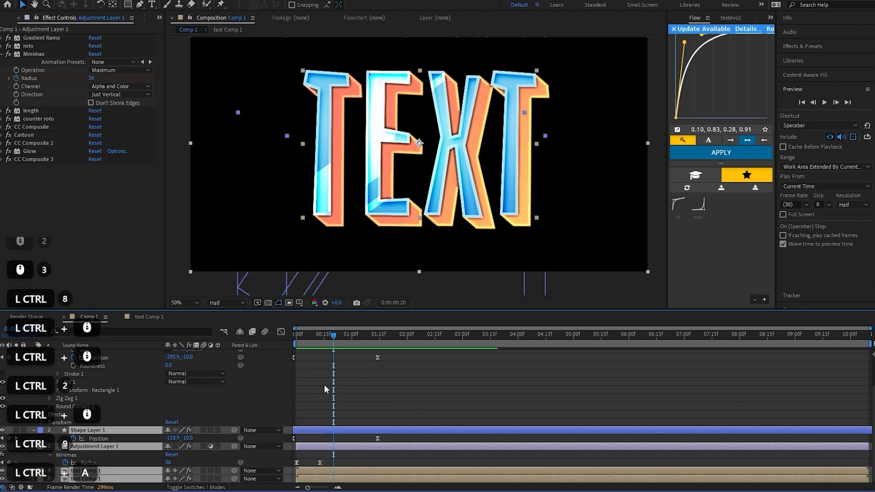
pyautogui.scroll(3, 435, 392)
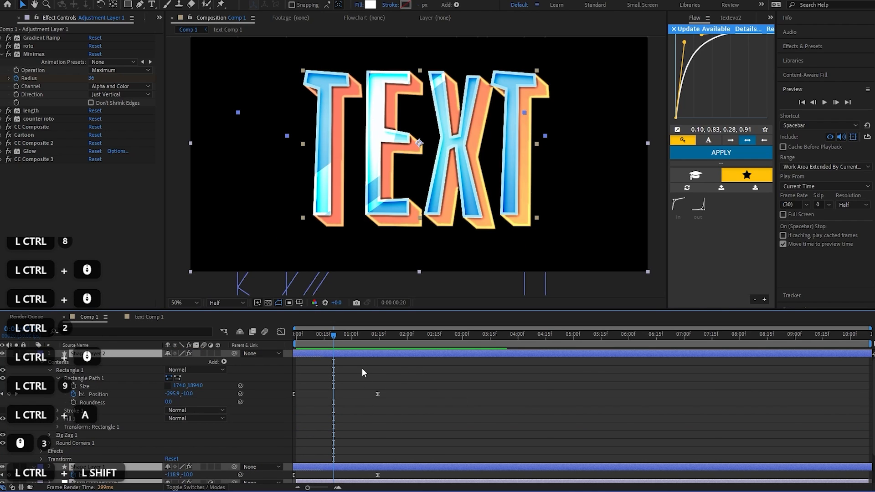
pyautogui.hotkey('ctrl', 'shift', 'c')
pyautogui.click(478, 300)
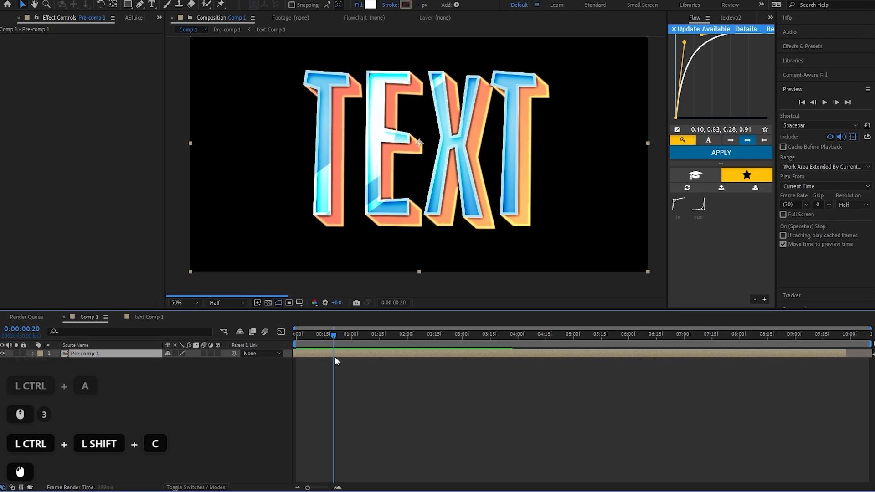
# Step: Keyframe the pre-composed layer's Scale from 90% at 0:00:00:00 to 100% at 0:00:00:12
pyautogui.moveTo(333, 337); pyautogui.dragTo(283, 340)
pyautogui.press('space')
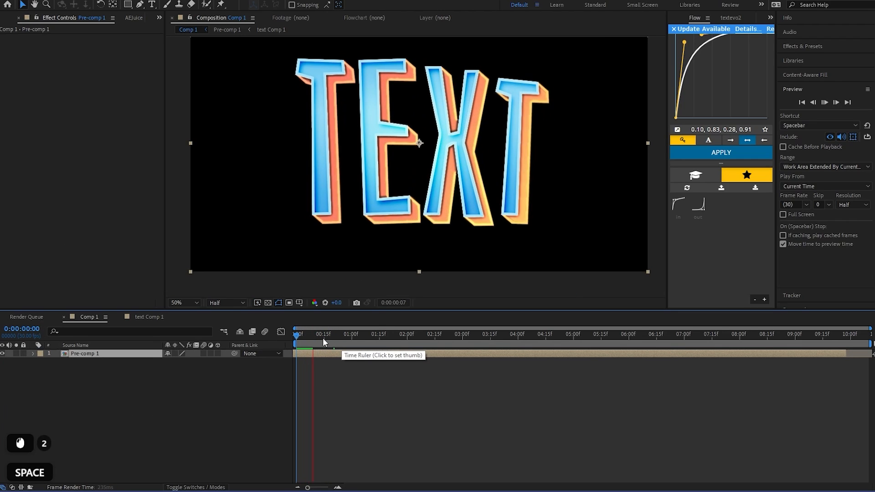
pyautogui.click(206, 344)
pyautogui.press('s')
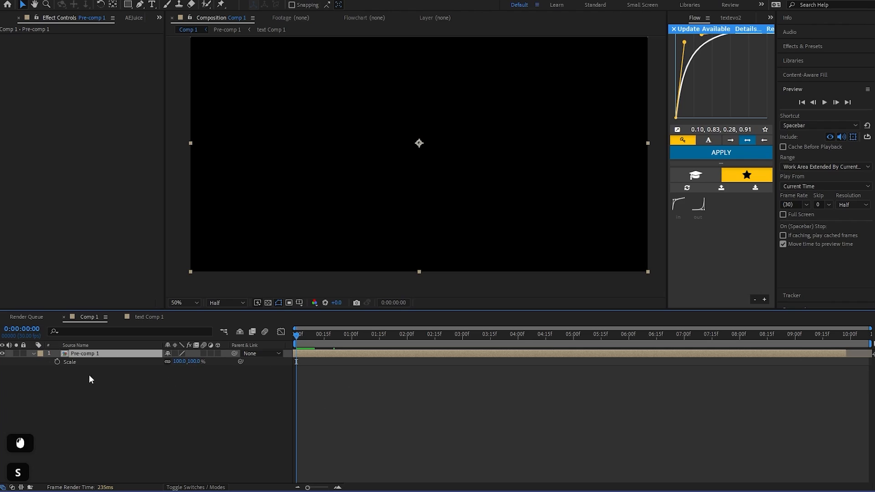
pyautogui.click(57, 361)
pyautogui.moveTo(296, 361); pyautogui.dragTo(319, 361)
pyautogui.click(198, 361)
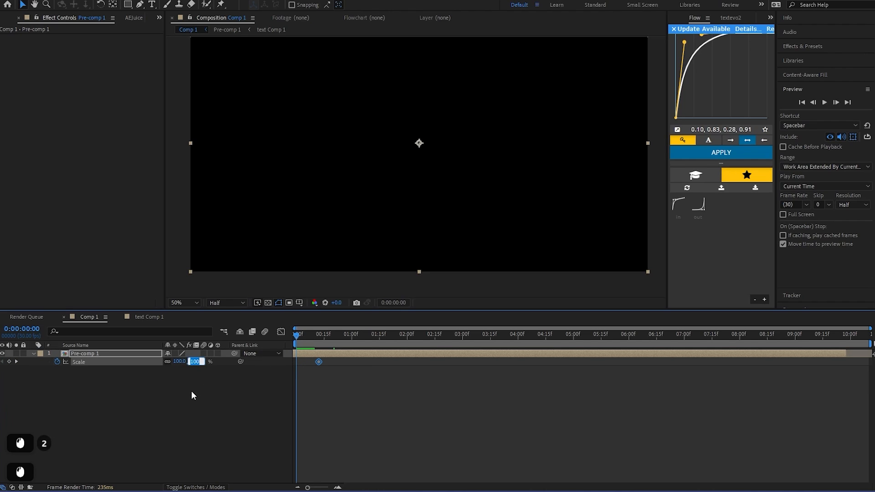
pyautogui.write('90')
pyautogui.press('Return')
# Step: Apply Easy Ease to both Scale keyframes and shape their speed graph into an early peak with a long ease-out
pyautogui.click(324, 368)
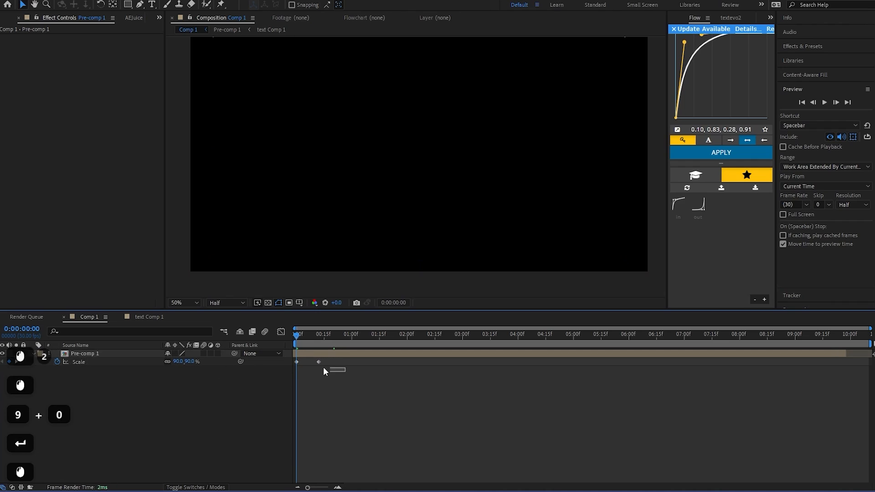
pyautogui.moveTo(323, 367); pyautogui.dragTo(287, 360)
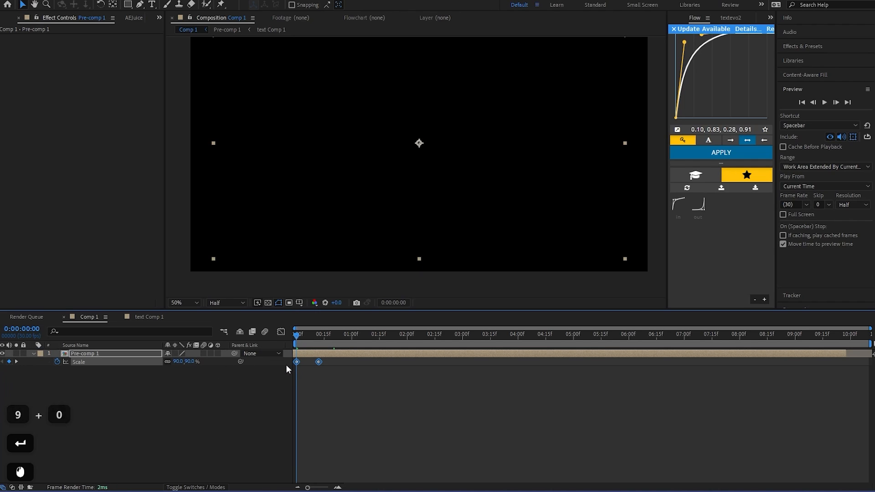
pyautogui.press('F9')
pyautogui.click(280, 331)
pyautogui.click(309, 447)
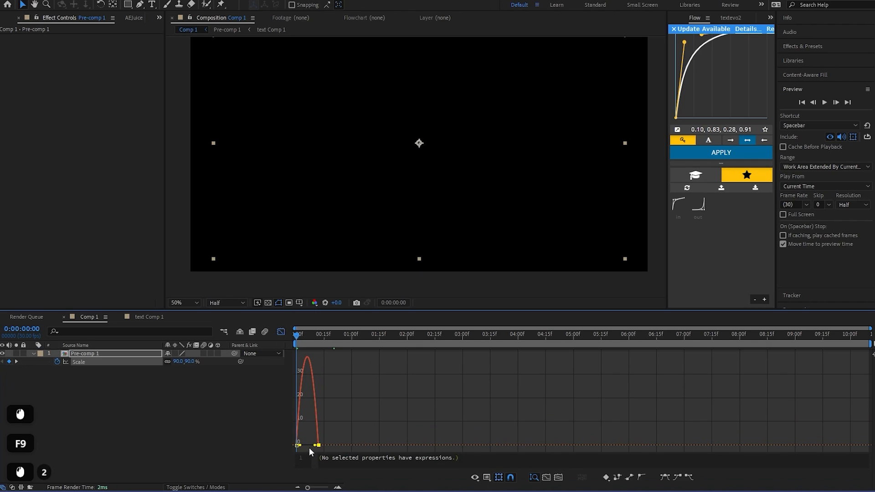
pyautogui.moveTo(314, 445); pyautogui.dragTo(307, 445)
pyautogui.click(337, 487)
pyautogui.click(338, 487)
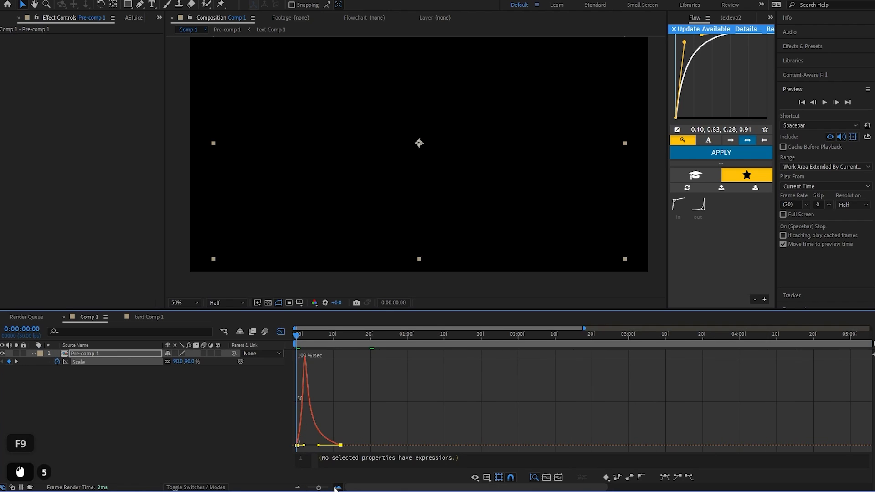
pyautogui.click(337, 486)
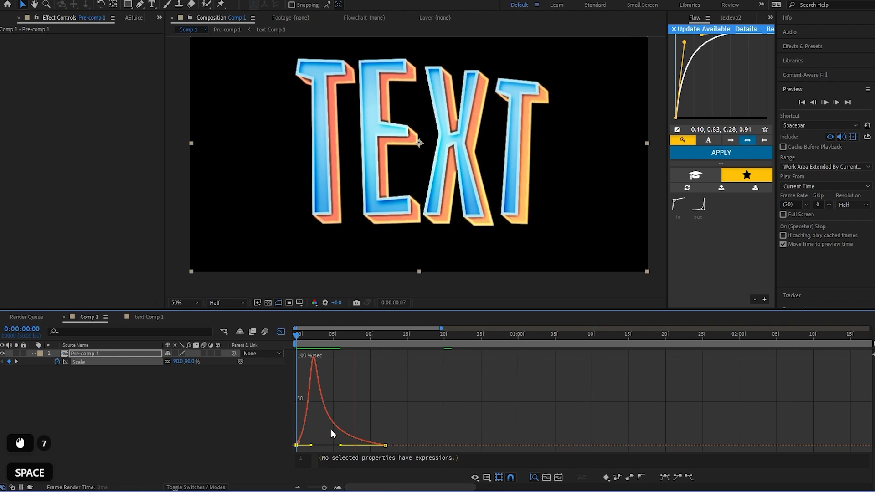
# Step: Lengthen the first Scale keyframe's outgoing influence so the speed peaks at about frame 3, and preview the scale-up
pyautogui.click(314, 338)
pyautogui.press('space')
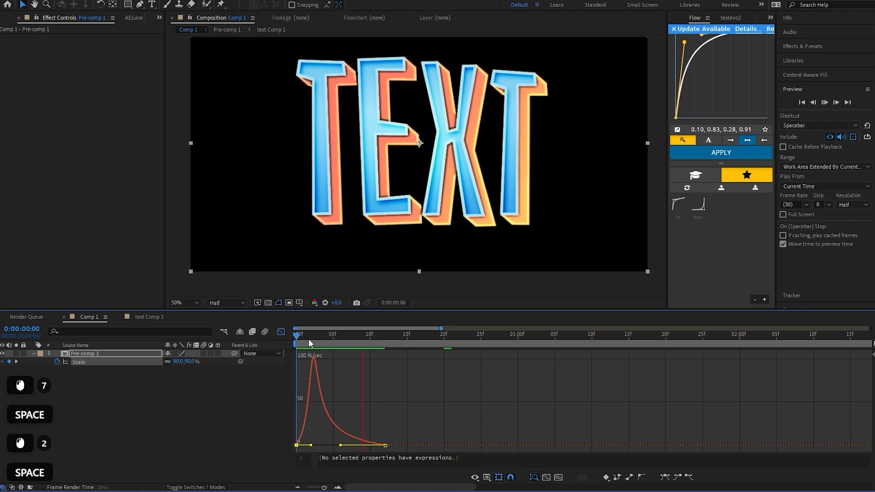
pyautogui.moveTo(311, 444); pyautogui.dragTo(315, 445)
pyautogui.click(381, 402)
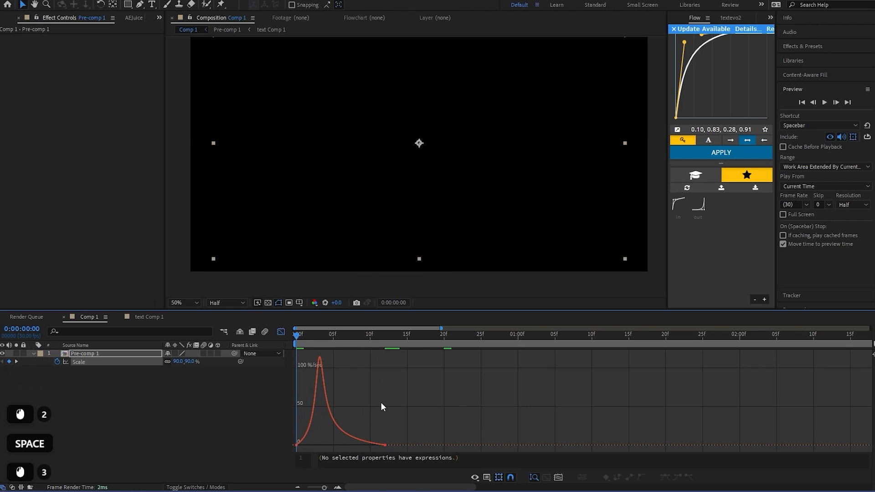
pyautogui.press('space')
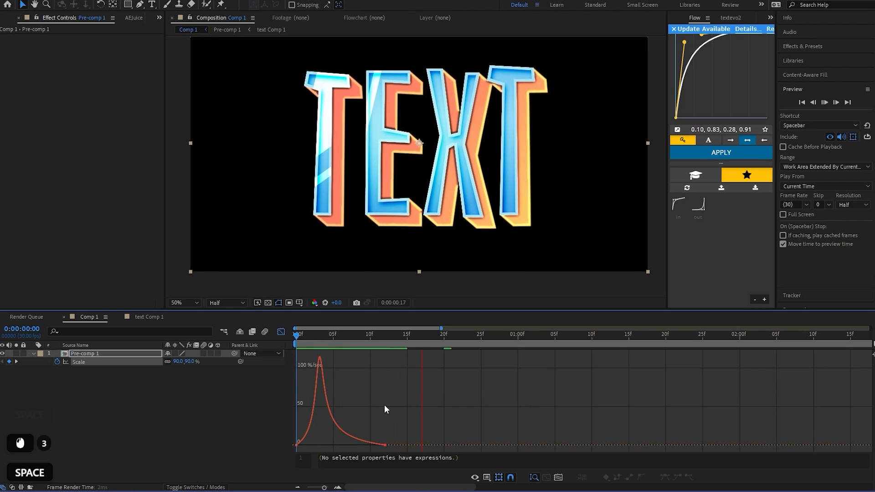
pyautogui.click(384, 404)
# Step: Play the complete text animation from the start several times to review the scale-up, shadow growth and light streaks
pyautogui.click(110, 356)
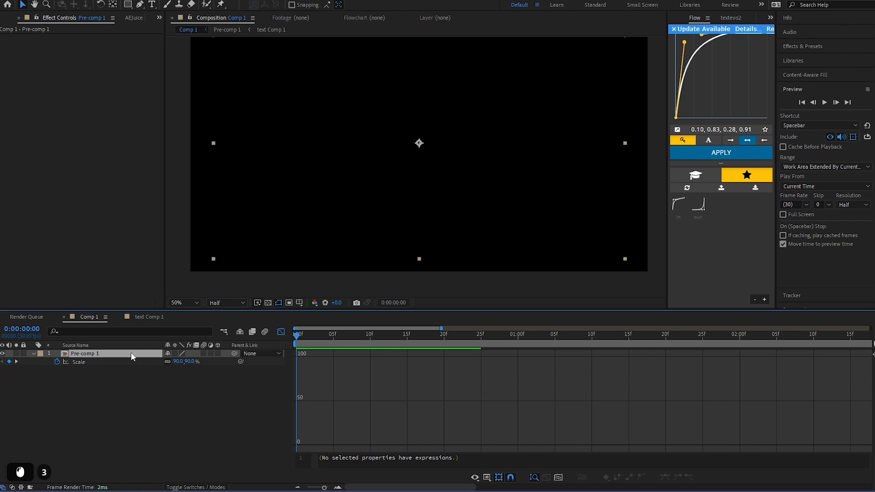
pyautogui.press('space')
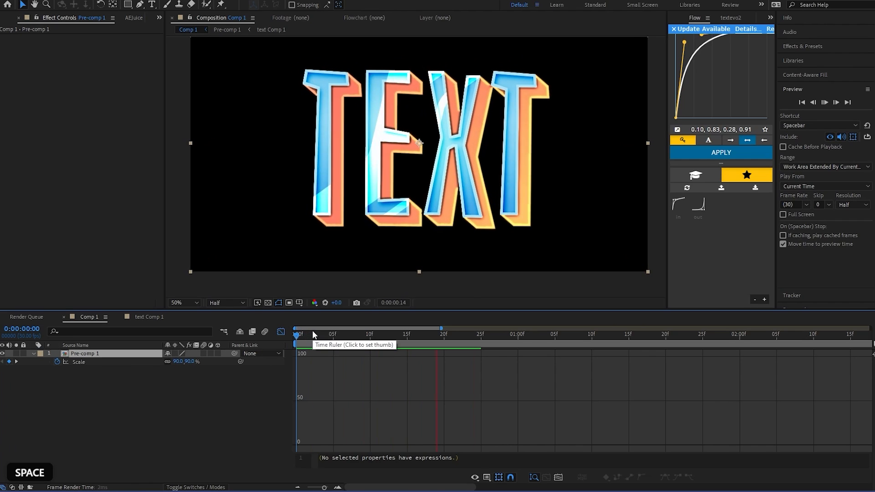
pyautogui.click(152, 372)
pyautogui.press('space')
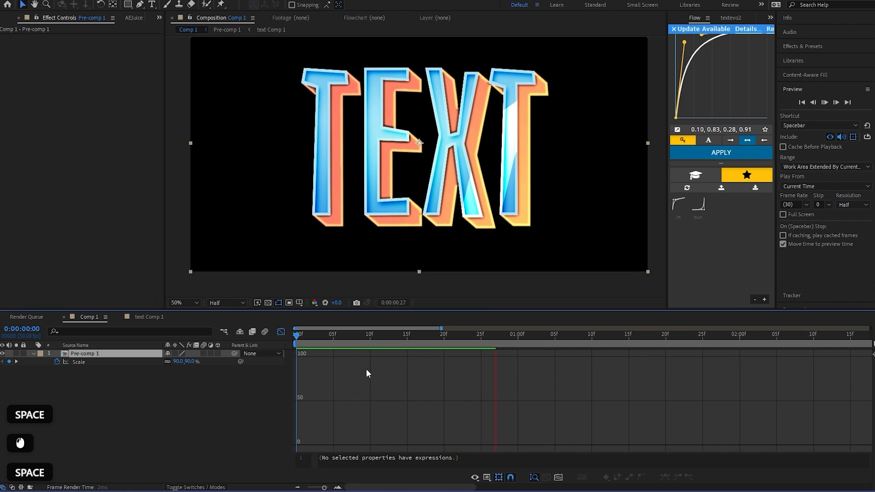
pyautogui.click(124, 339)
pyautogui.press('space')
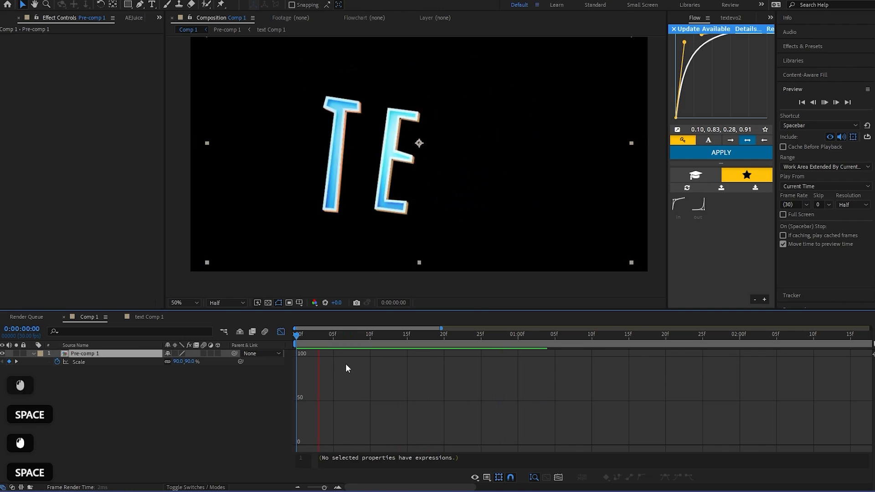
pyautogui.press('space')
pyautogui.moveTo(366, 336); pyautogui.dragTo(202, 352)
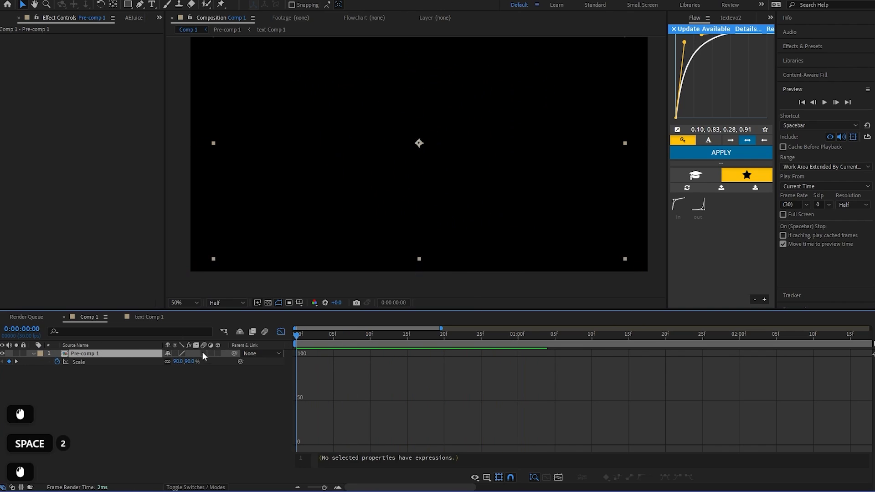
pyautogui.press('space')
pyautogui.press('space')
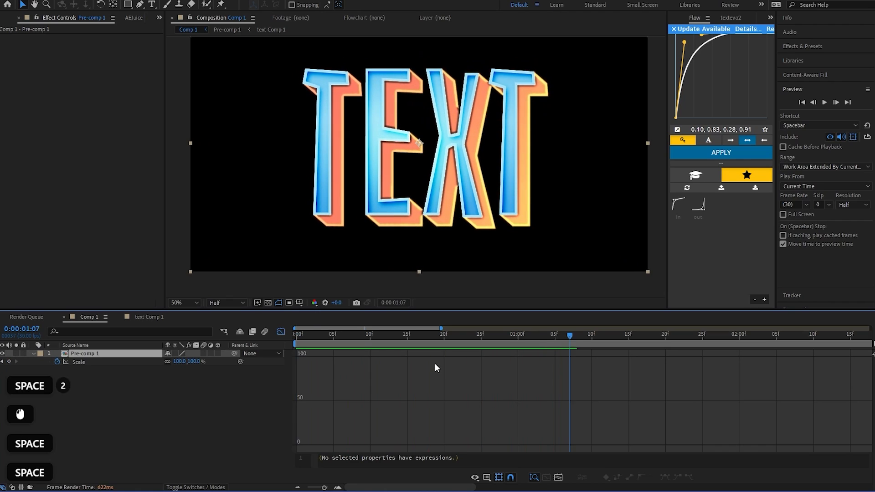